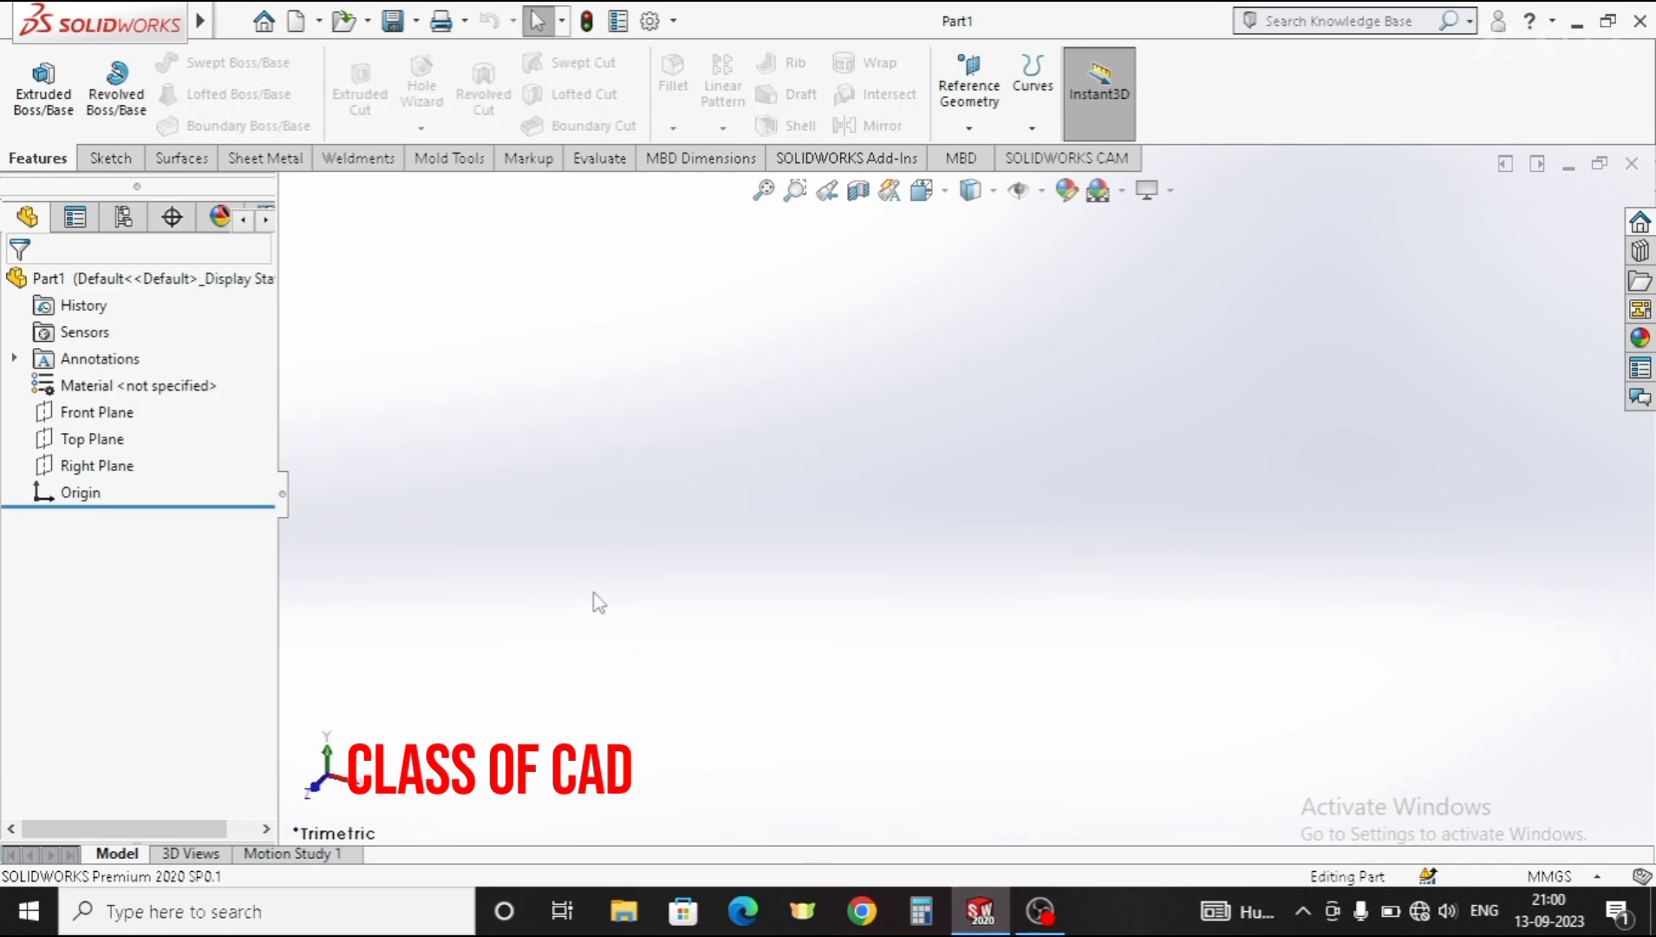
Step: Start a sketch on the Top Plane and draw a circle about 149 mm in diameter centred on the origin
{"action": "left_click", "coordinate": [86, 438]}
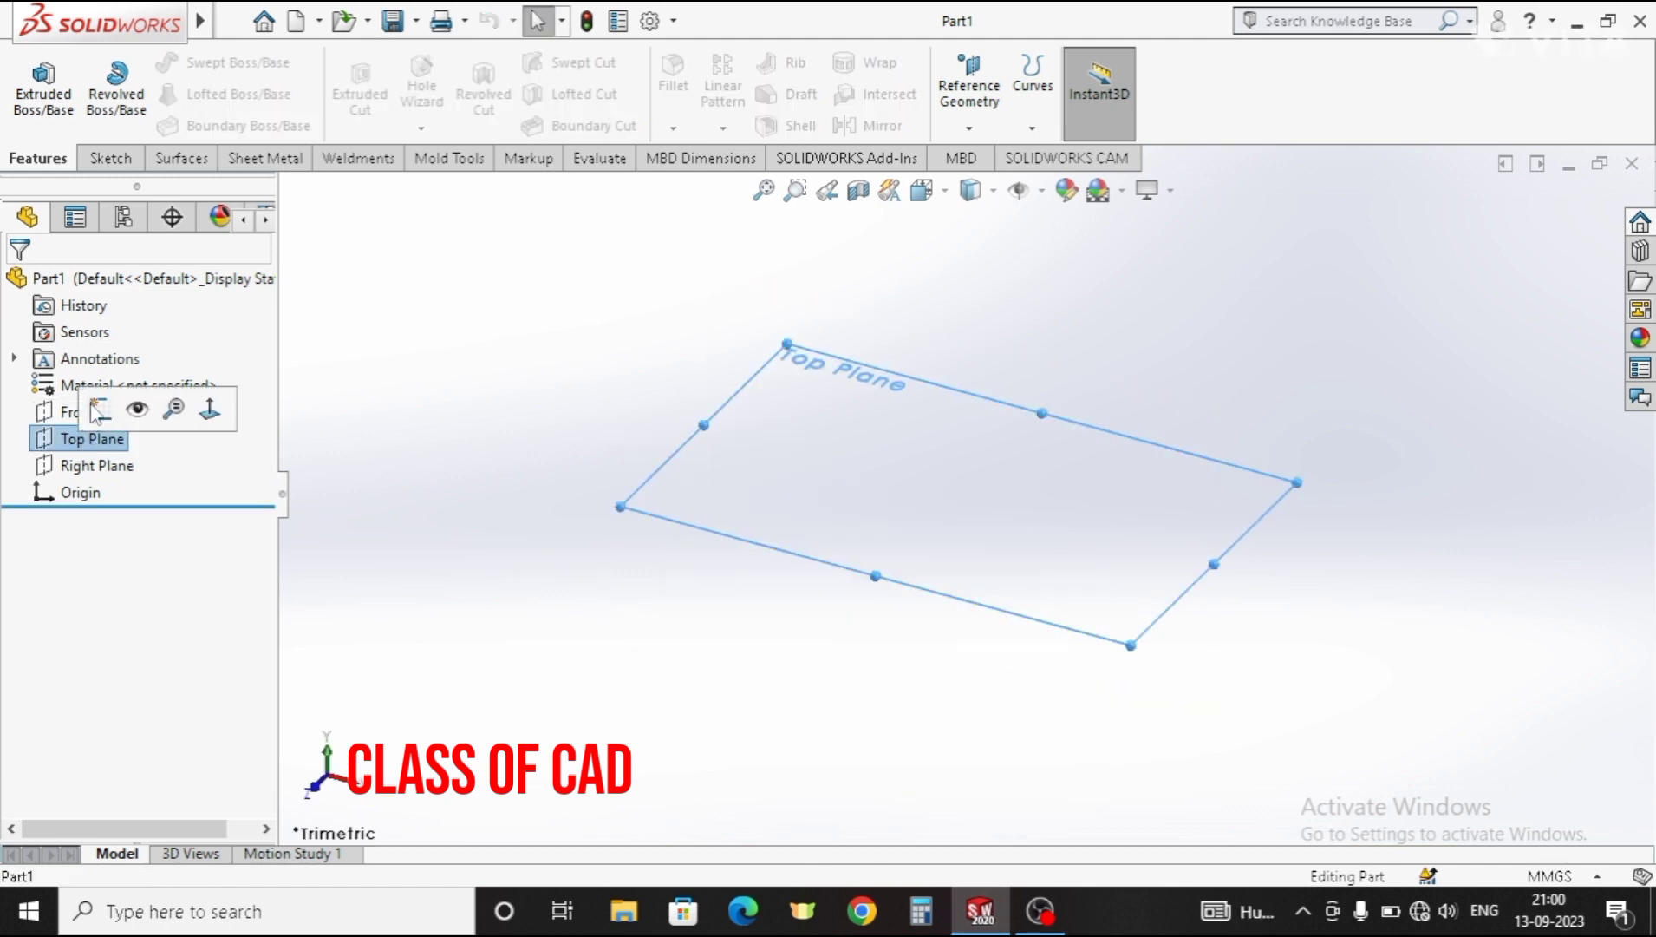
{"action": "left_click", "coordinate": [174, 409]}
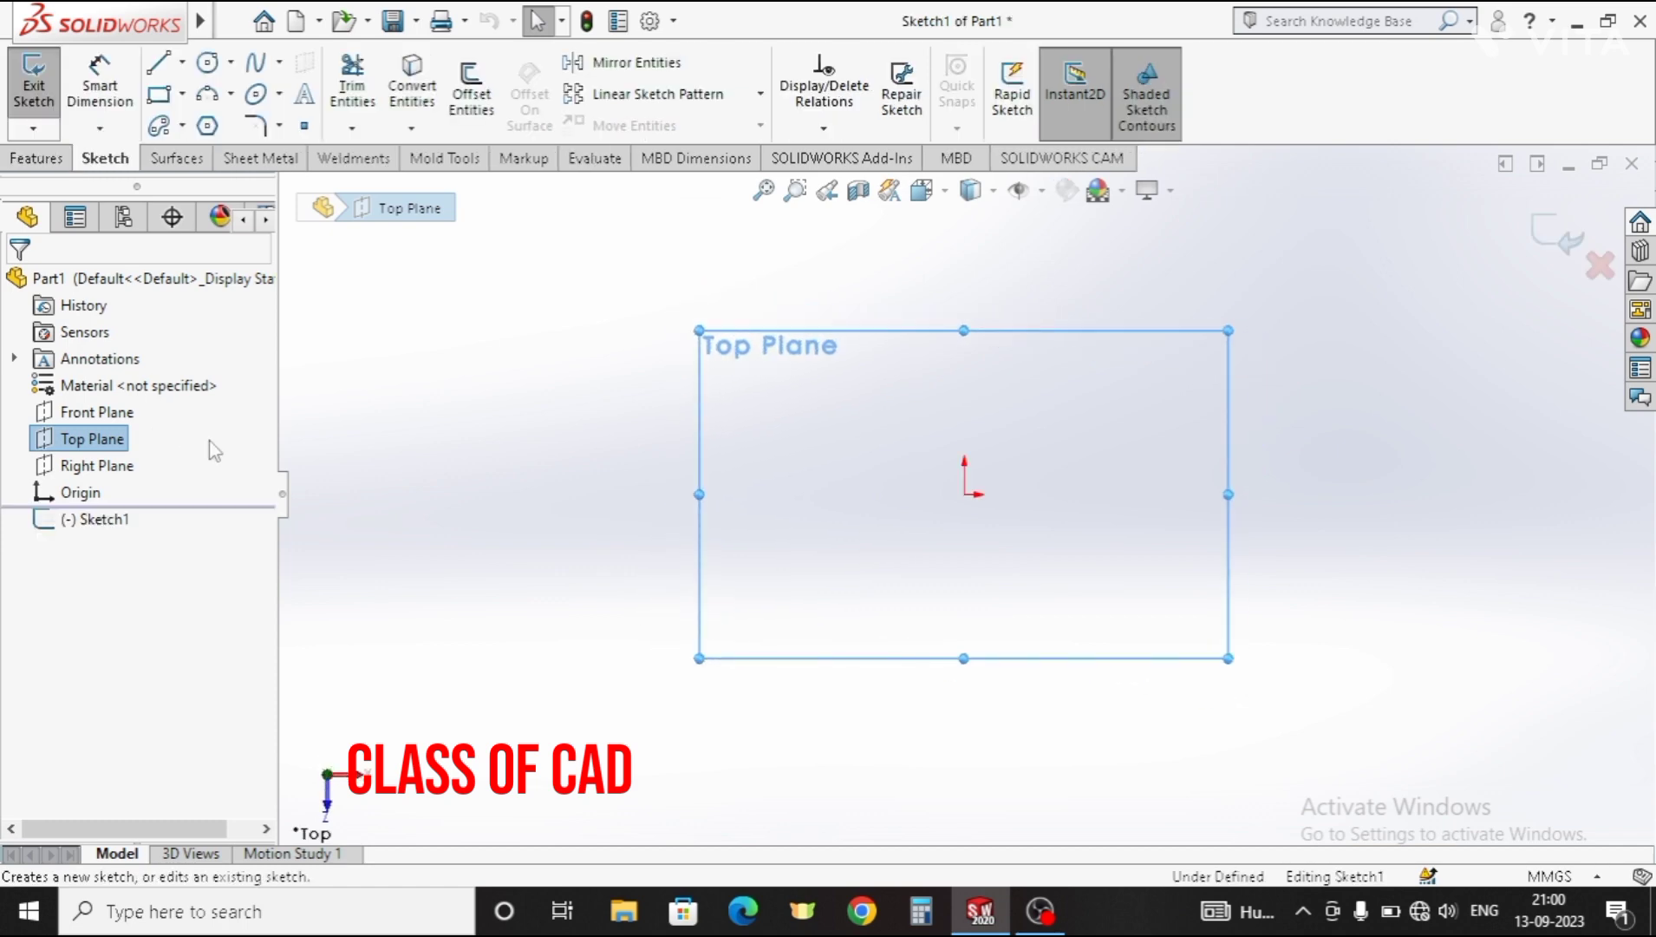
{"action": "left_click", "coordinate": [208, 67]}
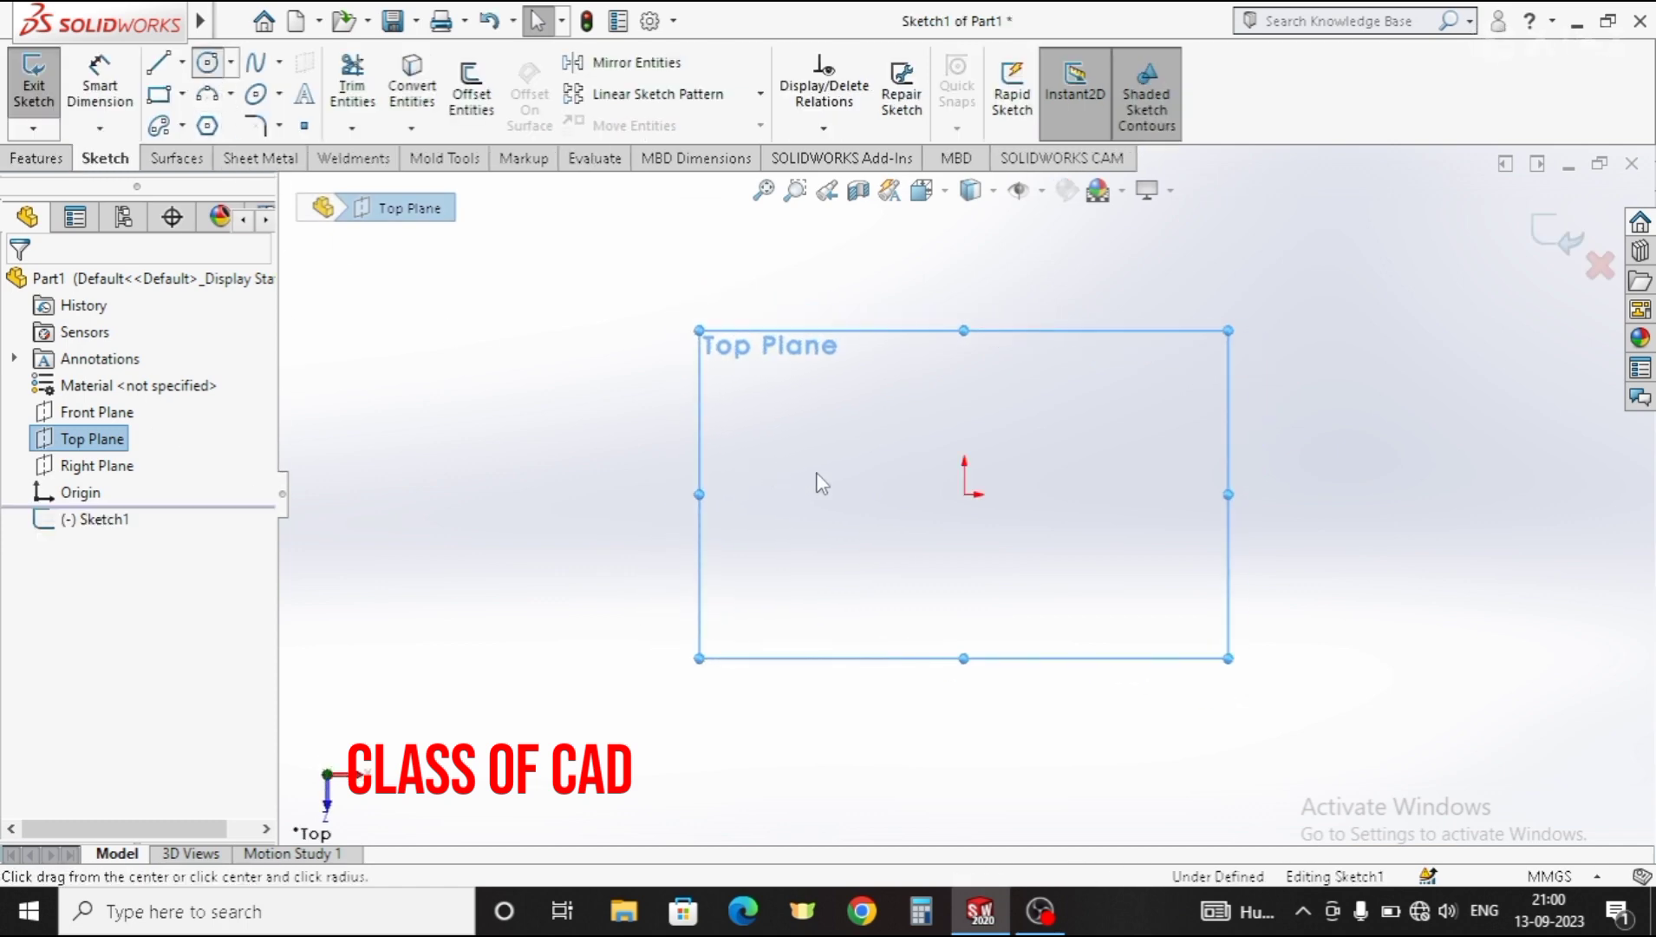
{"action": "left_click", "coordinate": [965, 495]}
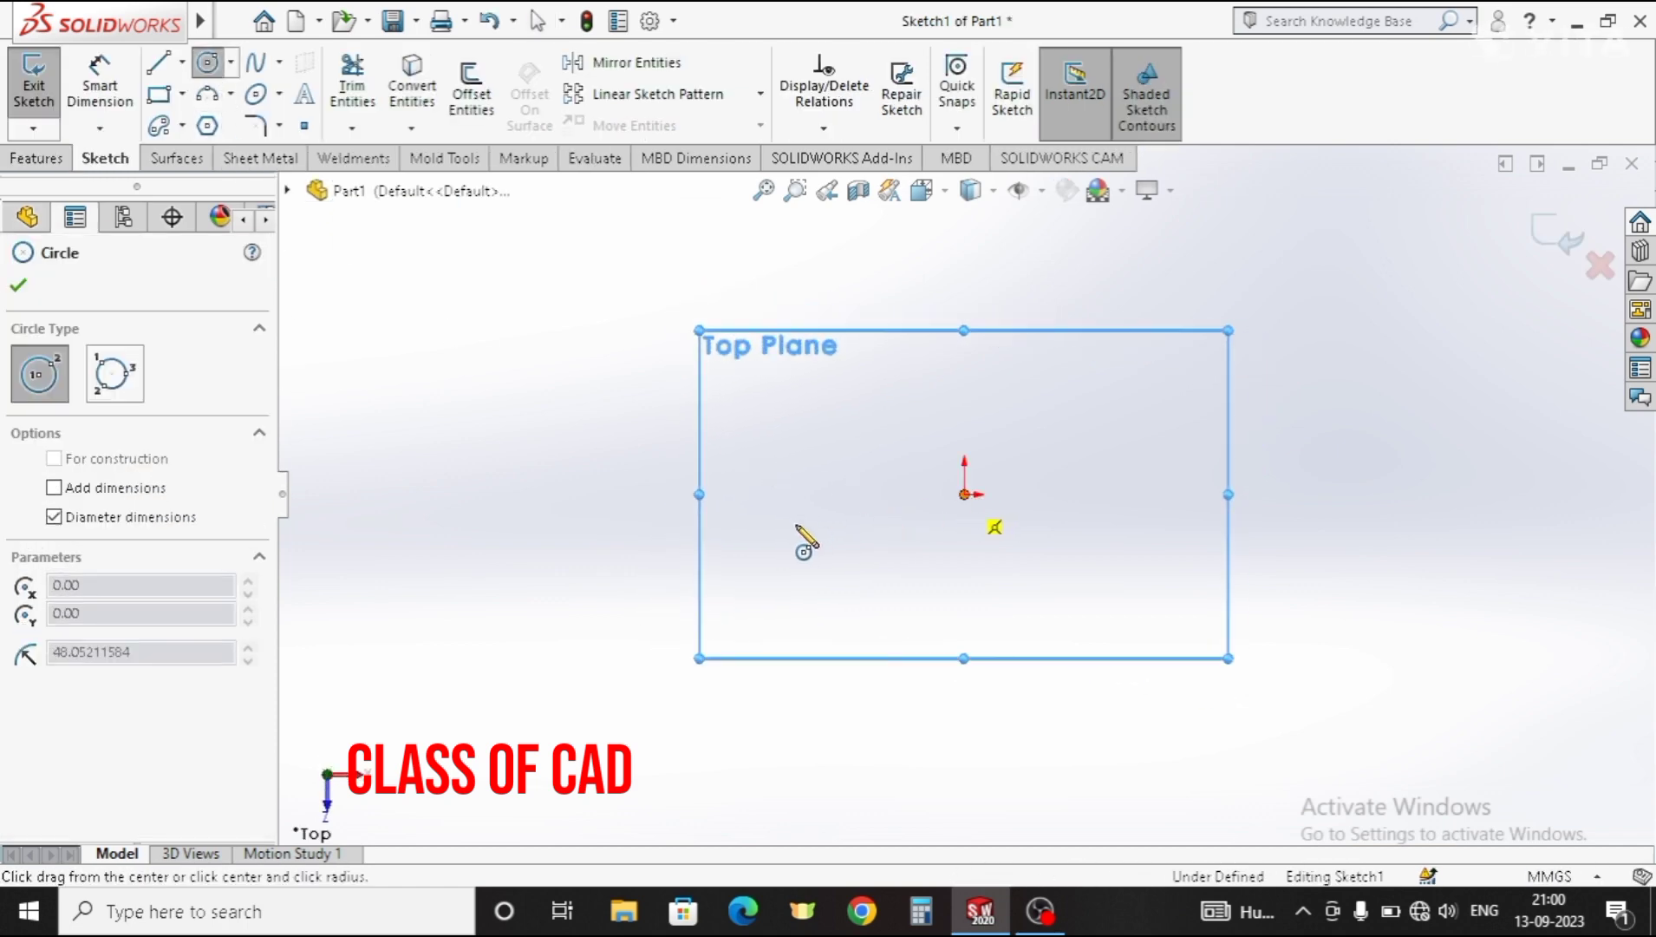
{"action": "left_click", "coordinate": [748, 520]}
Step: Dimension the circle's diameter and set it to 100 mm
{"action": "left_click", "coordinate": [95, 87]}
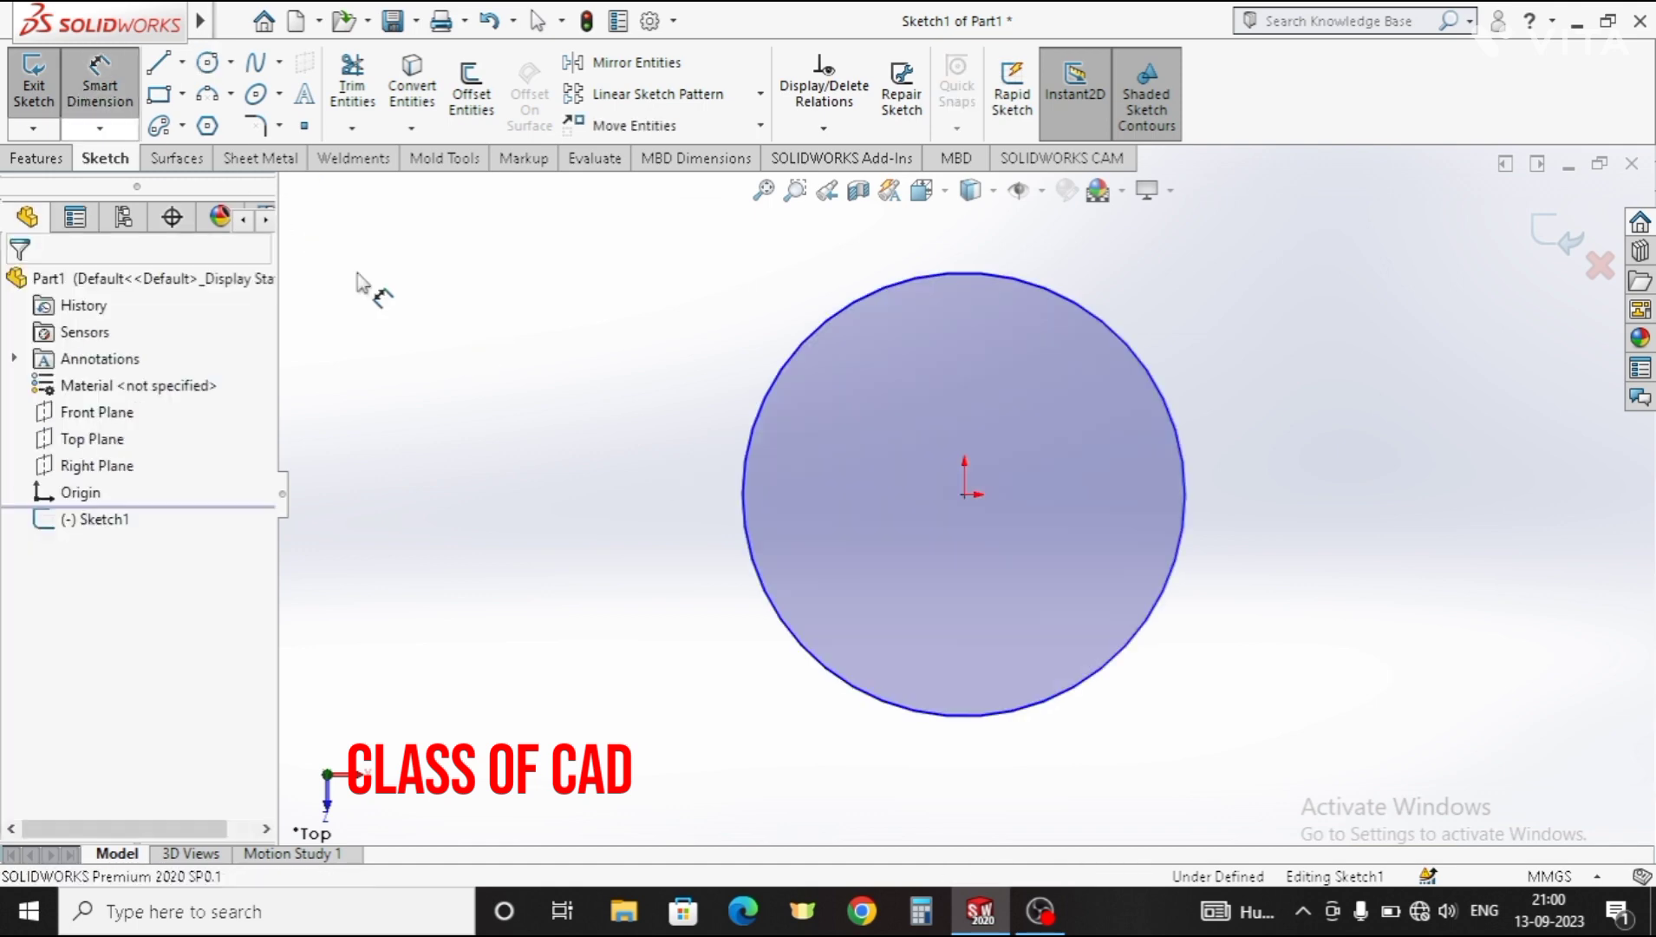
{"action": "left_click", "coordinate": [590, 505]}
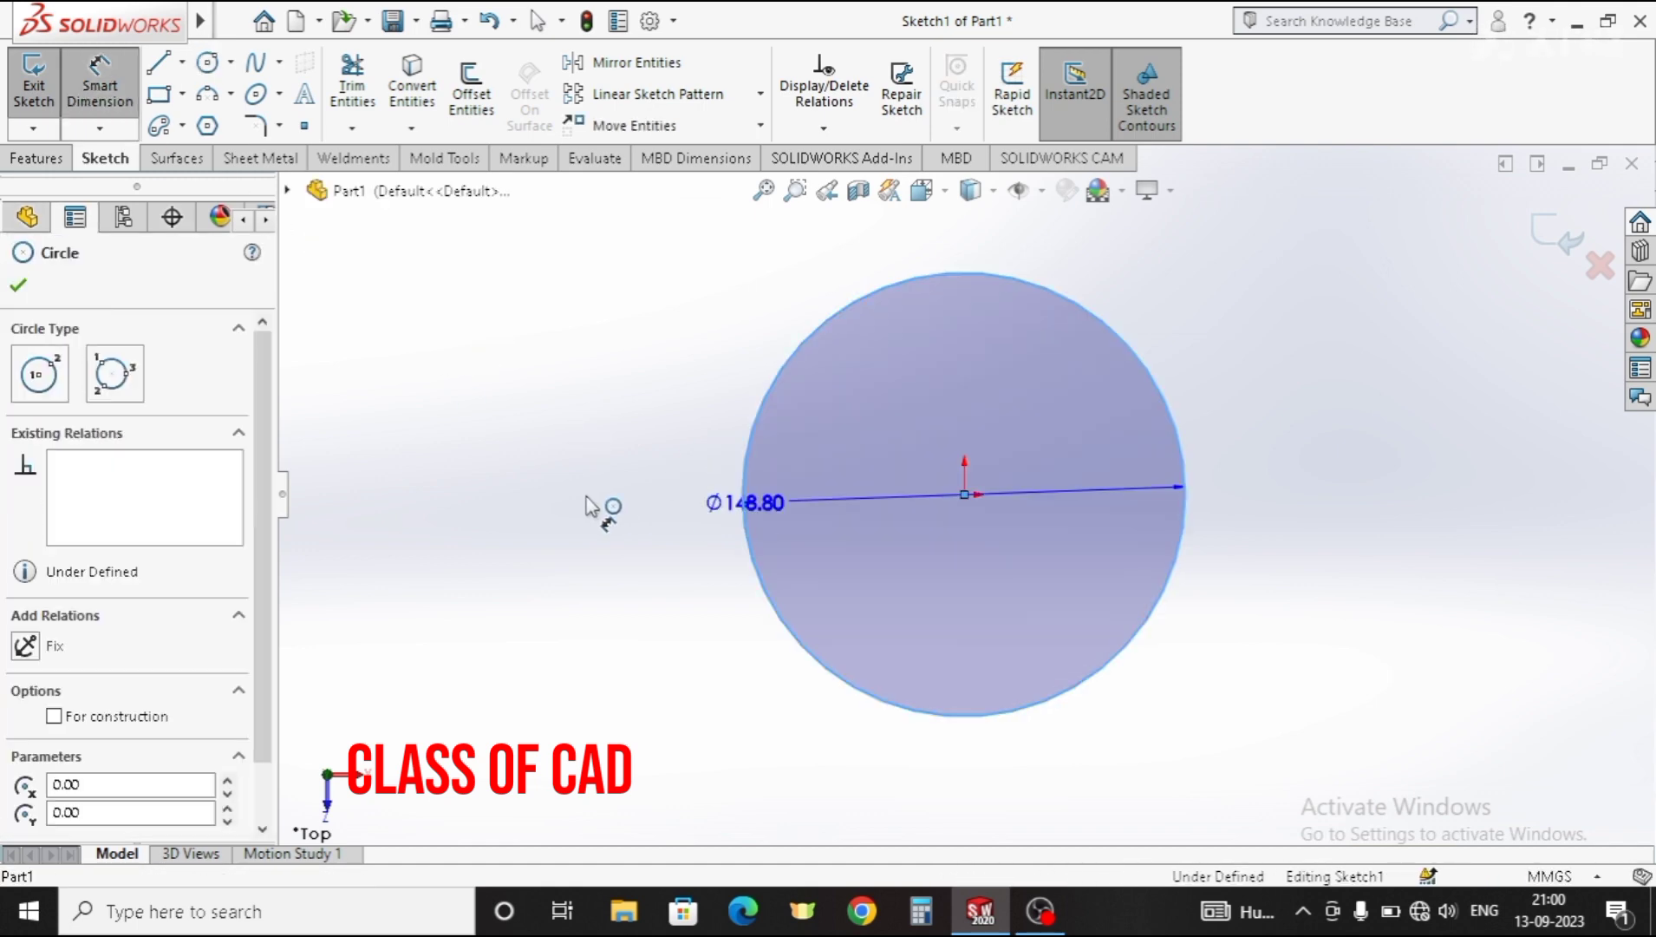
{"action": "left_click", "coordinate": [591, 505]}
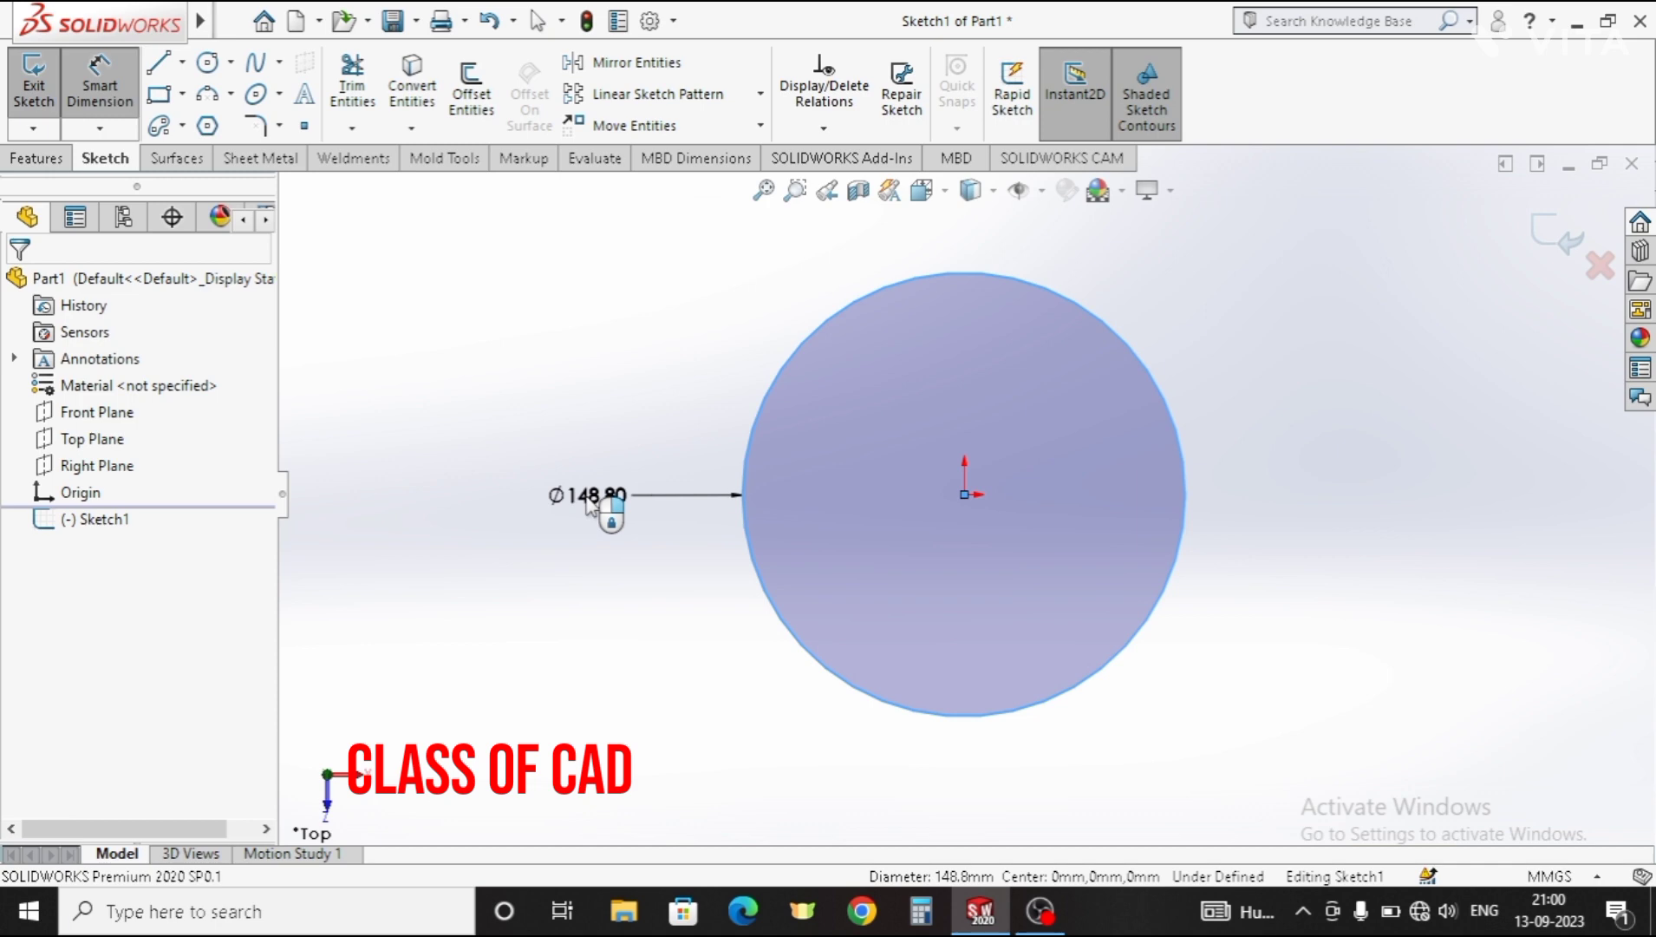
{"action": "type", "text": "10"}
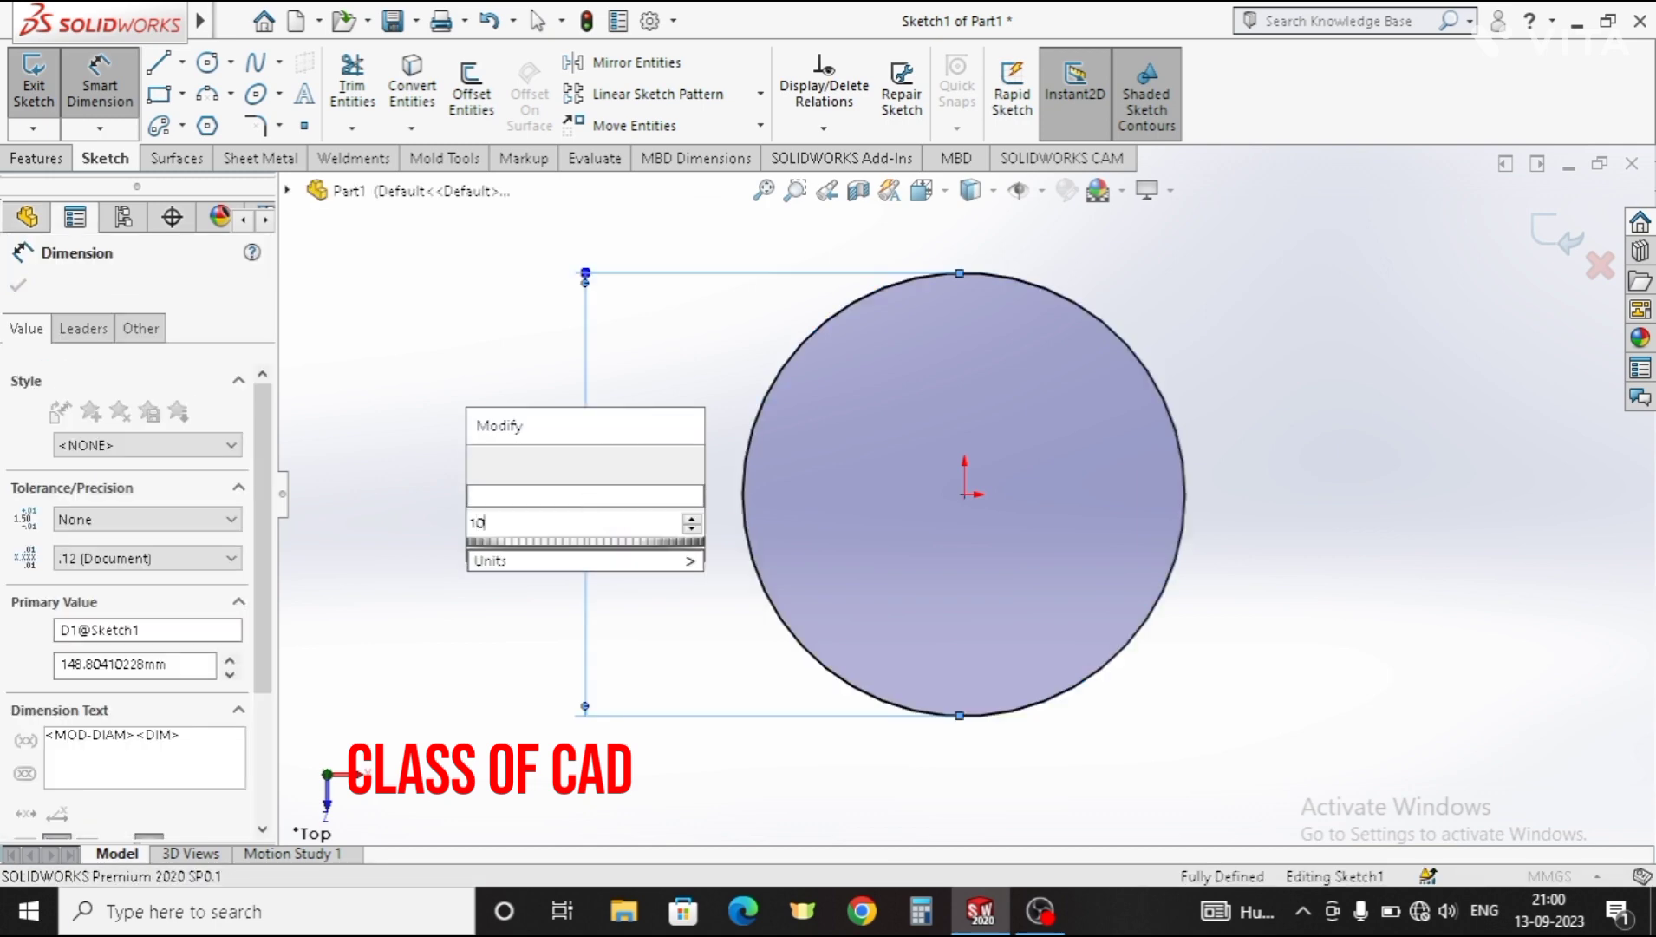
{"action": "type", "text": "0"}
{"action": "key", "text": "Return"}
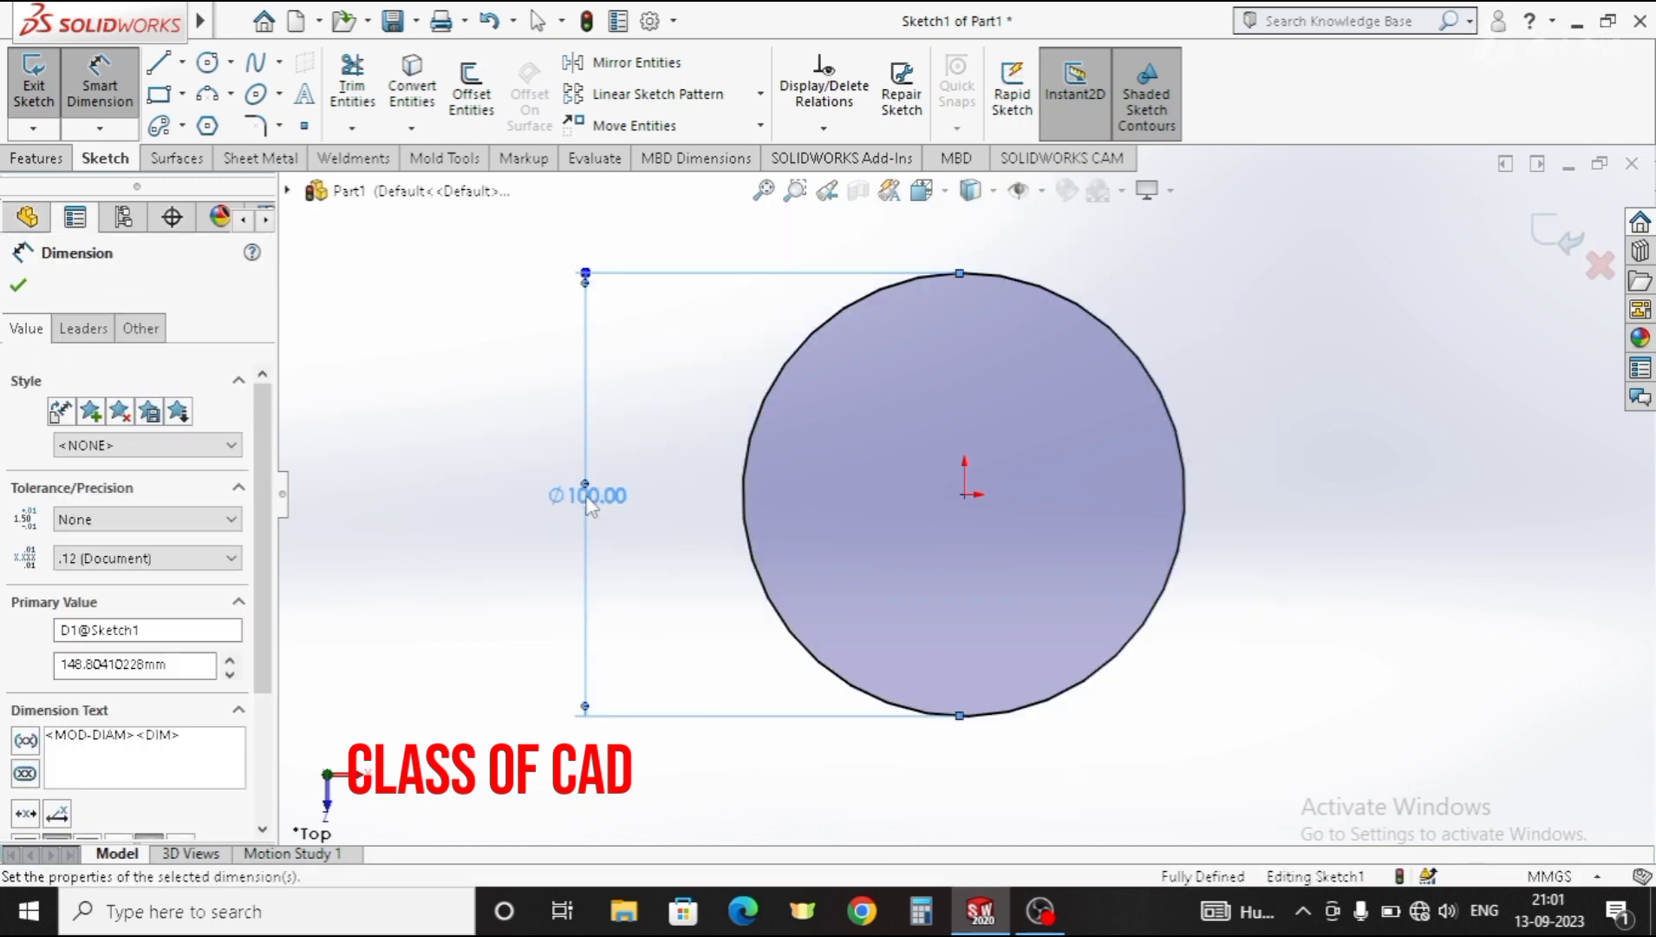
Step: Extrude the circle as a blind boss 18 mm deep
{"action": "left_click", "coordinate": [36, 158]}
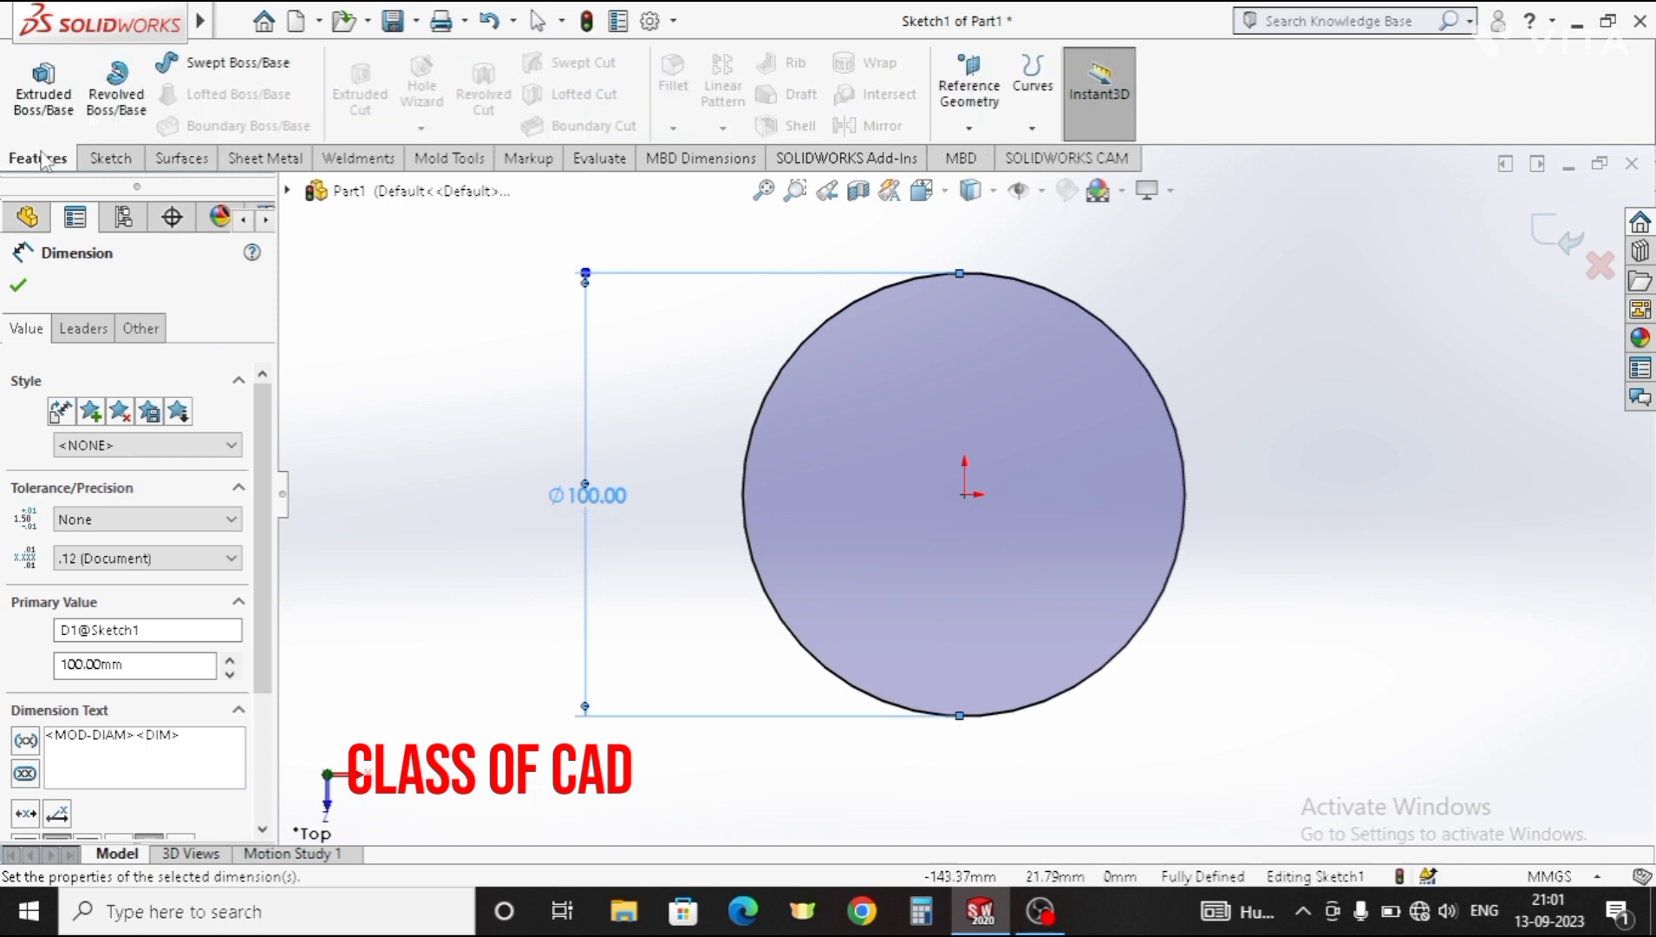
{"action": "left_click", "coordinate": [57, 93]}
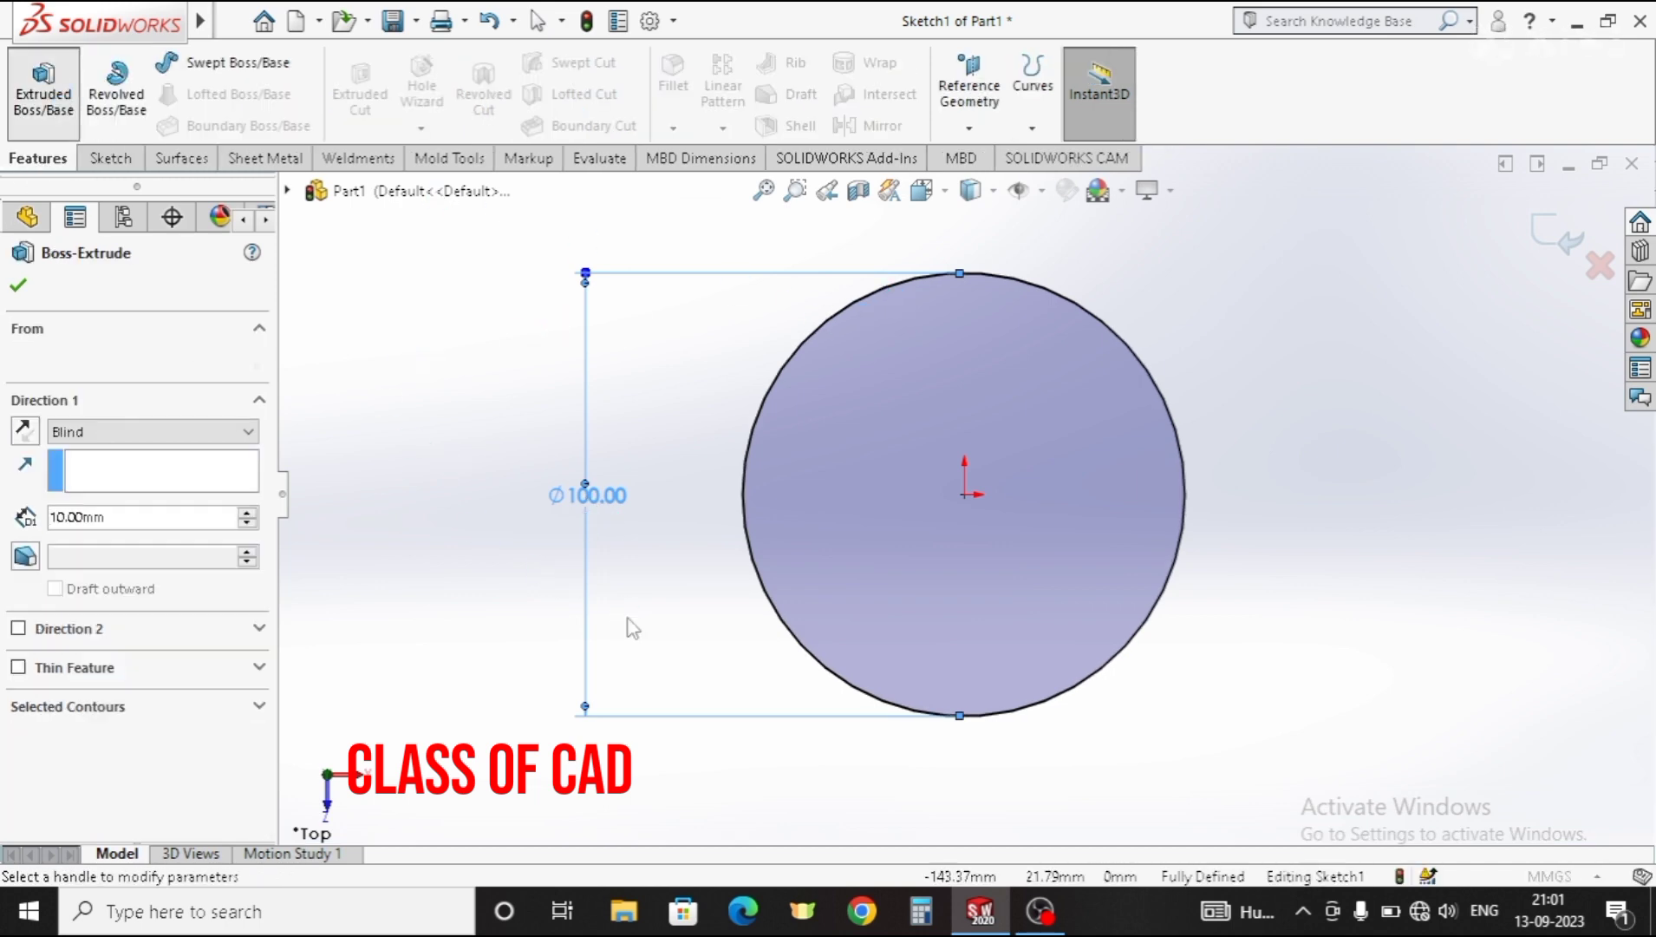
{"action": "type", "text": "18"}
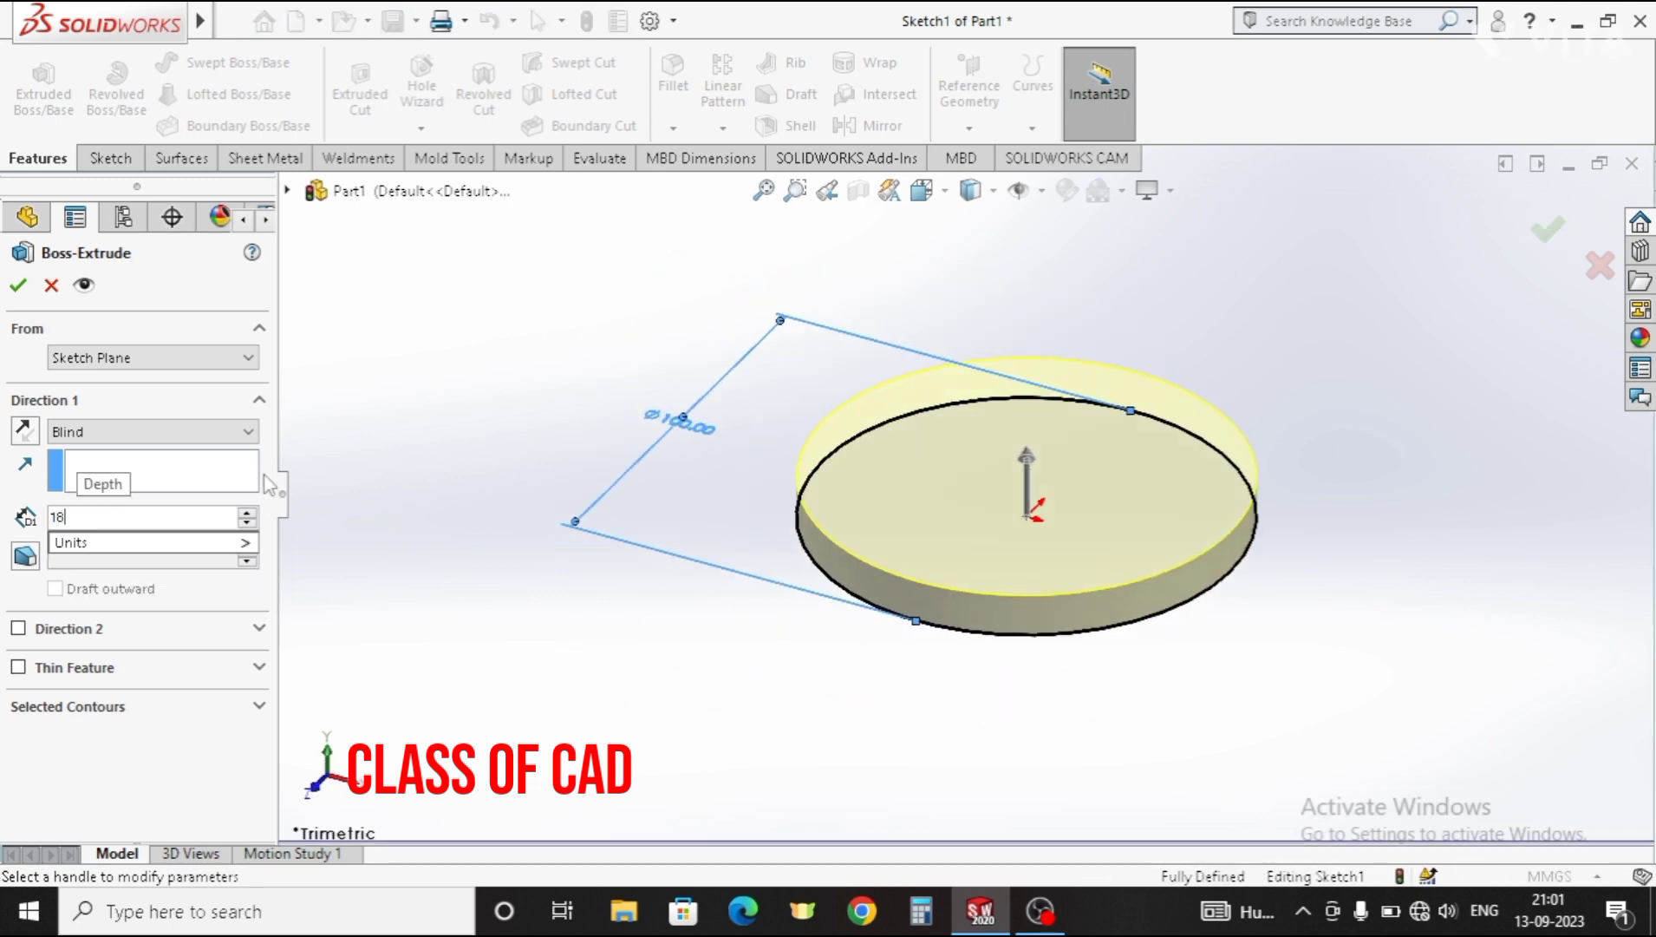
{"action": "key", "text": "Return"}
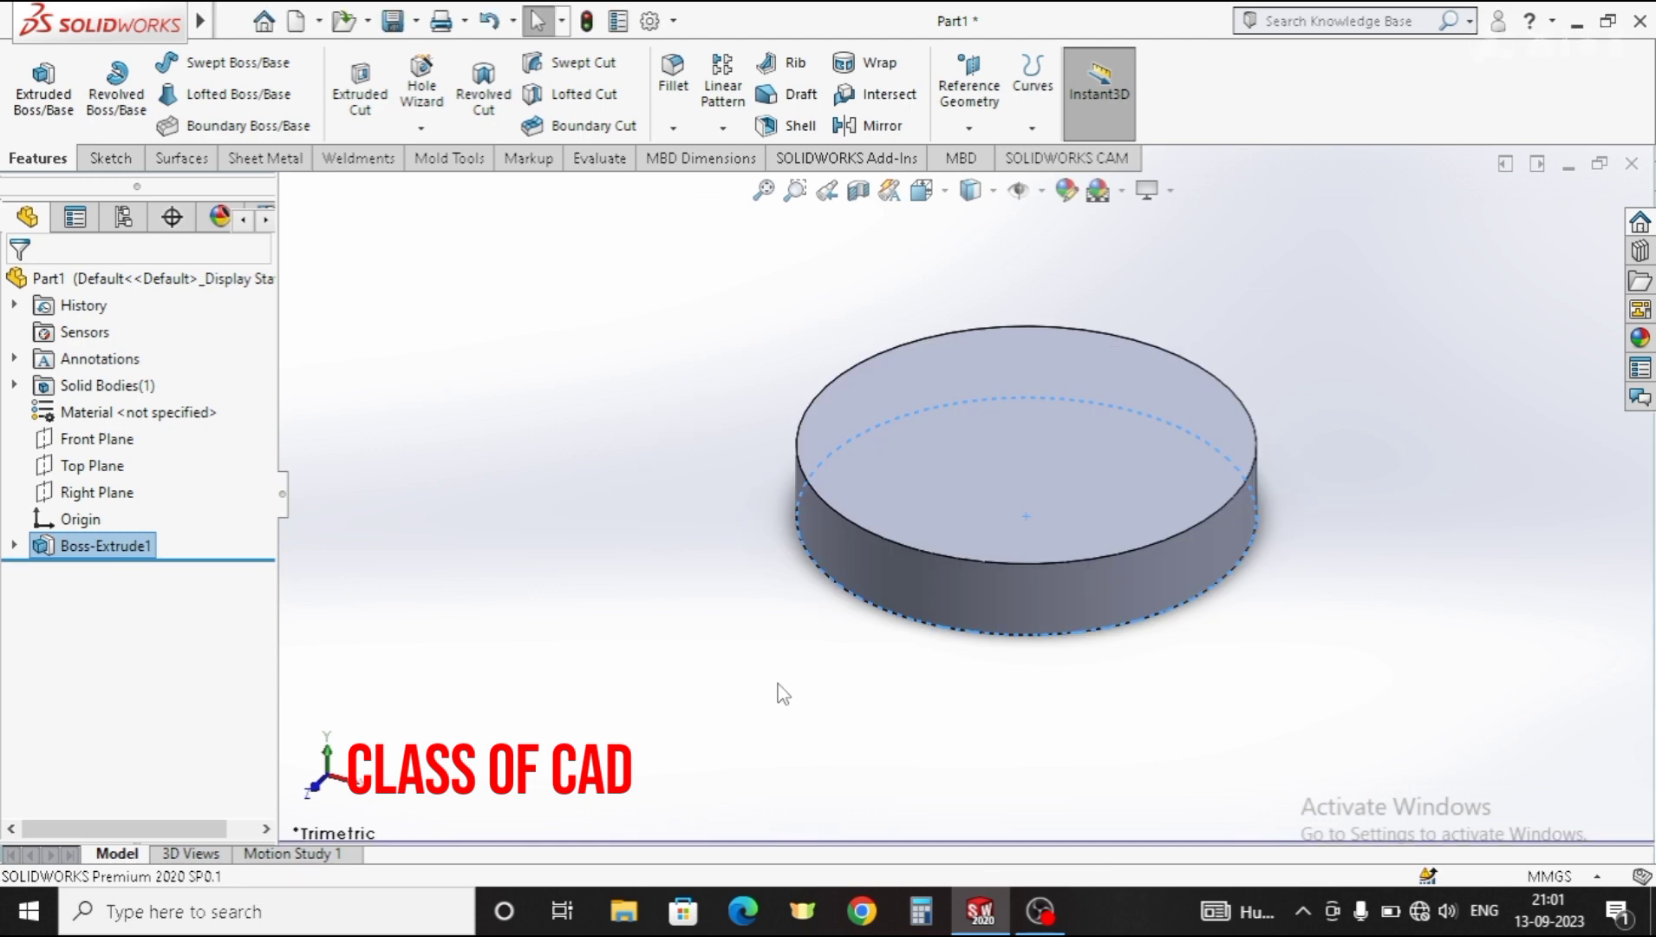
Step: Start a sketch on the disc's top face, viewed straight on, and draw a circle about 58 mm in diameter centred on the origin
{"action": "middle_click_drag", "start_coordinate": [689, 475], "coordinate": [750, 501]}
{"action": "middle_click_drag", "start_coordinate": [789, 438], "coordinate": [867, 564]}
{"action": "key", "text": "Escape"}
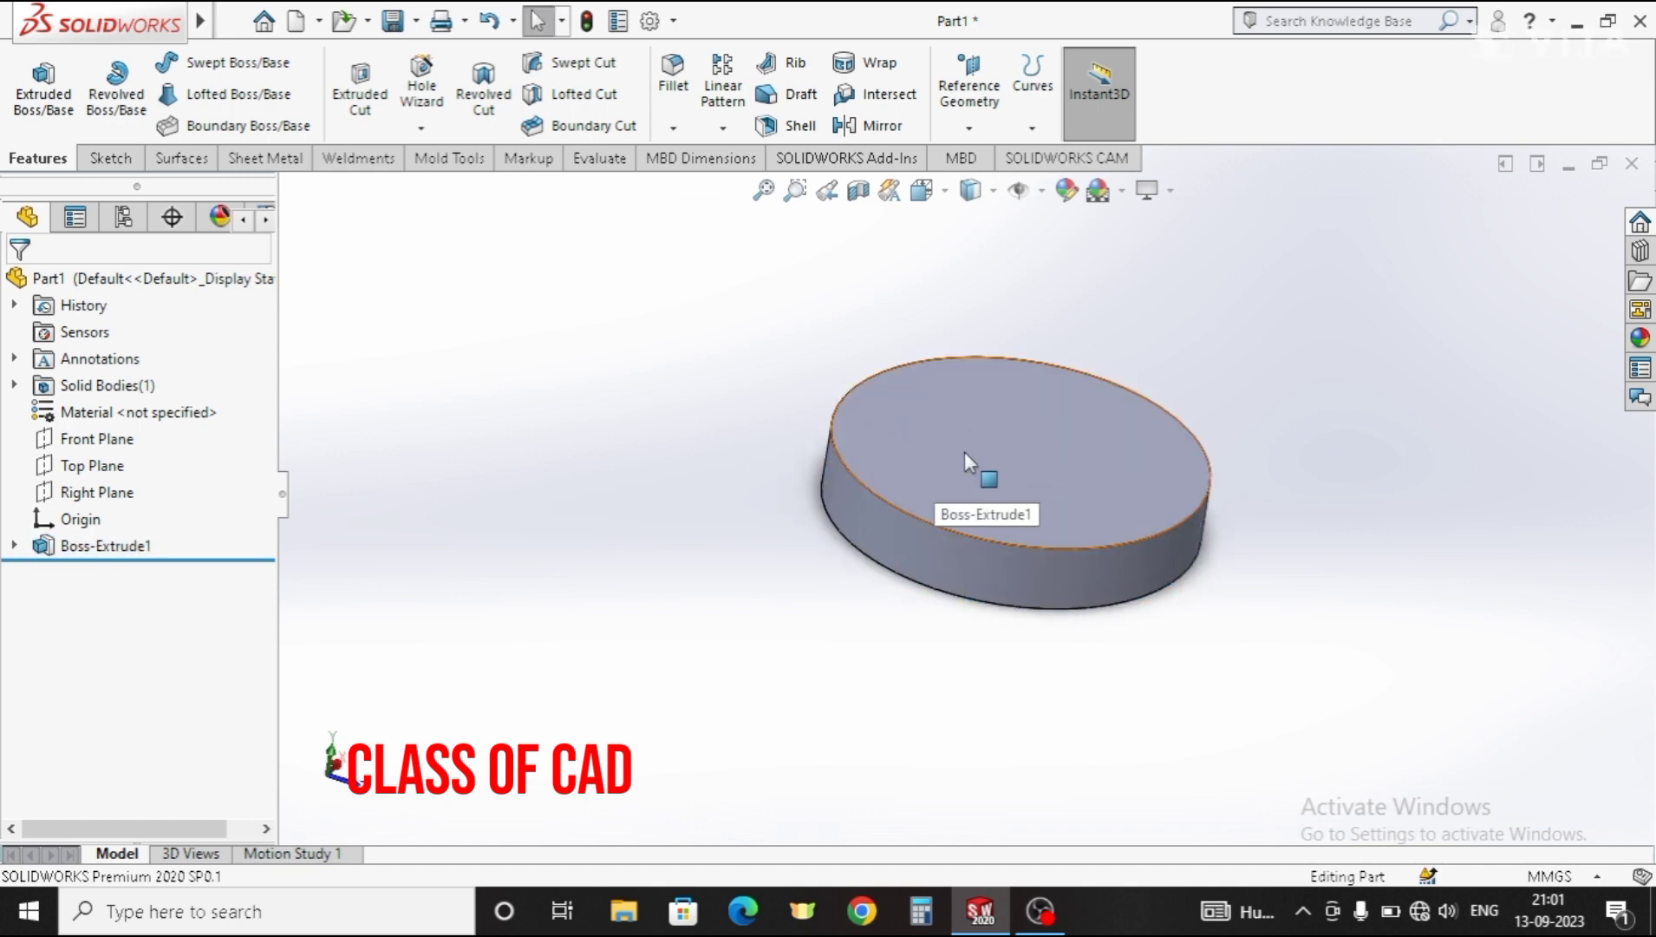
{"action": "left_click", "coordinate": [970, 429]}
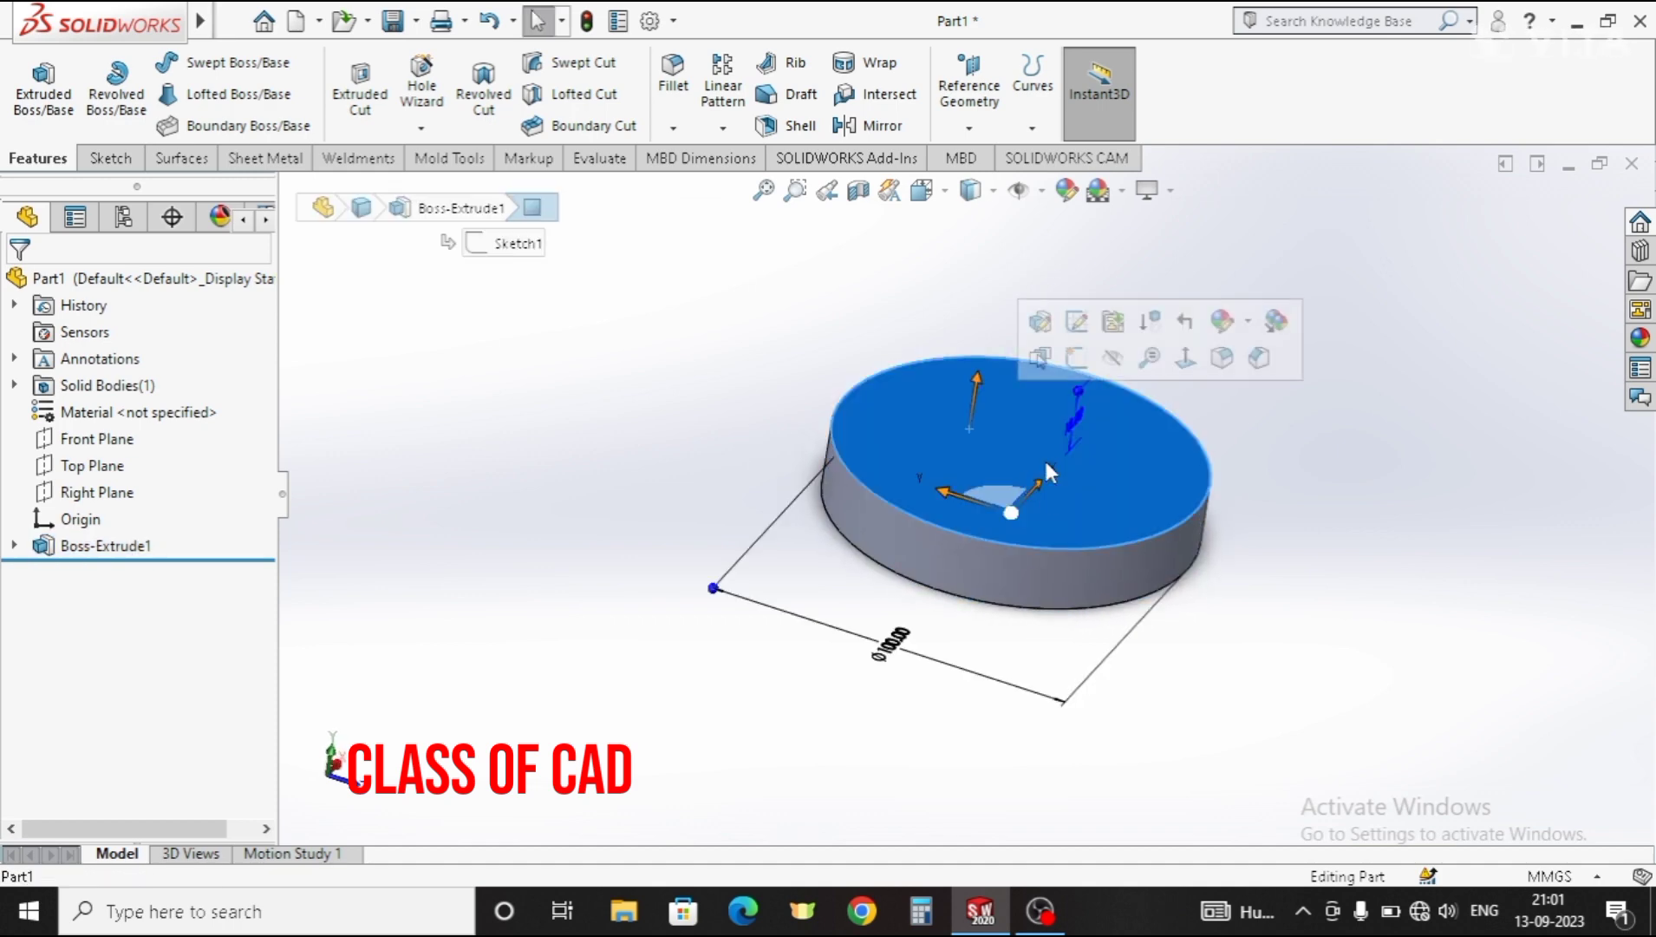
{"action": "left_click", "coordinate": [1069, 351]}
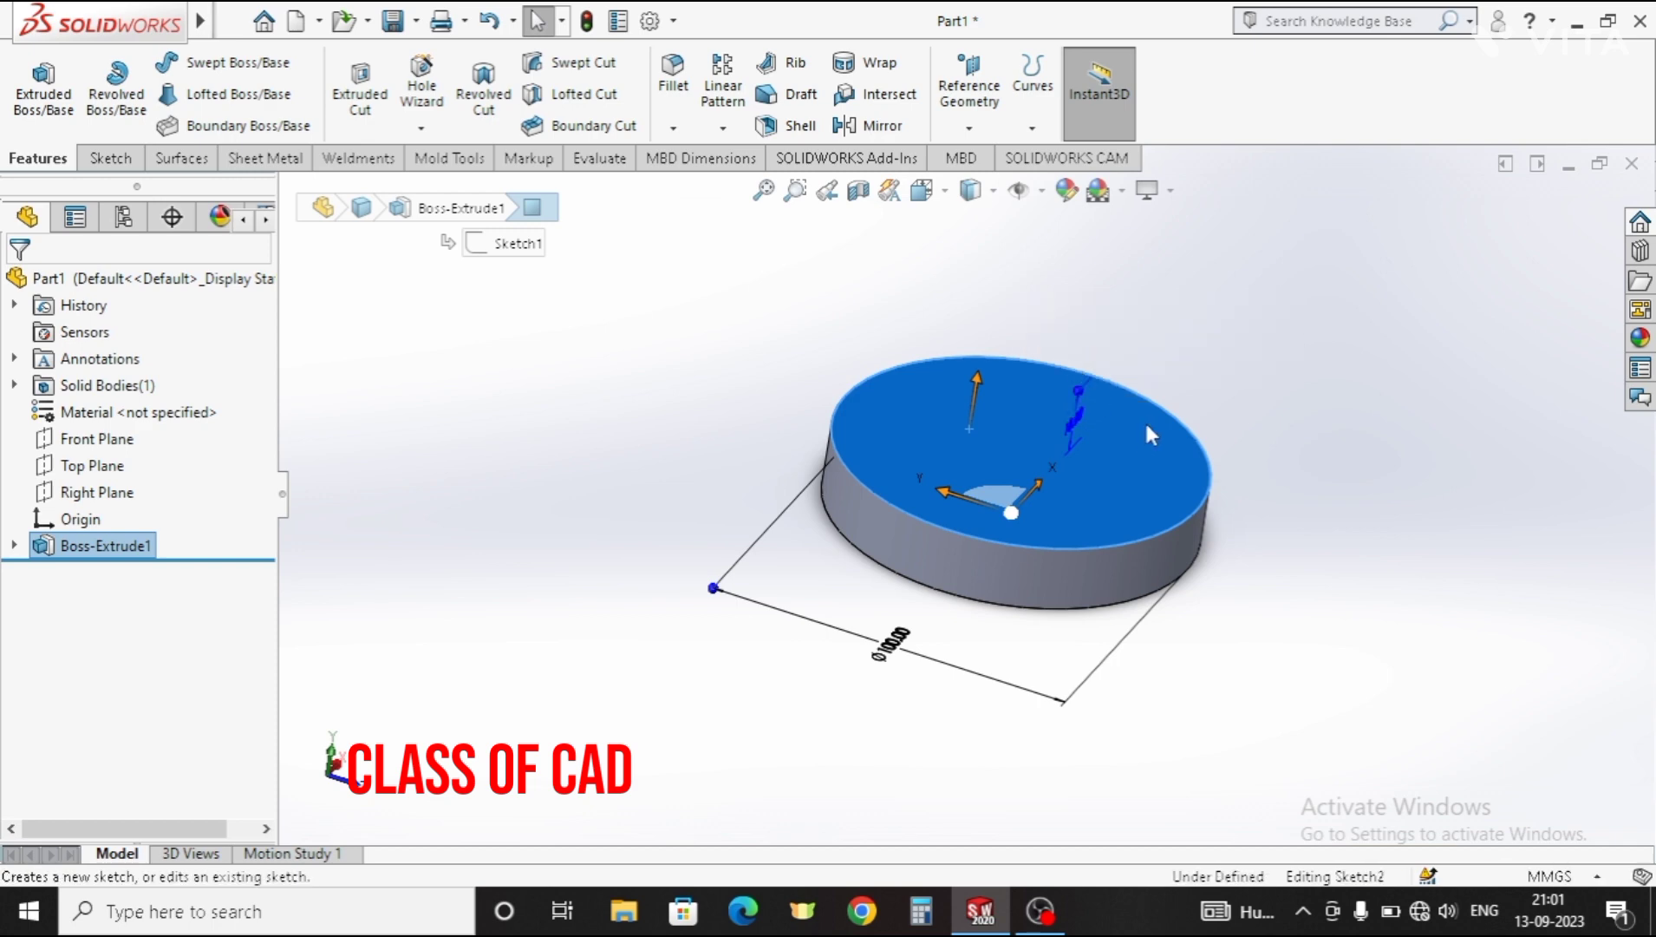
{"action": "left_click", "coordinate": [946, 190]}
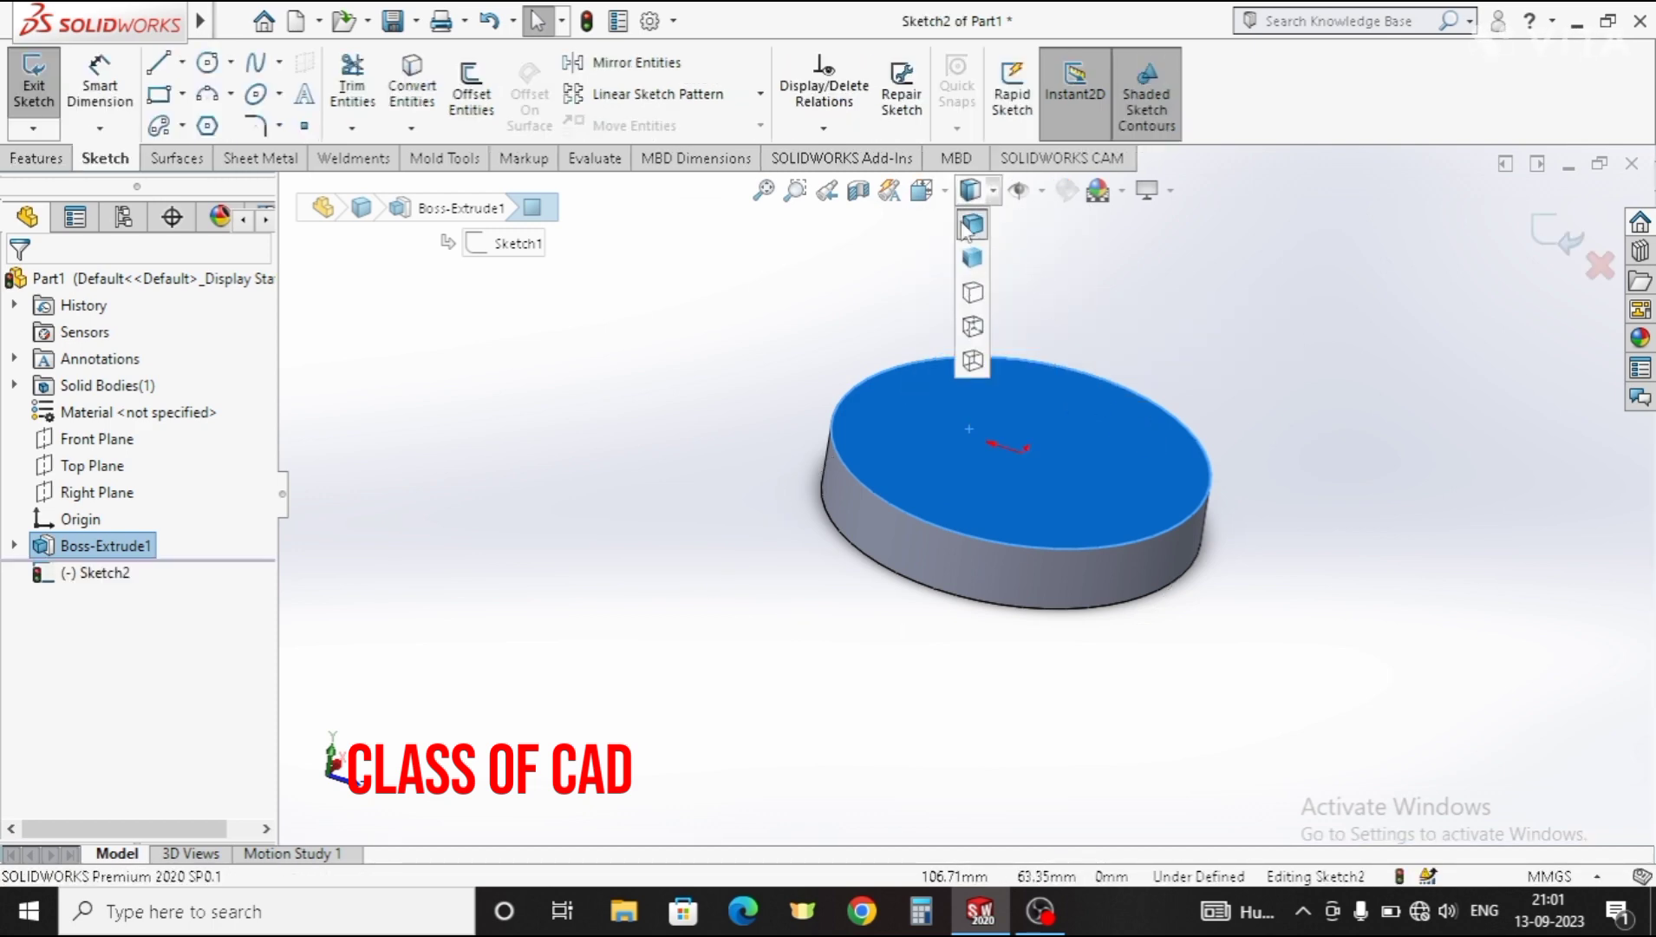
{"action": "mouse_move", "coordinate": [997, 275]}
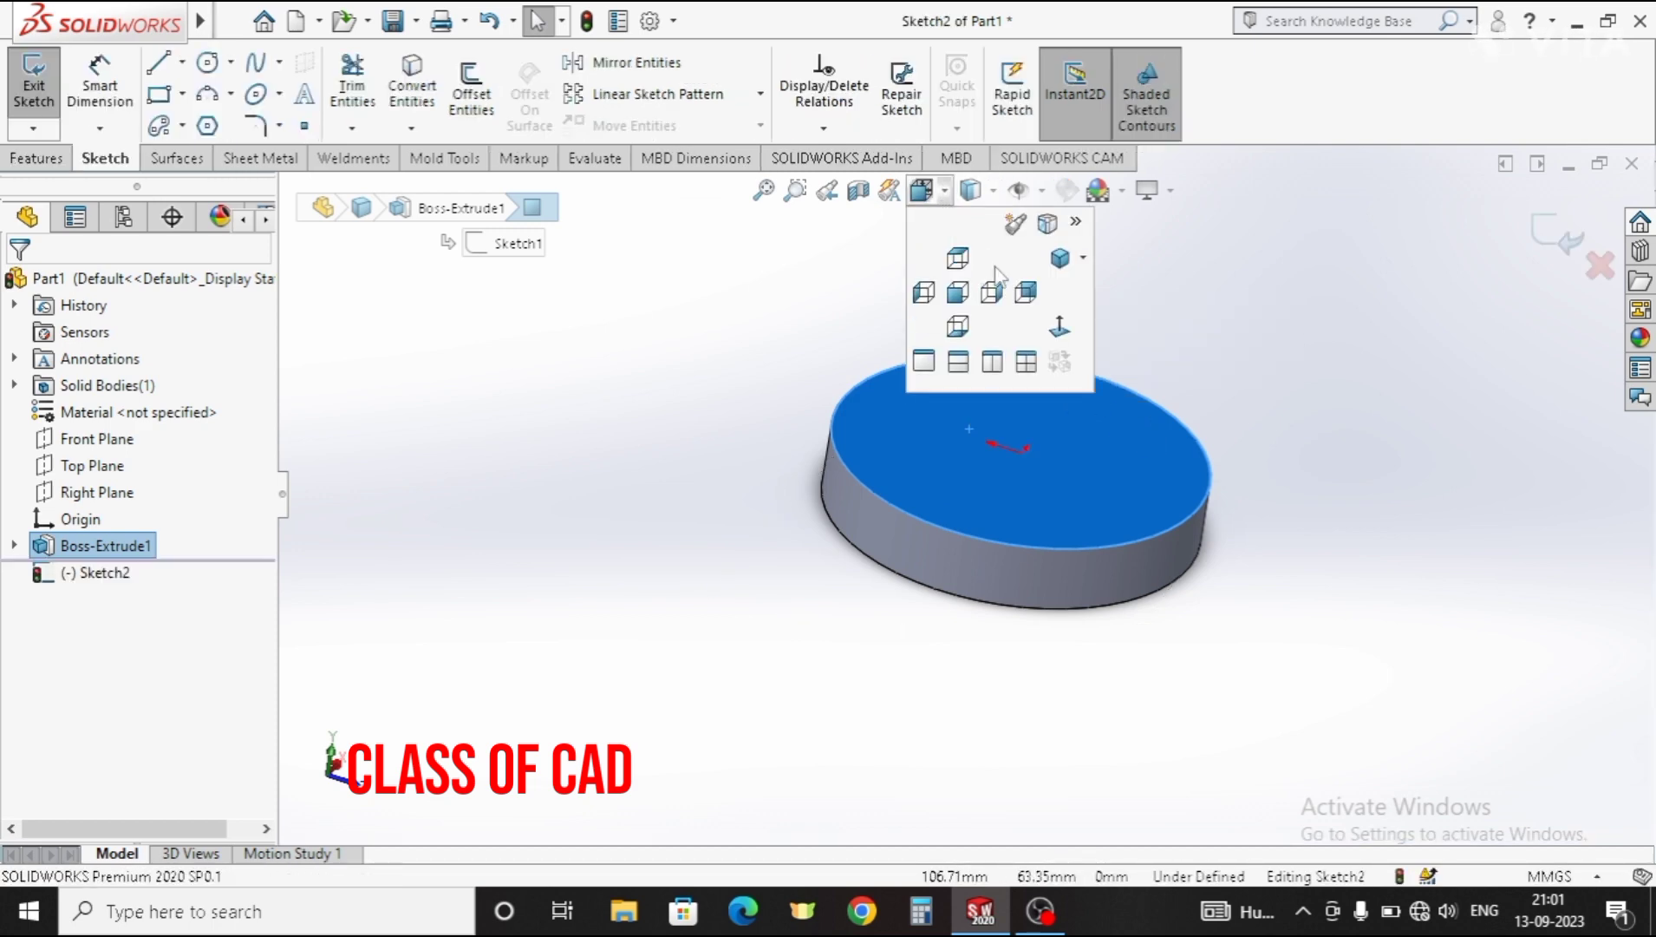
{"action": "left_click", "coordinate": [1058, 327]}
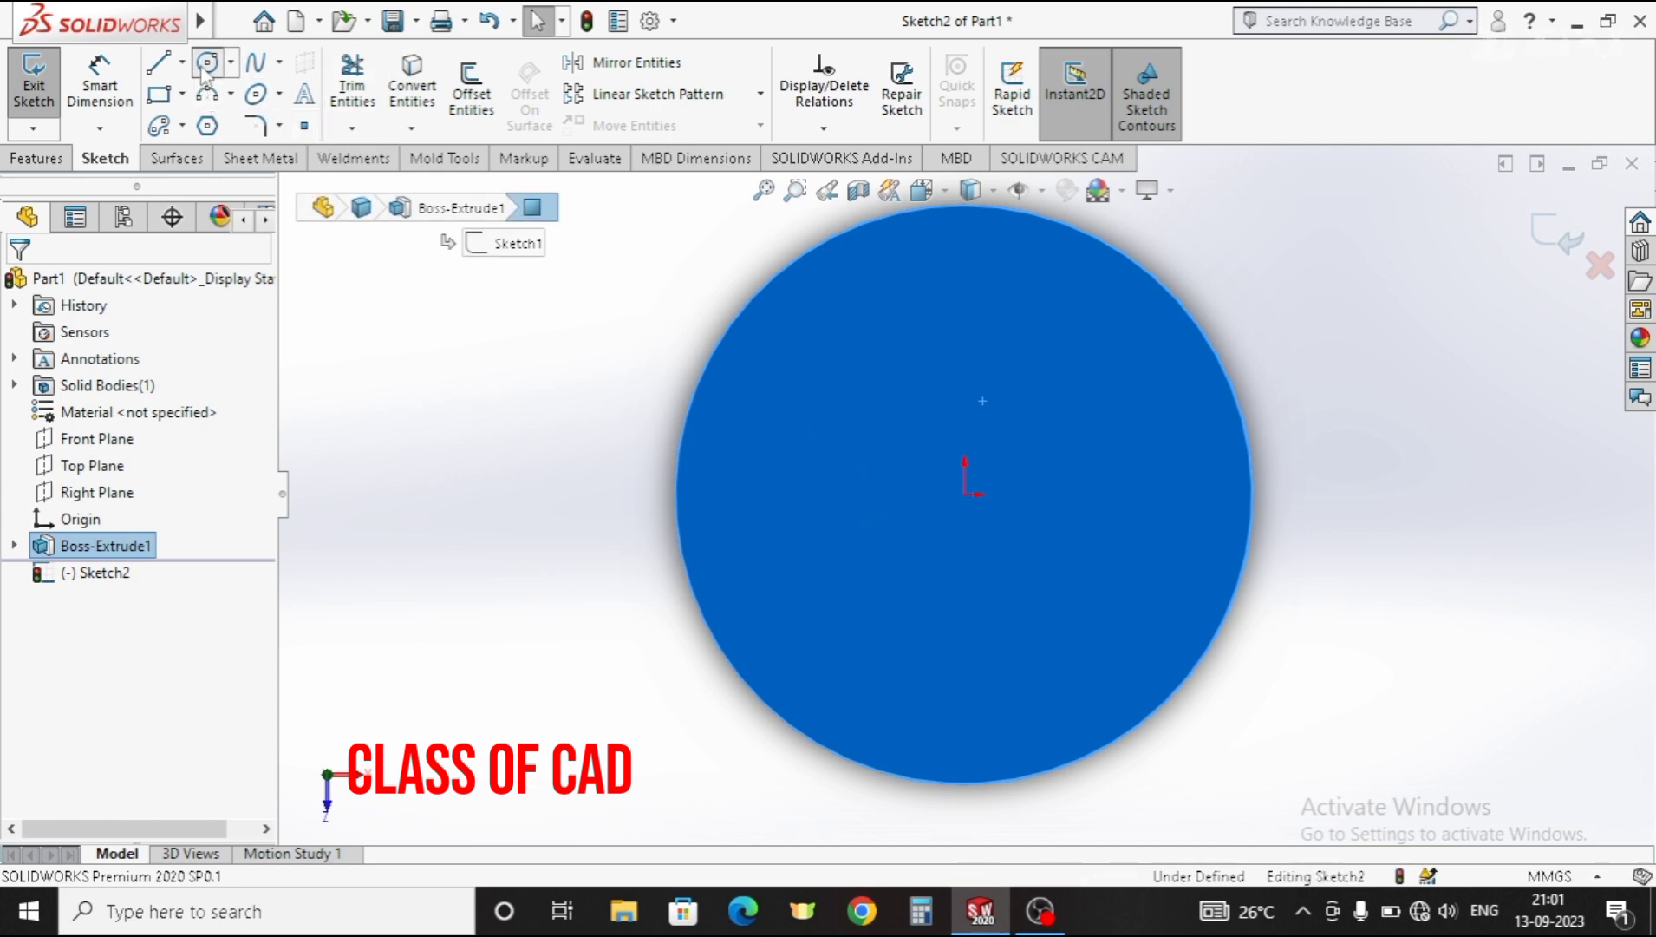
{"action": "left_click", "coordinate": [964, 494]}
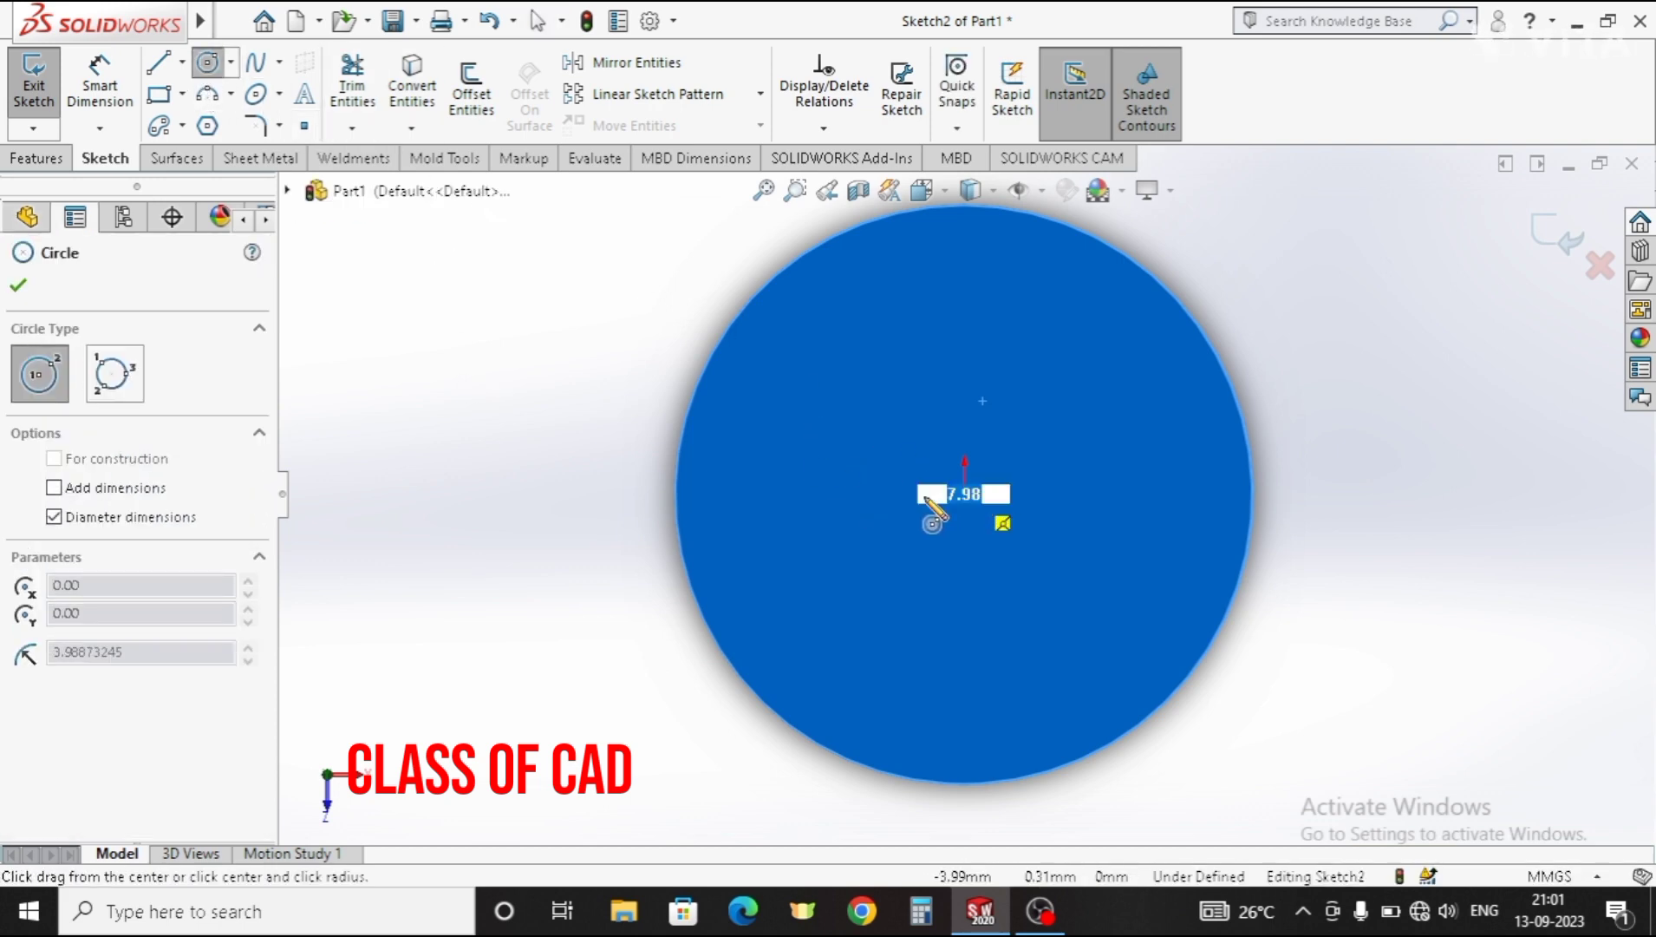
{"action": "left_click", "coordinate": [820, 573]}
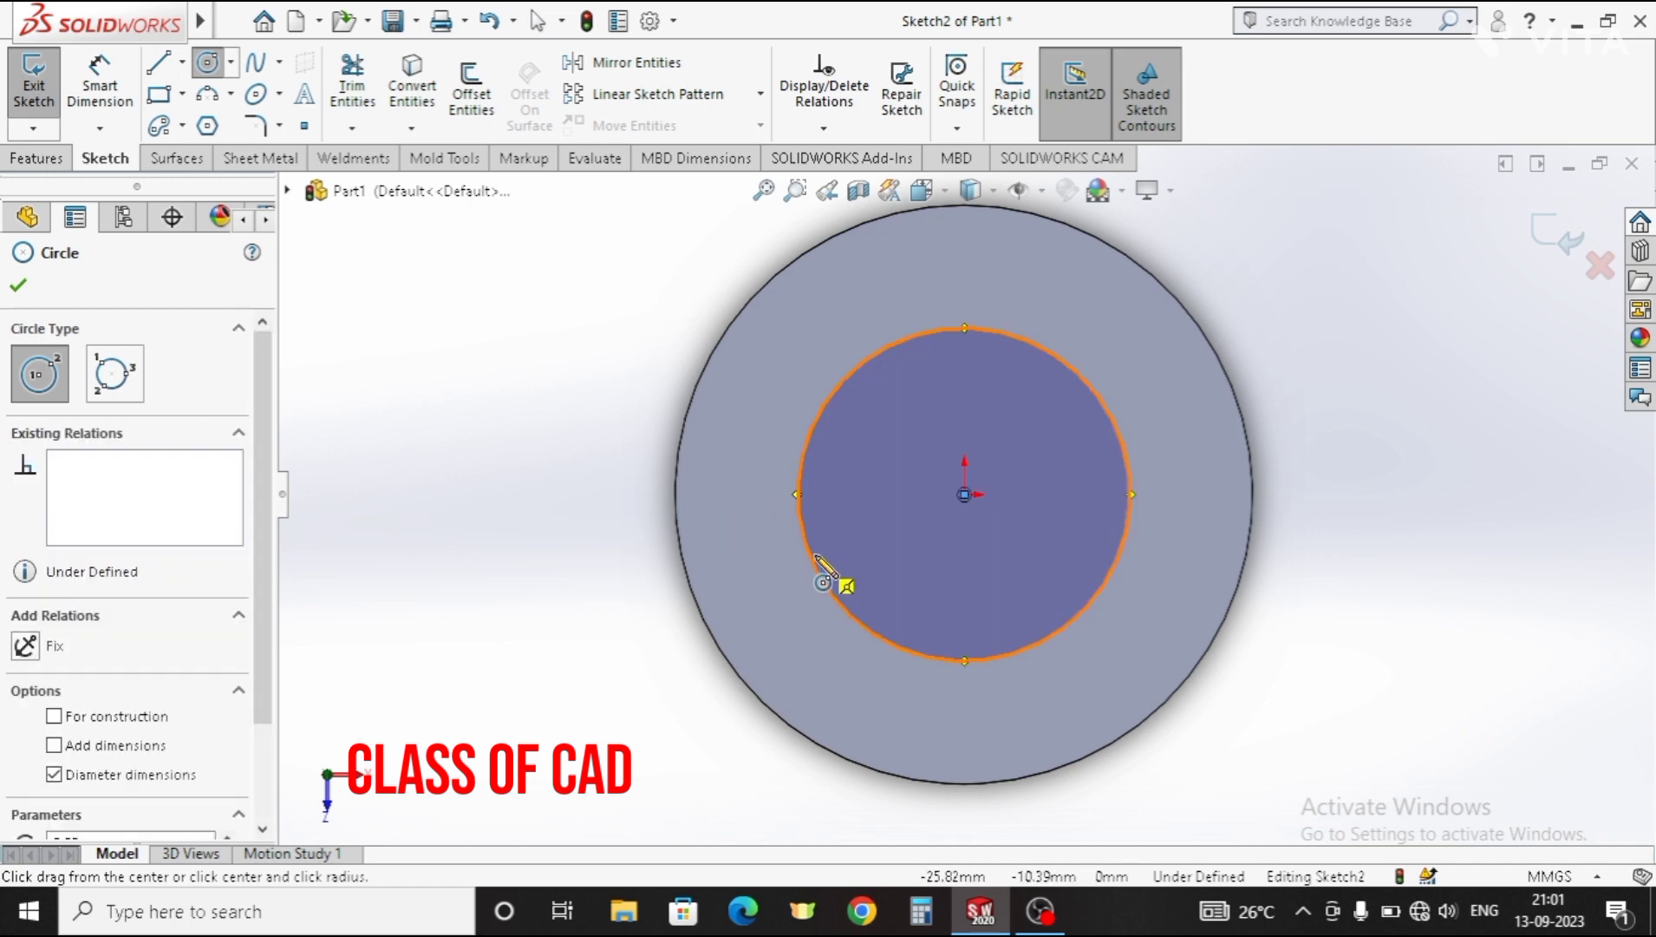
Step: Dimension the inner circle's diameter and set it to 80 mm
{"action": "left_click", "coordinate": [100, 85]}
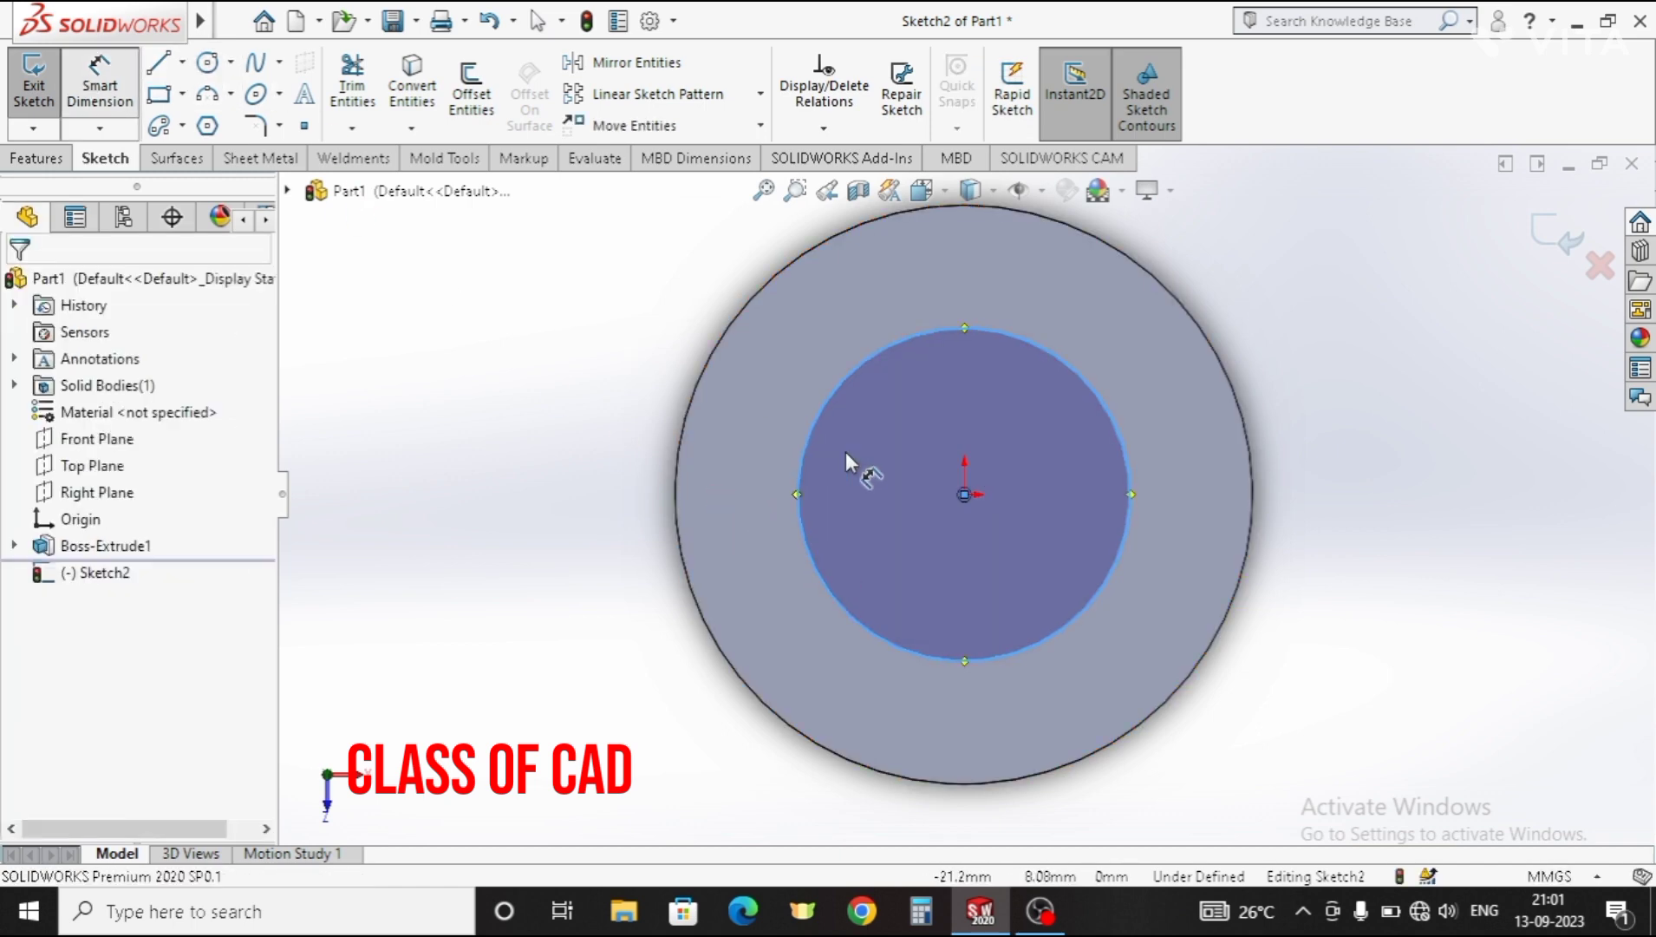
{"action": "left_click", "coordinate": [802, 477]}
{"action": "left_click", "coordinate": [564, 503]}
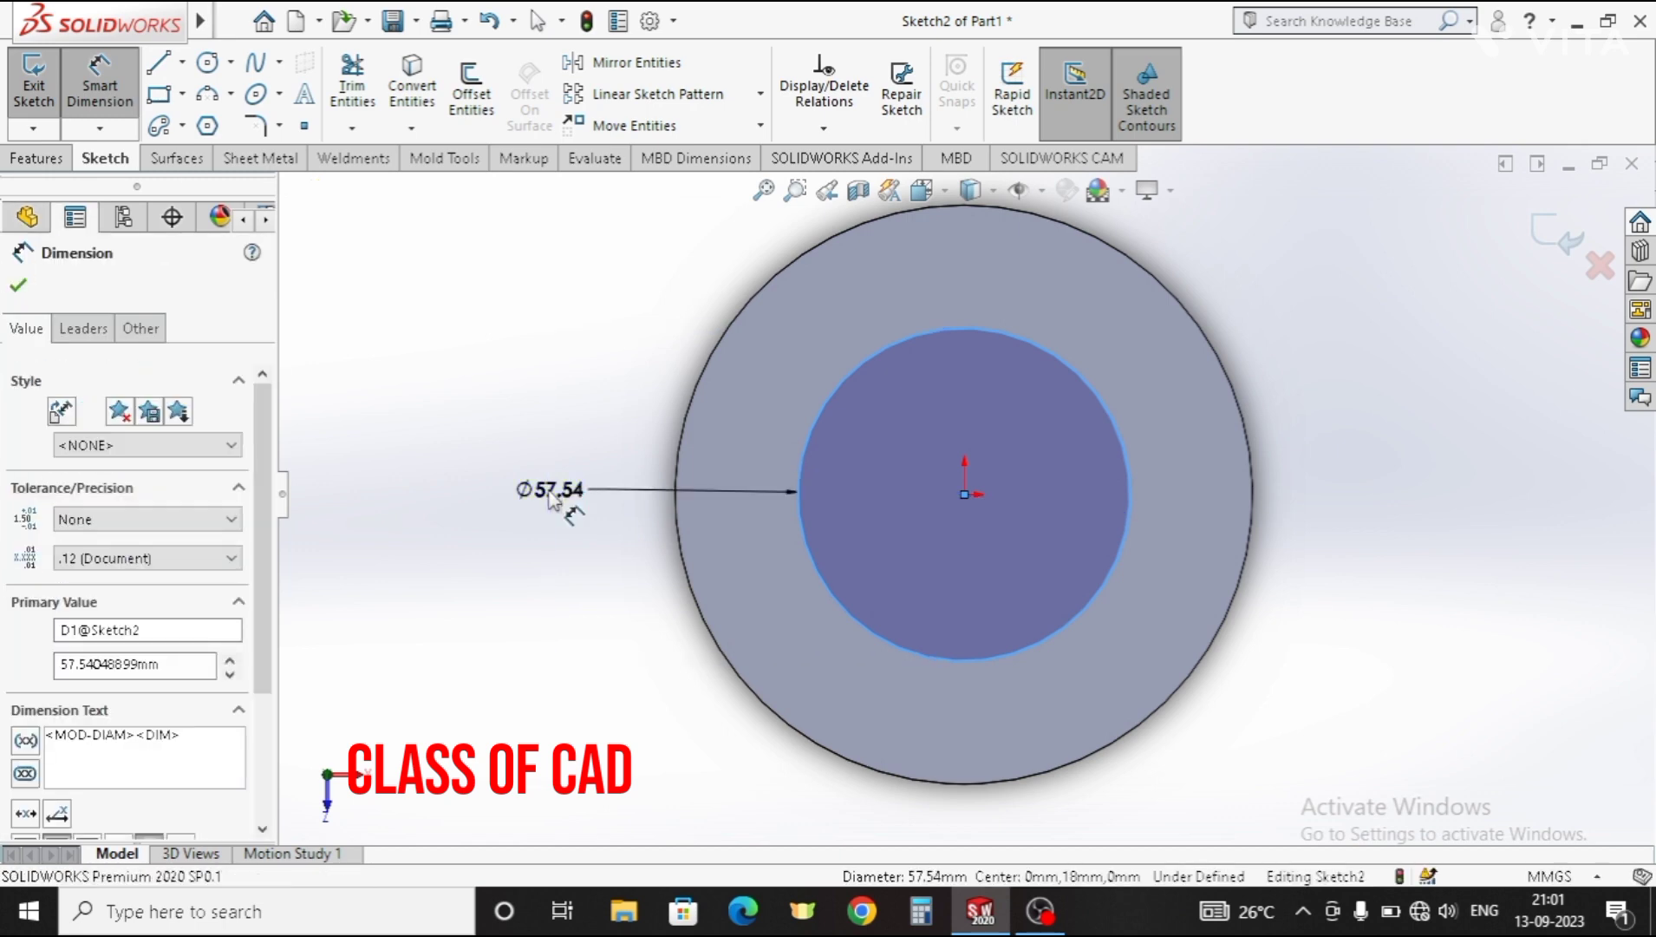
{"action": "type", "text": "80"}
{"action": "key", "text": "Escape"}
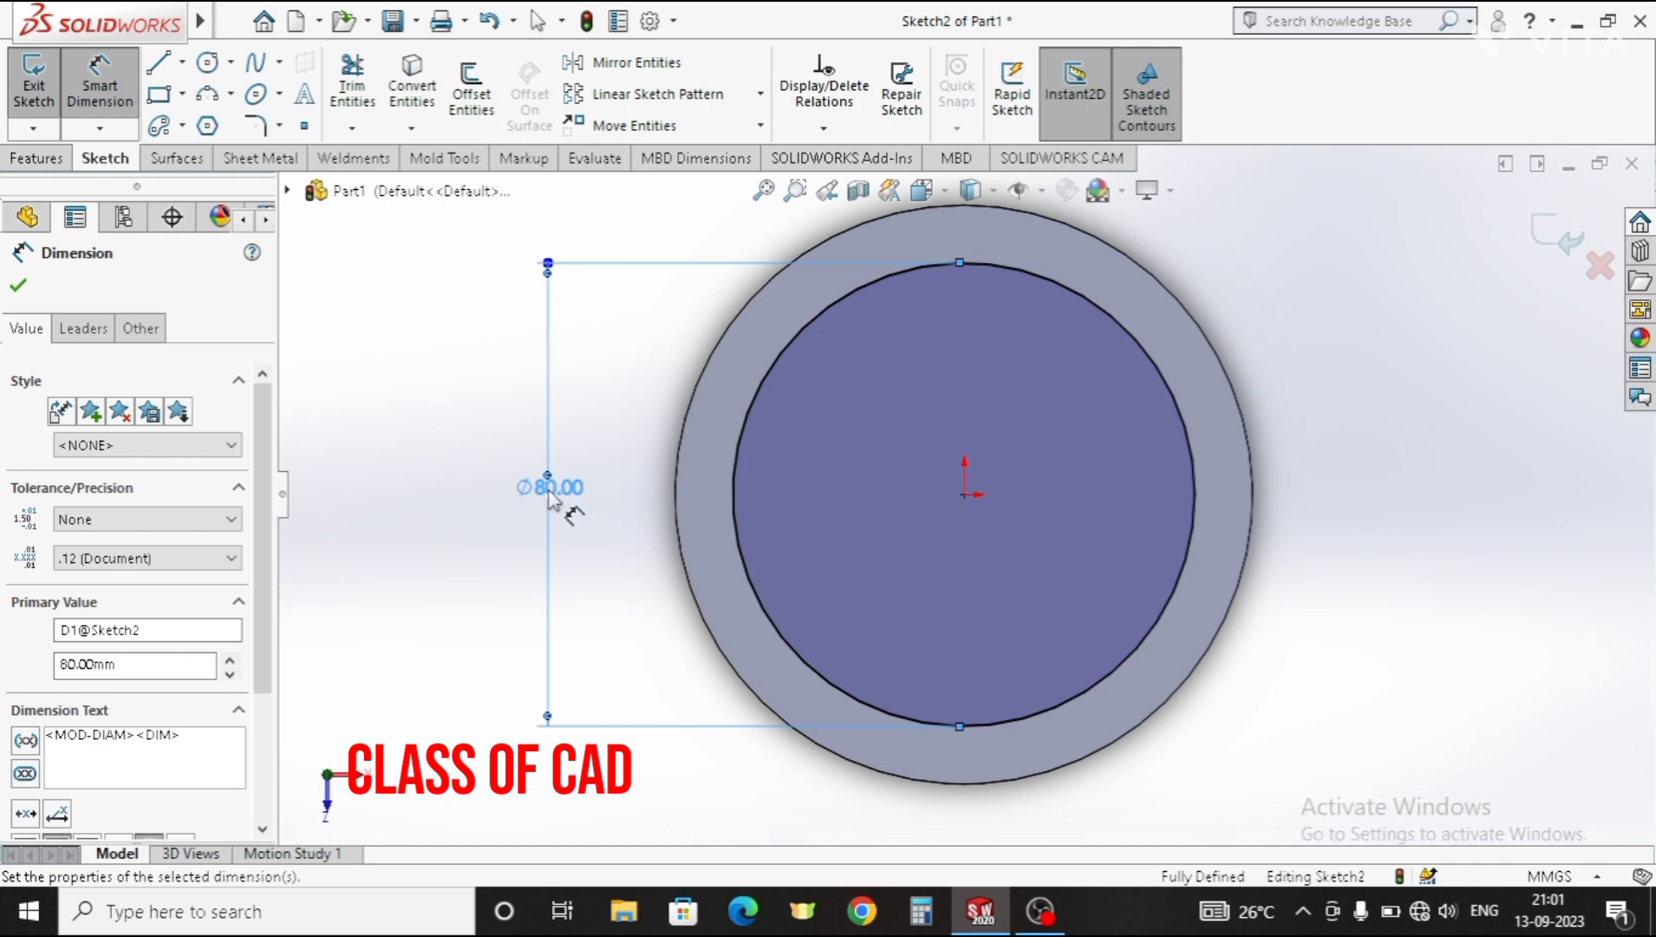
{"action": "left_click", "coordinate": [19, 290]}
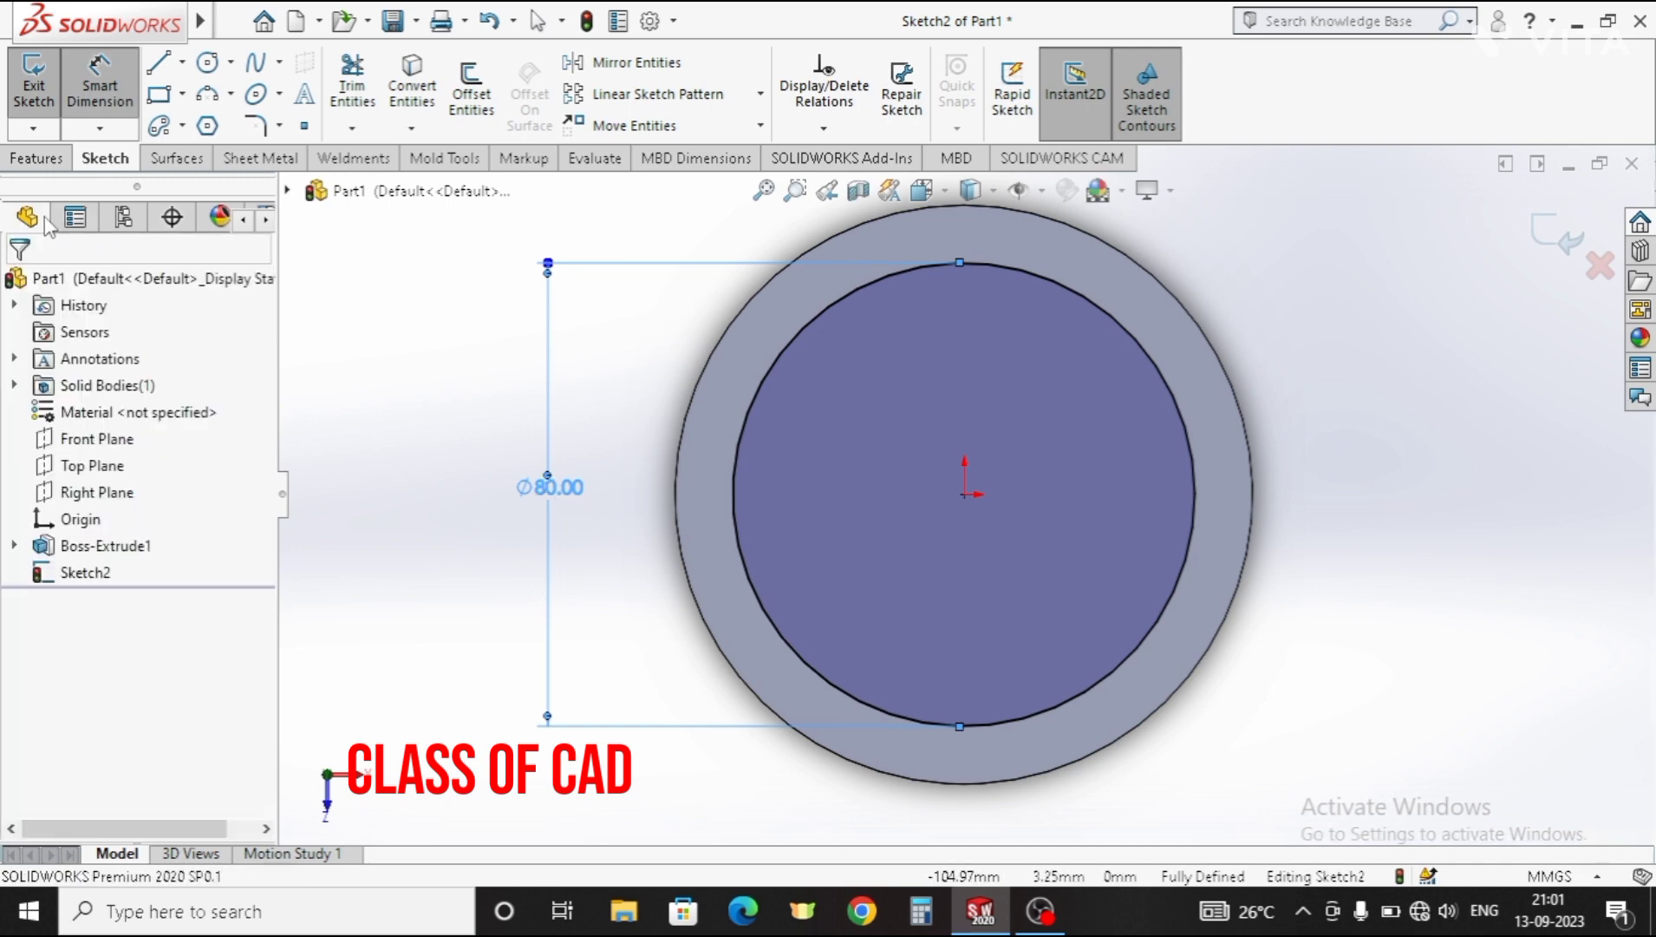
Step: Cut the inner circle into the disc as a blind Extruded Cut 13 mm deep
{"action": "left_click", "coordinate": [36, 158]}
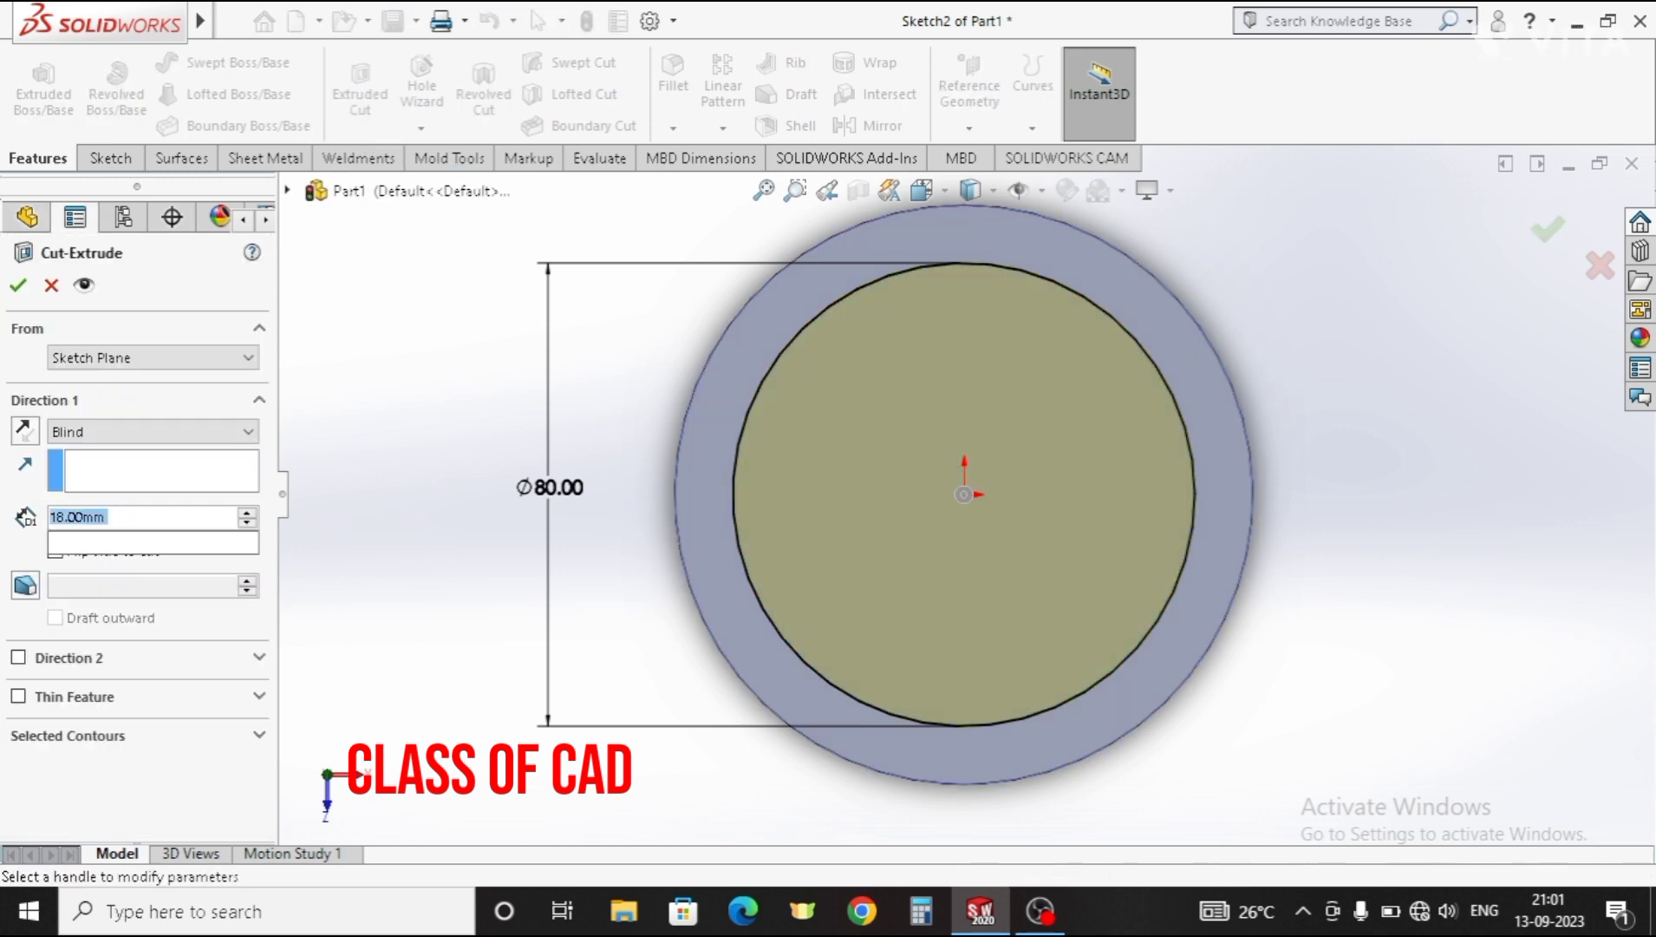
{"action": "type", "text": "13"}
{"action": "key", "text": "Return"}
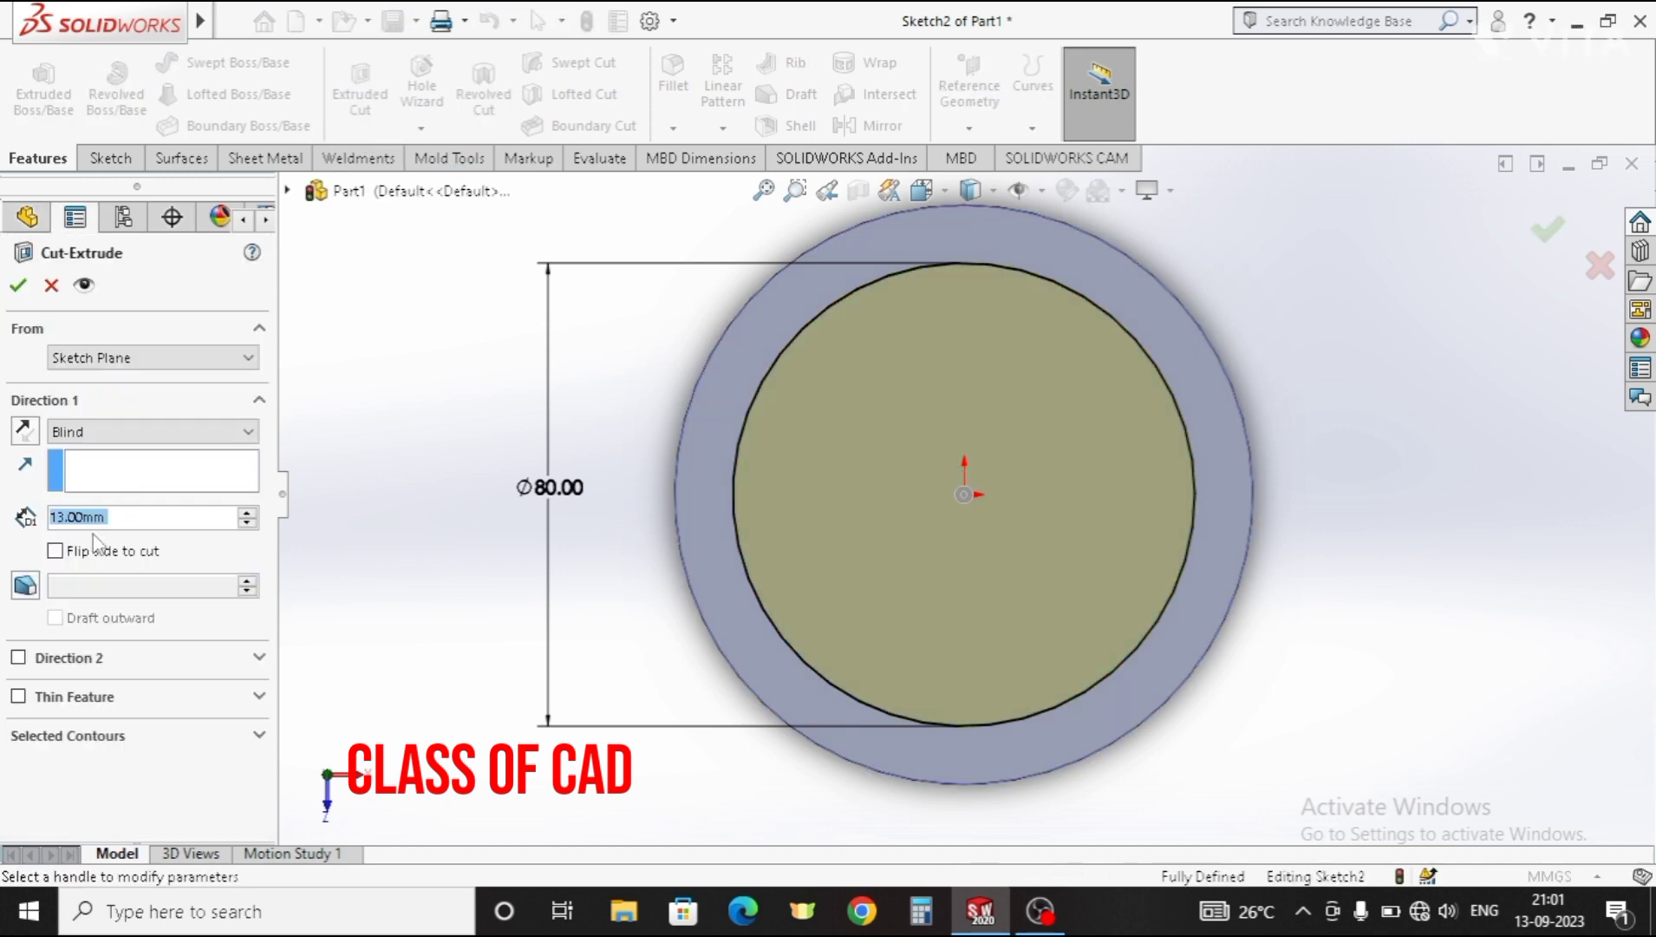
{"action": "left_click", "coordinate": [19, 287]}
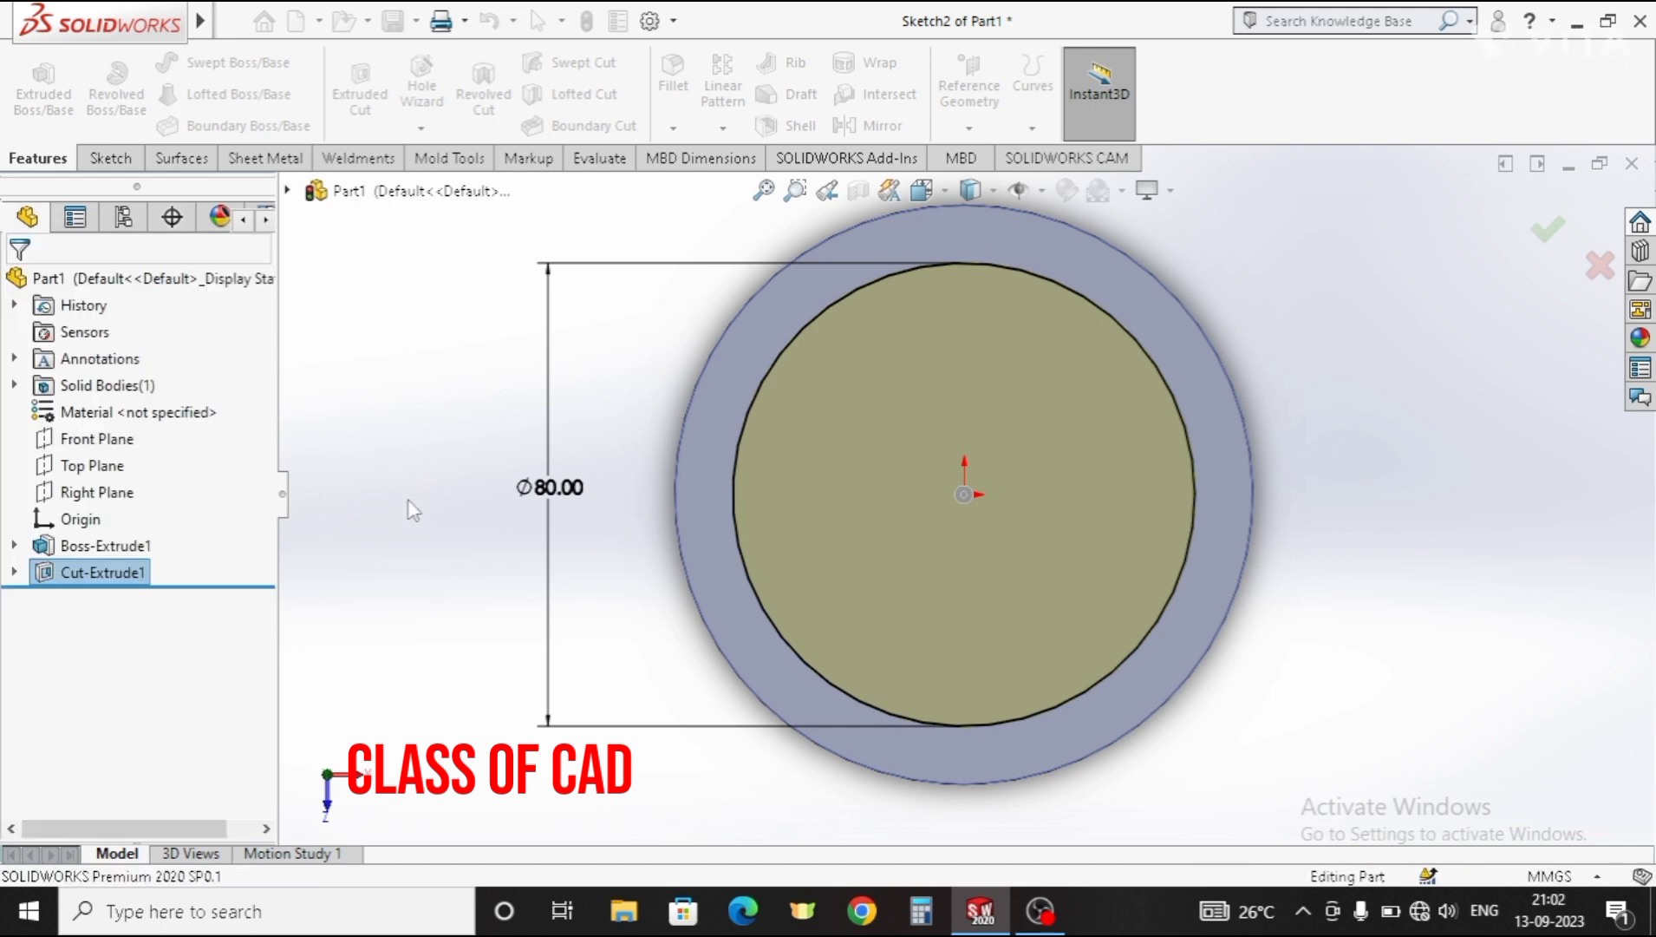
Step: Start a sketch on the top face of the raised rim and convert the rim's outer edge into a sketch circle
{"action": "mouse_move", "coordinate": [807, 636]}
{"action": "middle_mouse_down"}
{"action": "mouse_move", "coordinate": [849, 499]}
{"action": "mouse_move", "coordinate": [1151, 552]}
{"action": "mouse_move", "coordinate": [1227, 527]}
{"action": "middle_mouse_up"}
{"action": "left_click", "coordinate": [1218, 511]}
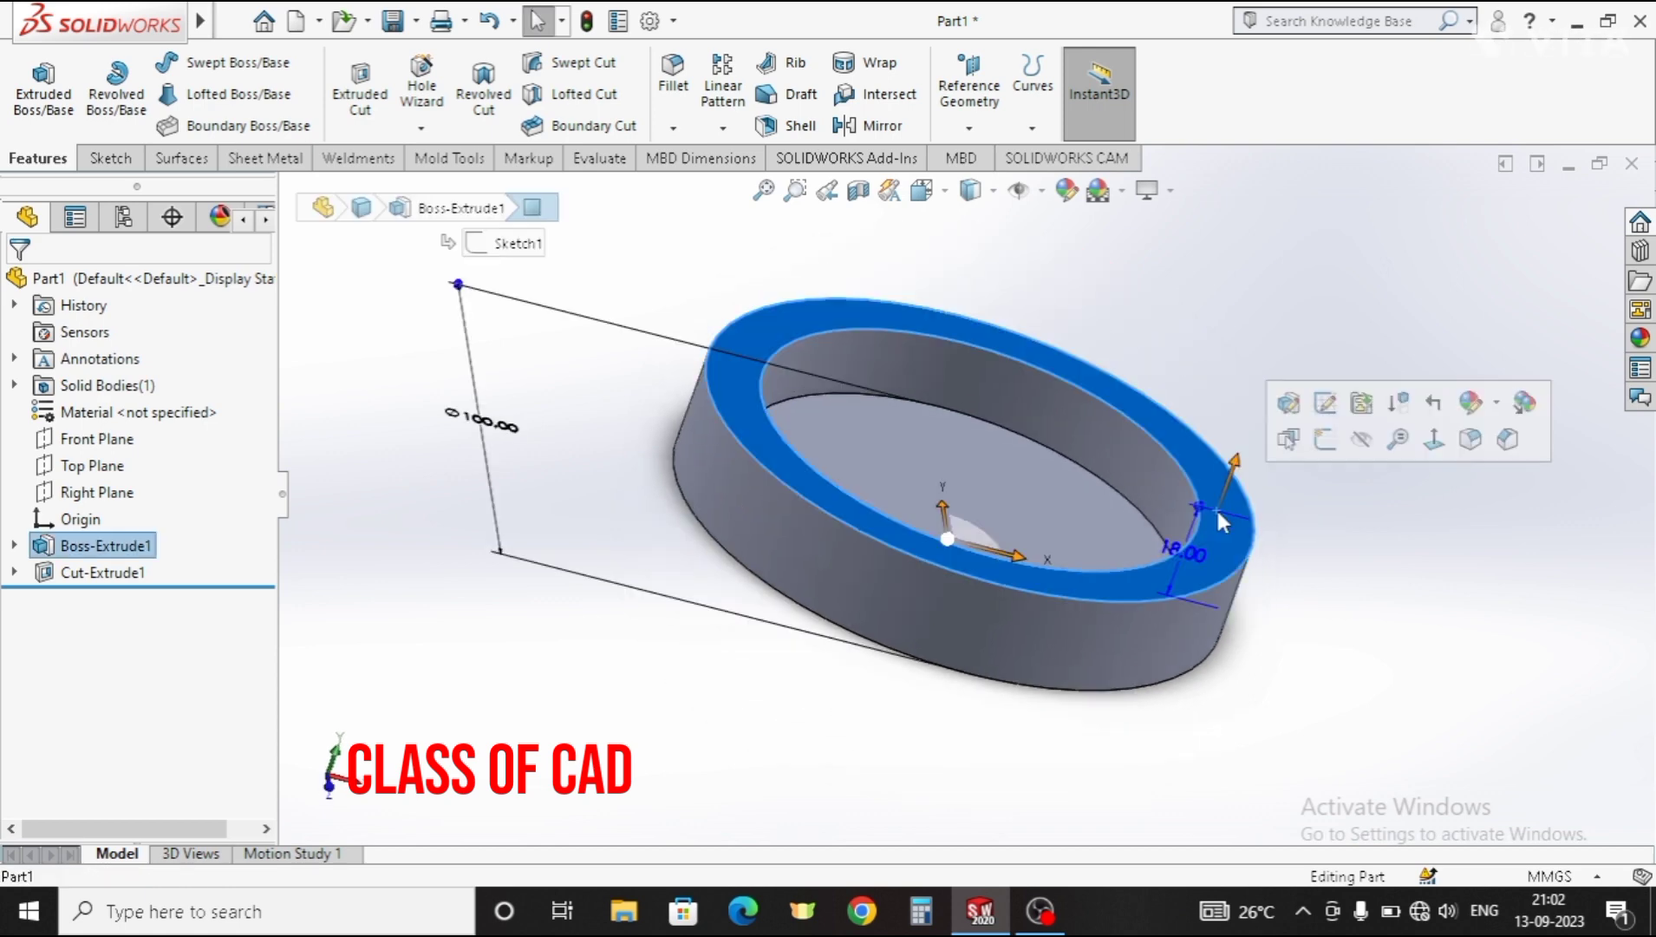
{"action": "left_click", "coordinate": [1318, 439]}
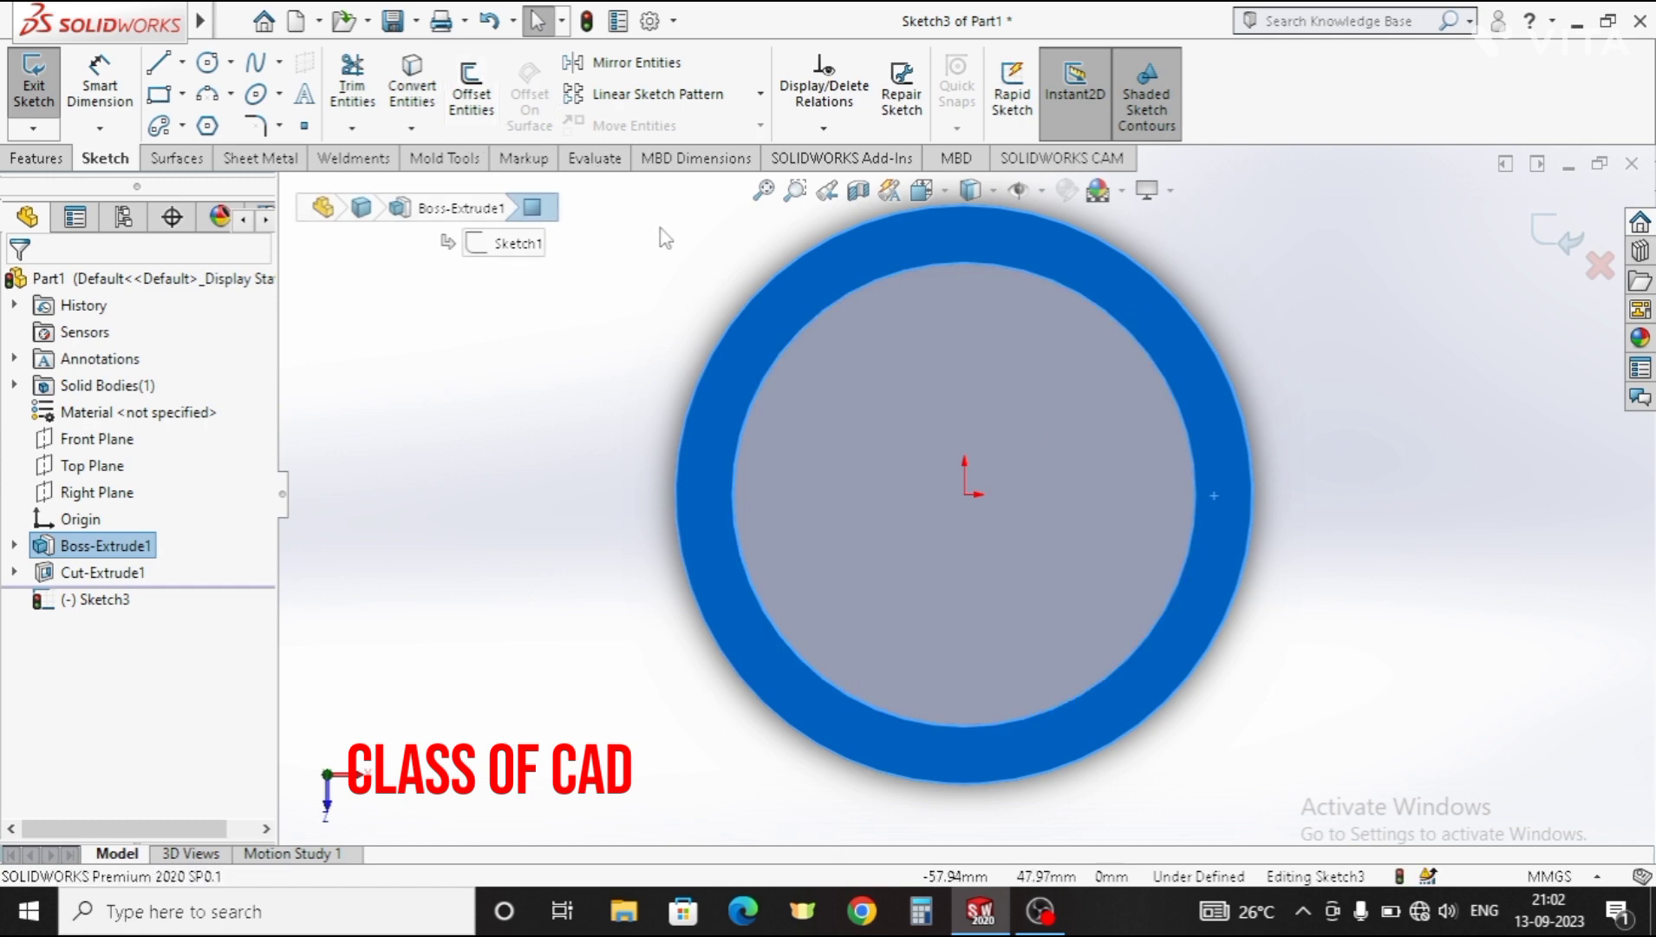
{"action": "left_click", "coordinate": [668, 348]}
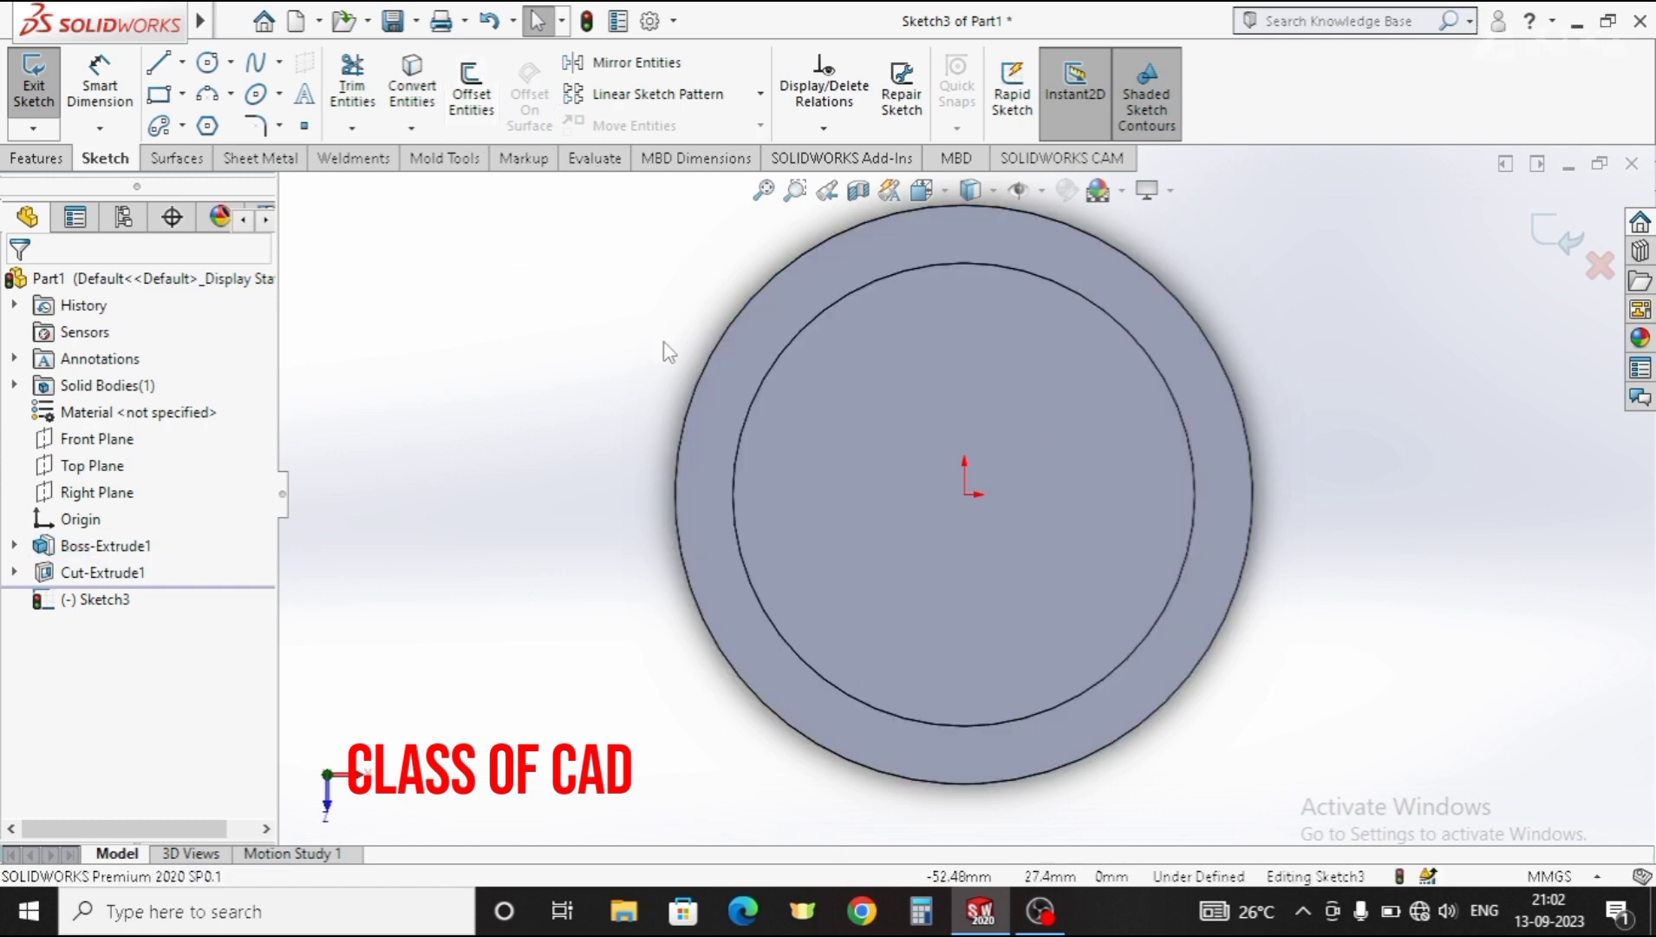
{"action": "left_click", "coordinate": [696, 378]}
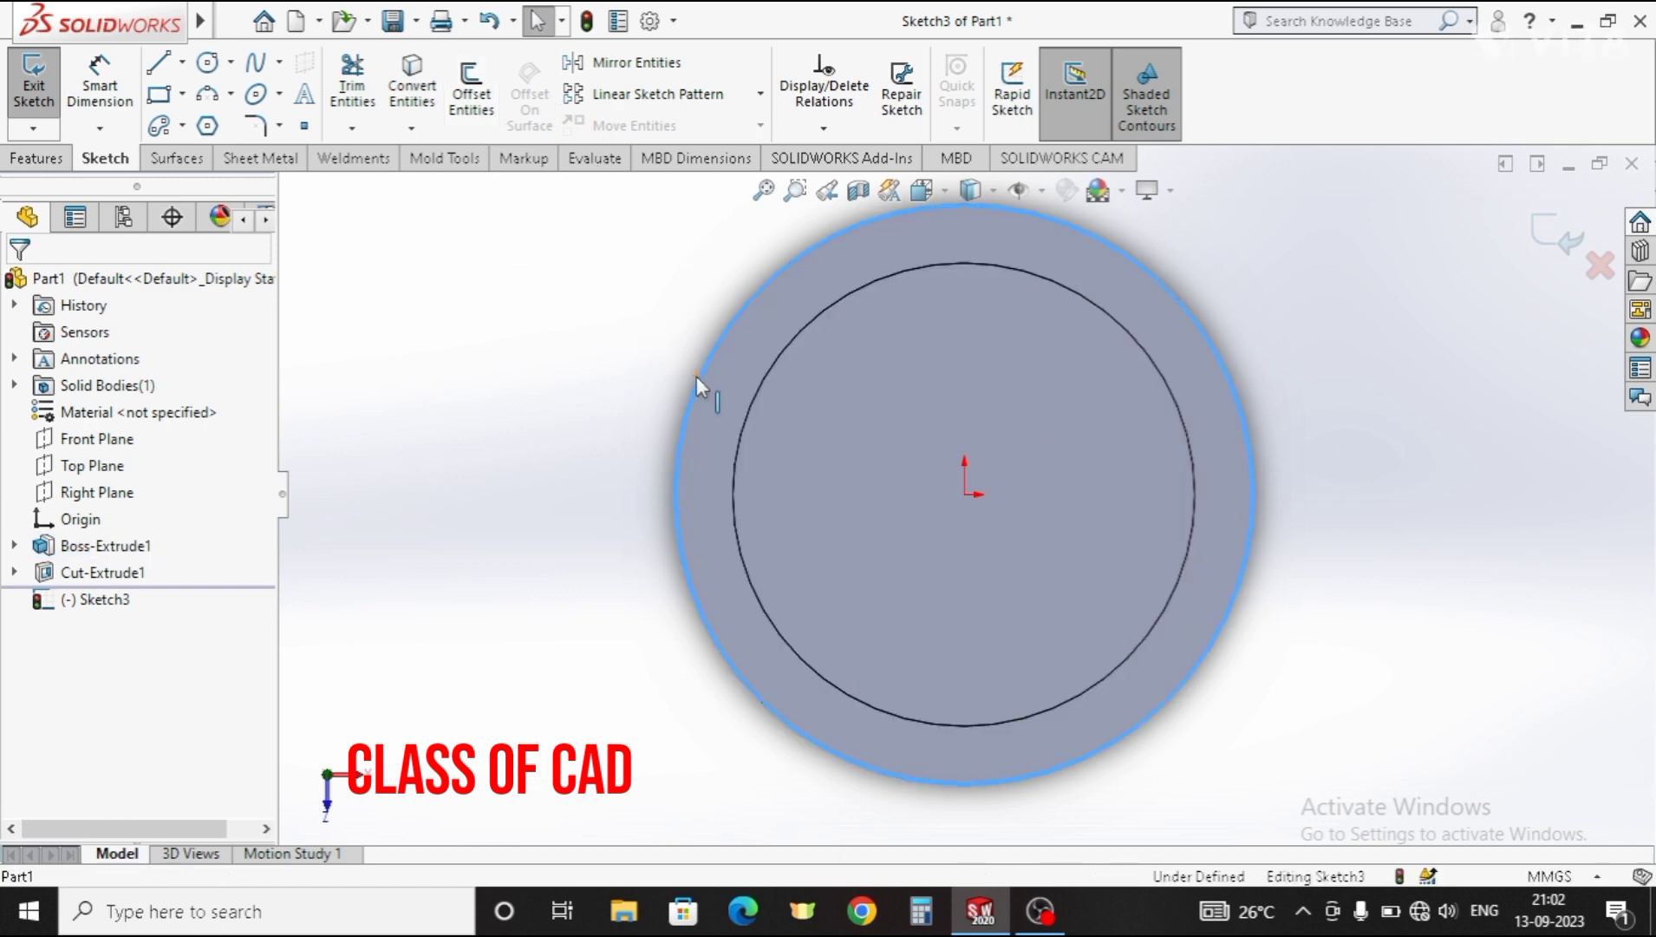
{"action": "left_click", "coordinate": [436, 101]}
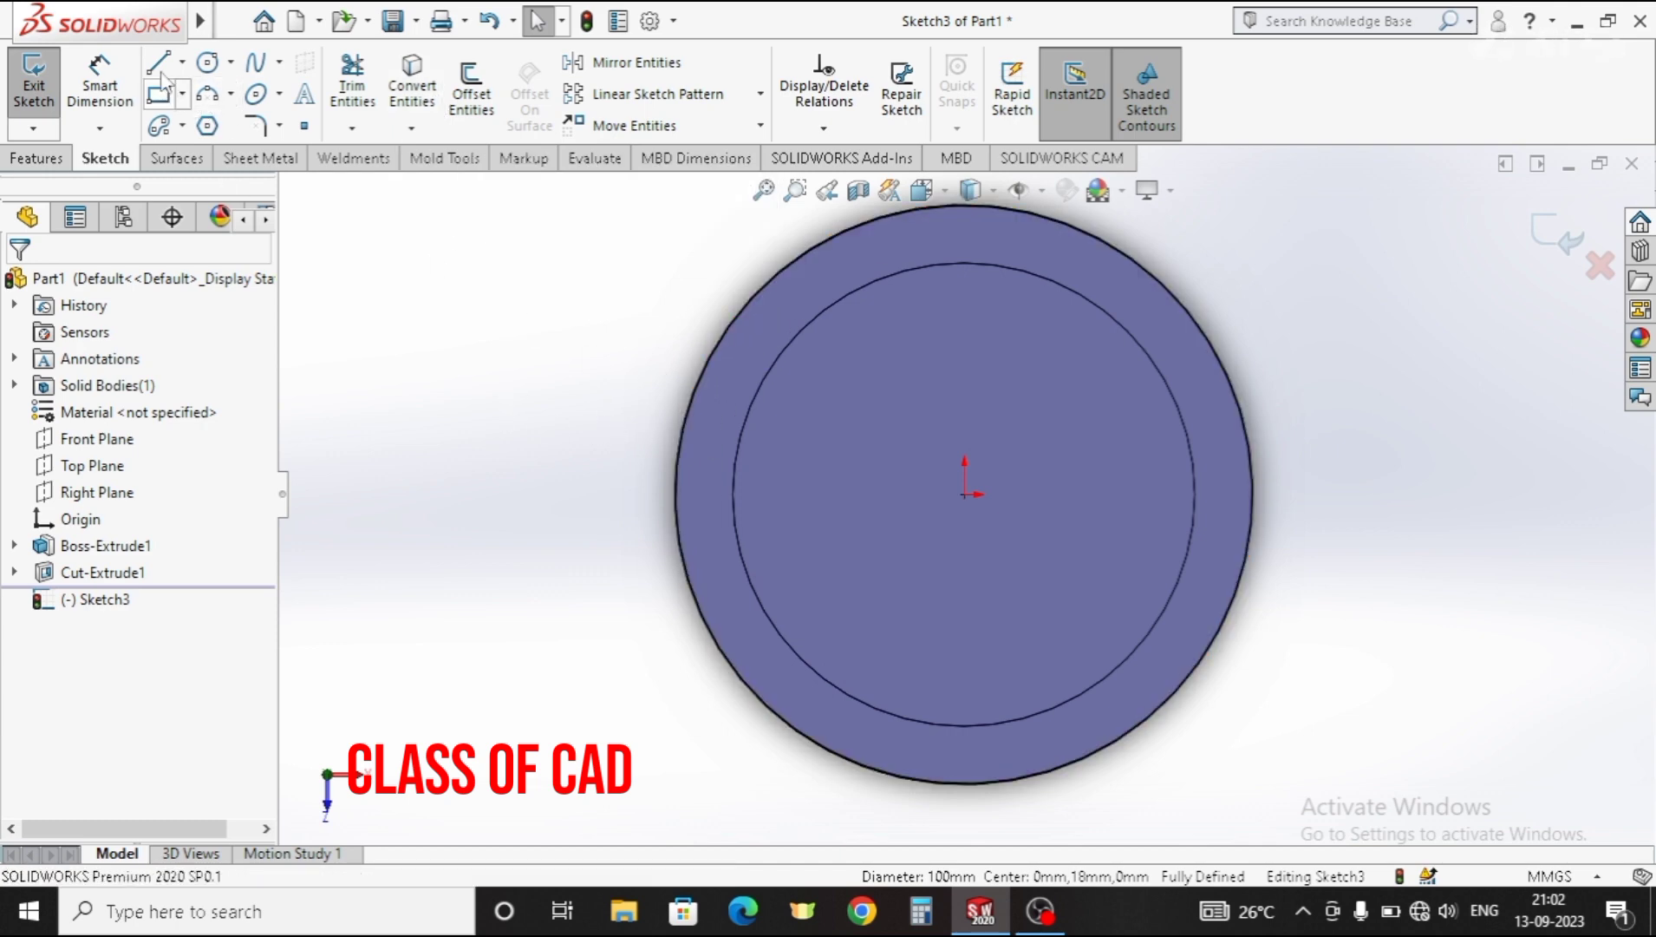
Step: Sketch a five-line tapered tab projecting from the disc's rim, its upper edge about 25 mm long, and trim the rim circle outside it
{"action": "key", "text": "l"}
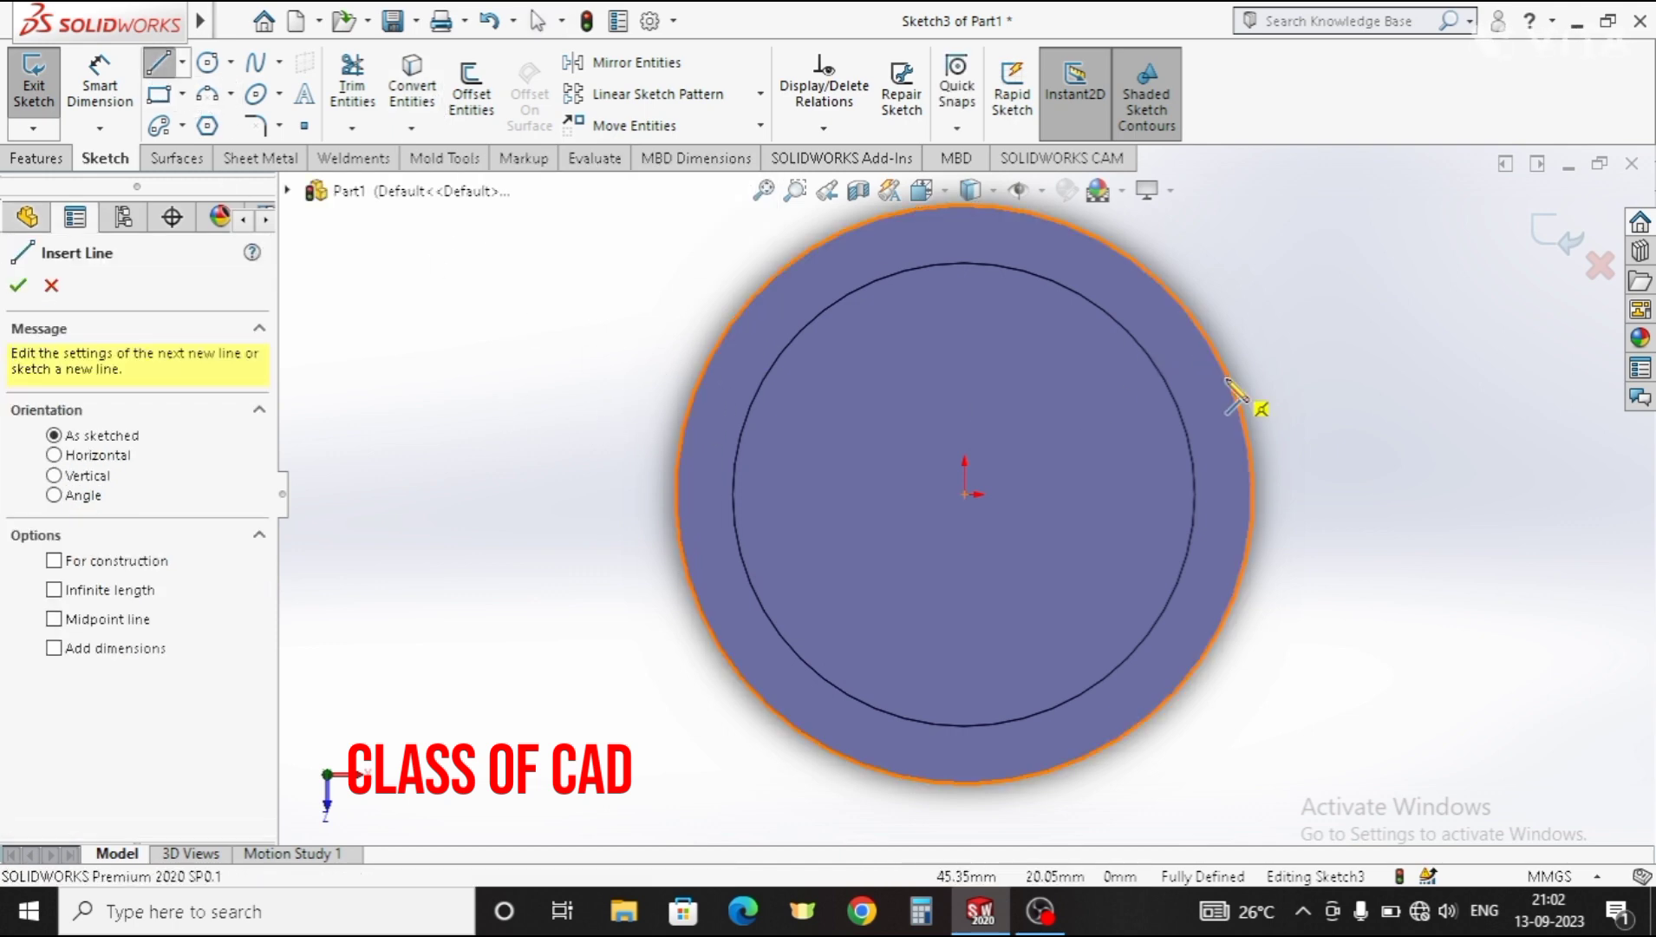
{"action": "left_click", "coordinate": [1238, 400]}
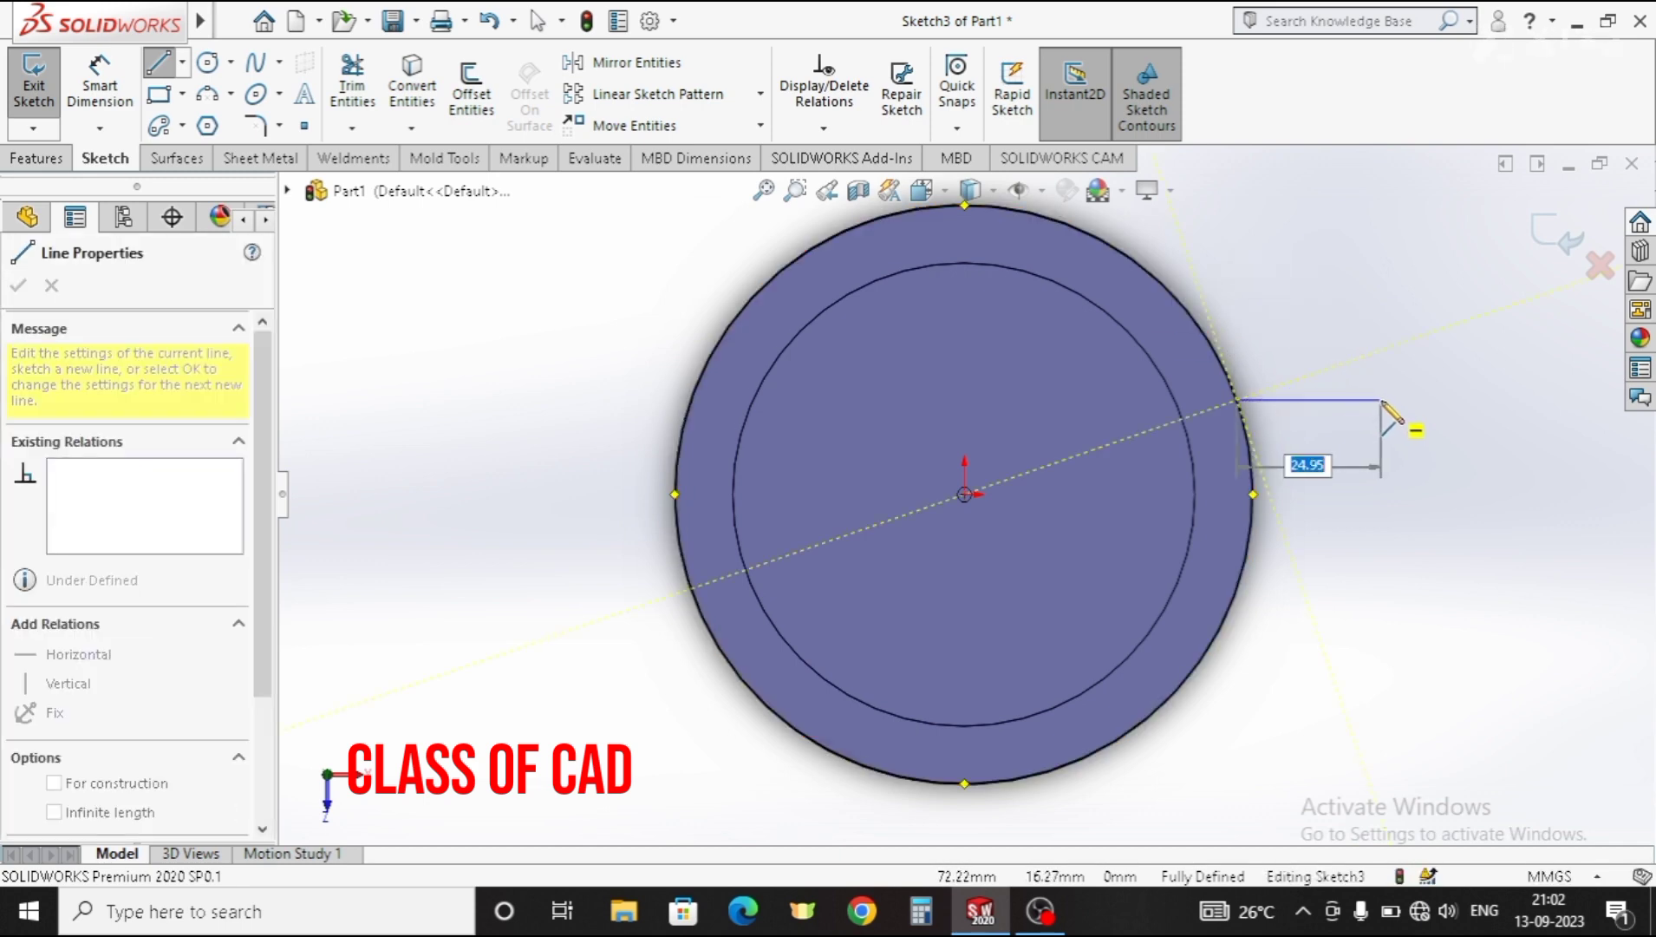
{"action": "left_click", "coordinate": [1381, 400]}
{"action": "double_click", "coordinate": [1447, 438]}
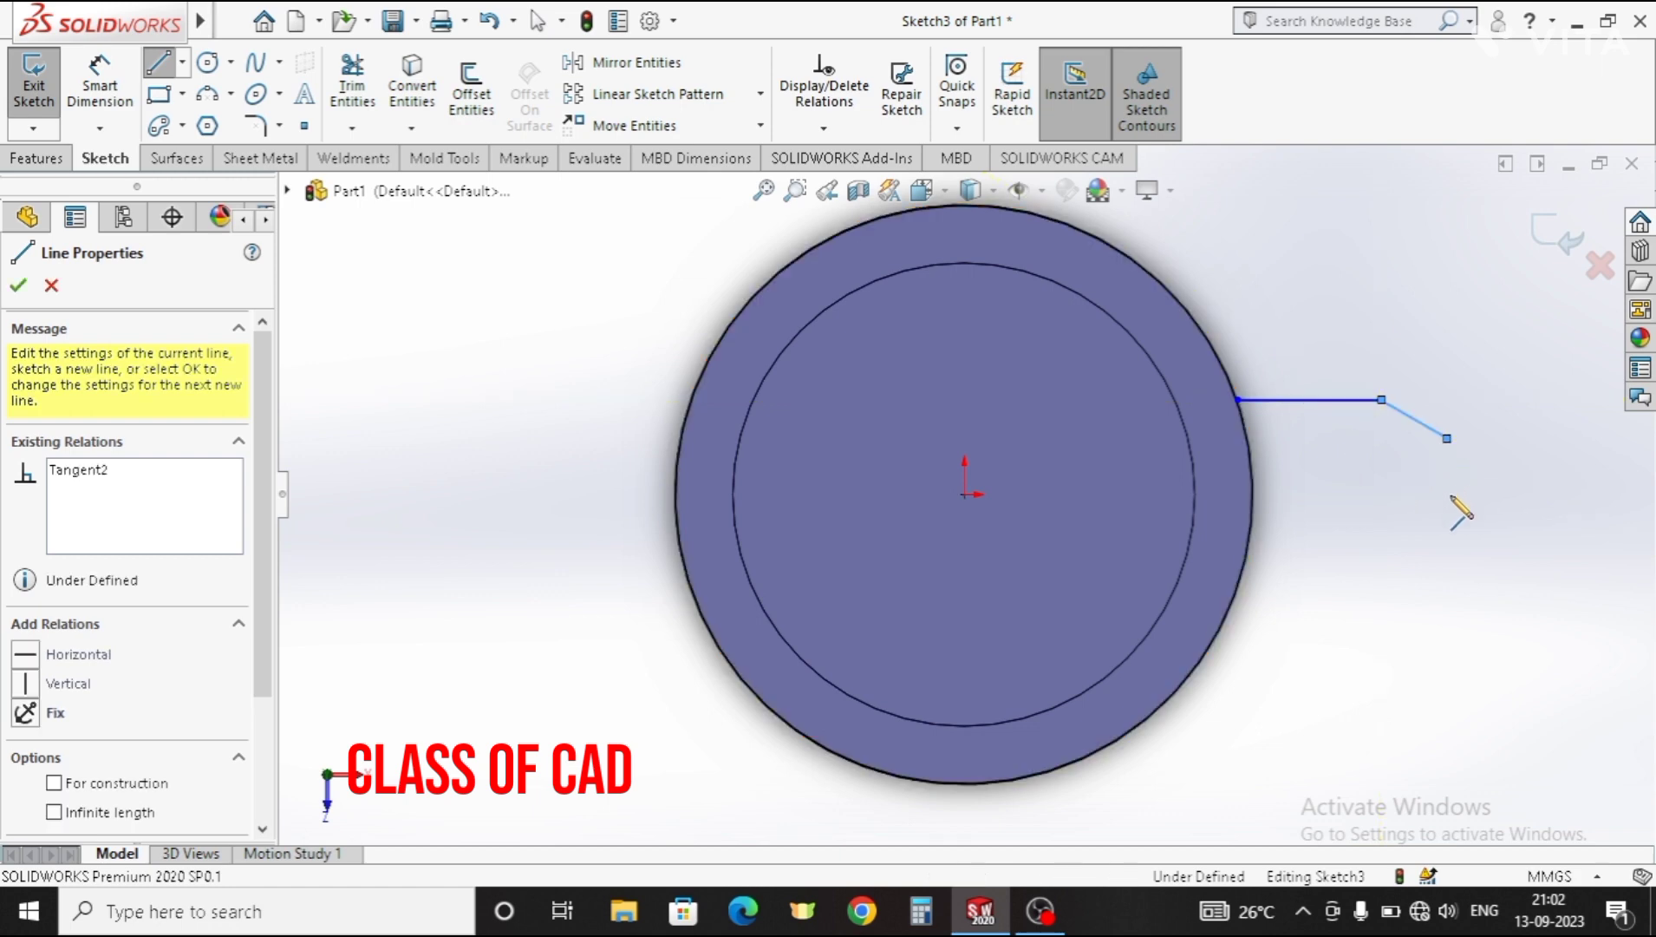
{"action": "left_click", "coordinate": [1446, 438]}
{"action": "left_click", "coordinate": [1446, 519]}
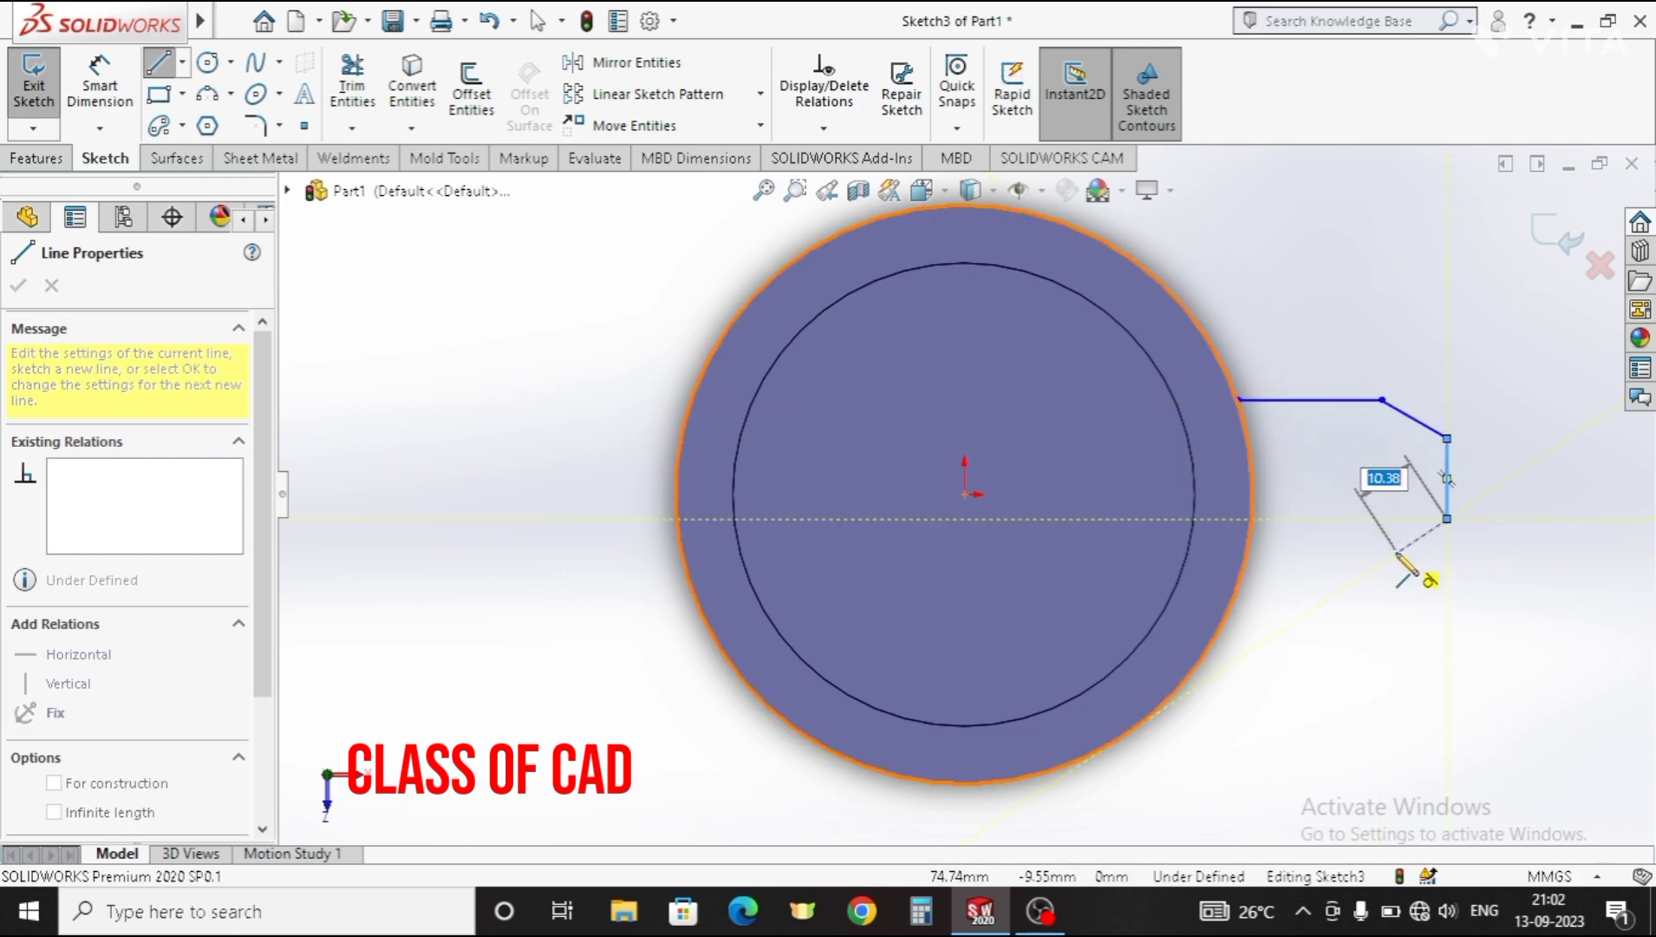
{"action": "left_click", "coordinate": [1379, 565]}
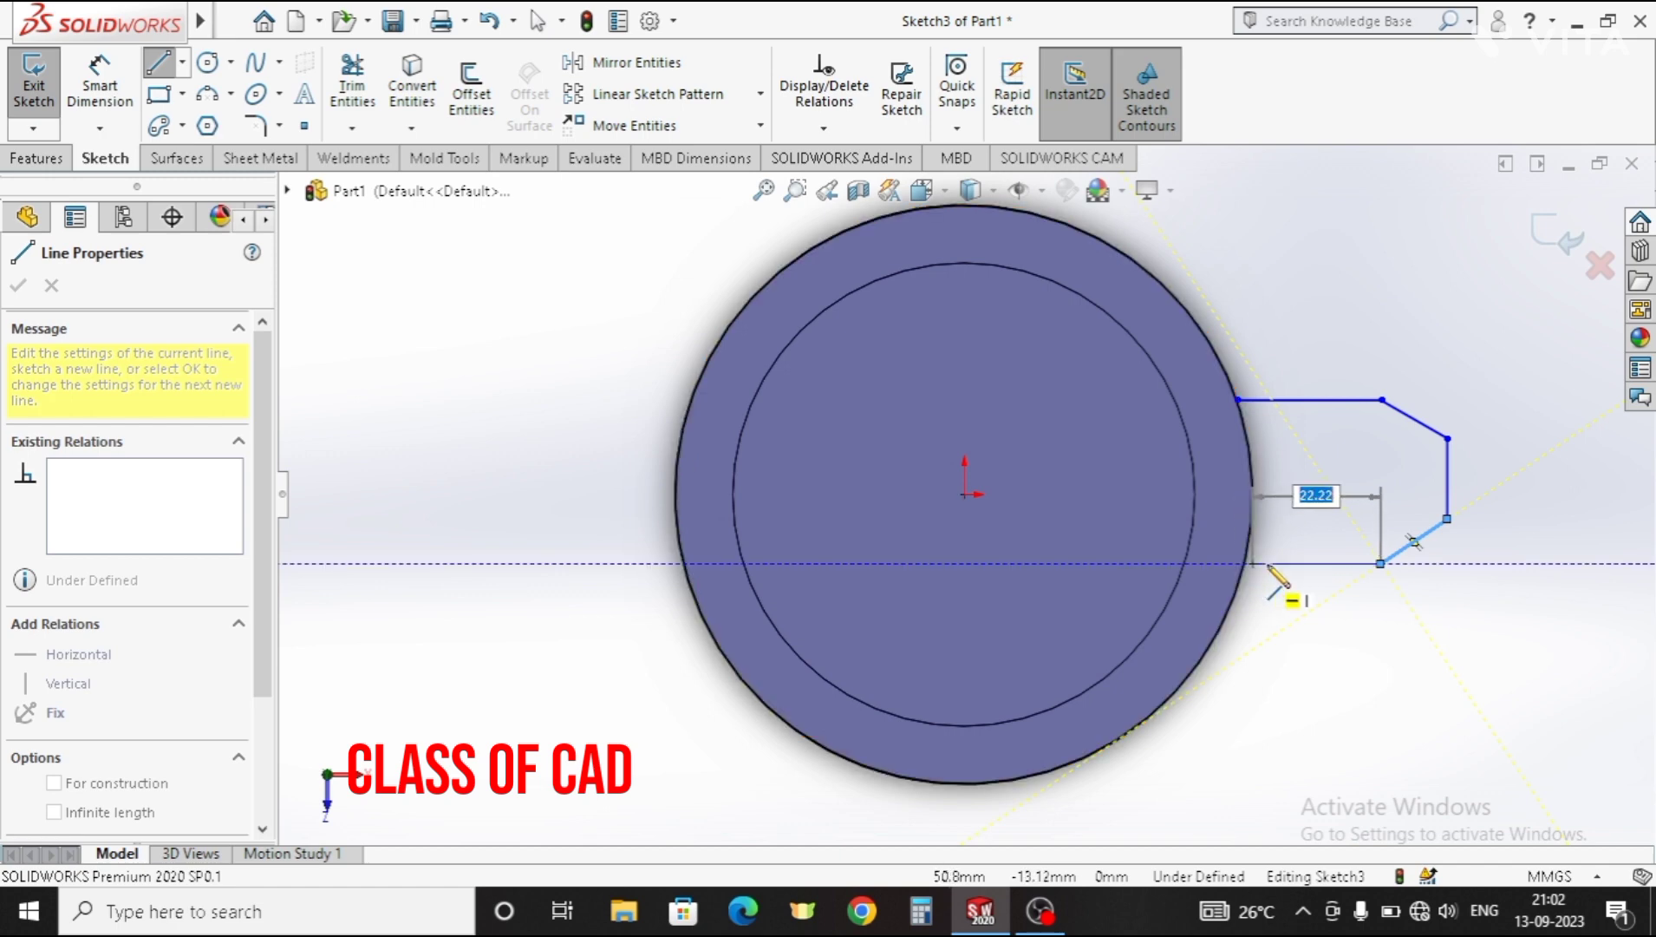
{"action": "left_click", "coordinate": [1247, 566]}
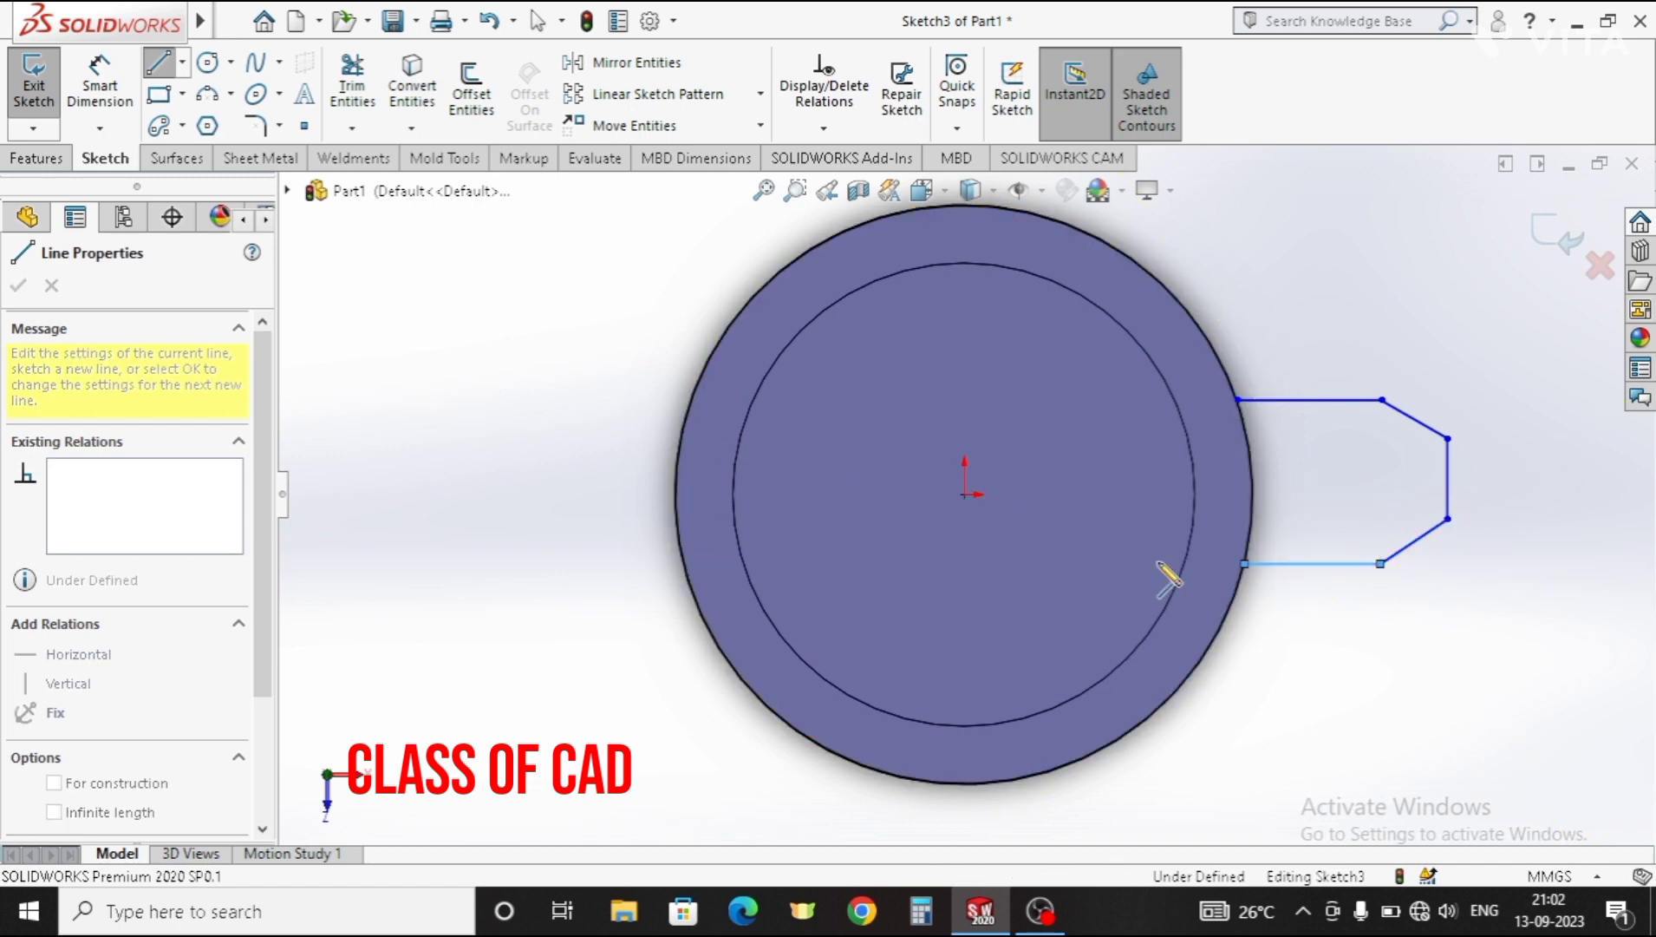
{"action": "key", "text": "Escape"}
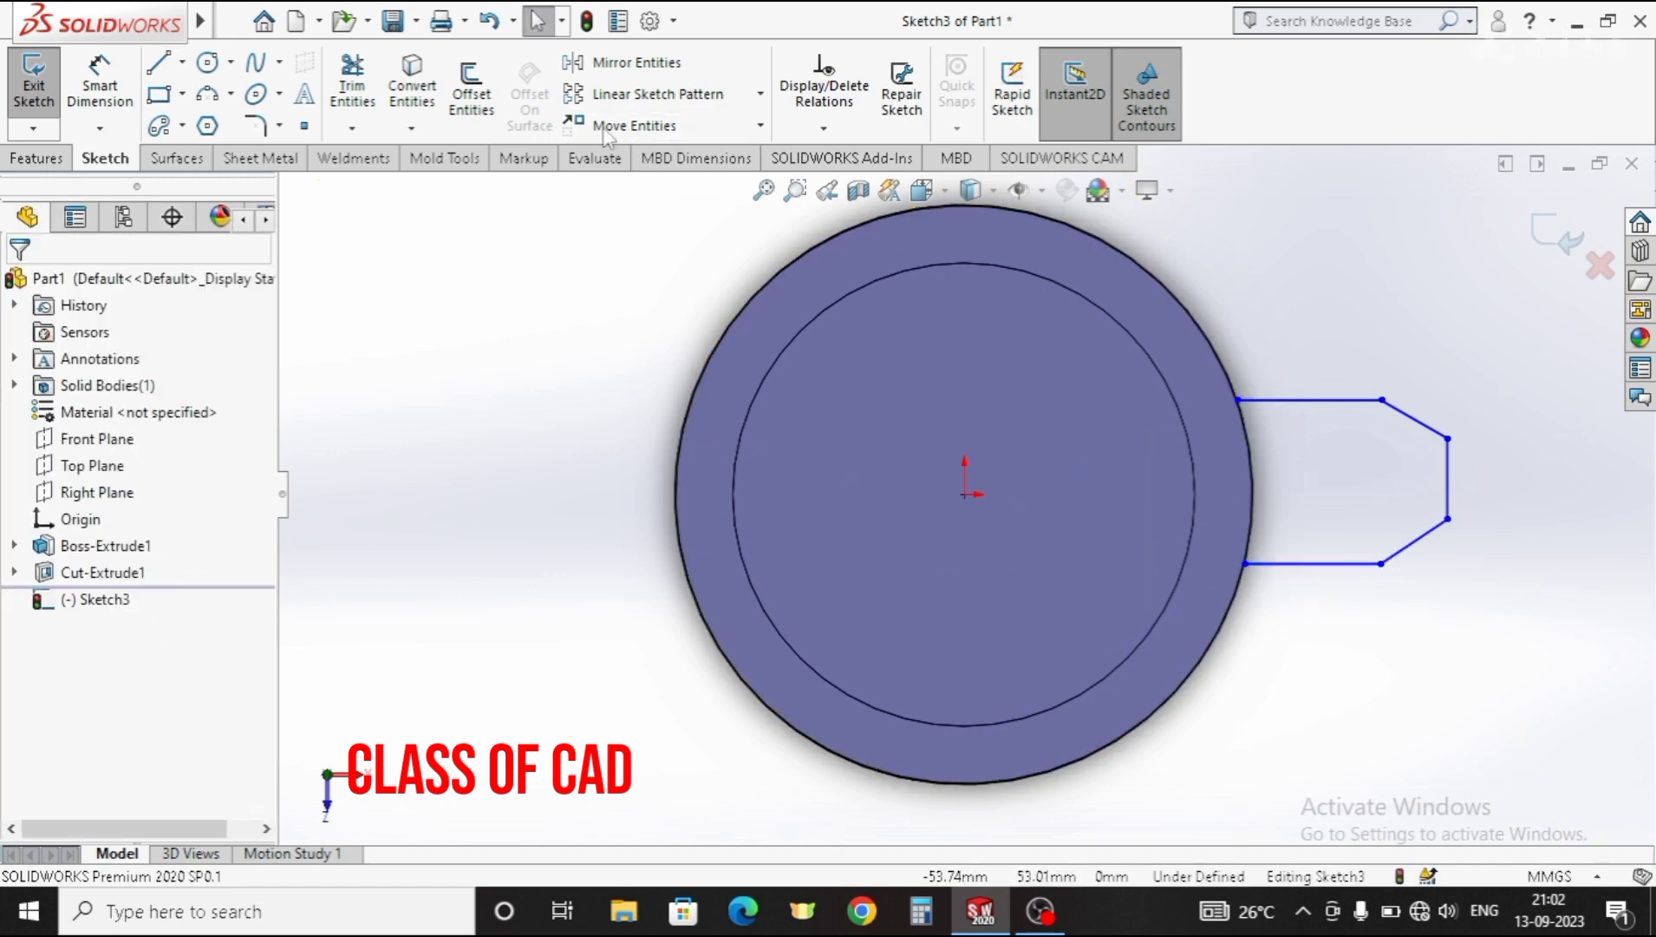
{"action": "left_click", "coordinate": [355, 85]}
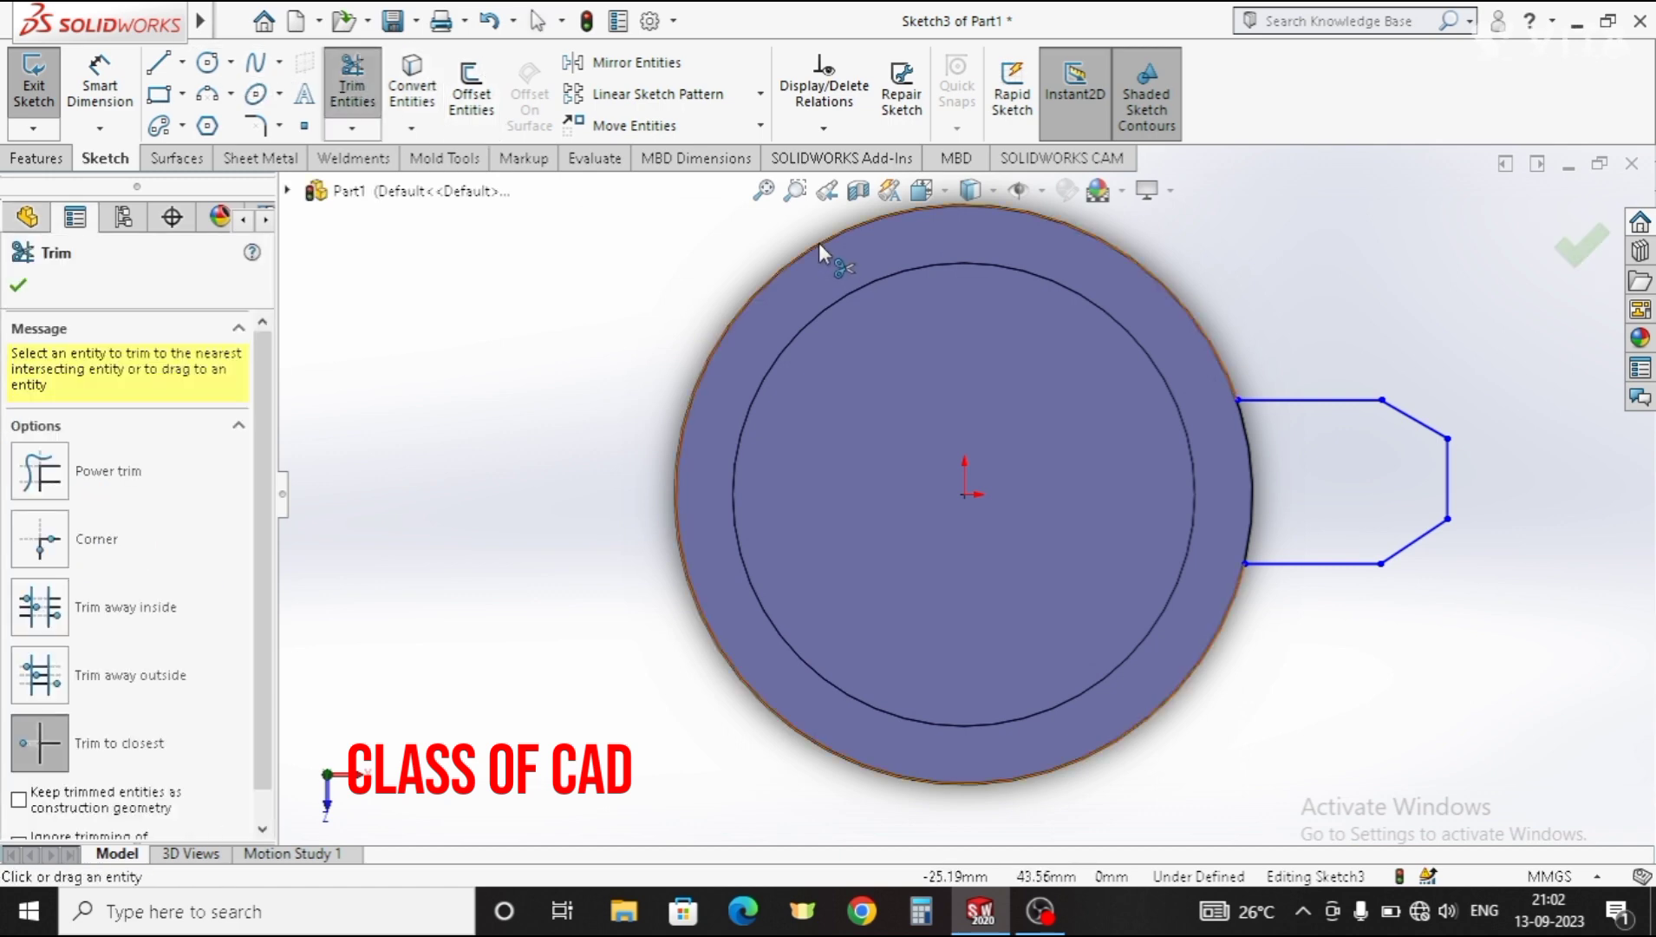
Step: Draw a horizontal construction centerline about 97 mm long from the origin through the tab and past its end
{"action": "left_click", "coordinate": [182, 64]}
{"action": "left_click", "coordinate": [208, 124]}
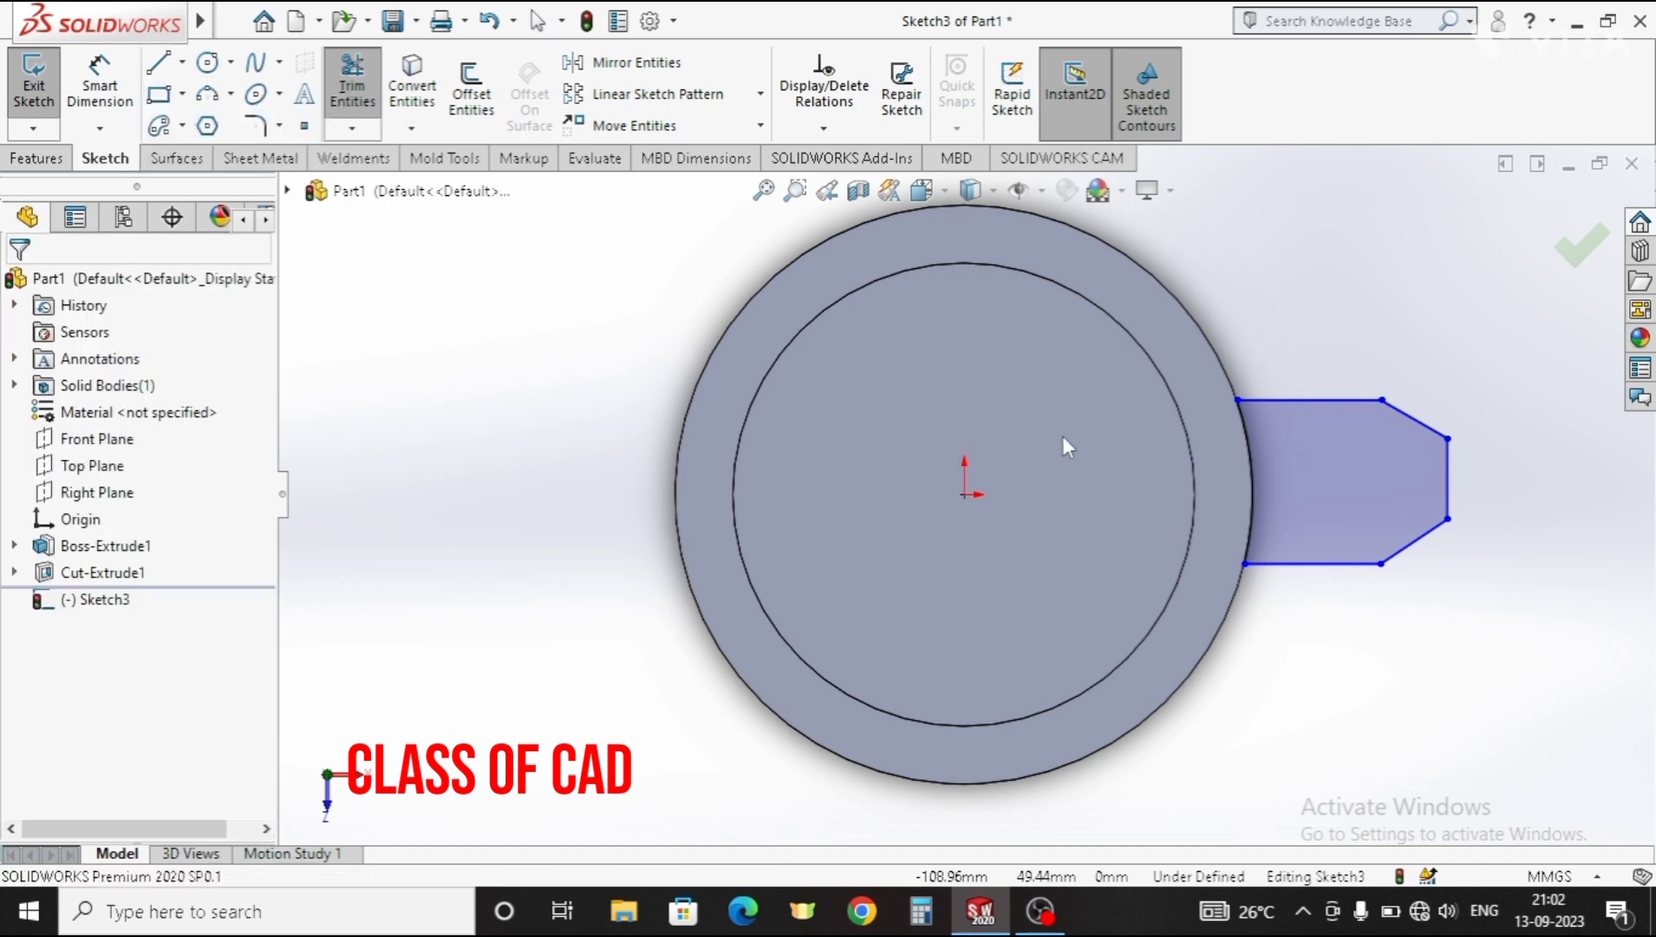
{"action": "left_click", "coordinate": [964, 493]}
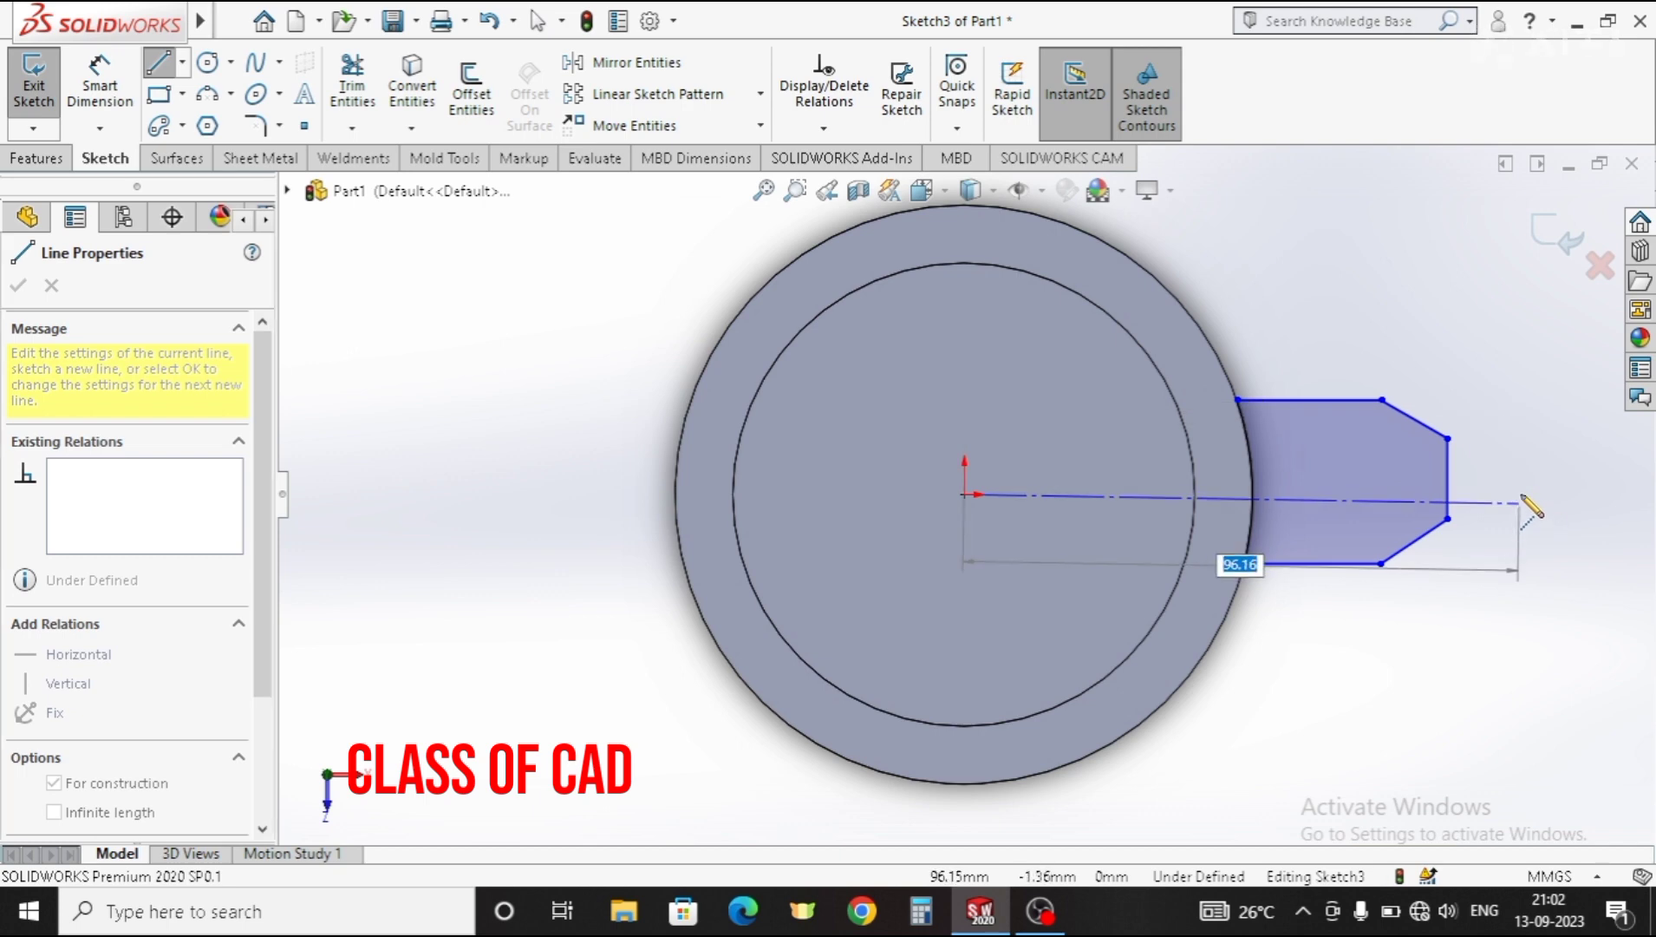
{"action": "left_click", "coordinate": [1525, 496]}
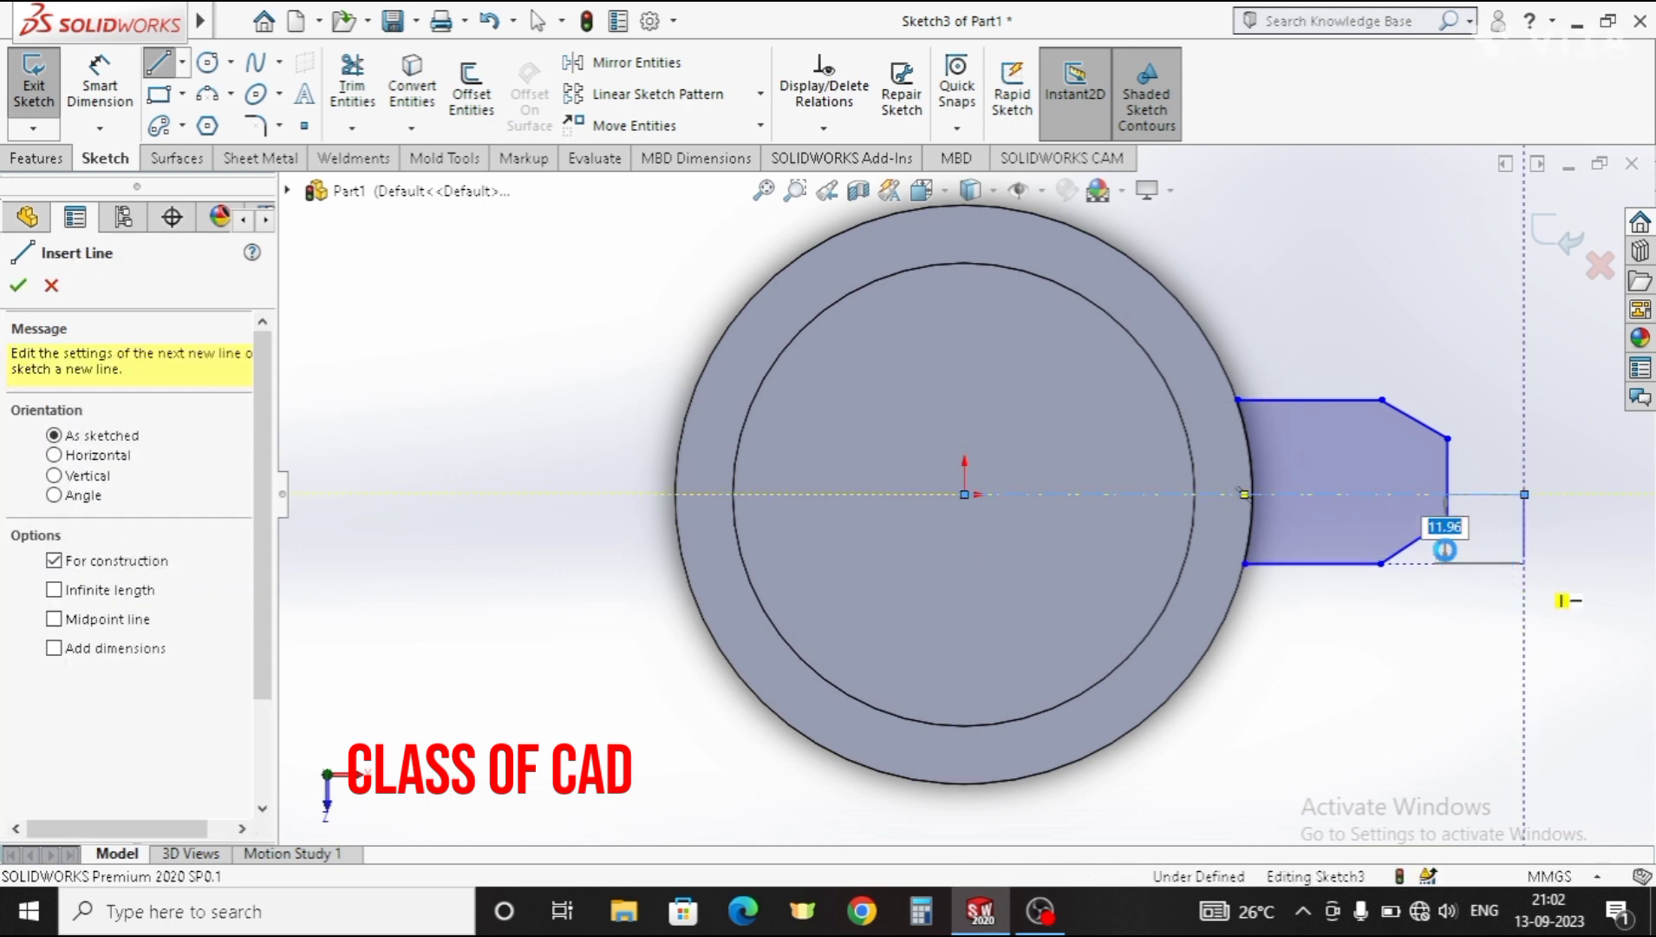
{"action": "key", "text": "Escape"}
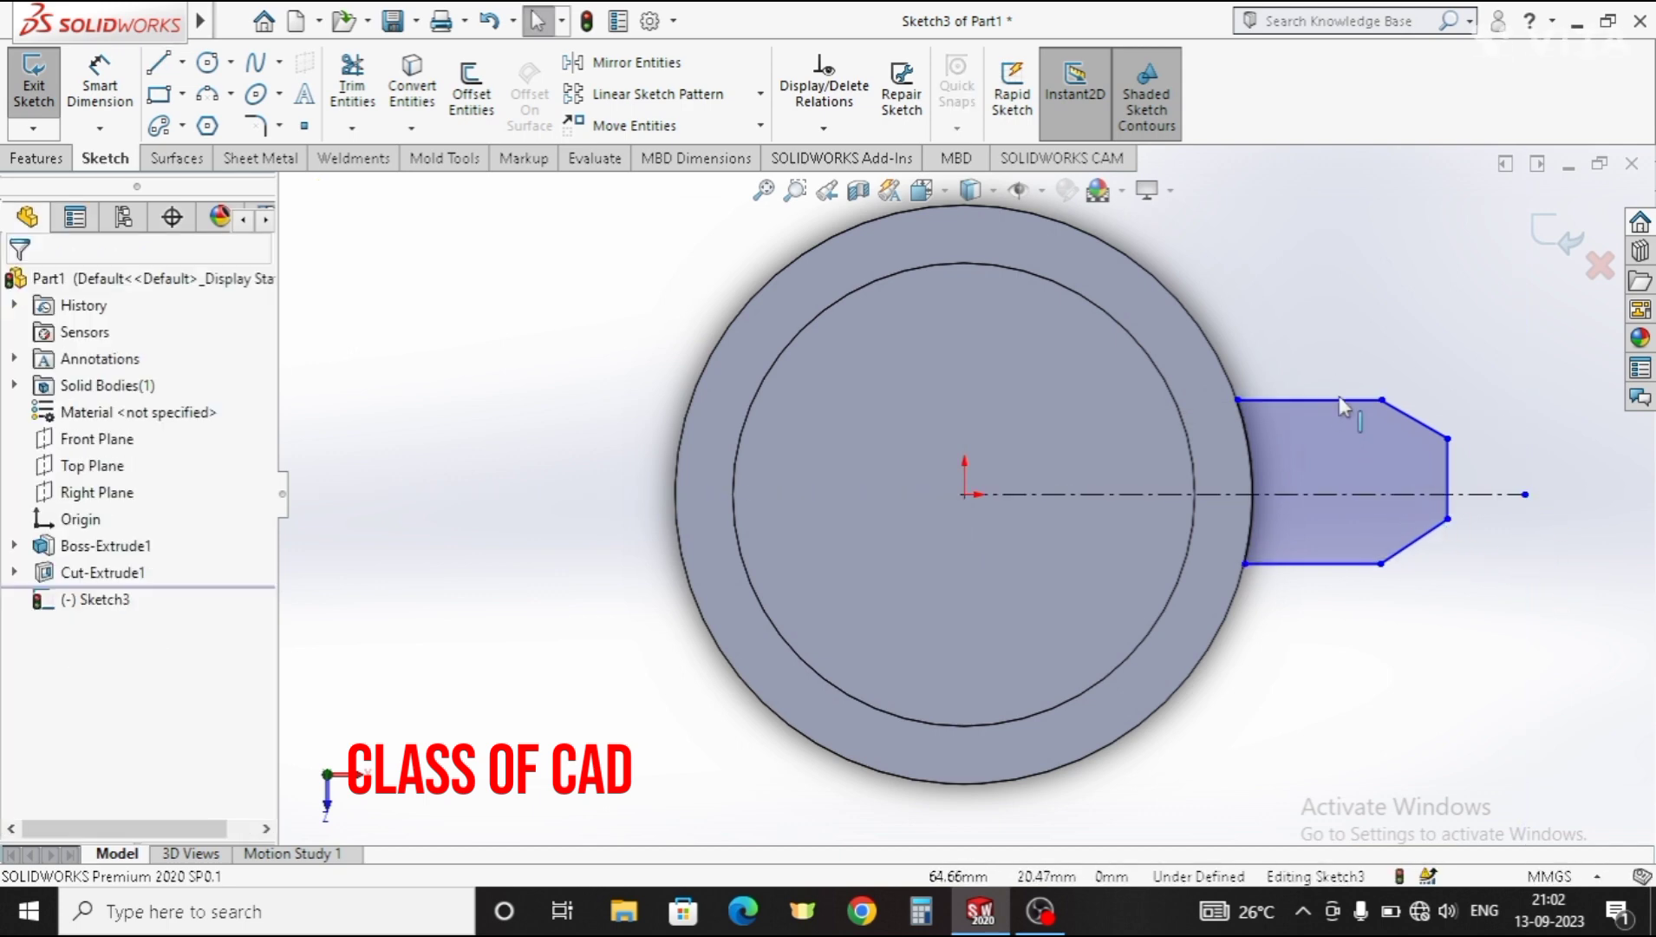
Step: Make the tab's upper and lower horizontal lines symmetric about the centerline
{"action": "left_click", "coordinate": [1333, 493]}
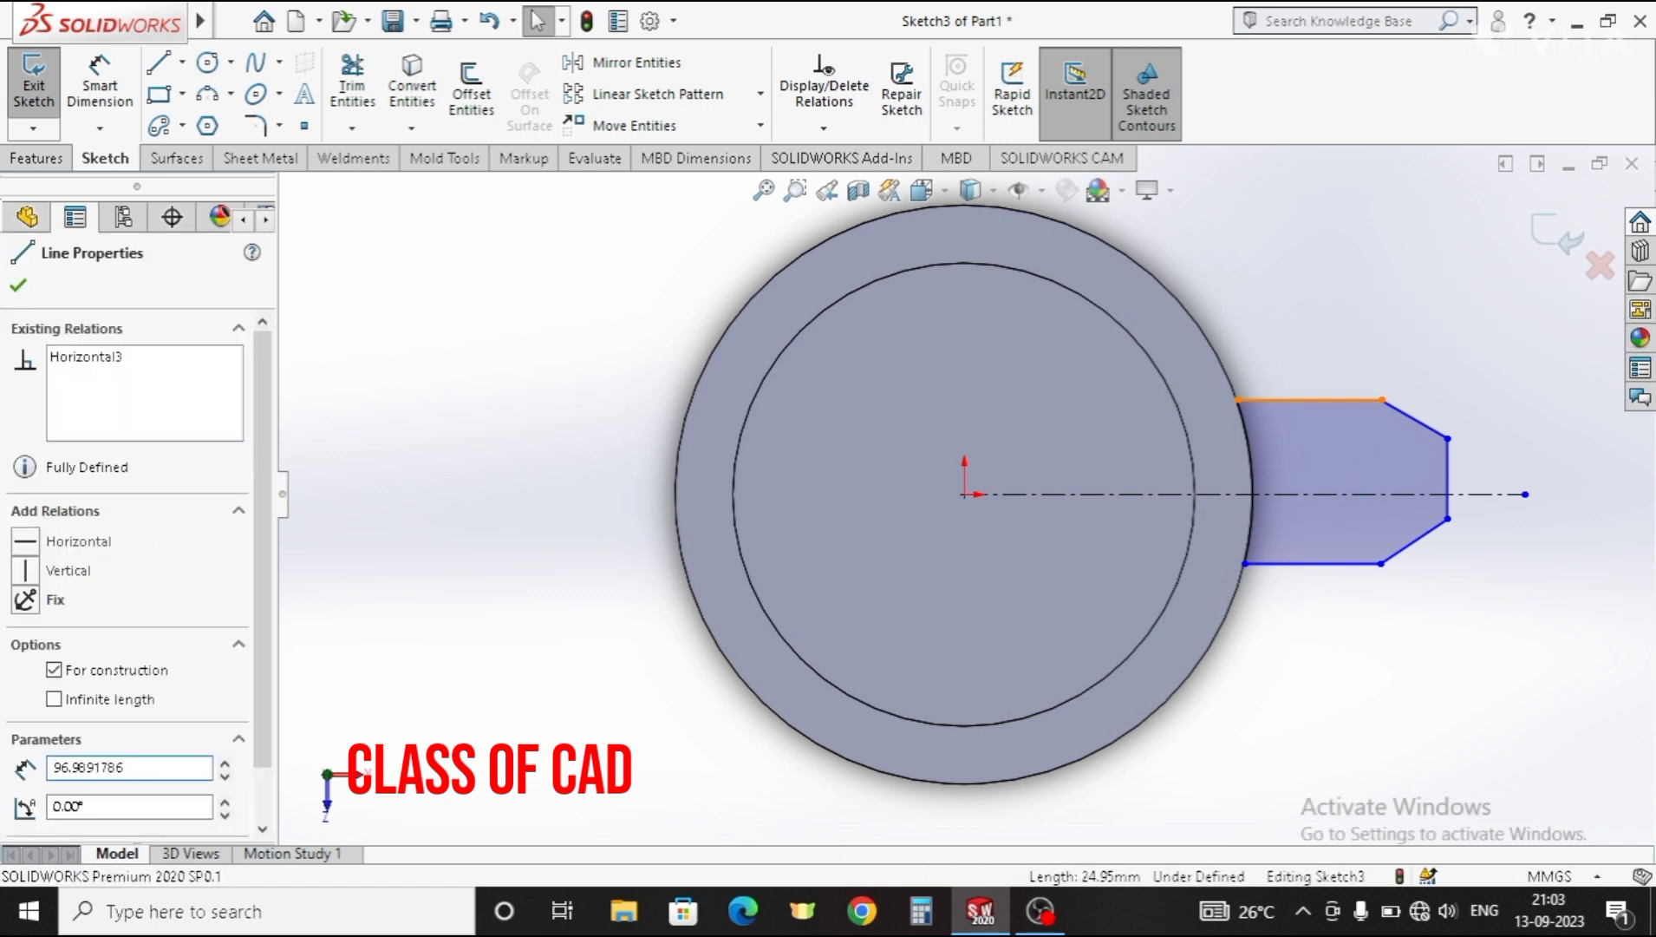
{"action": "left_click", "coordinate": [1314, 400], "text": "ctrl"}
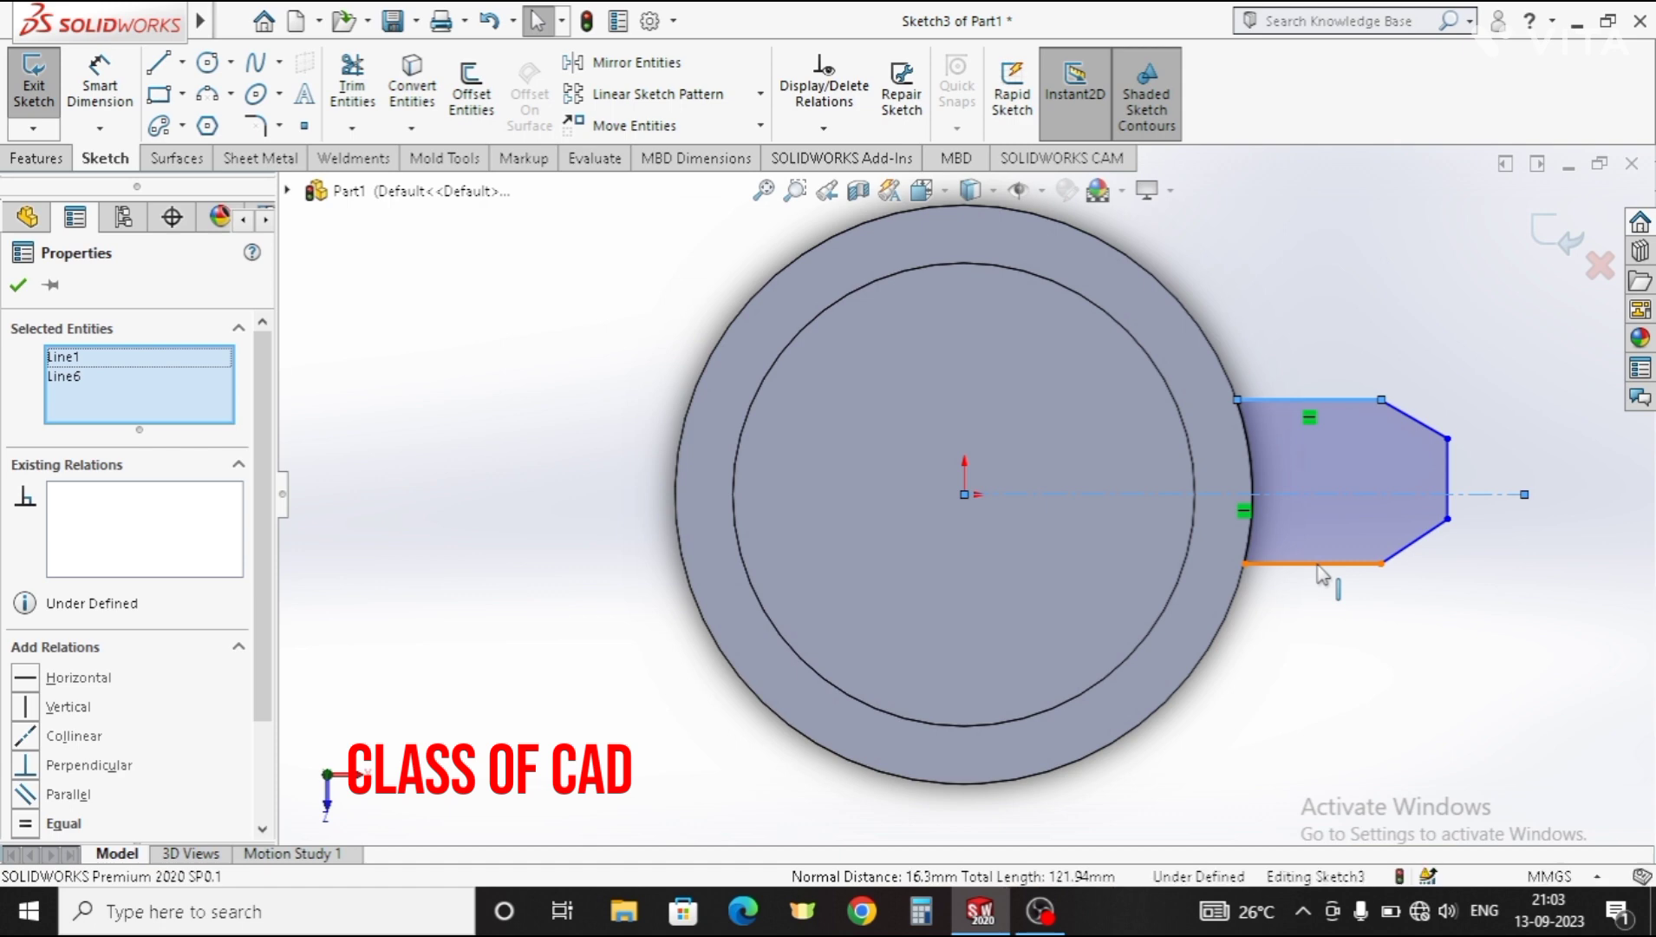
{"action": "left_click", "coordinate": [1301, 564], "text": "ctrl"}
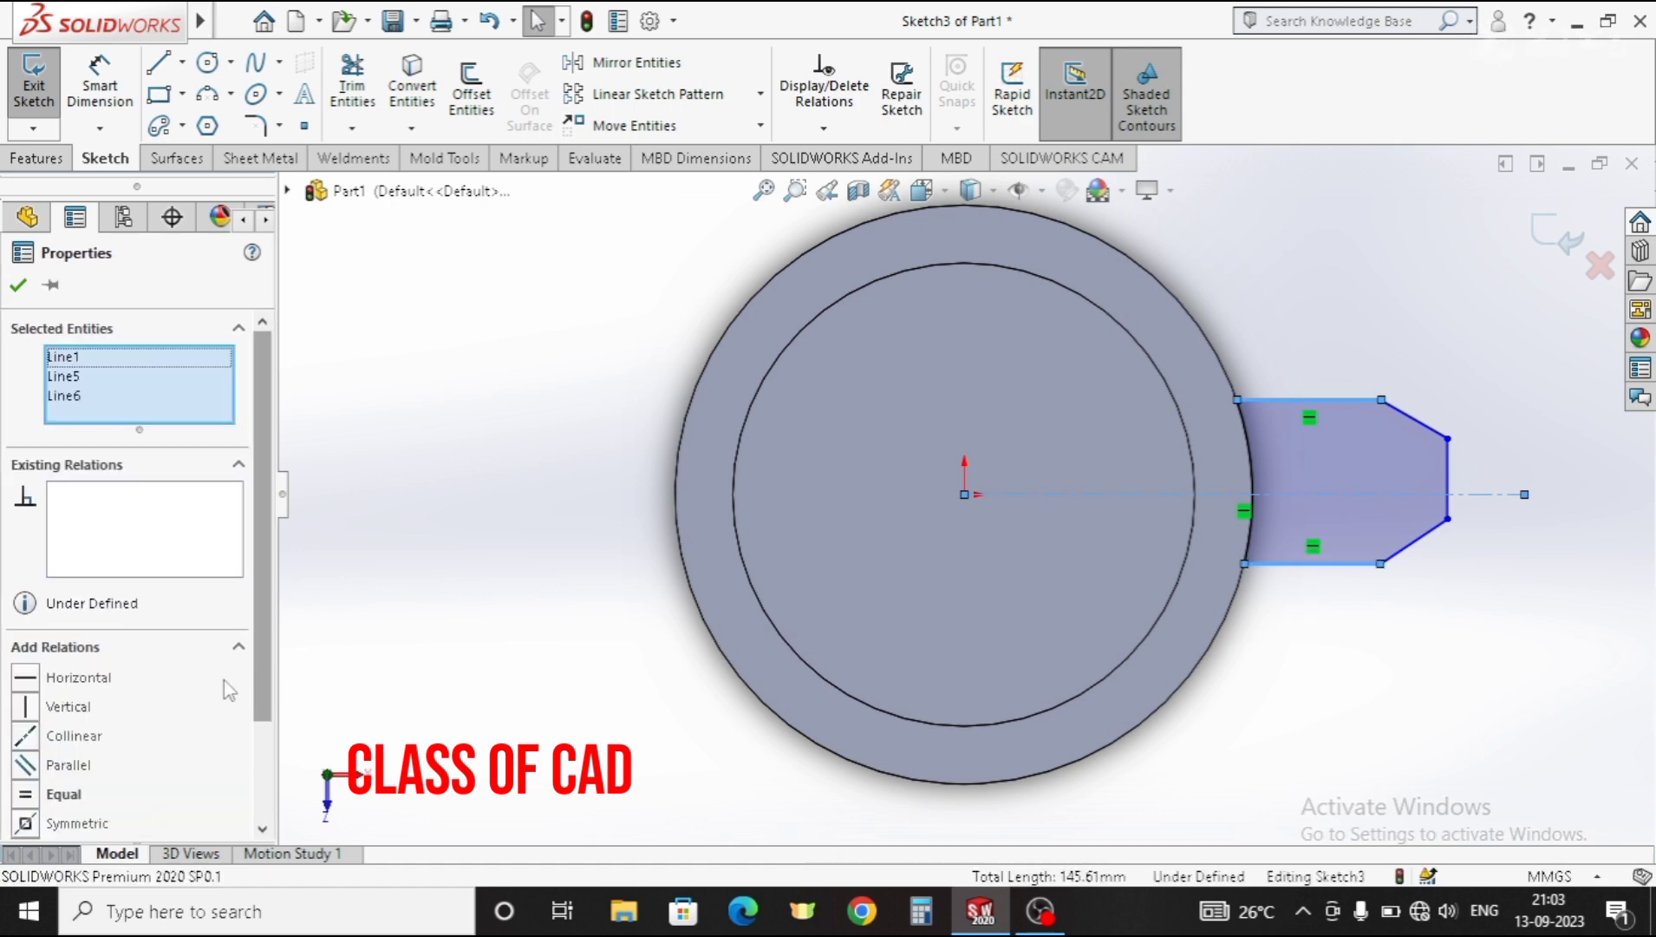
{"action": "left_click", "coordinate": [26, 823]}
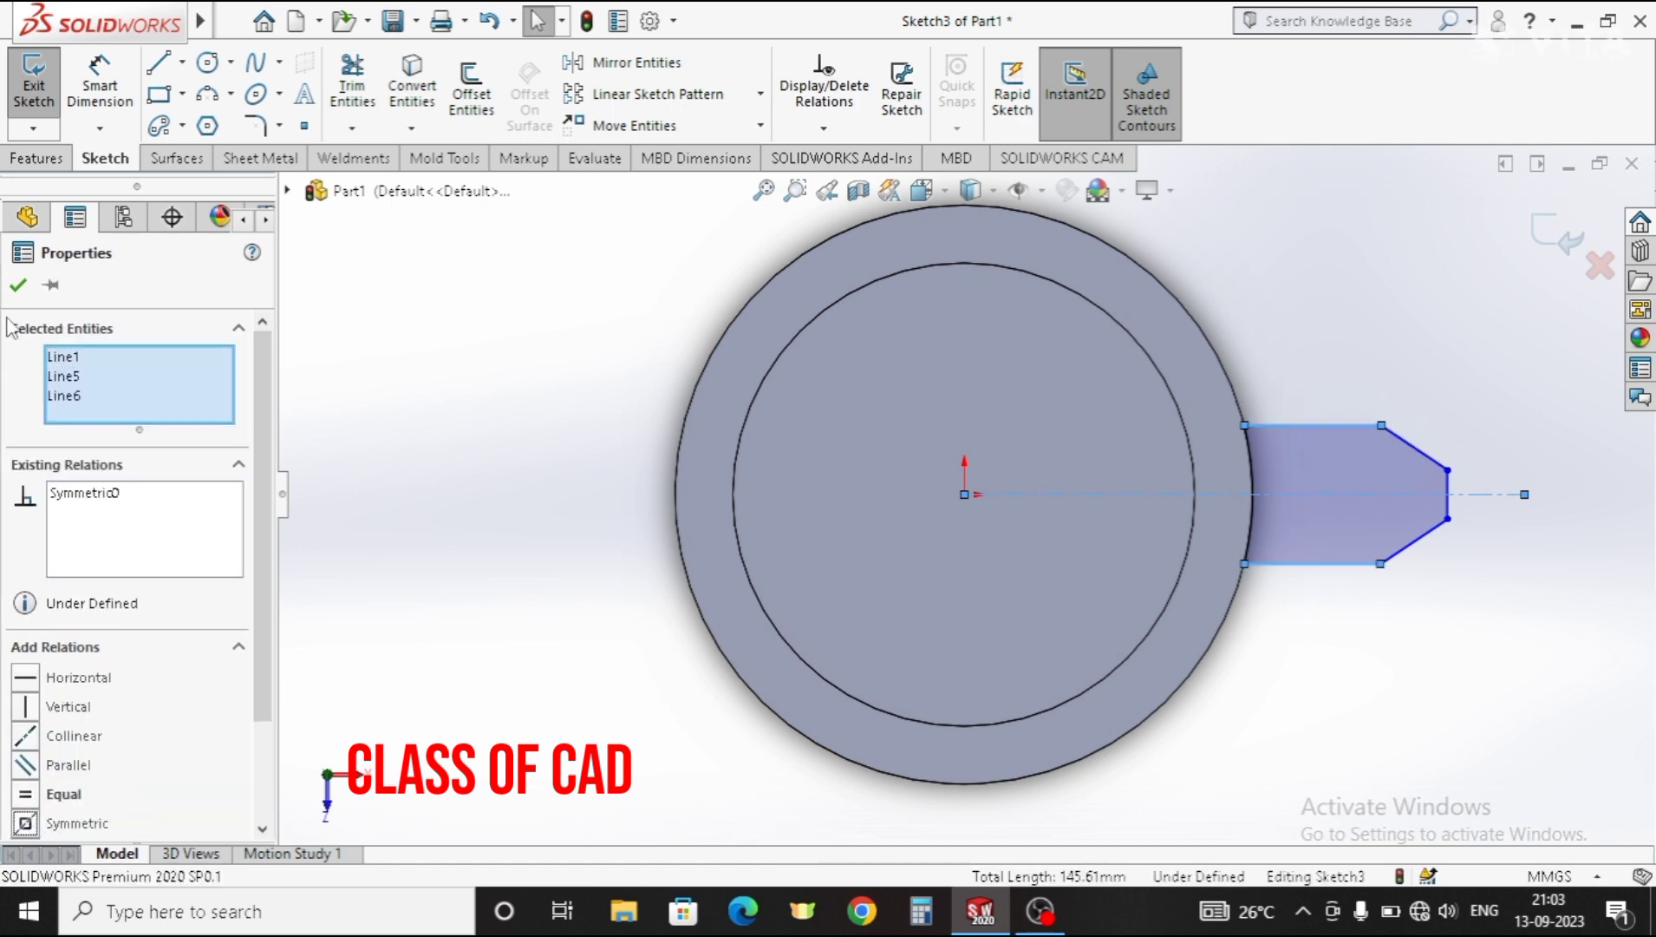
{"action": "left_click", "coordinate": [18, 286]}
{"action": "key", "text": "Escape"}
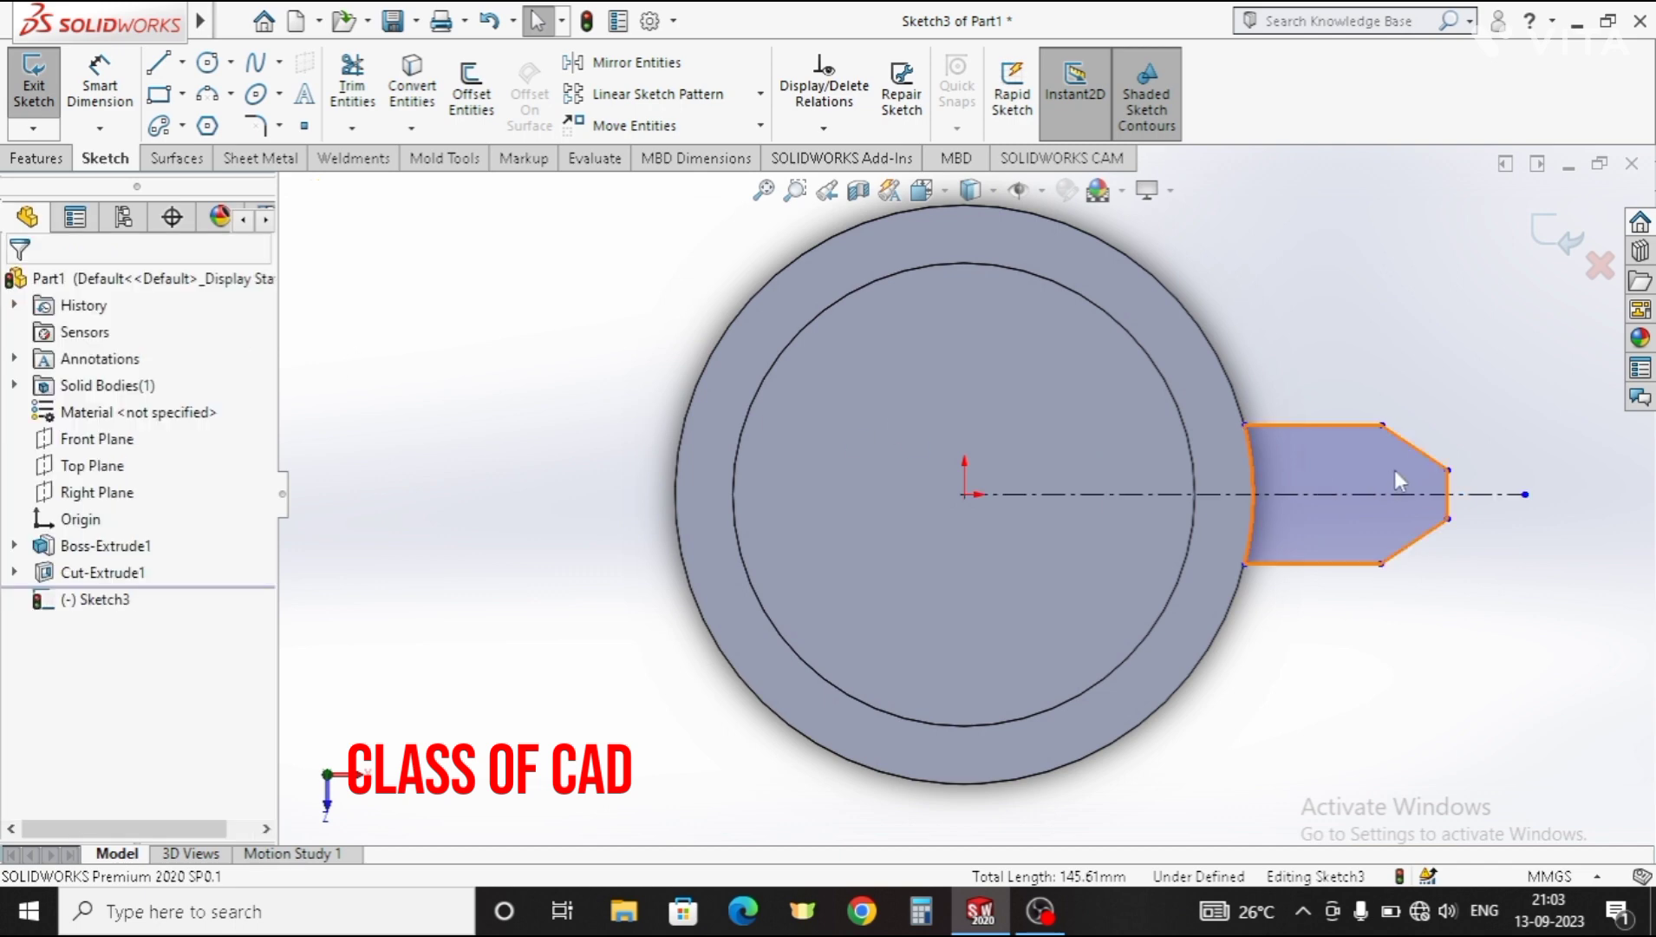
Step: Make the tab's two slanted lines symmetric about the centerline
{"action": "left_click", "coordinate": [1415, 448]}
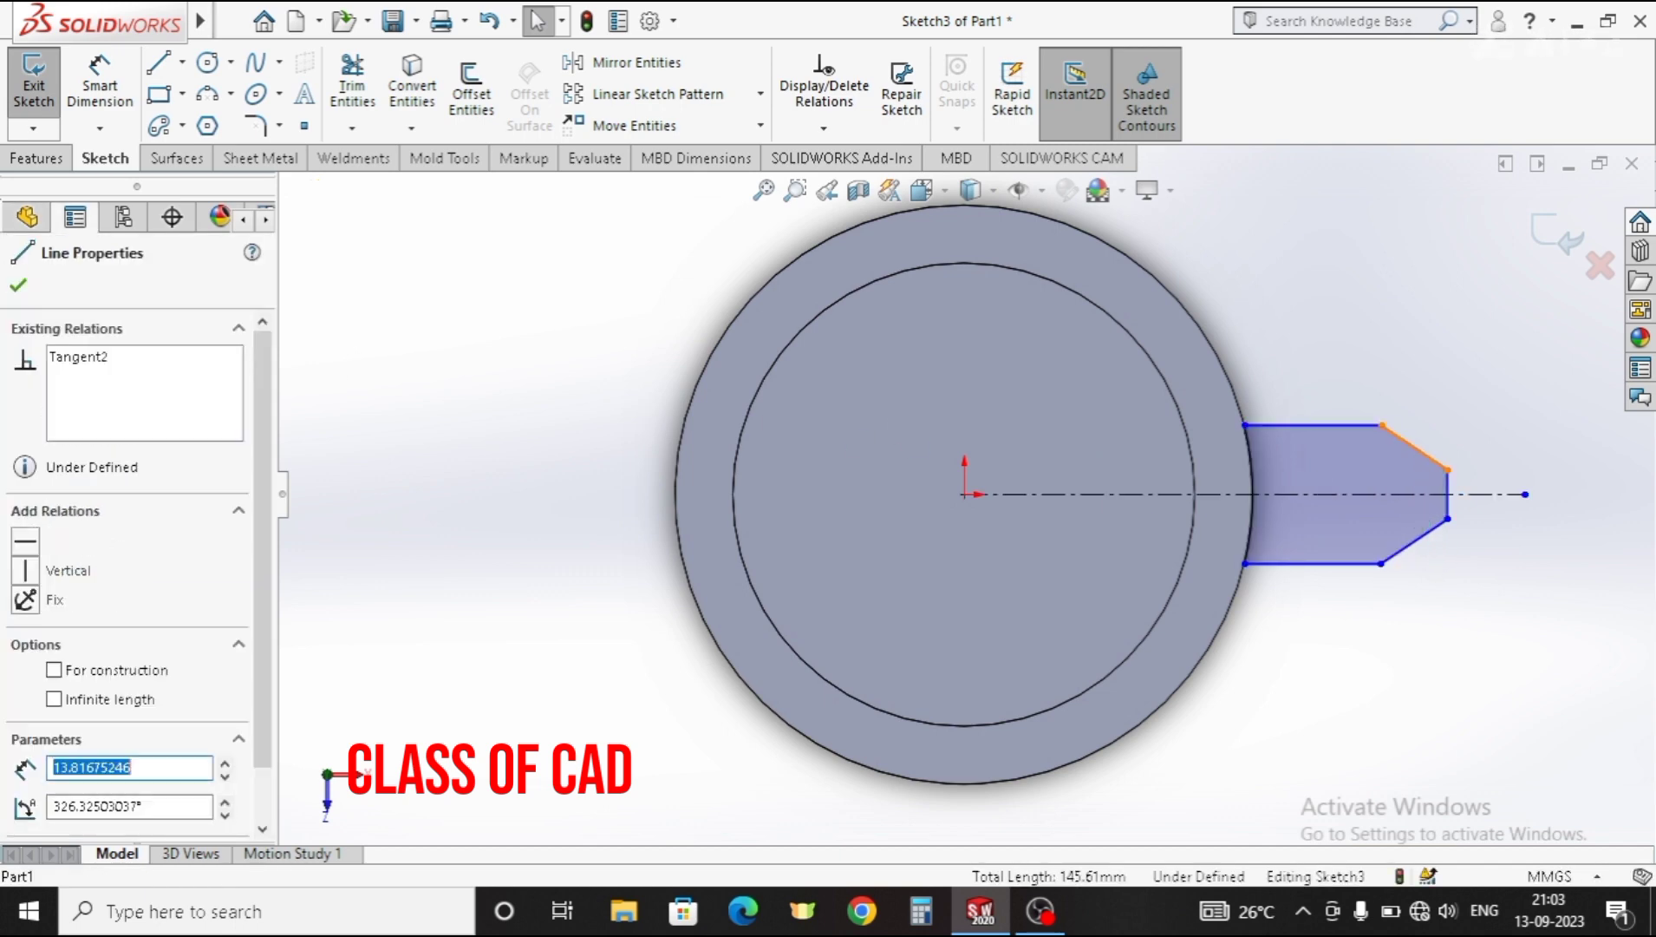
{"action": "left_click", "coordinate": [1410, 496]}
{"action": "left_click", "coordinate": [1396, 555], "text": "ctrl"}
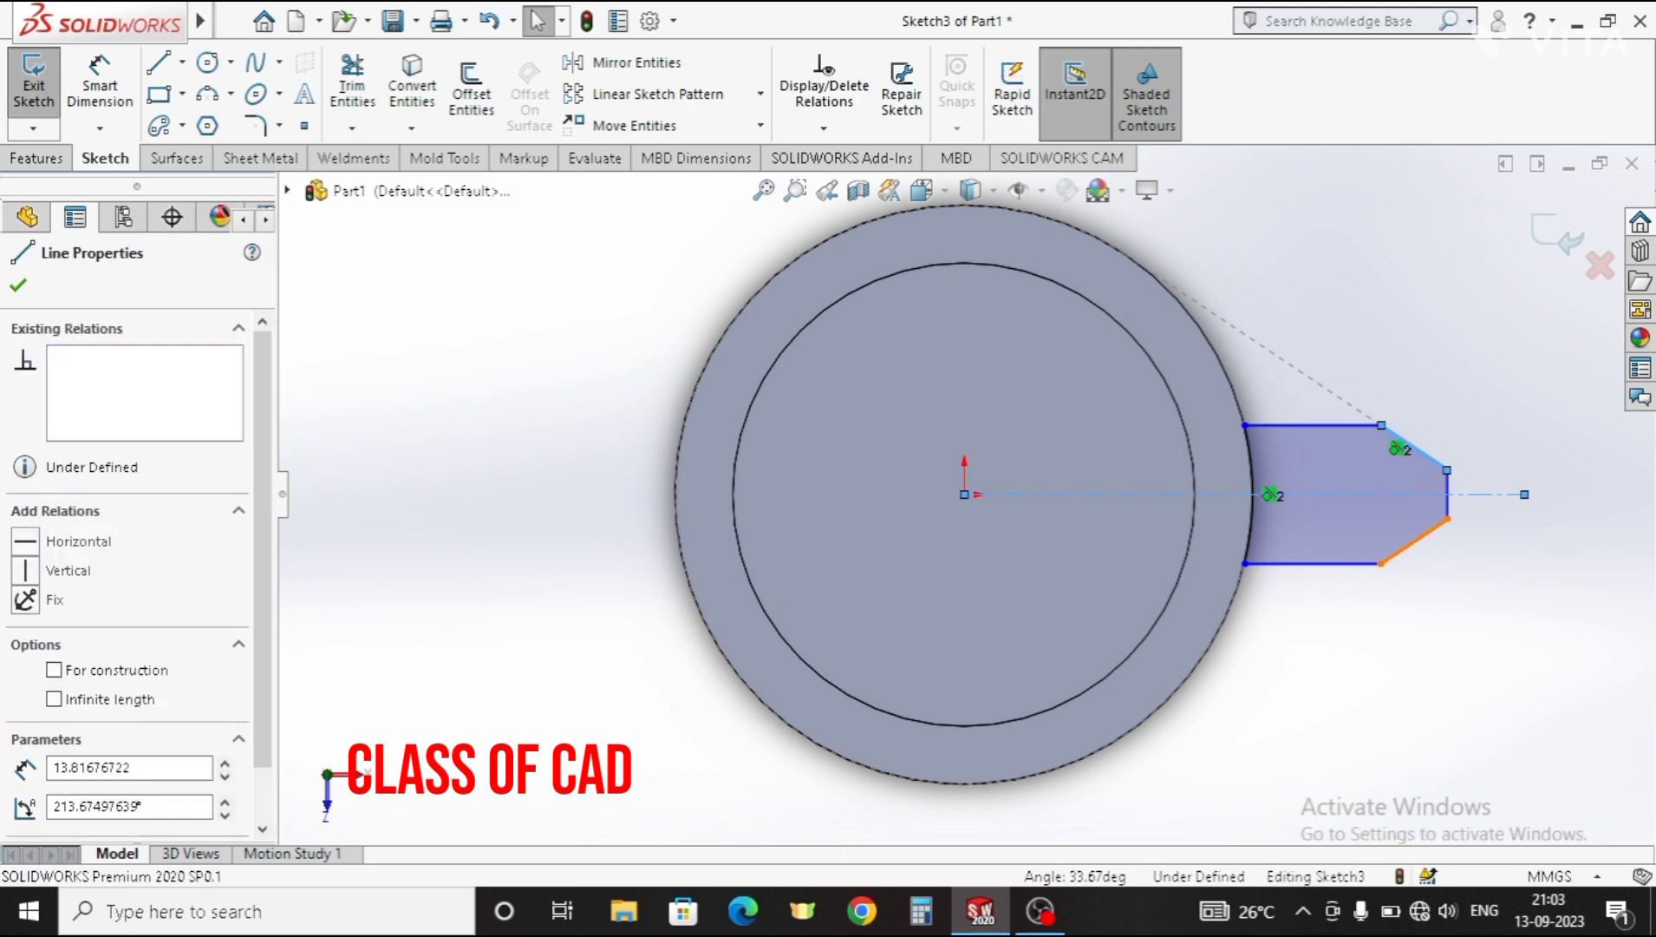
{"action": "left_click", "coordinate": [1415, 539], "text": "ctrl"}
{"action": "left_click", "coordinate": [26, 822]}
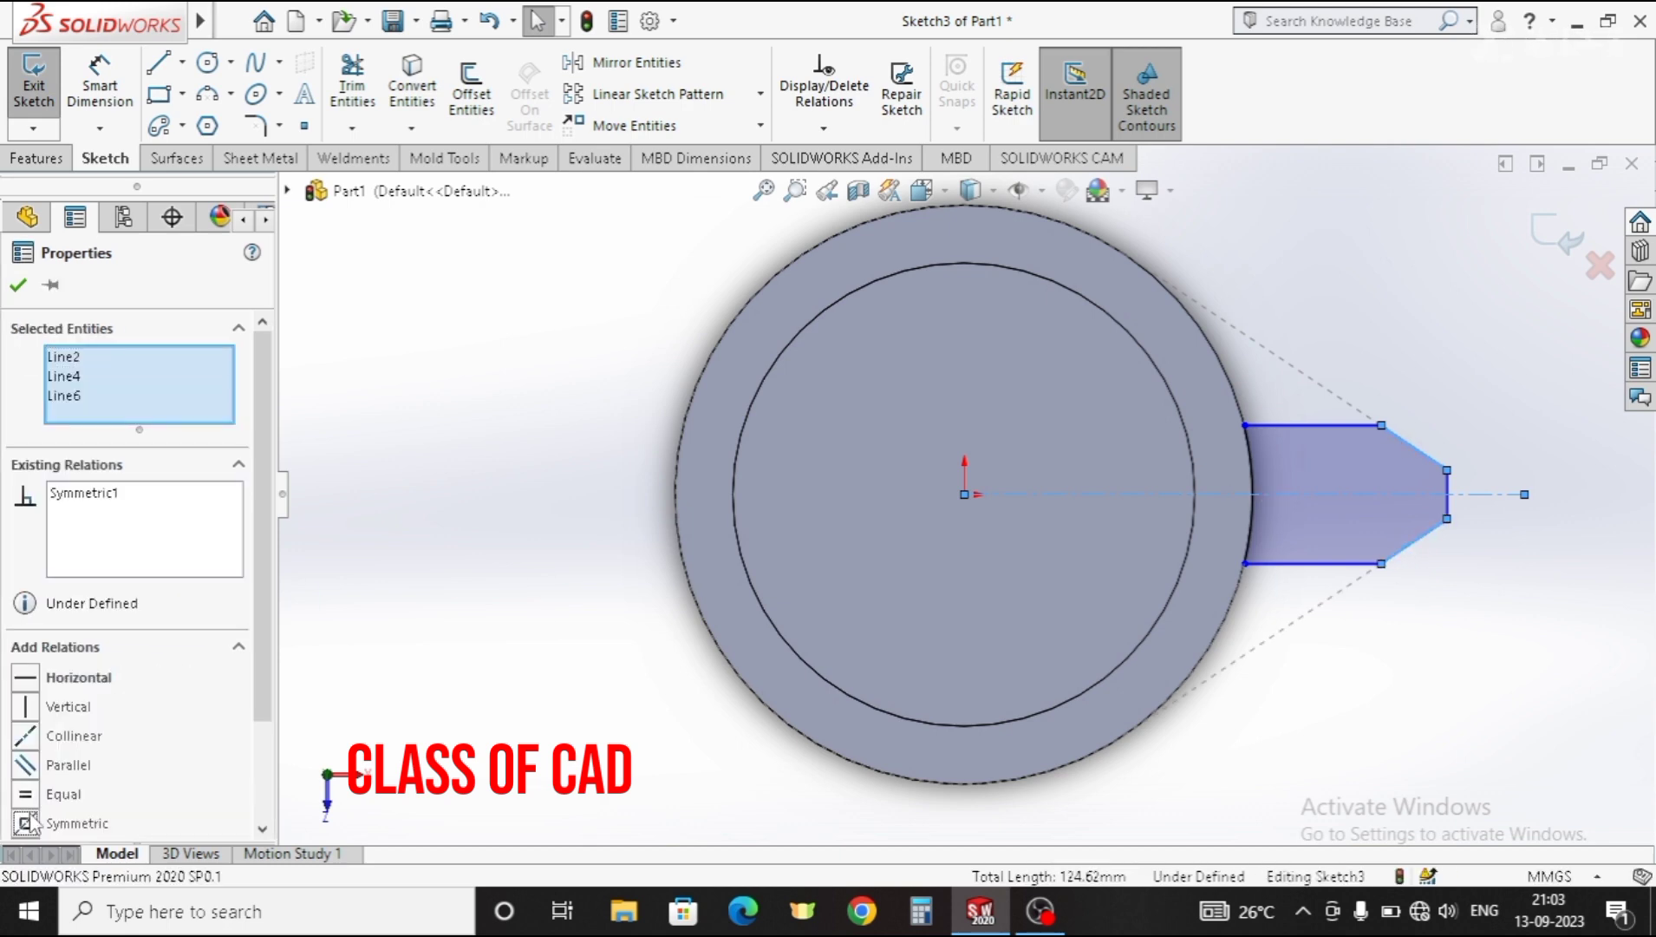
{"action": "left_click", "coordinate": [18, 285]}
Step: Dimension the horizontal distance from the origin to the tab's outer end and set it to 93 mm
{"action": "left_click", "coordinate": [99, 83]}
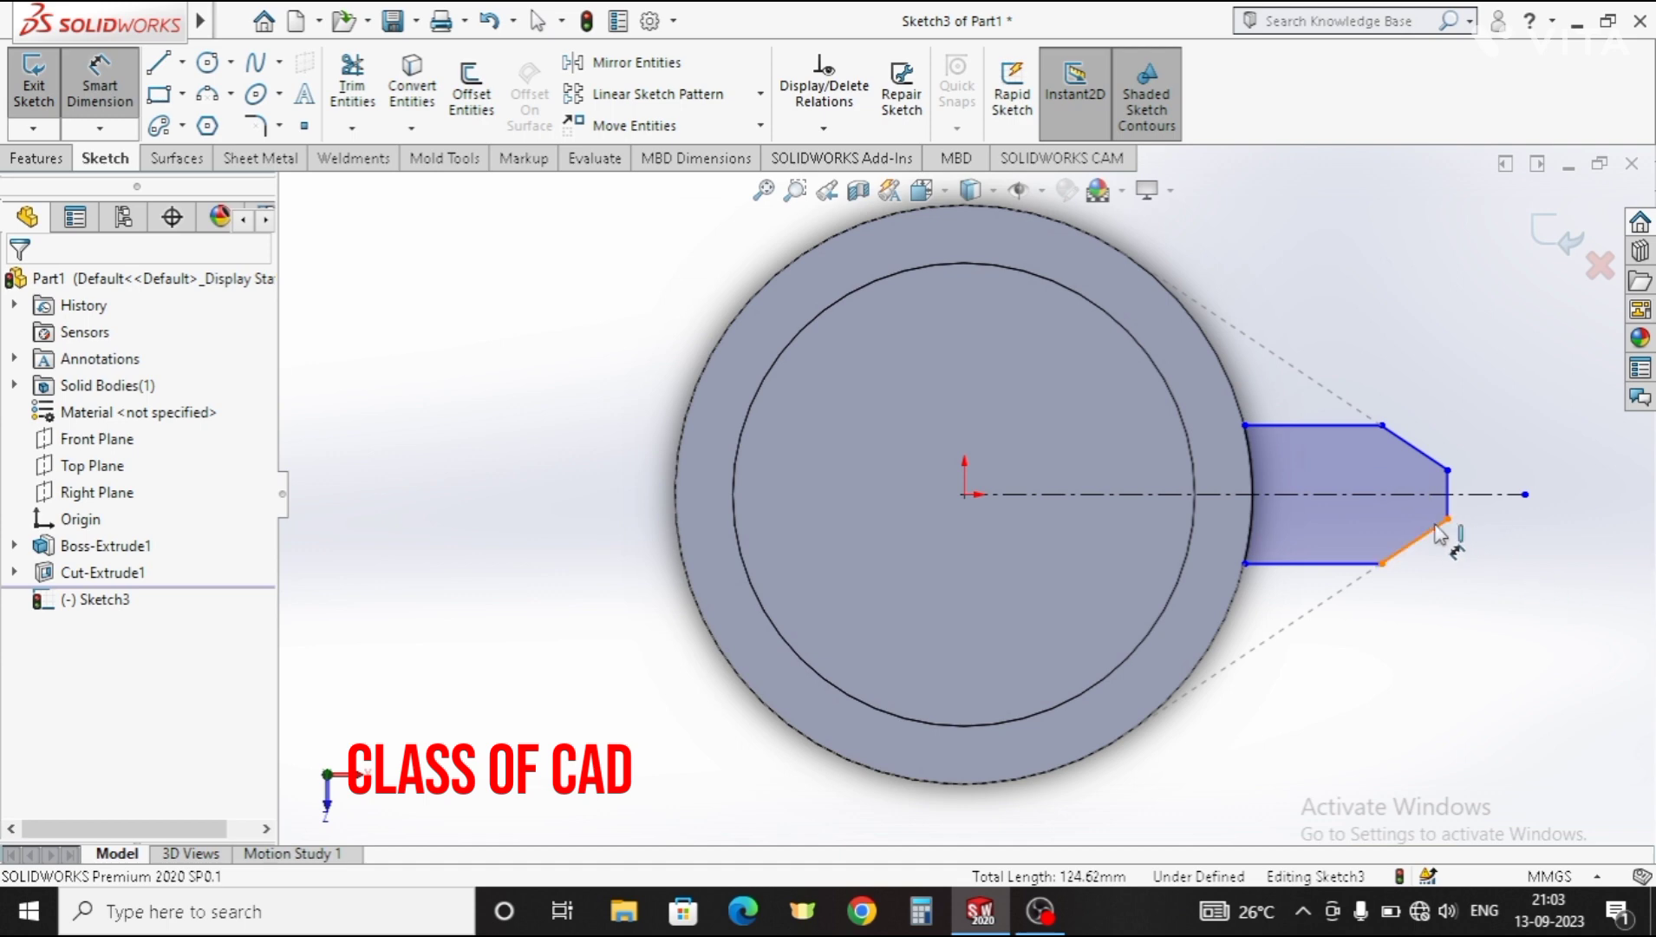
{"action": "left_click", "coordinate": [982, 507]}
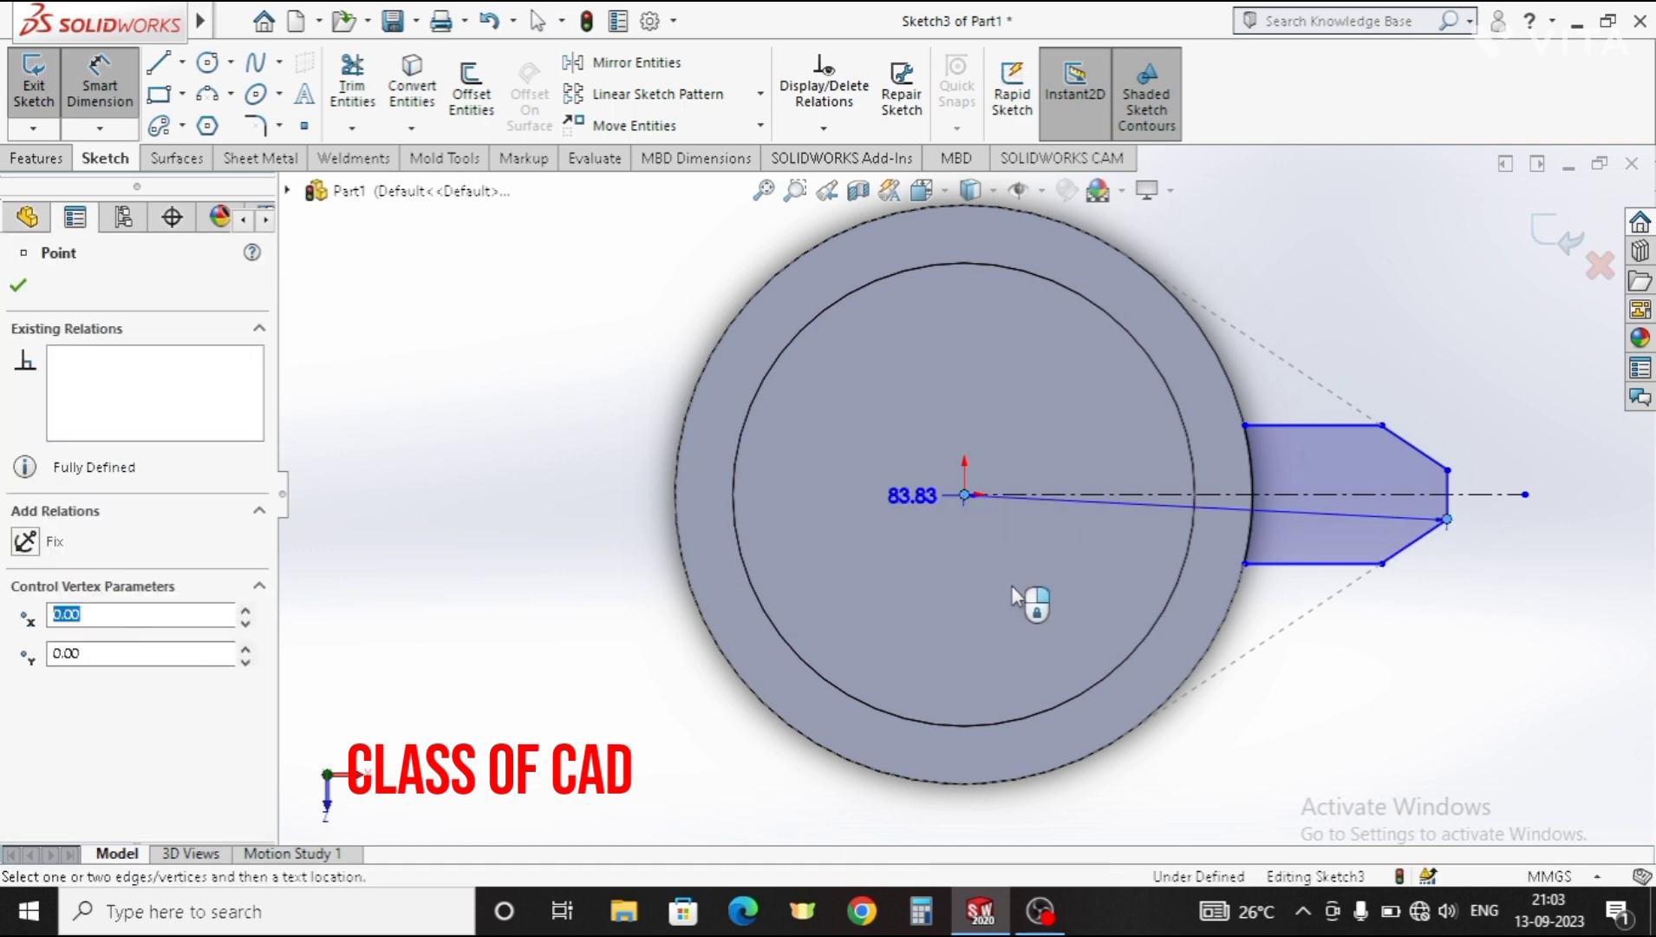
{"action": "left_click", "coordinate": [1195, 755]}
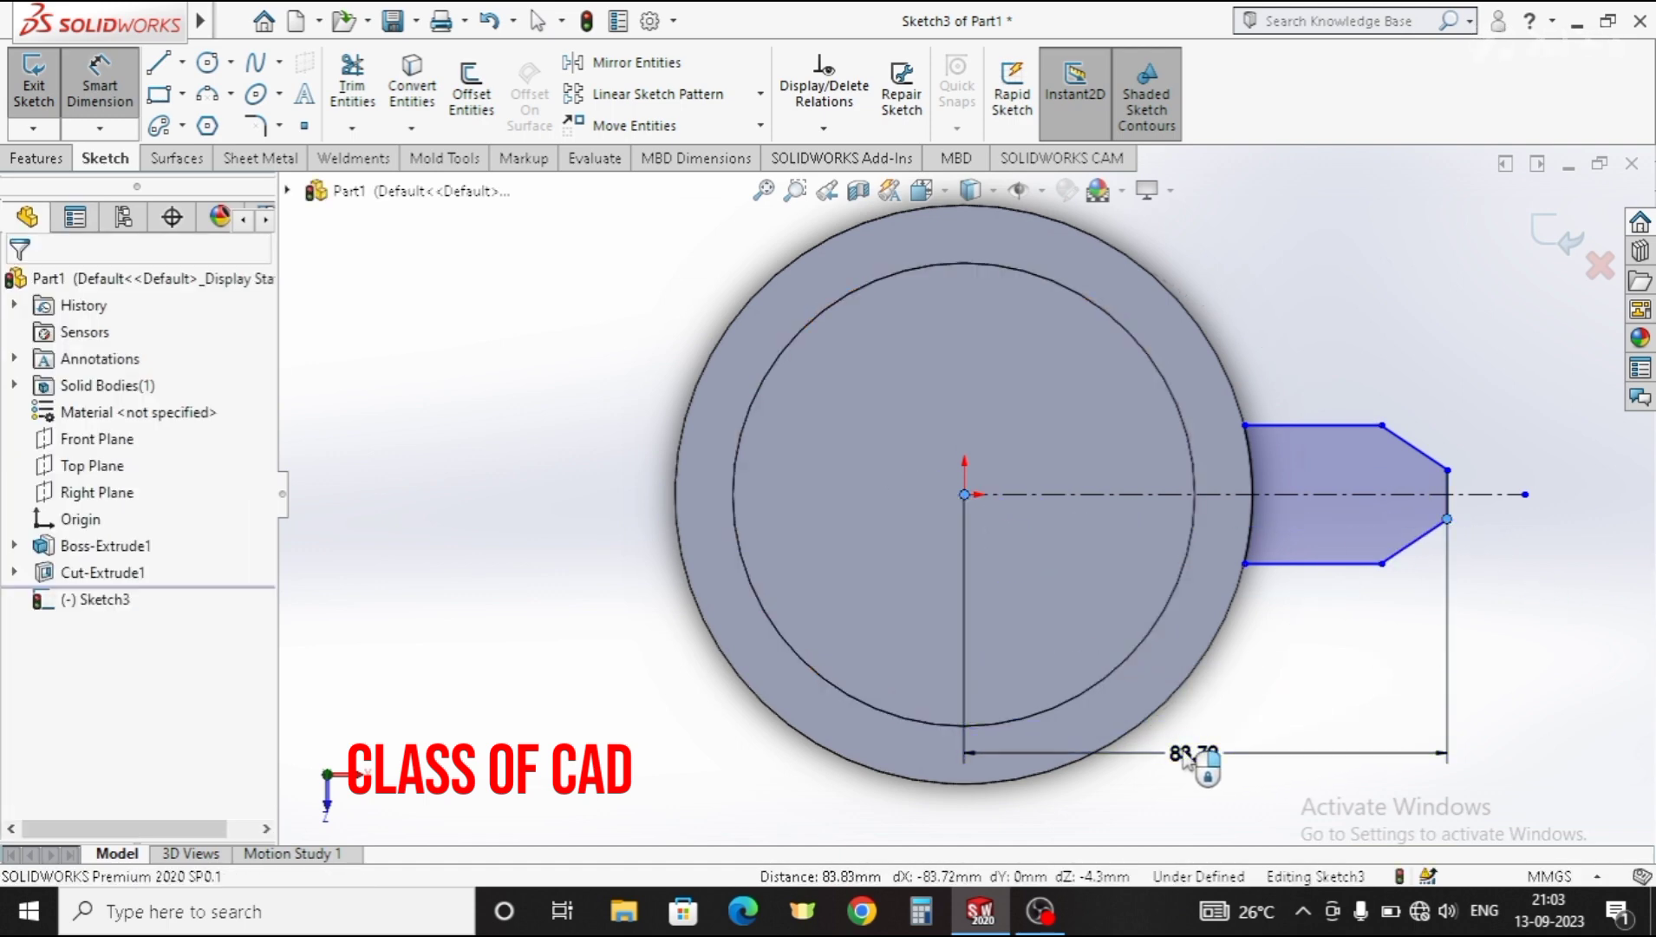
{"action": "double_click", "coordinate": [1190, 755]}
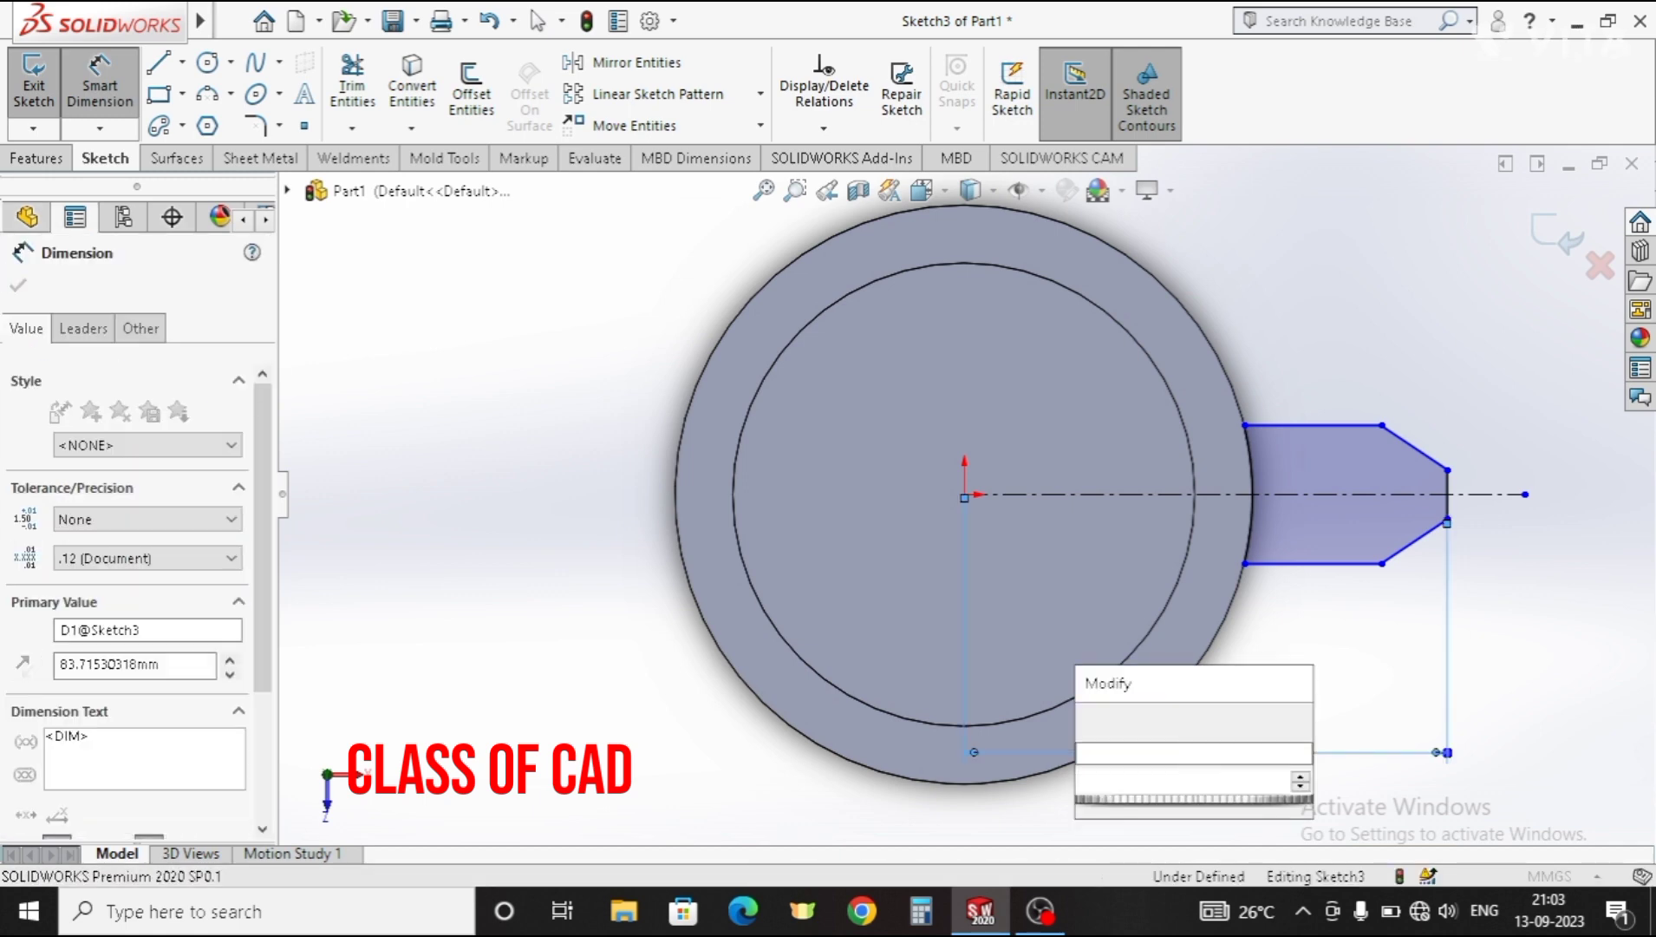
{"action": "type", "text": "93"}
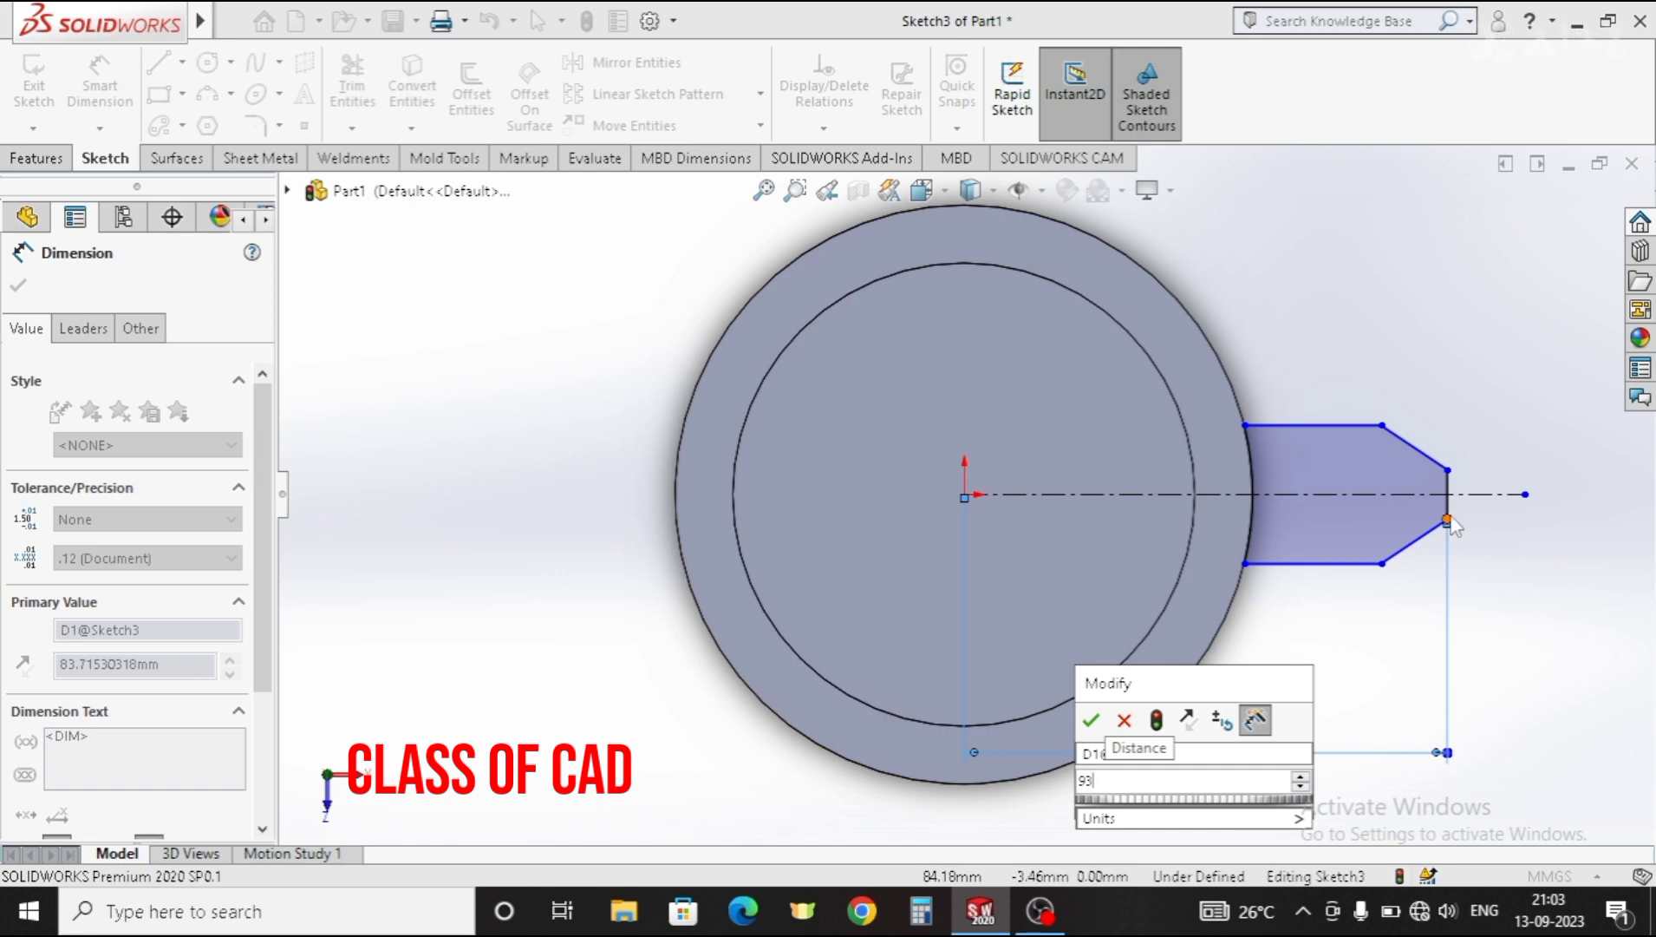
{"action": "left_click", "coordinate": [1091, 721]}
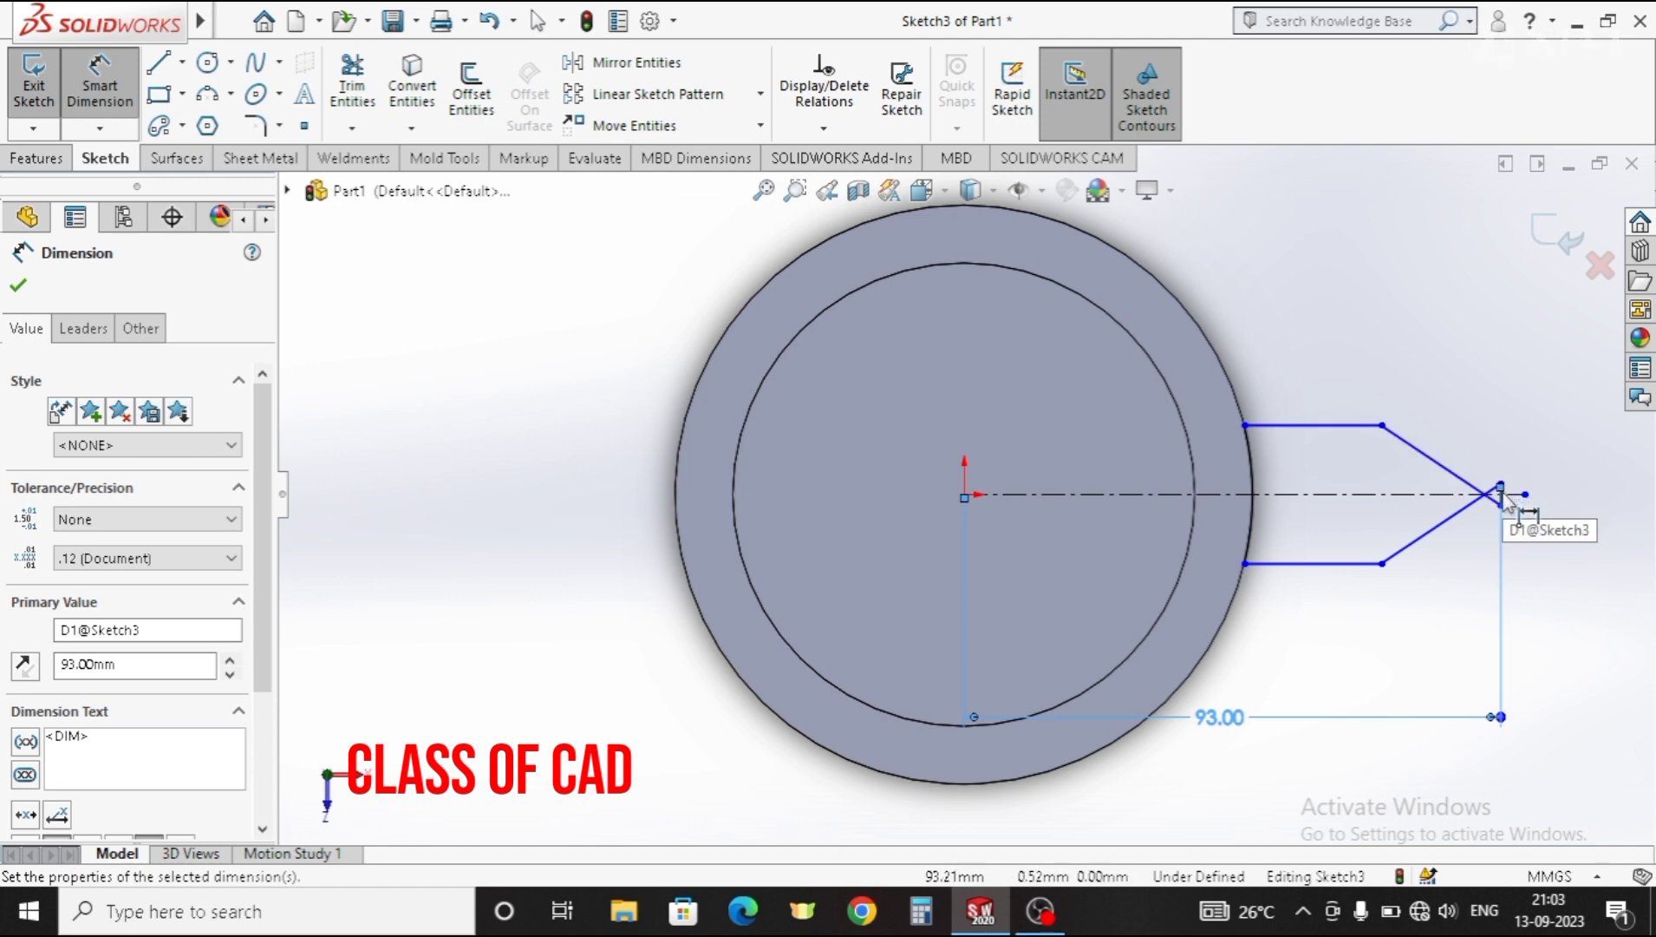
{"action": "left_click", "coordinate": [1501, 503]}
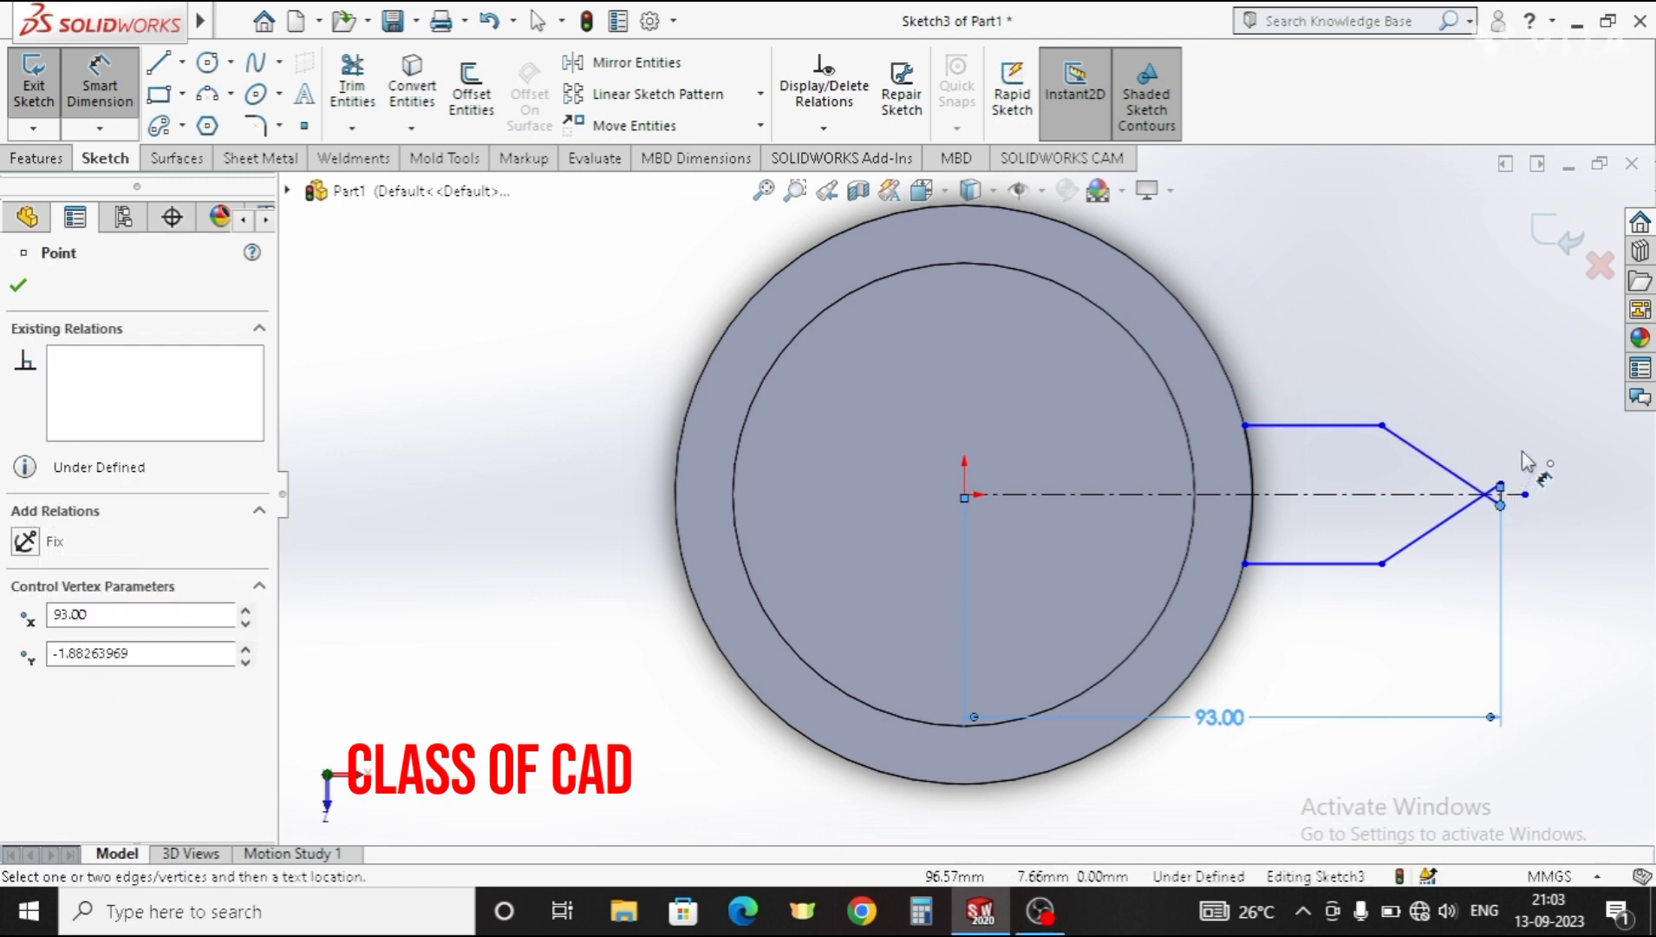
{"action": "key", "text": "Escape"}
{"action": "key", "text": "Escape"}
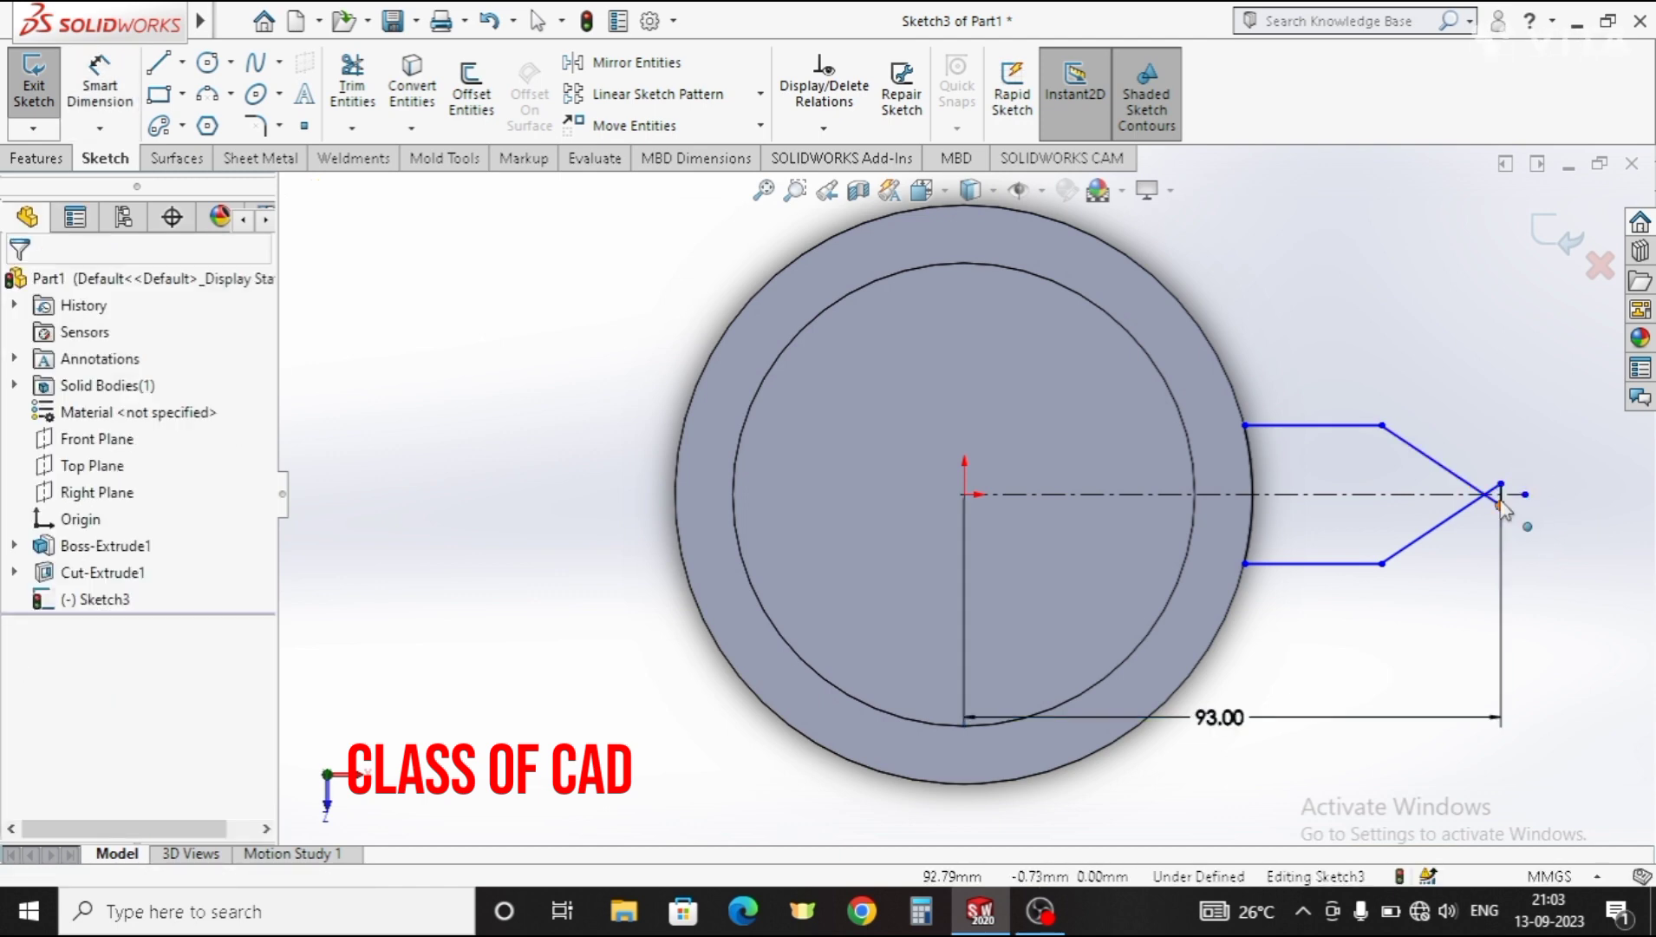
Step: Move the tab's upper shoulder corner outward to about 80 mm horizontally from the origin so the slanted lines no longer cross
{"action": "scroll", "coordinate": [1474, 519], "scroll_direction": "down", "scroll_amount": 3}
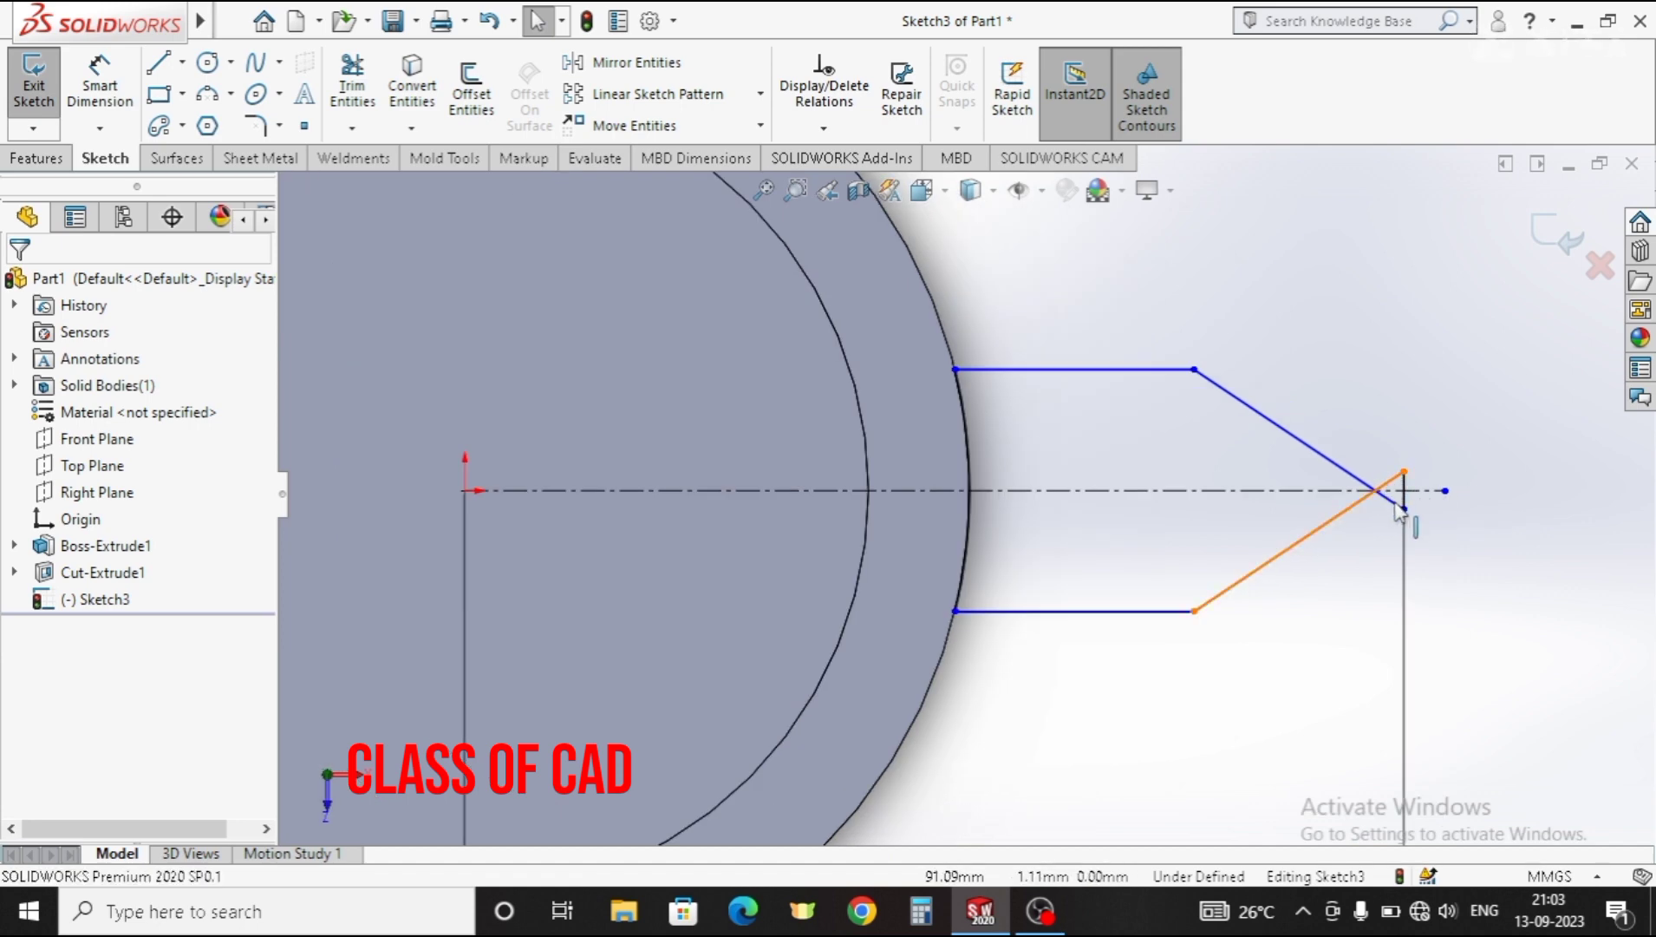
{"action": "left_click", "coordinate": [1406, 531]}
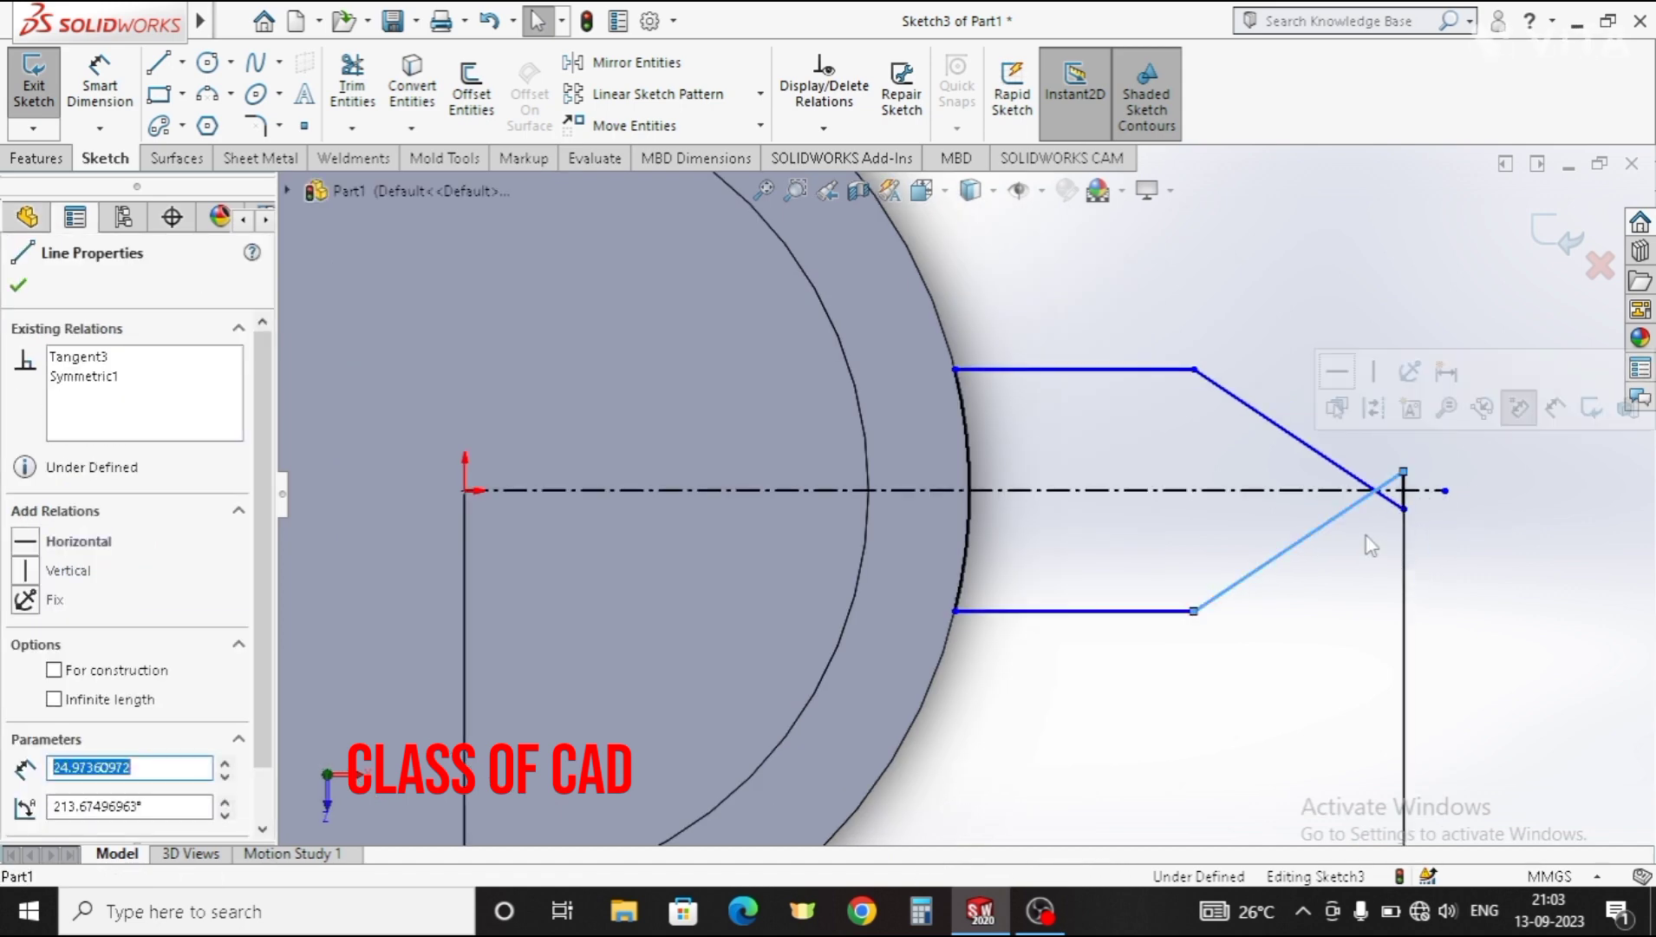
{"action": "left_click", "coordinate": [1371, 465]}
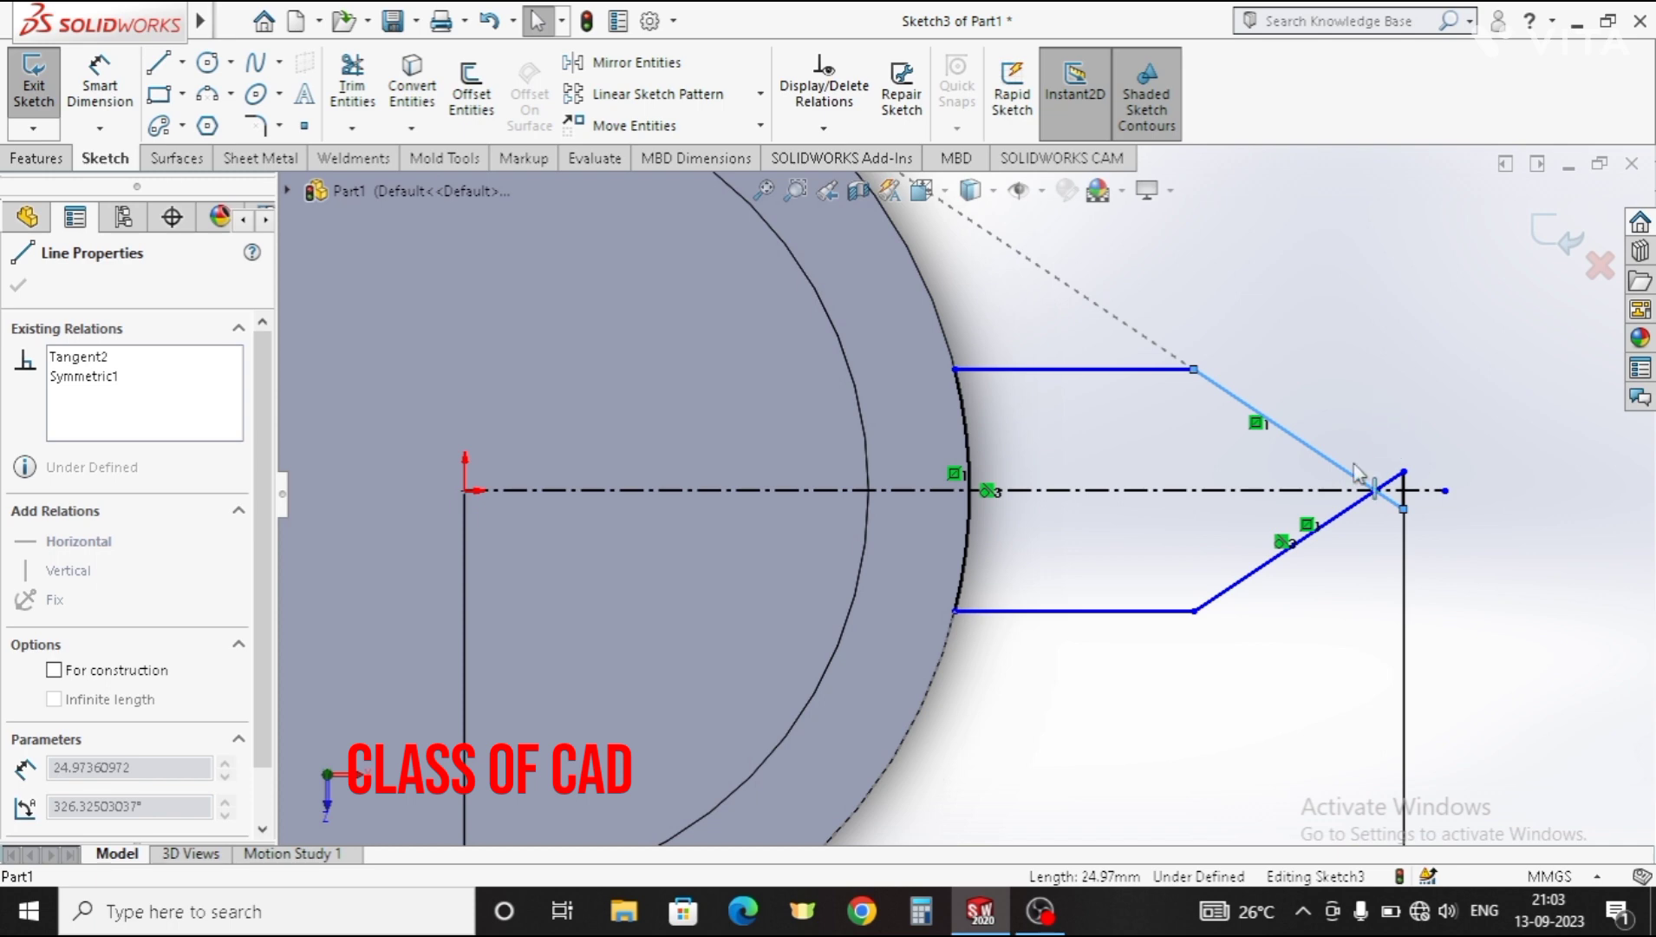
{"action": "left_click_drag", "start_coordinate": [1194, 369], "coordinate": [1294, 384]}
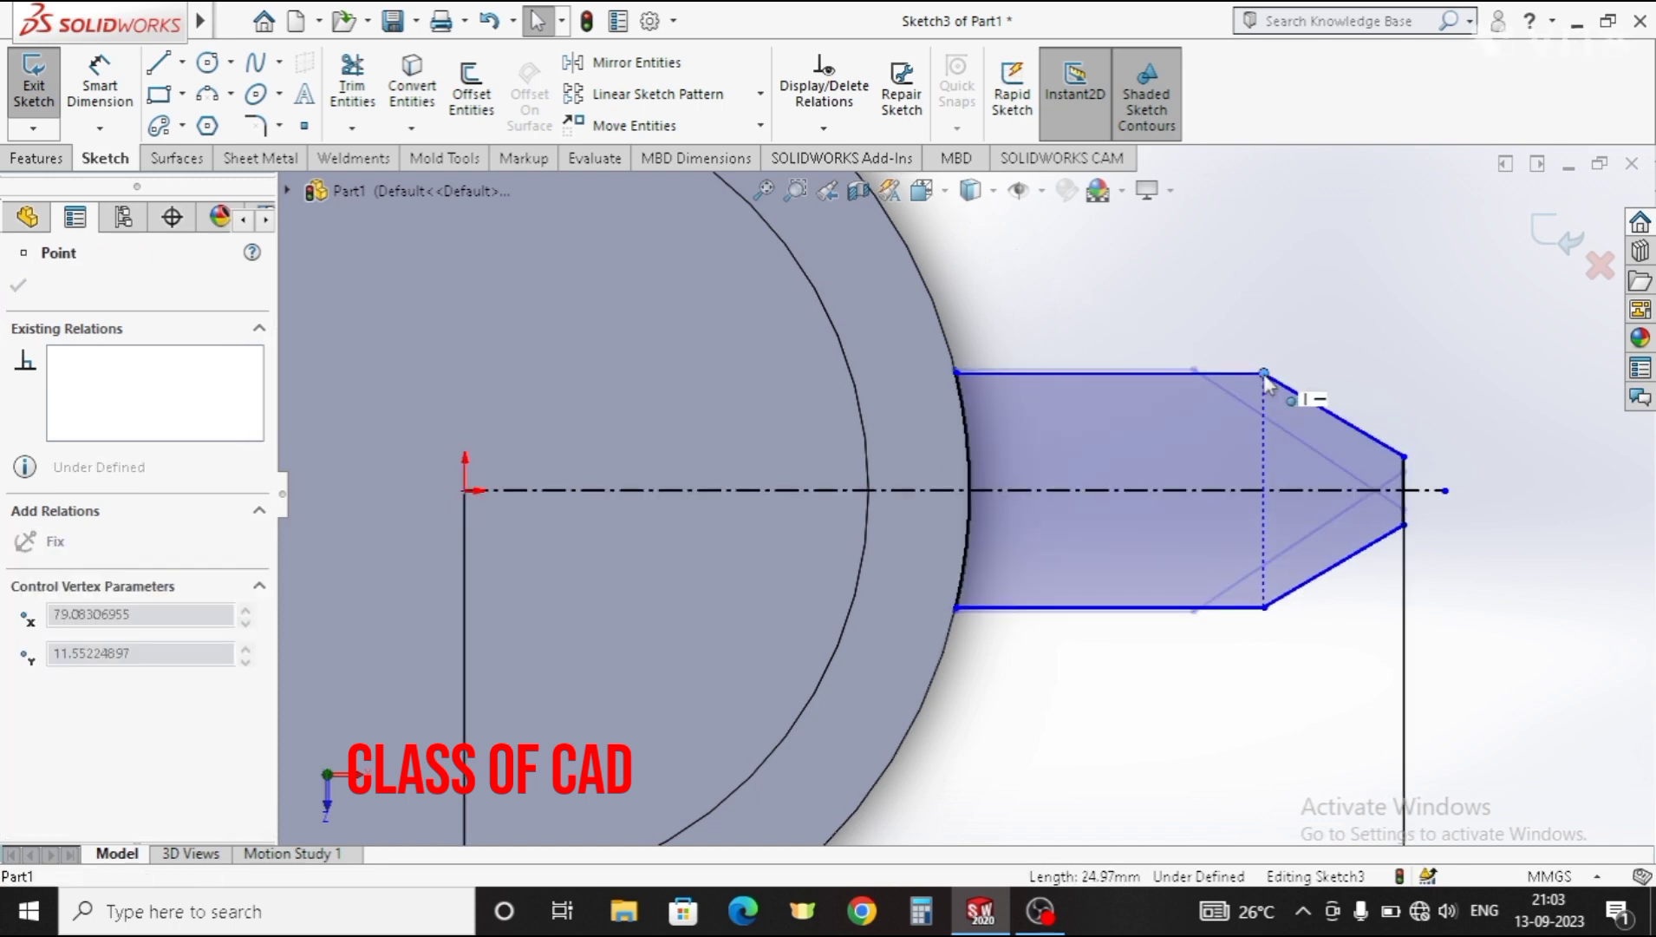
Step: Dimension the vertical distance between the two corners of the tab's outer end and set it to 20 mm
{"action": "left_click", "coordinate": [122, 87]}
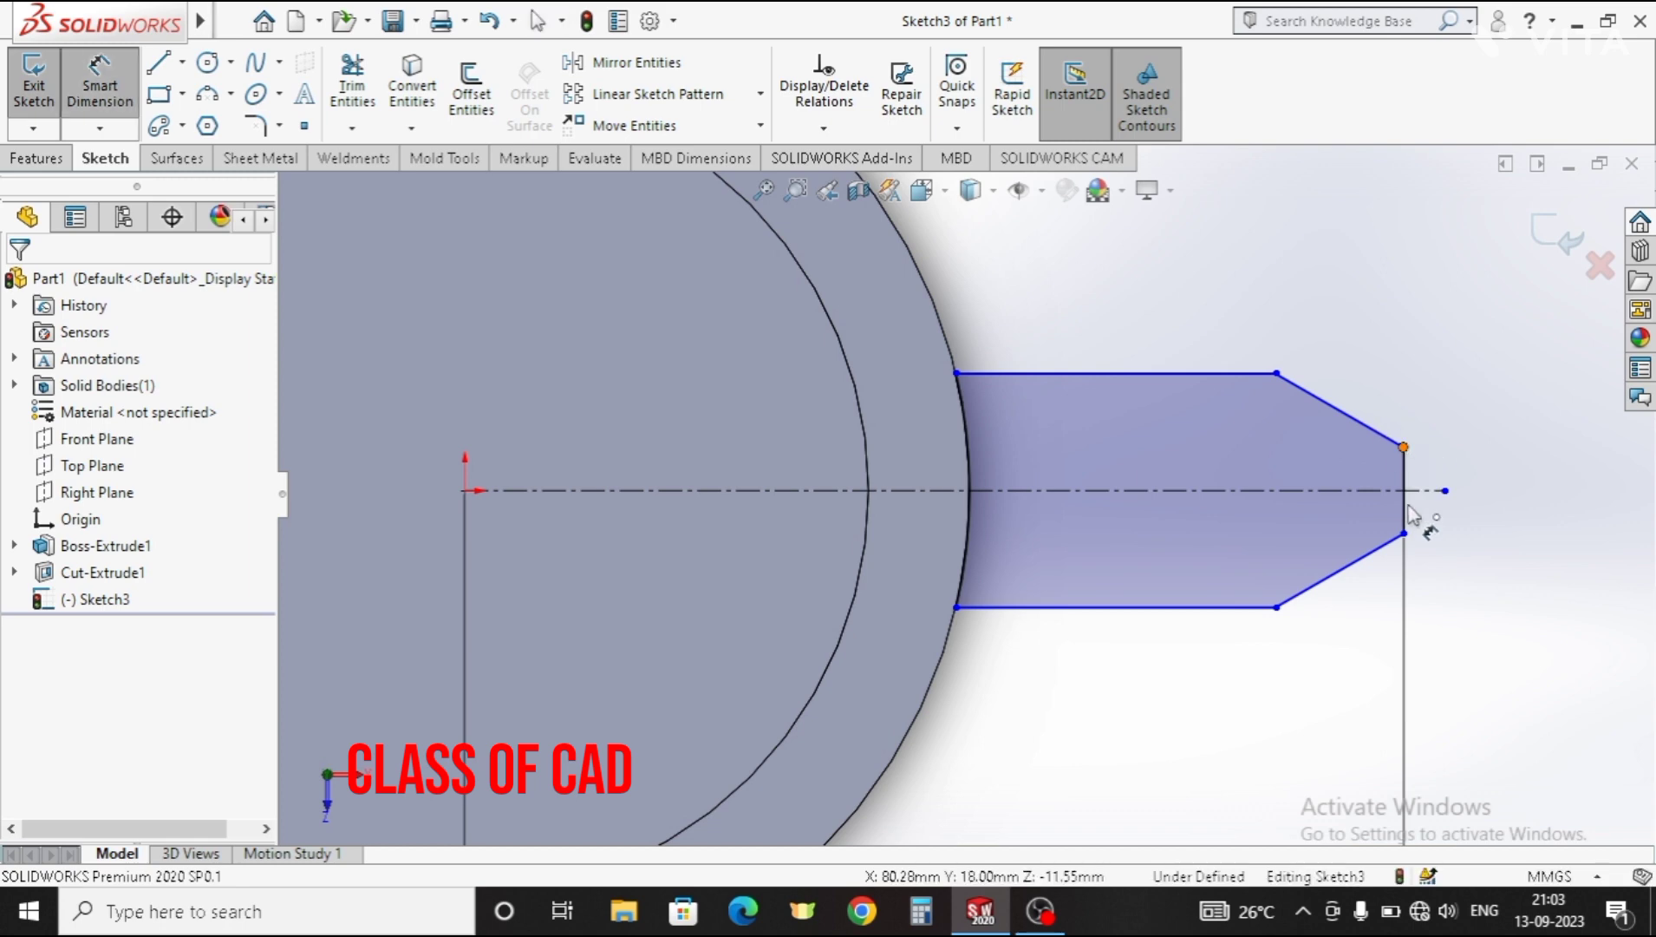
{"action": "left_click", "coordinate": [1405, 533]}
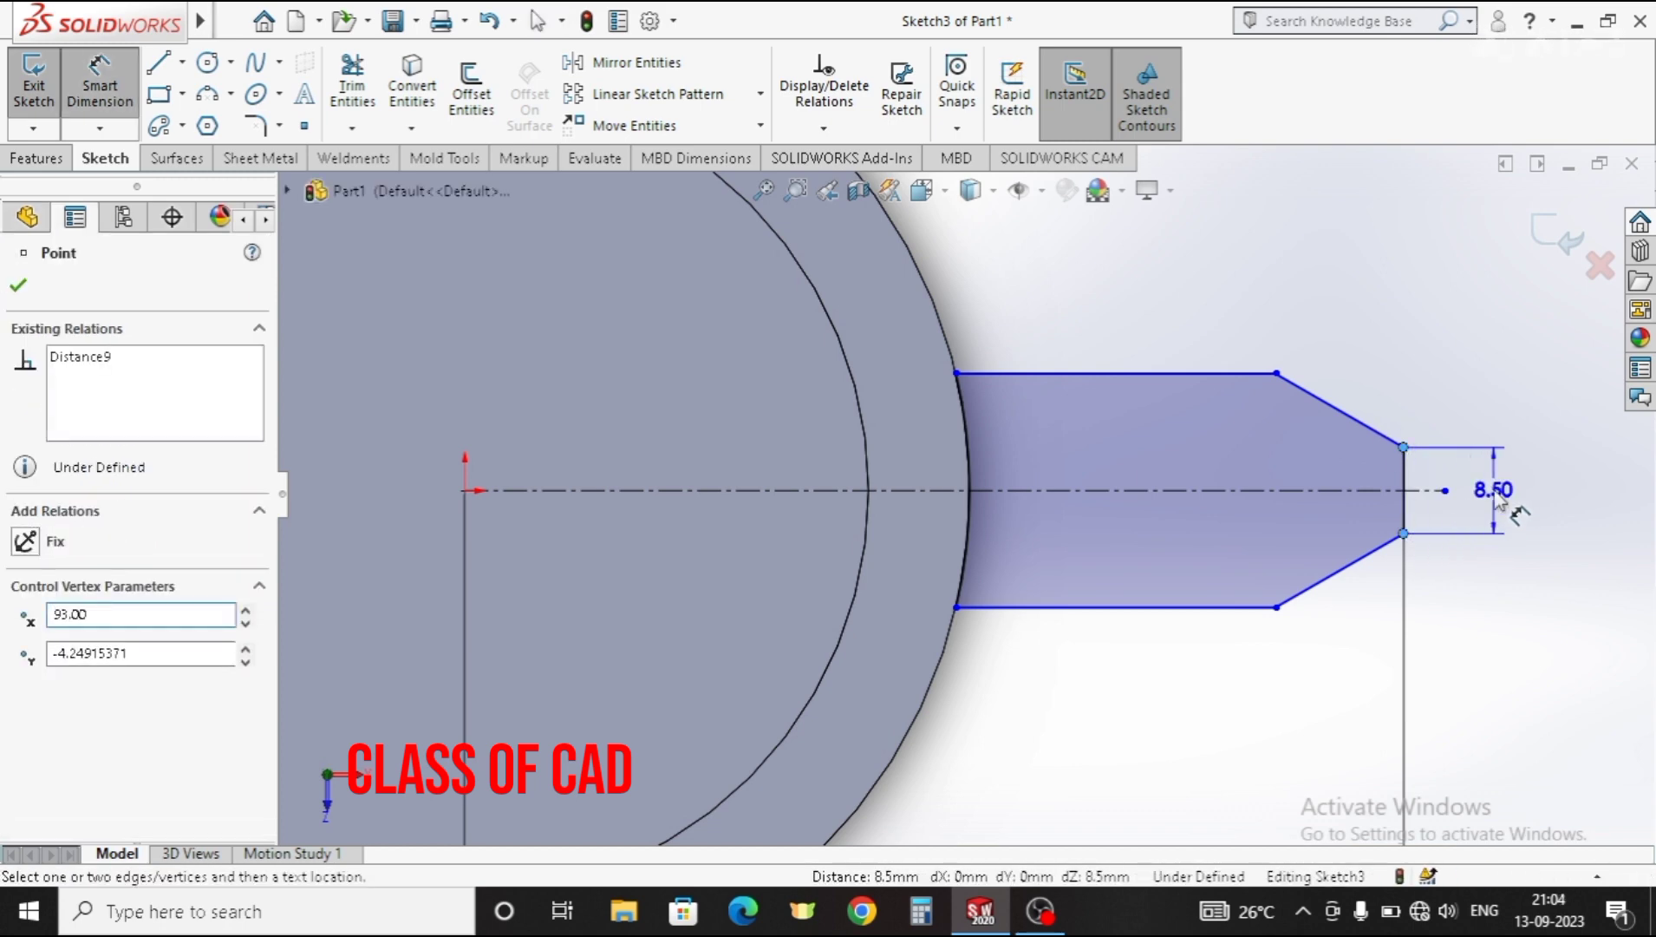
{"action": "left_click", "coordinate": [1497, 503]}
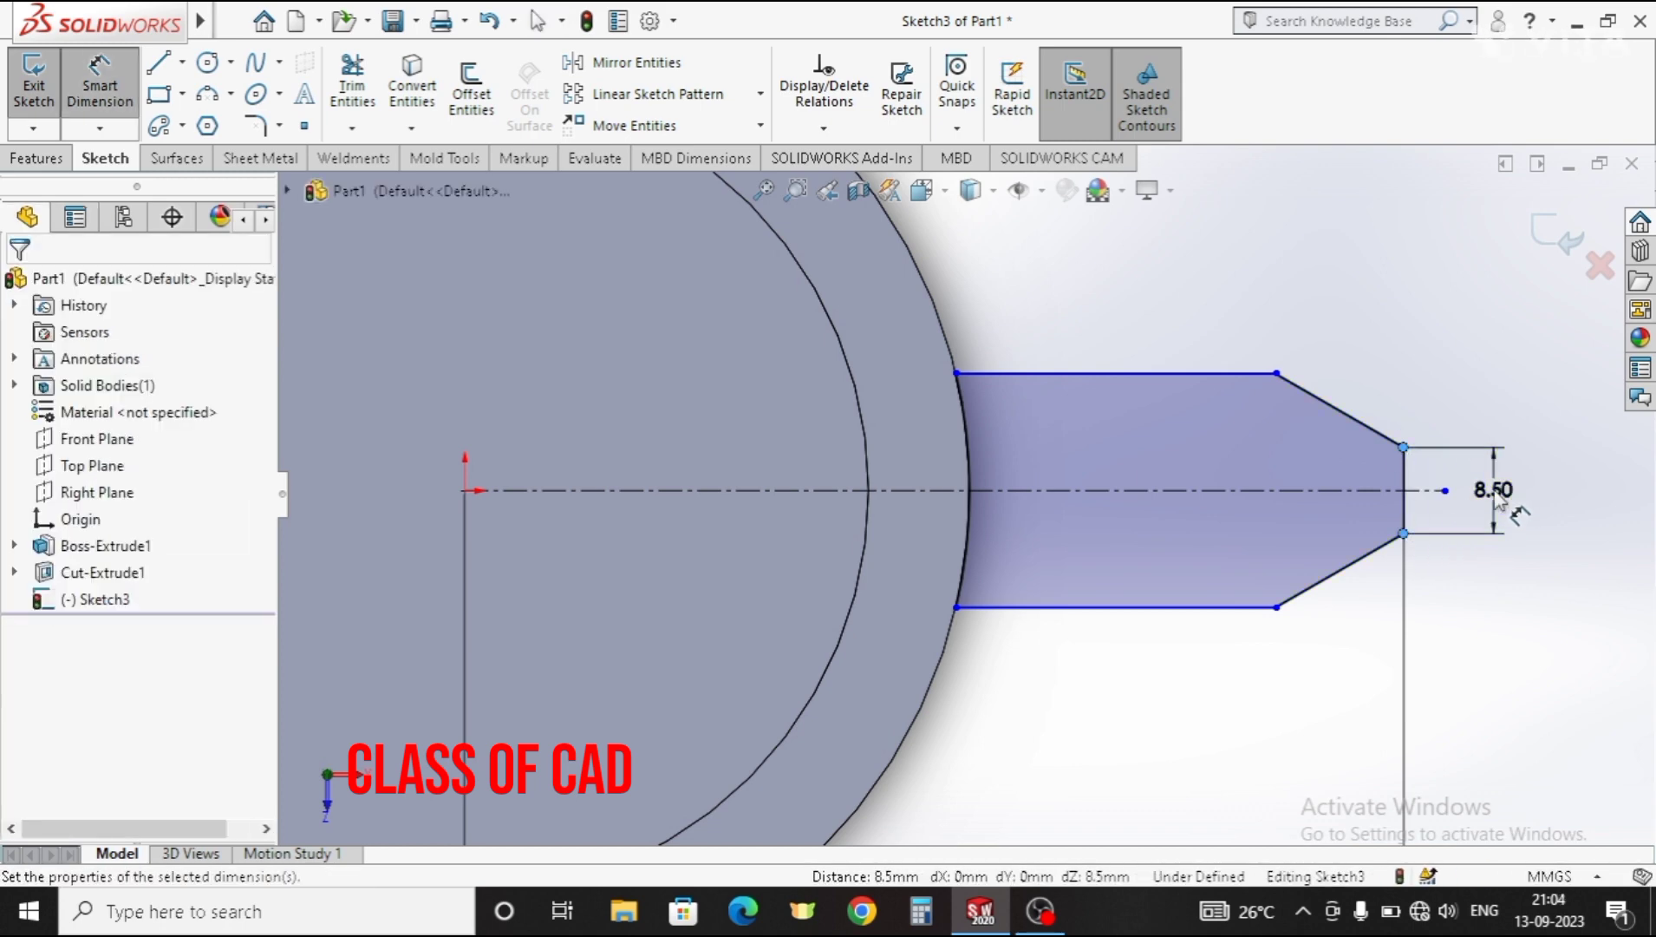
{"action": "double_click", "coordinate": [1497, 502]}
{"action": "type", "text": "20"}
{"action": "key", "text": "Escape"}
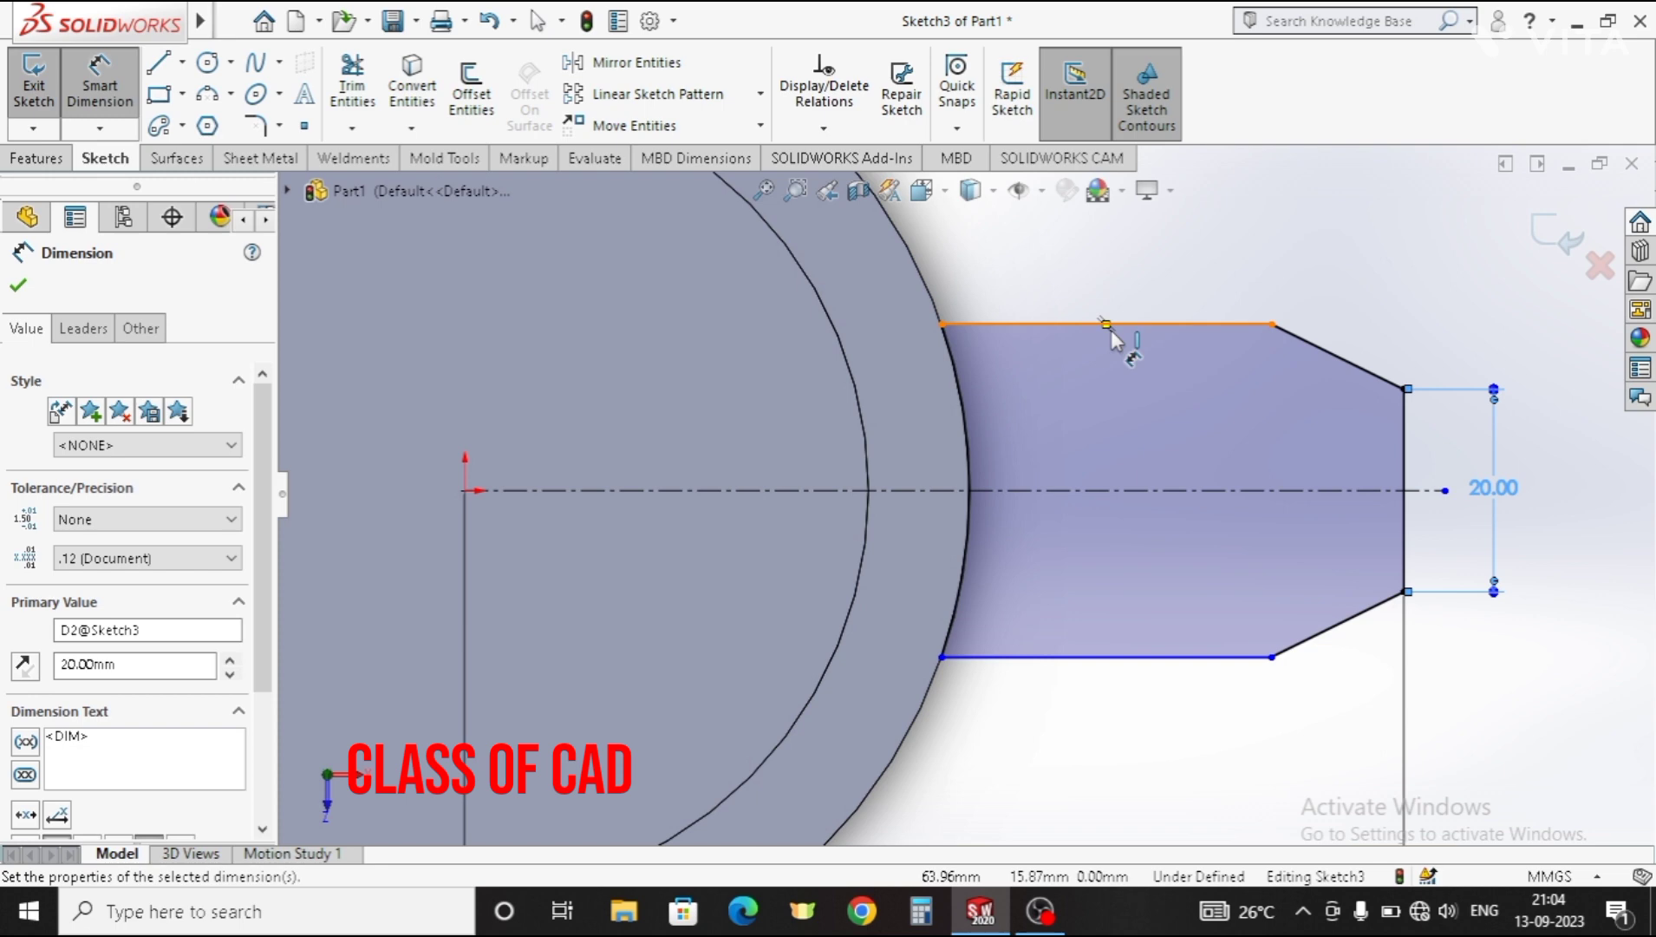
Step: Dimension the distance between the tab's upper and lower horizontal lines and set it to 40 mm
{"action": "left_click", "coordinate": [1041, 657]}
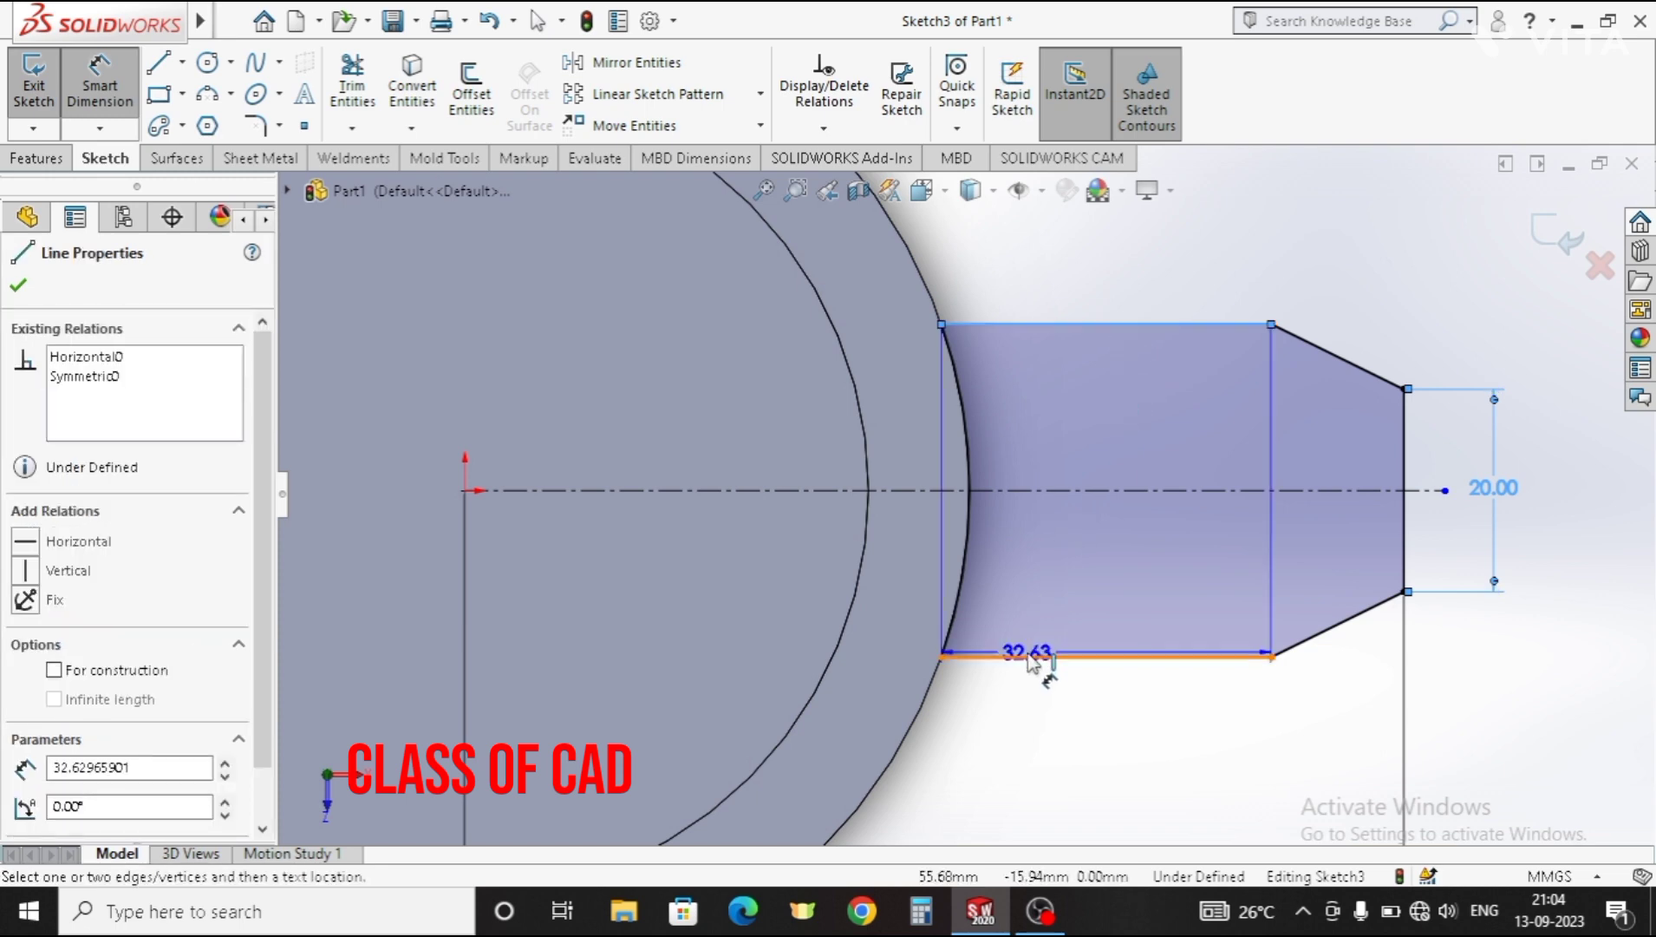
{"action": "left_click", "coordinate": [801, 552]}
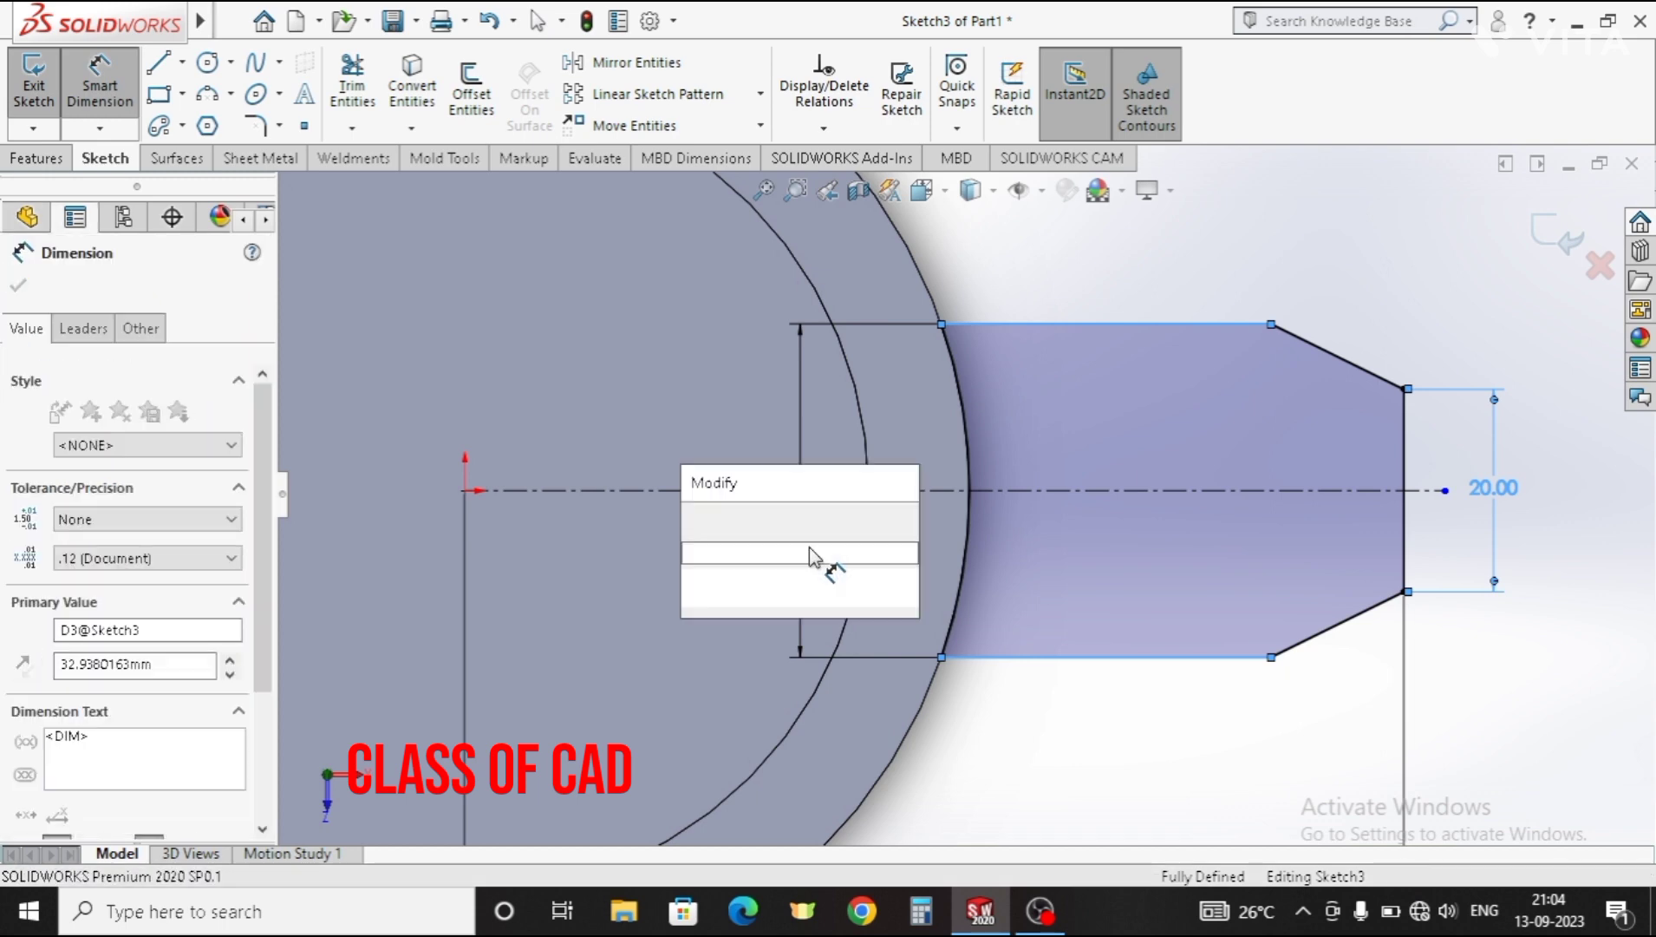
{"action": "type", "text": "40"}
{"action": "key", "text": "Escape"}
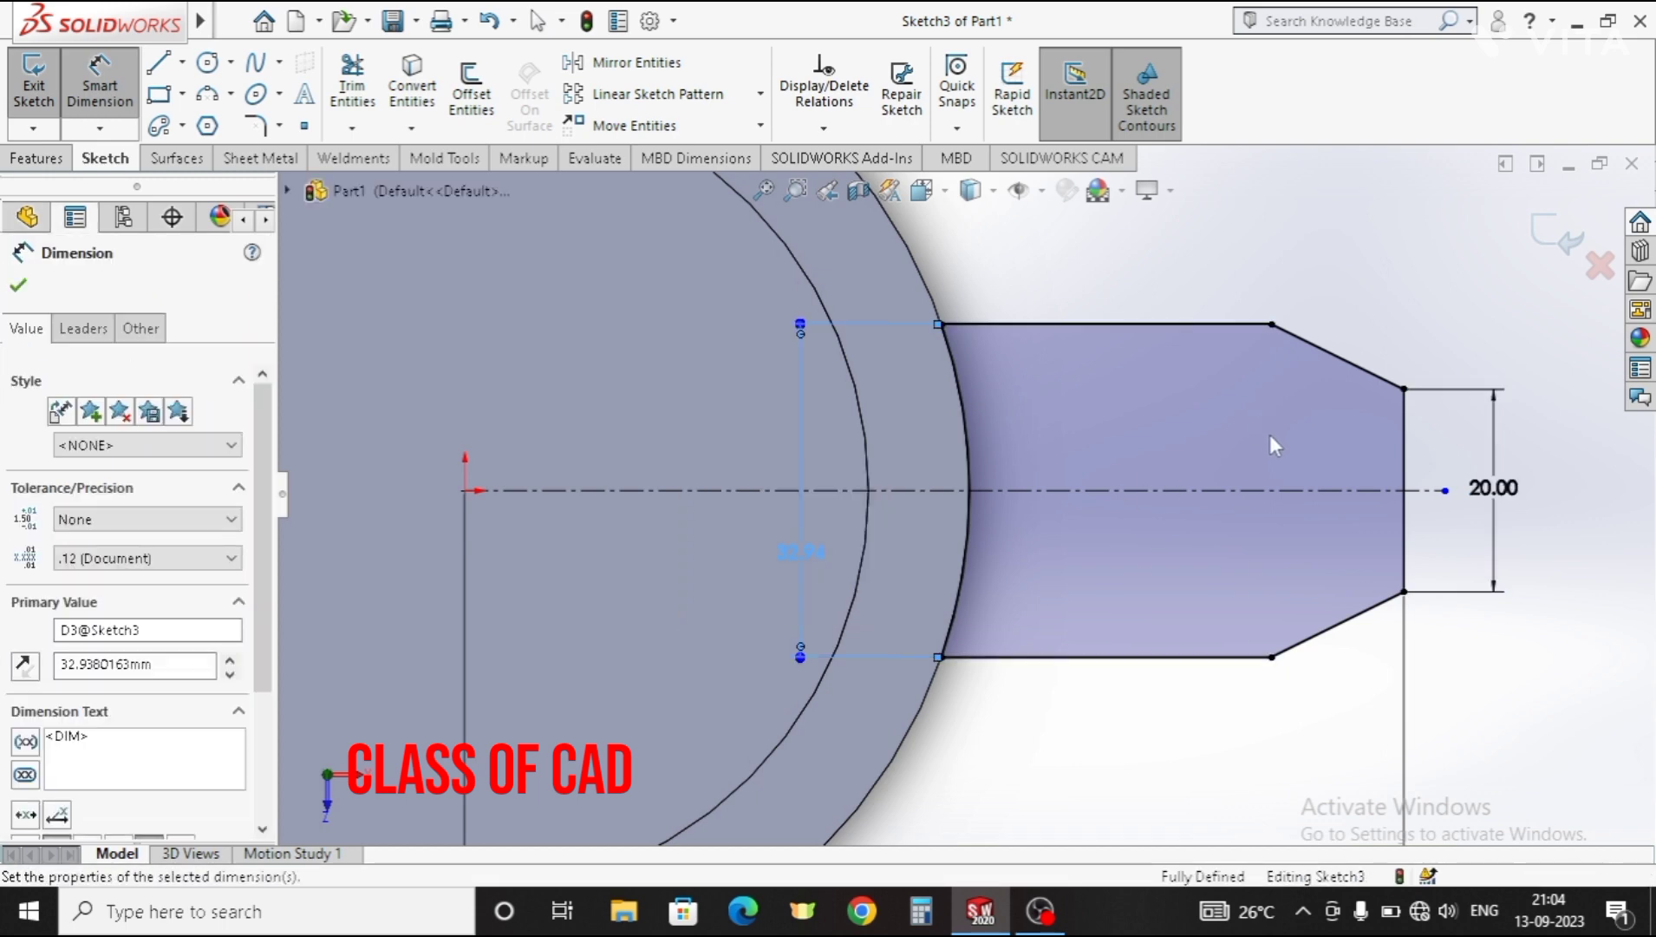
{"action": "scroll", "coordinate": [1269, 437], "scroll_direction": "down", "scroll_amount": 2}
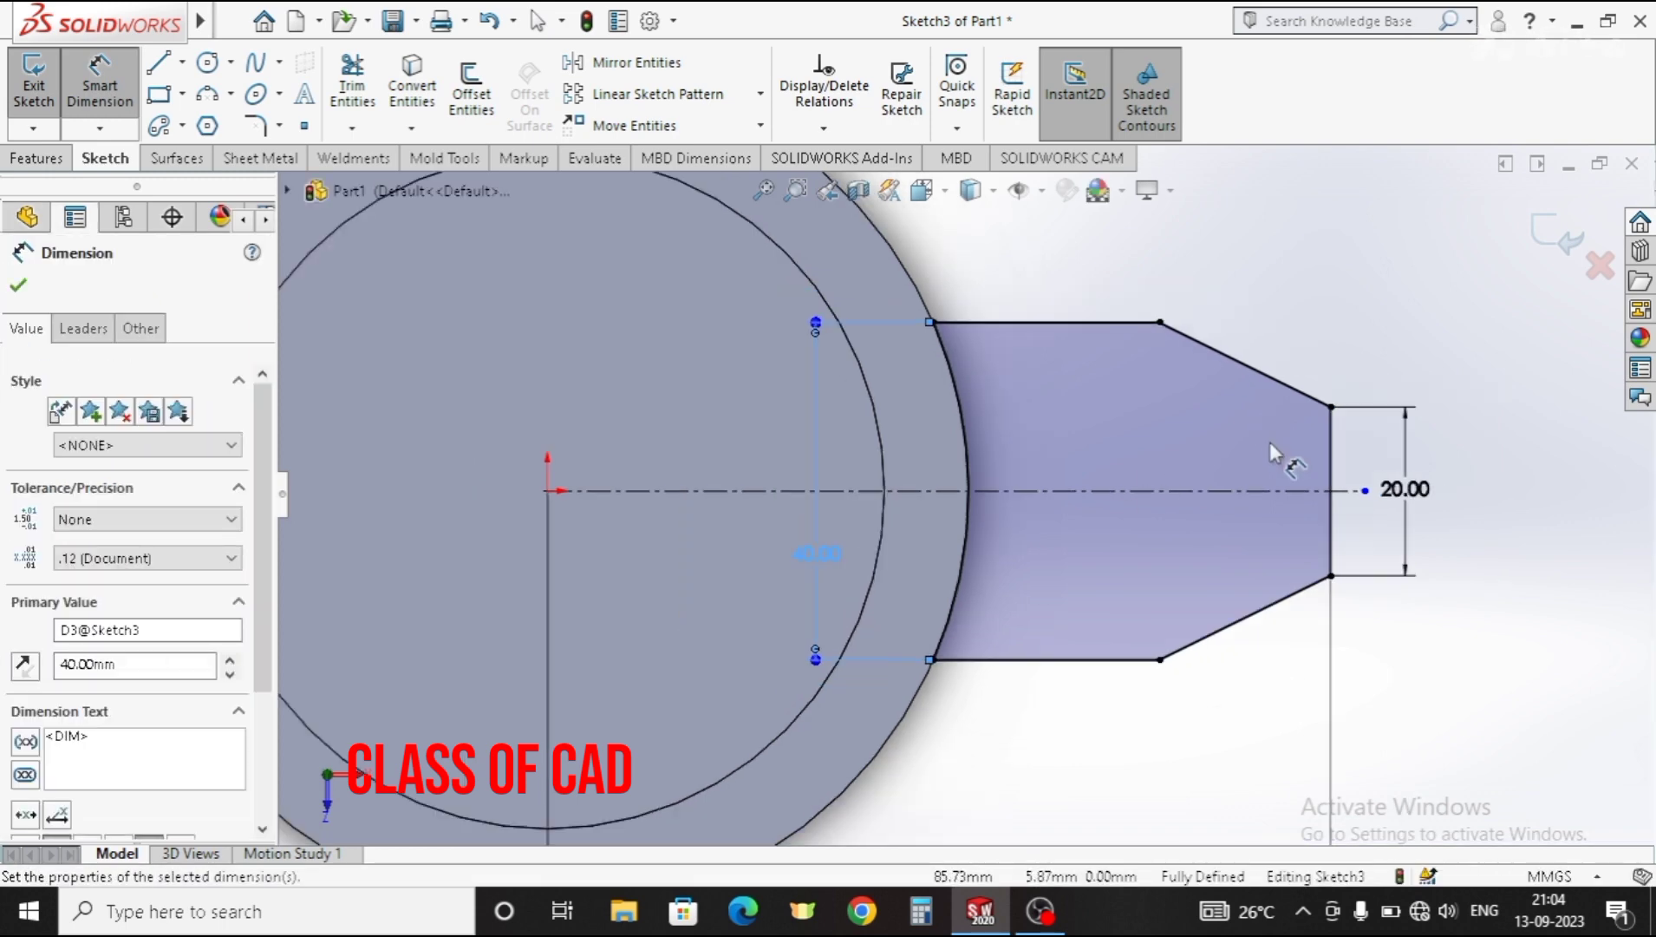
{"action": "scroll", "coordinate": [1271, 444], "scroll_direction": "down", "scroll_amount": 3}
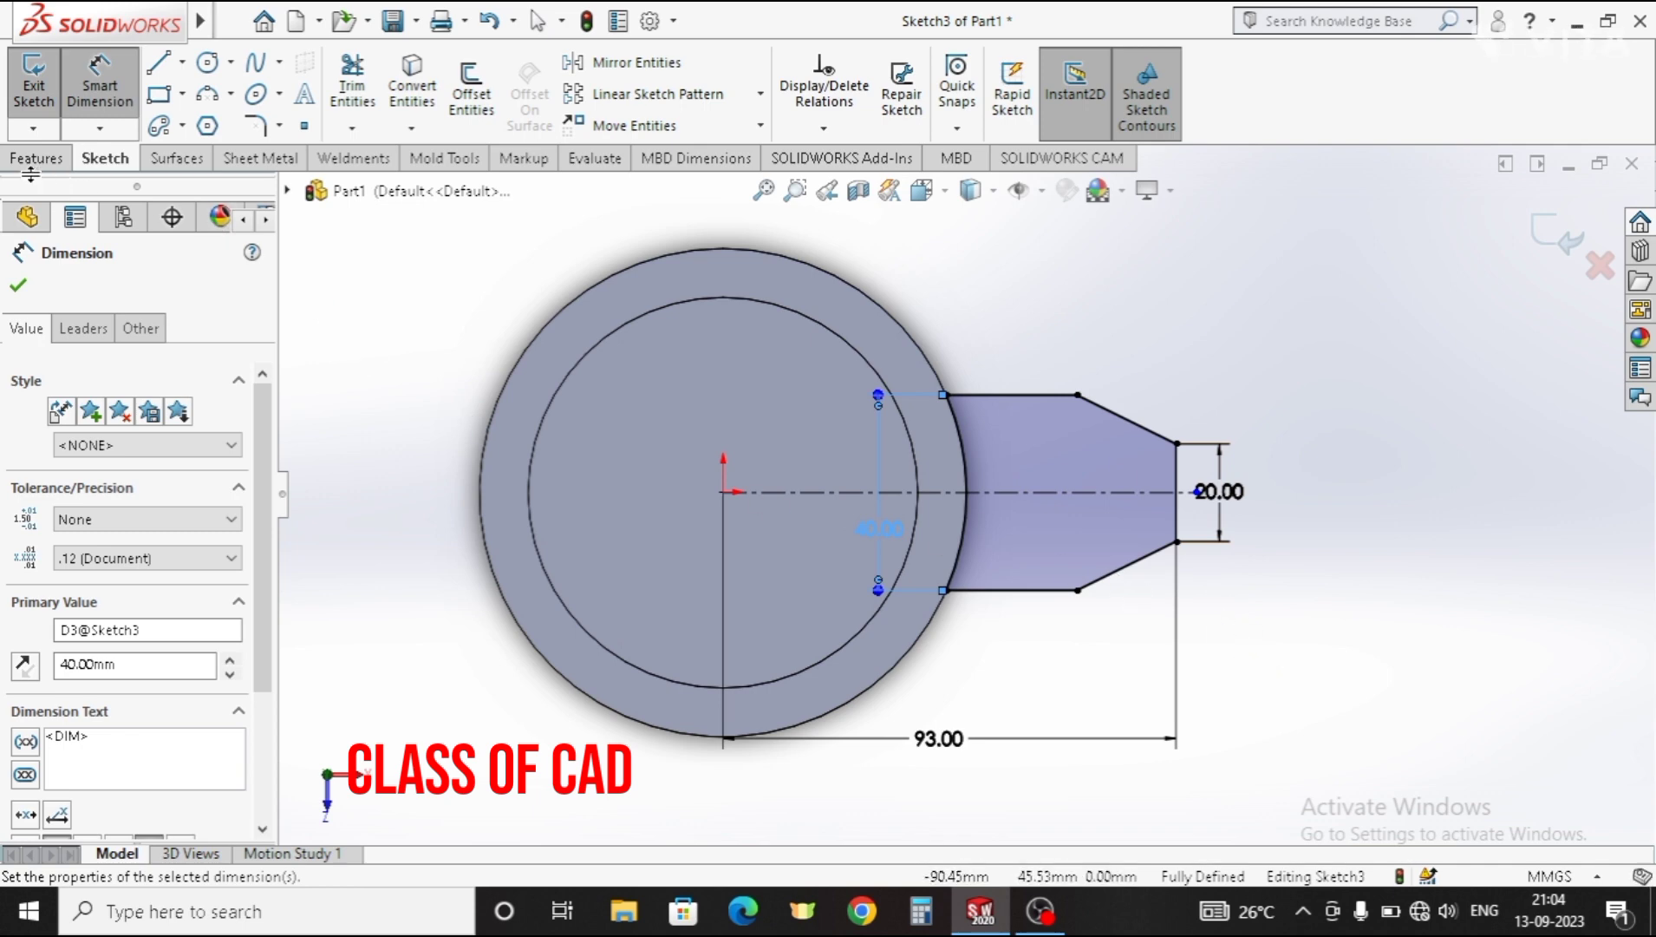
{"action": "left_click", "coordinate": [19, 286]}
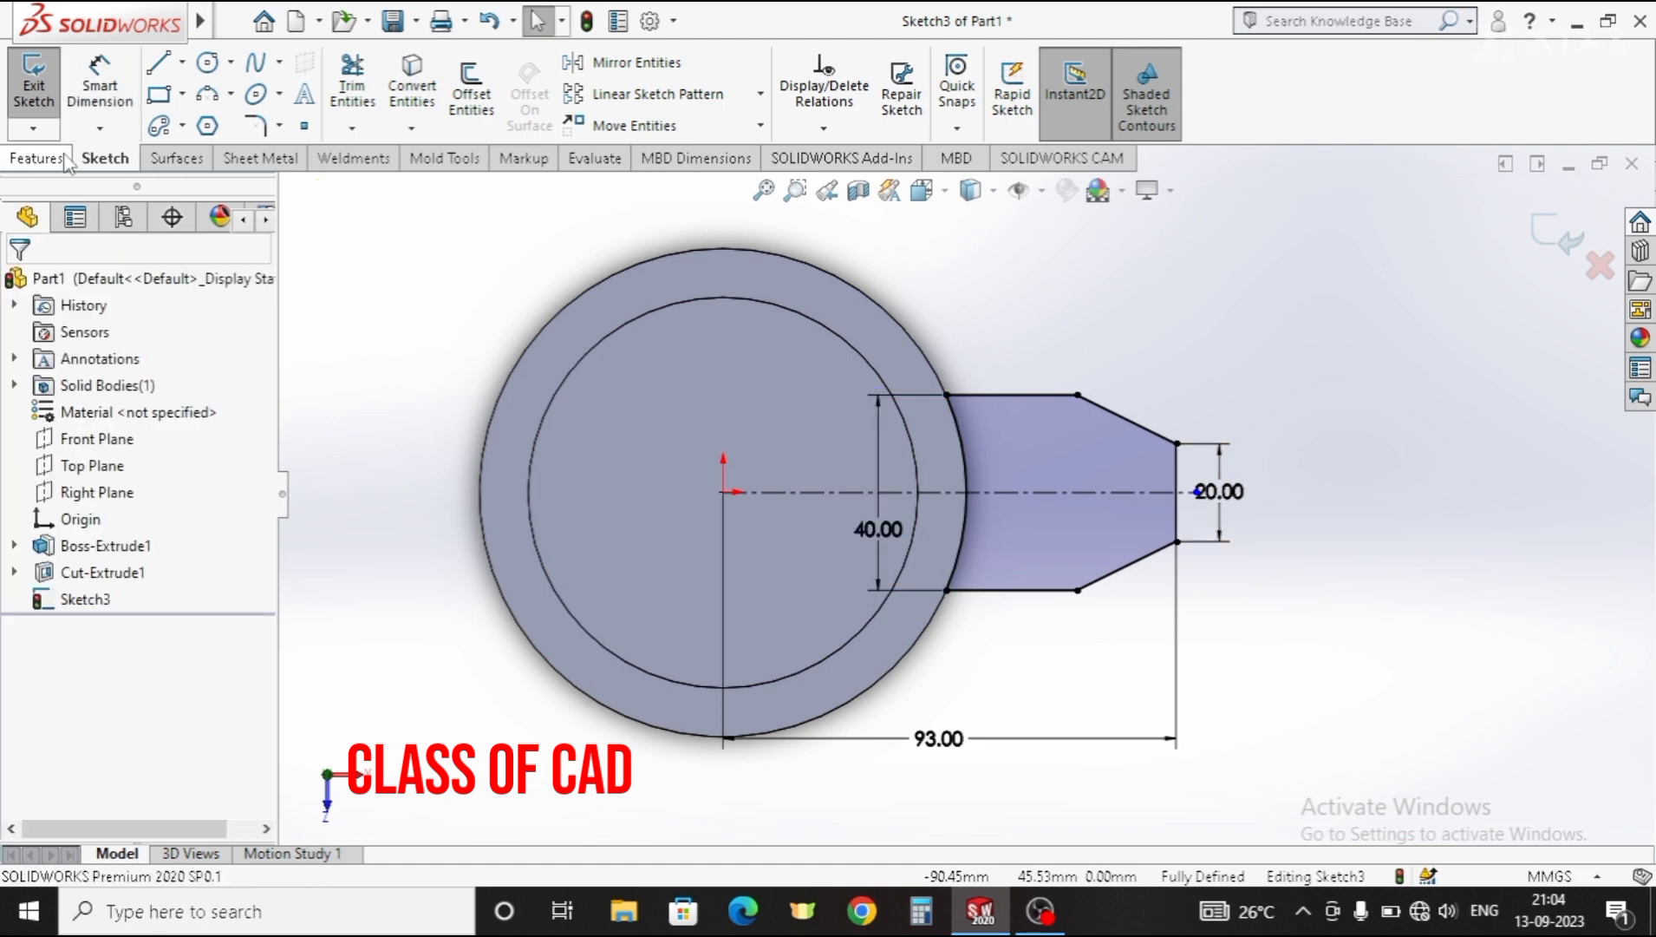
Step: Extrude the tab profile as a boss with Up To Surface, ending at the disc's bottom face and merged with the body
{"action": "left_click", "coordinate": [36, 157]}
{"action": "left_click", "coordinate": [44, 86]}
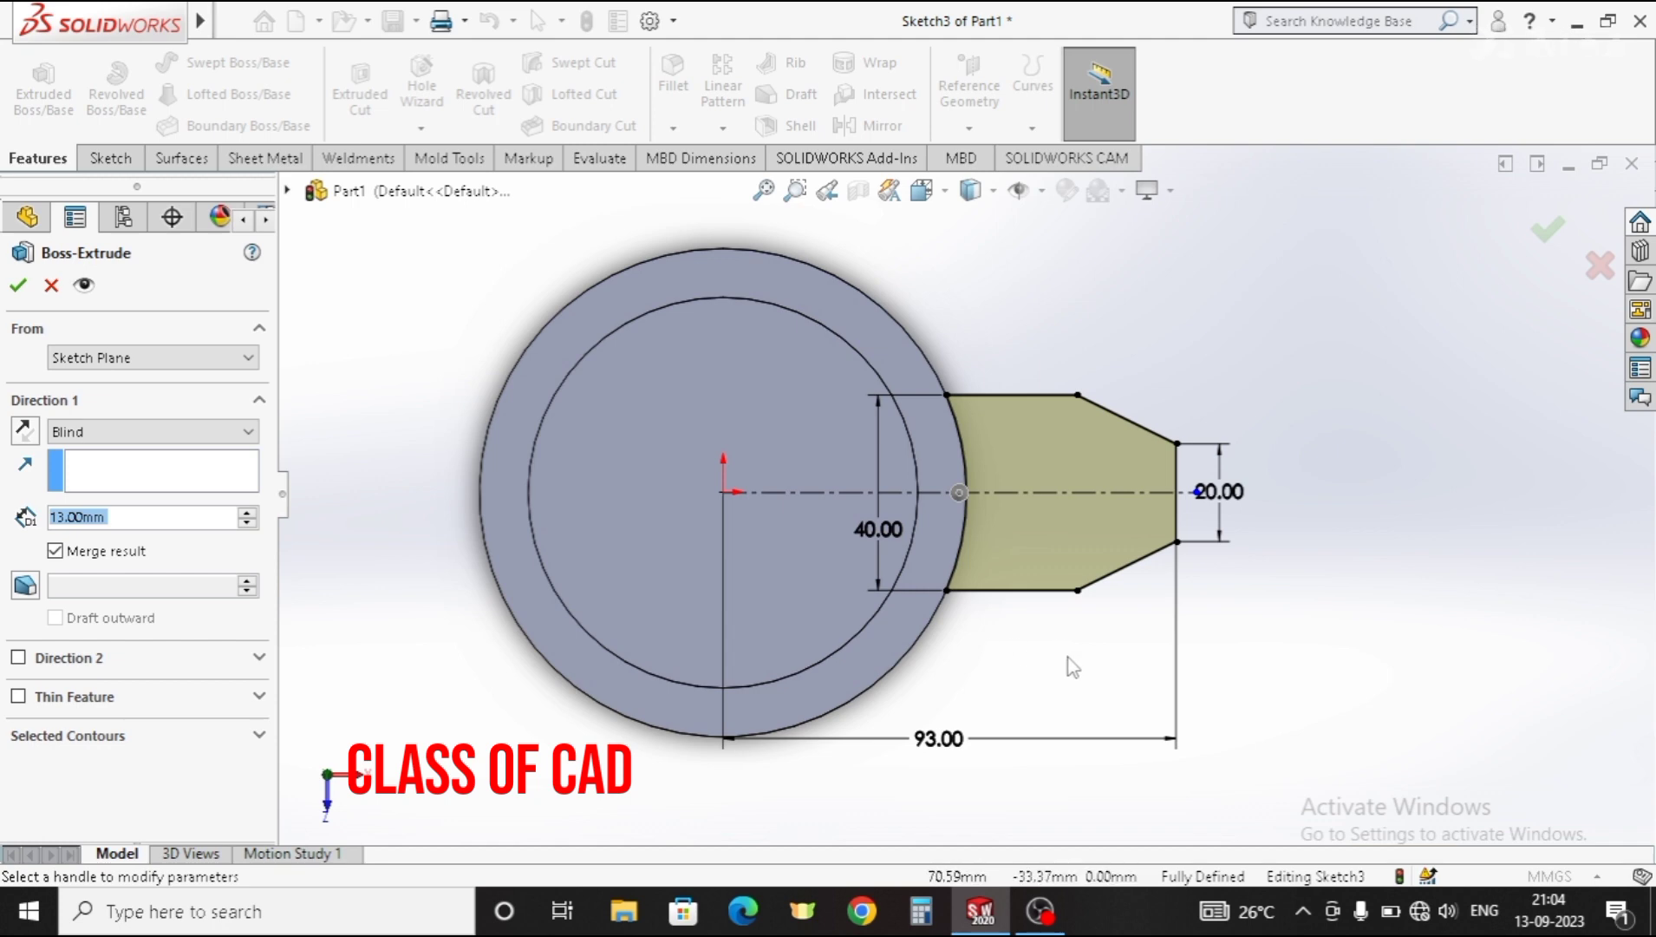
{"action": "left_click", "coordinate": [193, 452]}
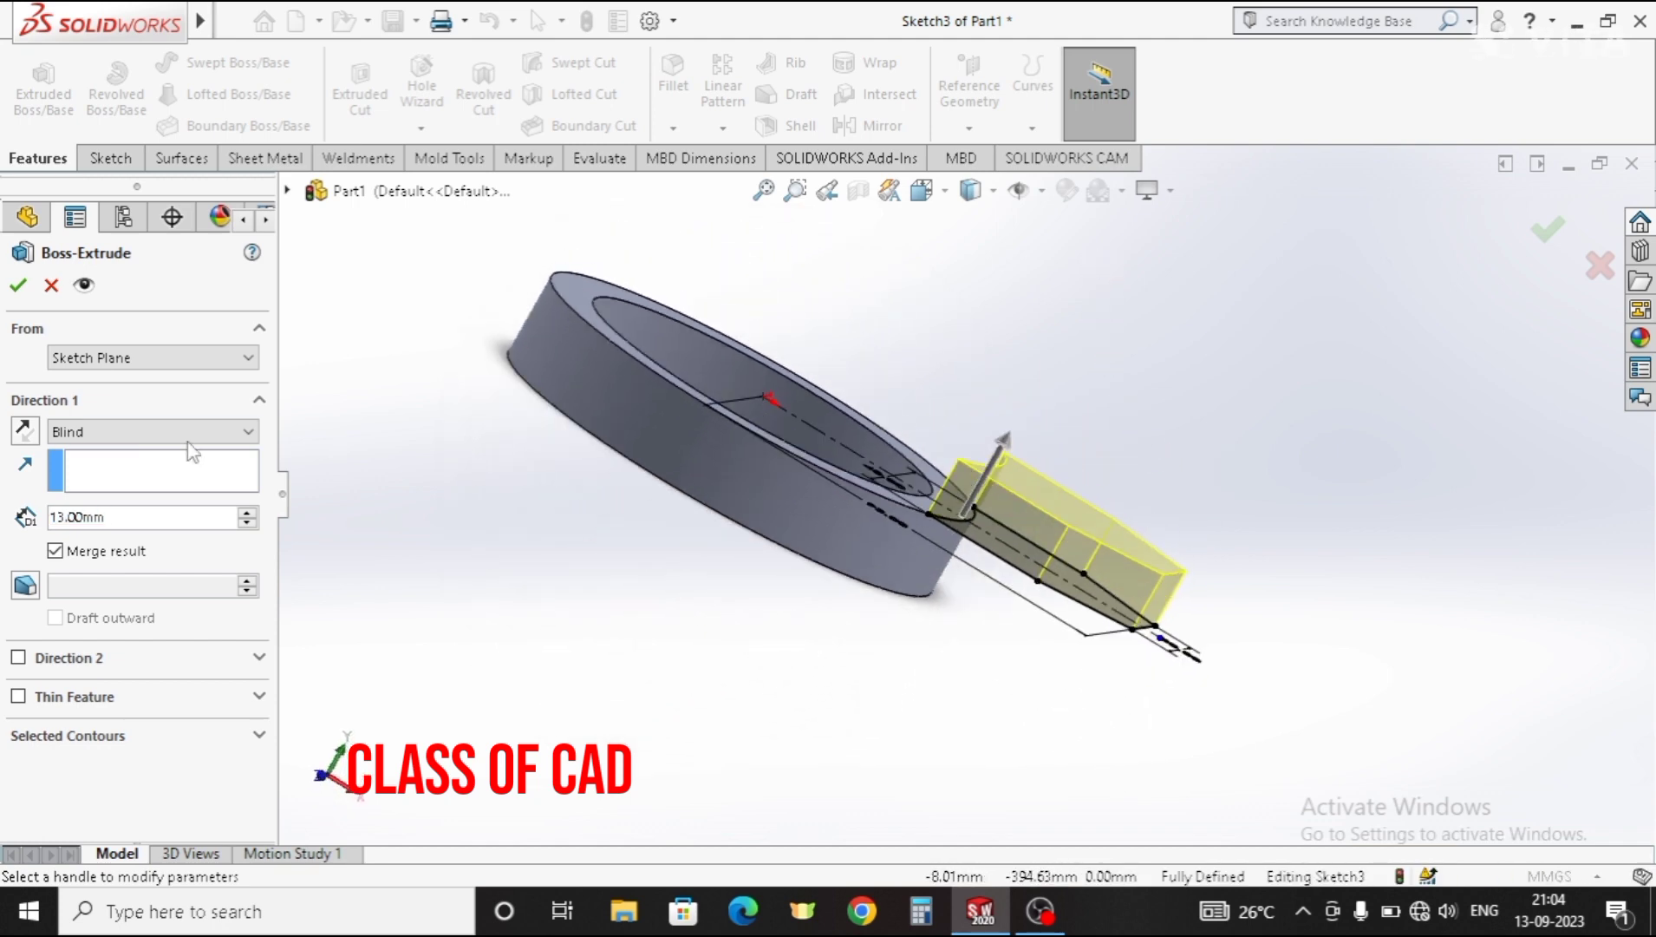
{"action": "left_click", "coordinate": [143, 431]}
{"action": "left_click", "coordinate": [112, 498]}
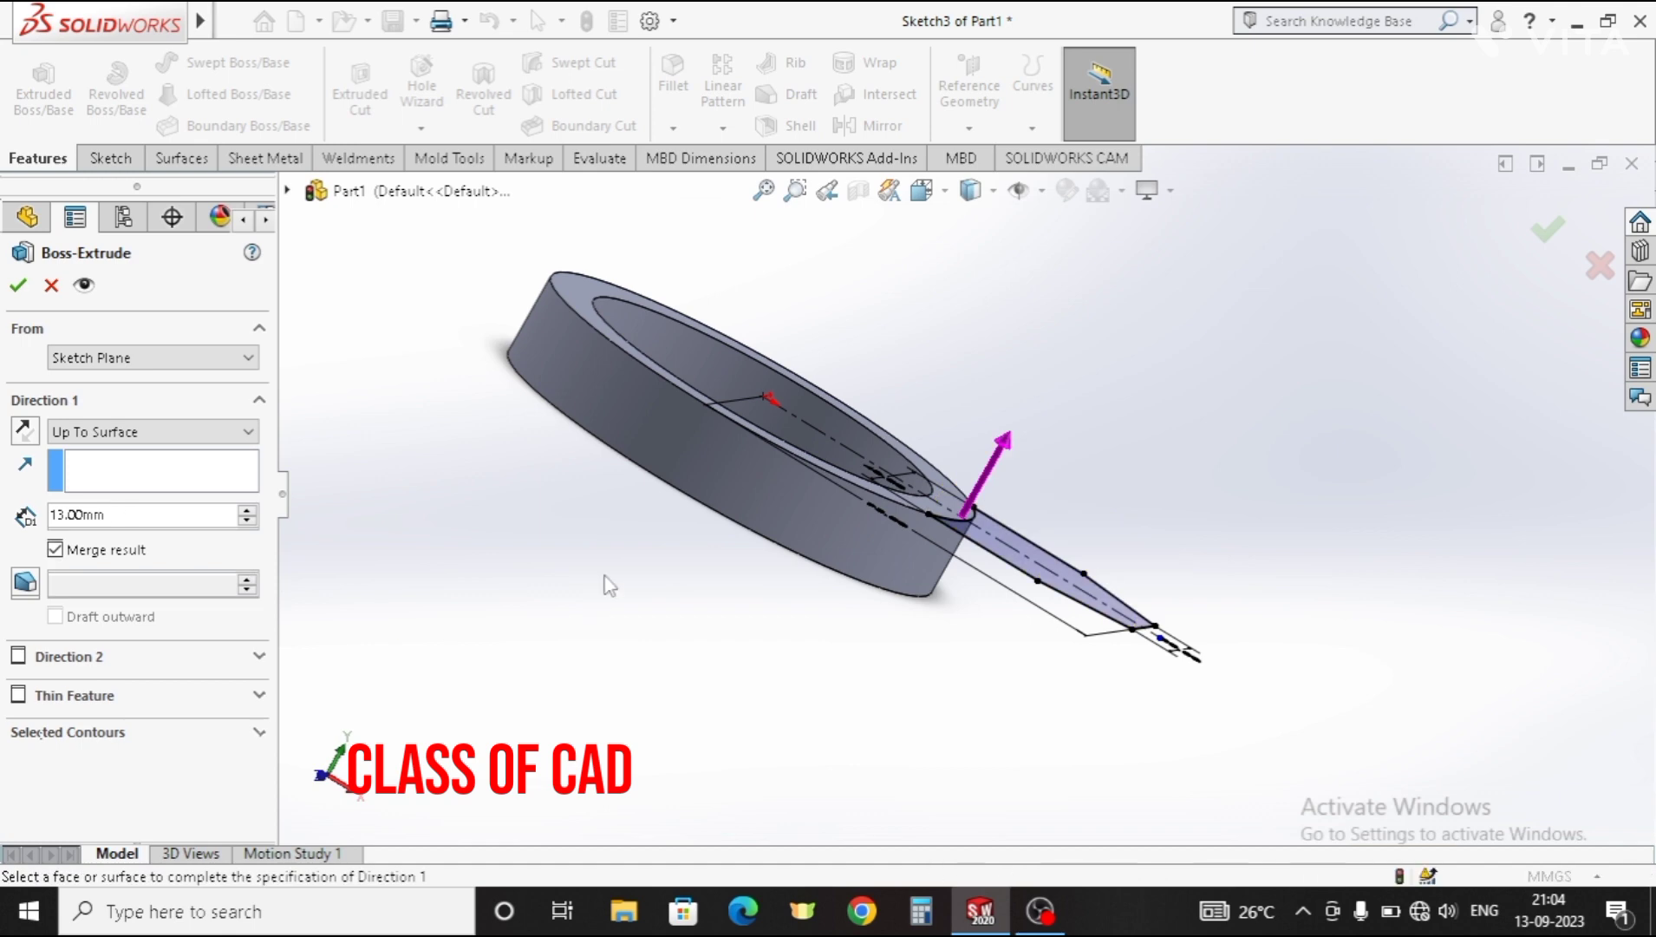
{"action": "middle_click_drag", "start_coordinate": [609, 587], "coordinate": [740, 474]}
{"action": "left_click", "coordinate": [732, 629]}
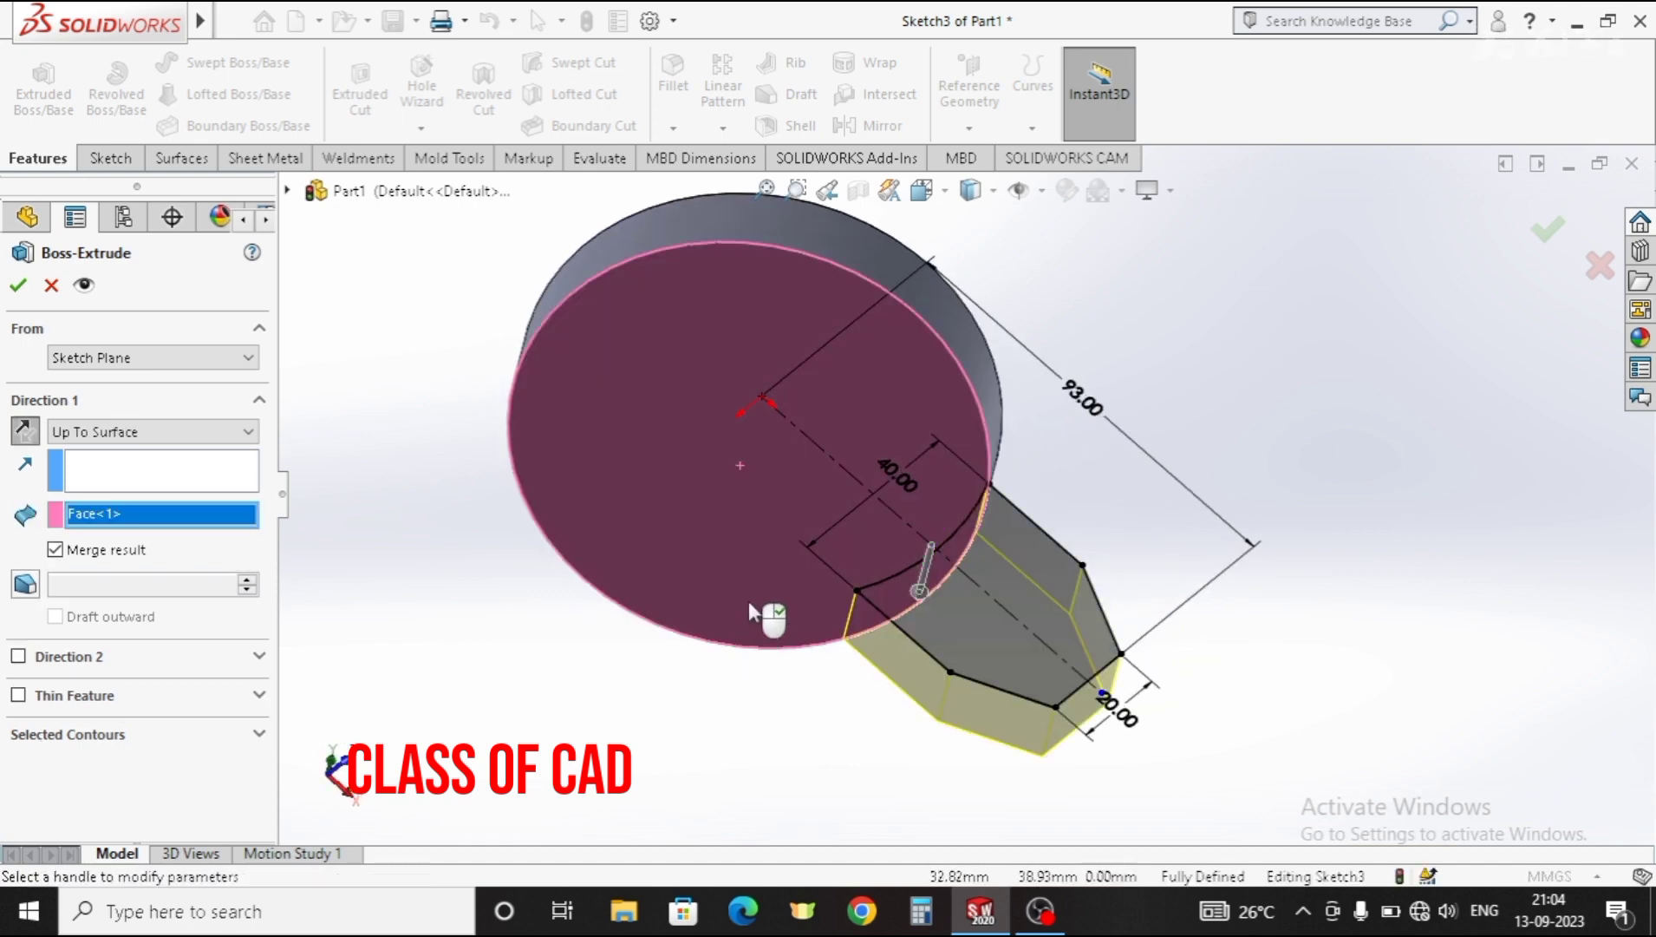
{"action": "middle_click_drag", "start_coordinate": [751, 612], "coordinate": [694, 696]}
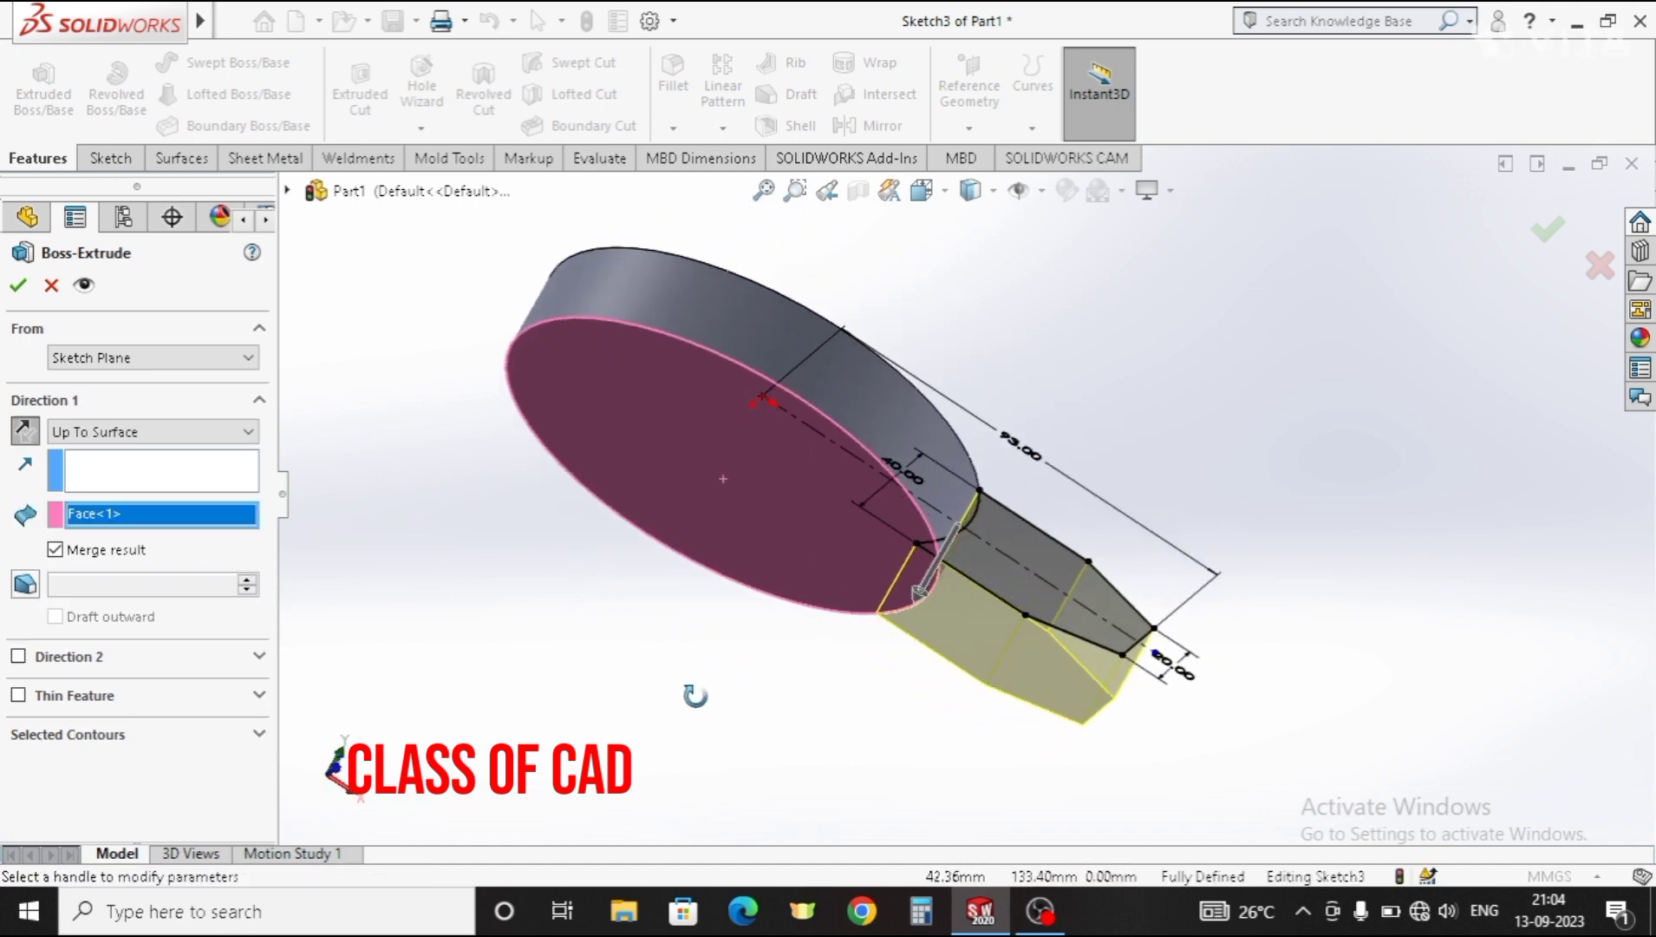
{"action": "left_click", "coordinate": [19, 290]}
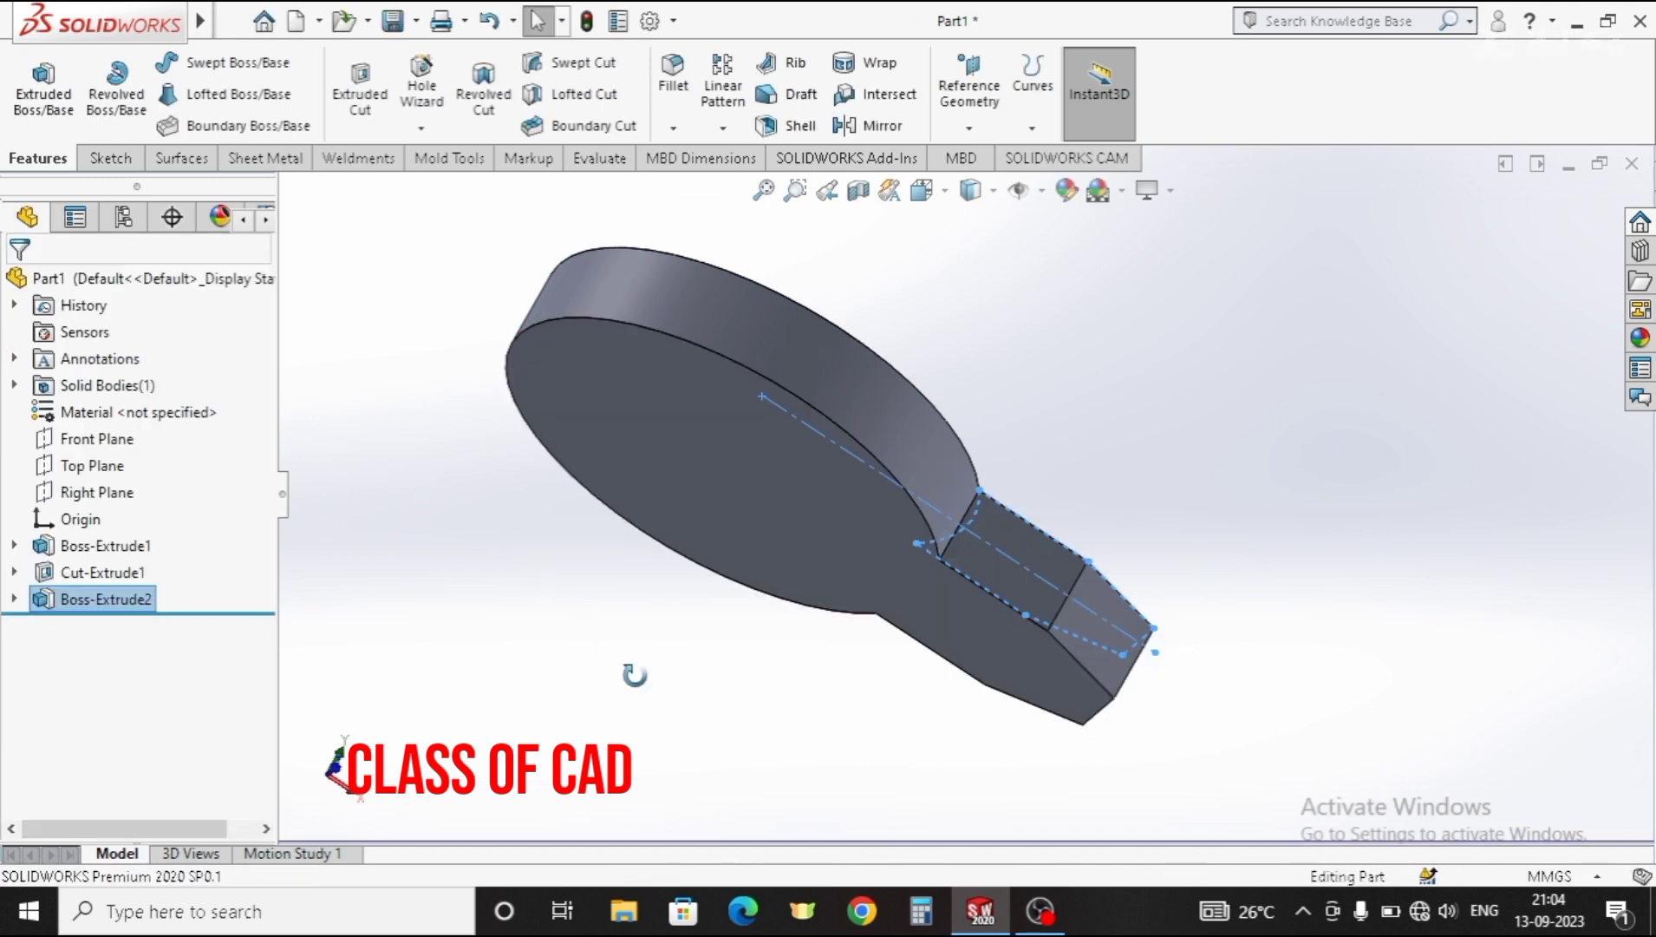
{"action": "middle_click_drag", "start_coordinate": [635, 675], "coordinate": [580, 662]}
{"action": "left_click", "coordinate": [607, 646]}
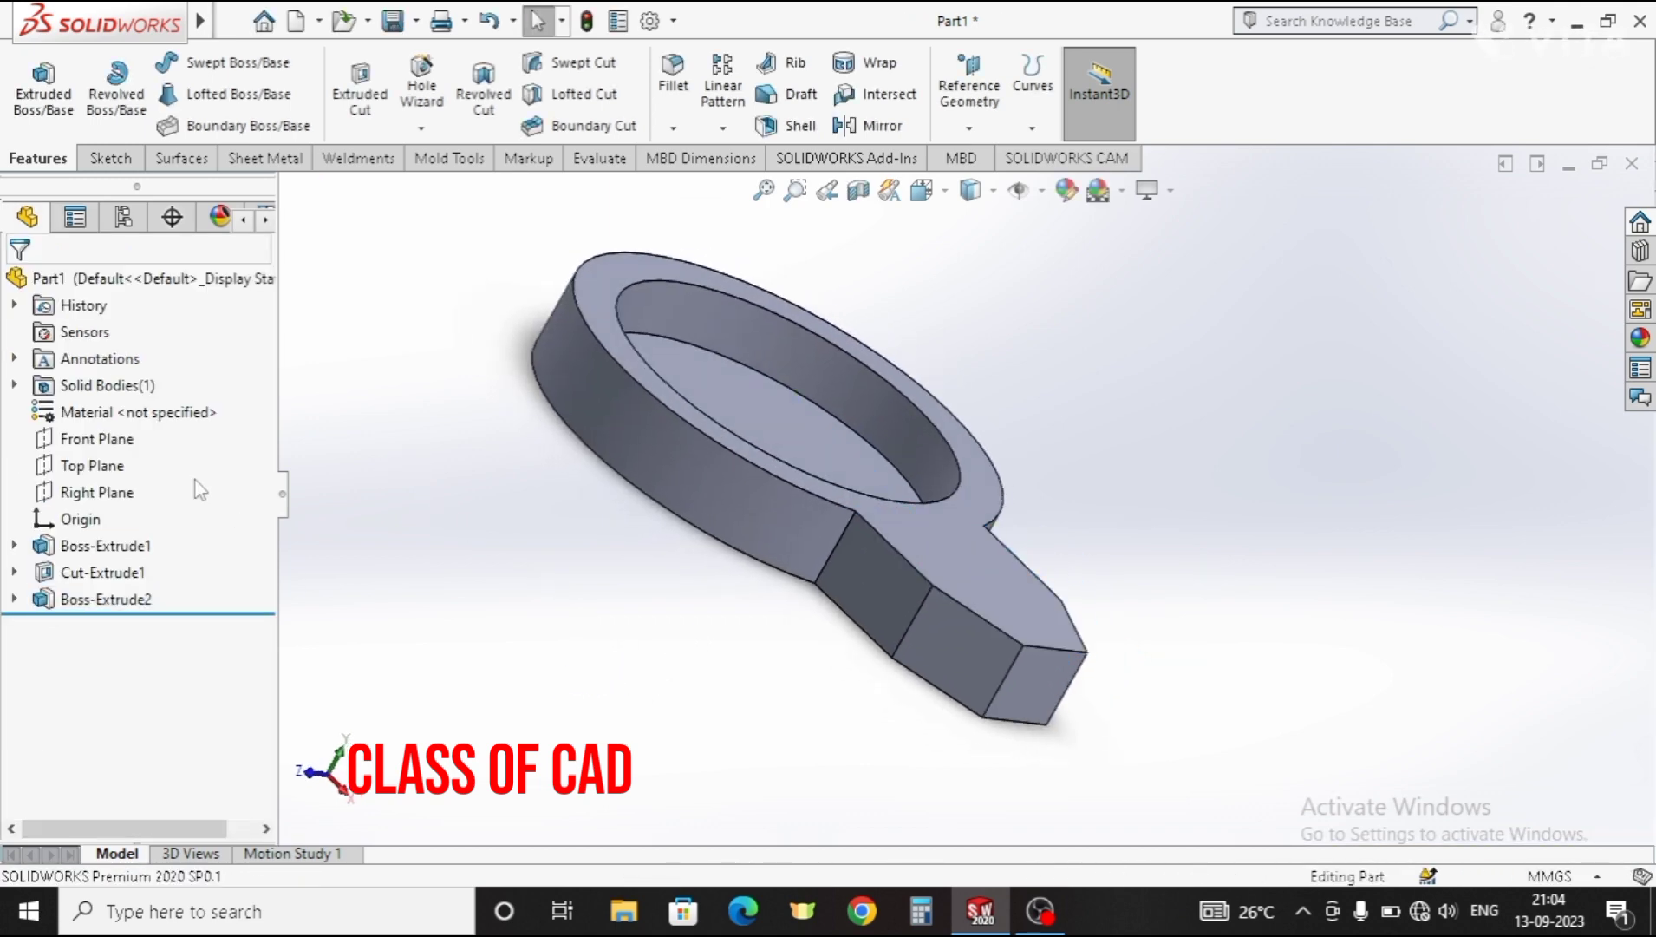
Step: On the Front Plane, sketch a closed profile sloping from the tab's top root corner to a horizontal line about 18 mm long, about 7.5 mm below the top
{"action": "left_click", "coordinate": [106, 438]}
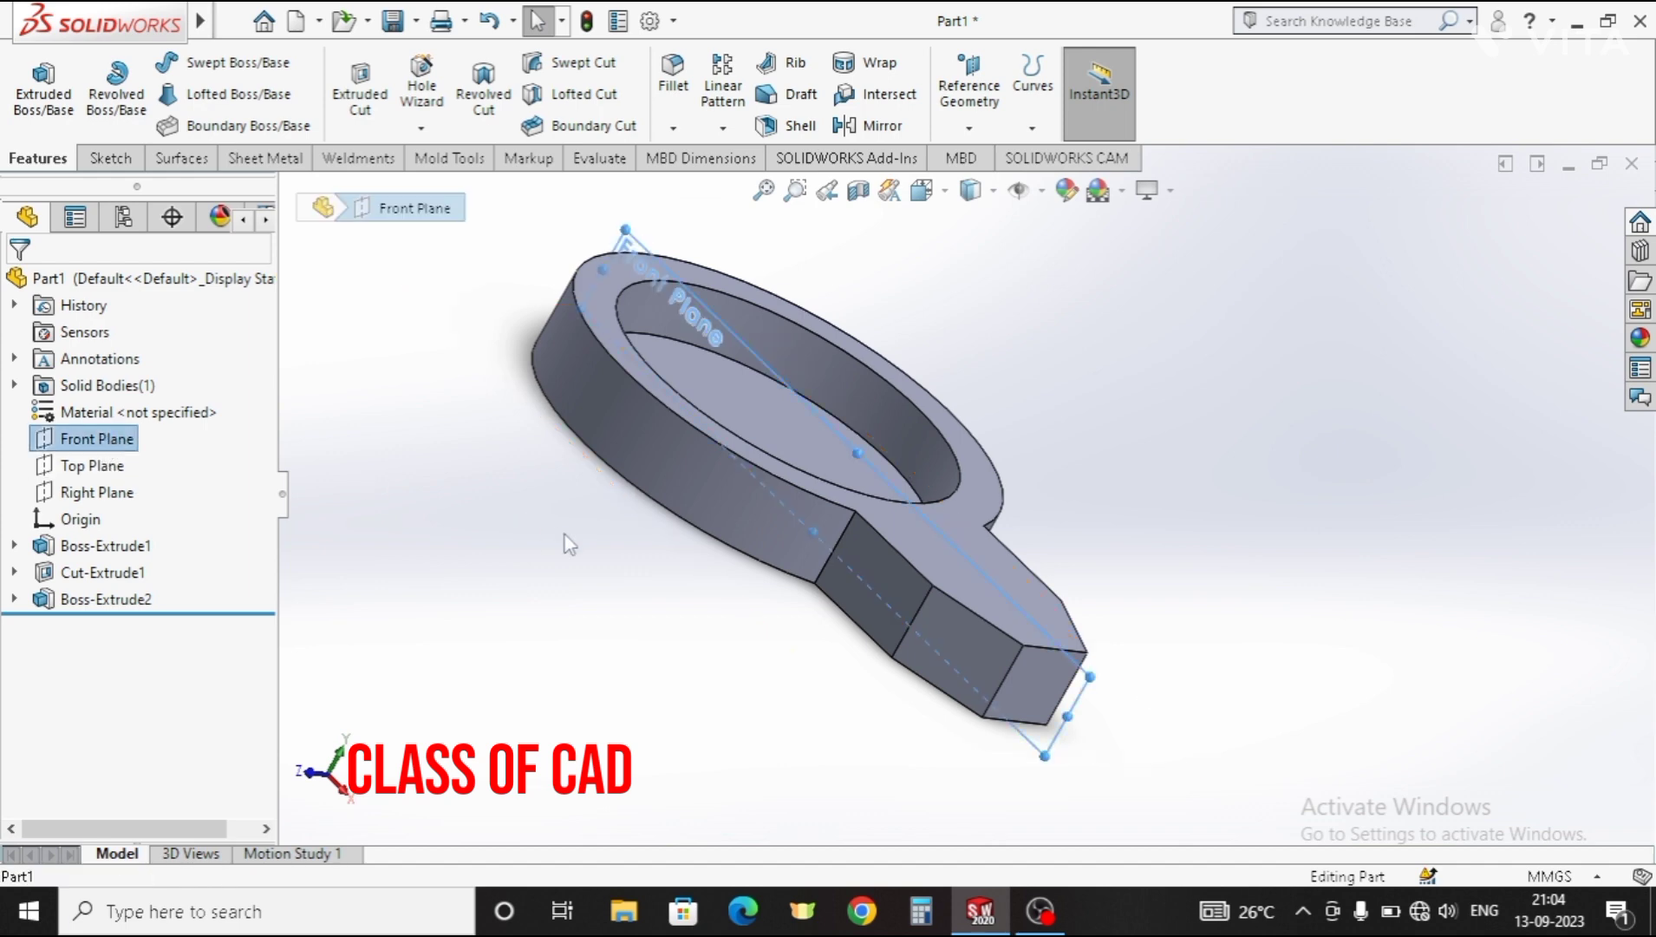
{"action": "middle_click_drag", "start_coordinate": [561, 544], "coordinate": [429, 588]}
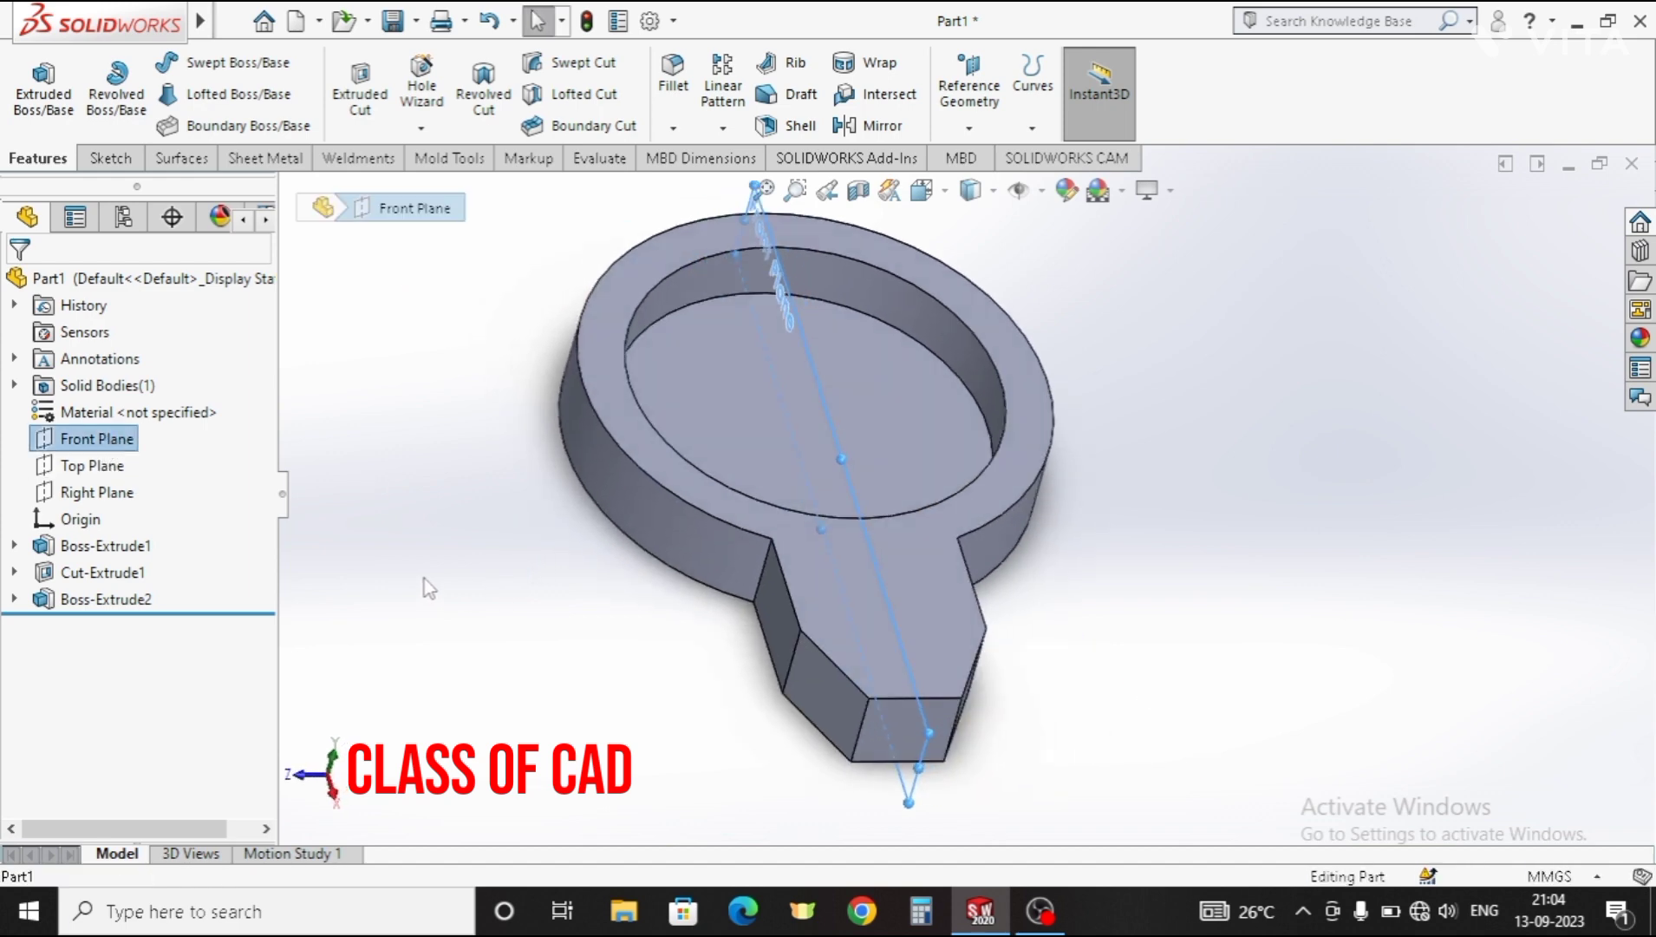
{"action": "left_click", "coordinate": [106, 438]}
{"action": "left_click", "coordinate": [122, 411]}
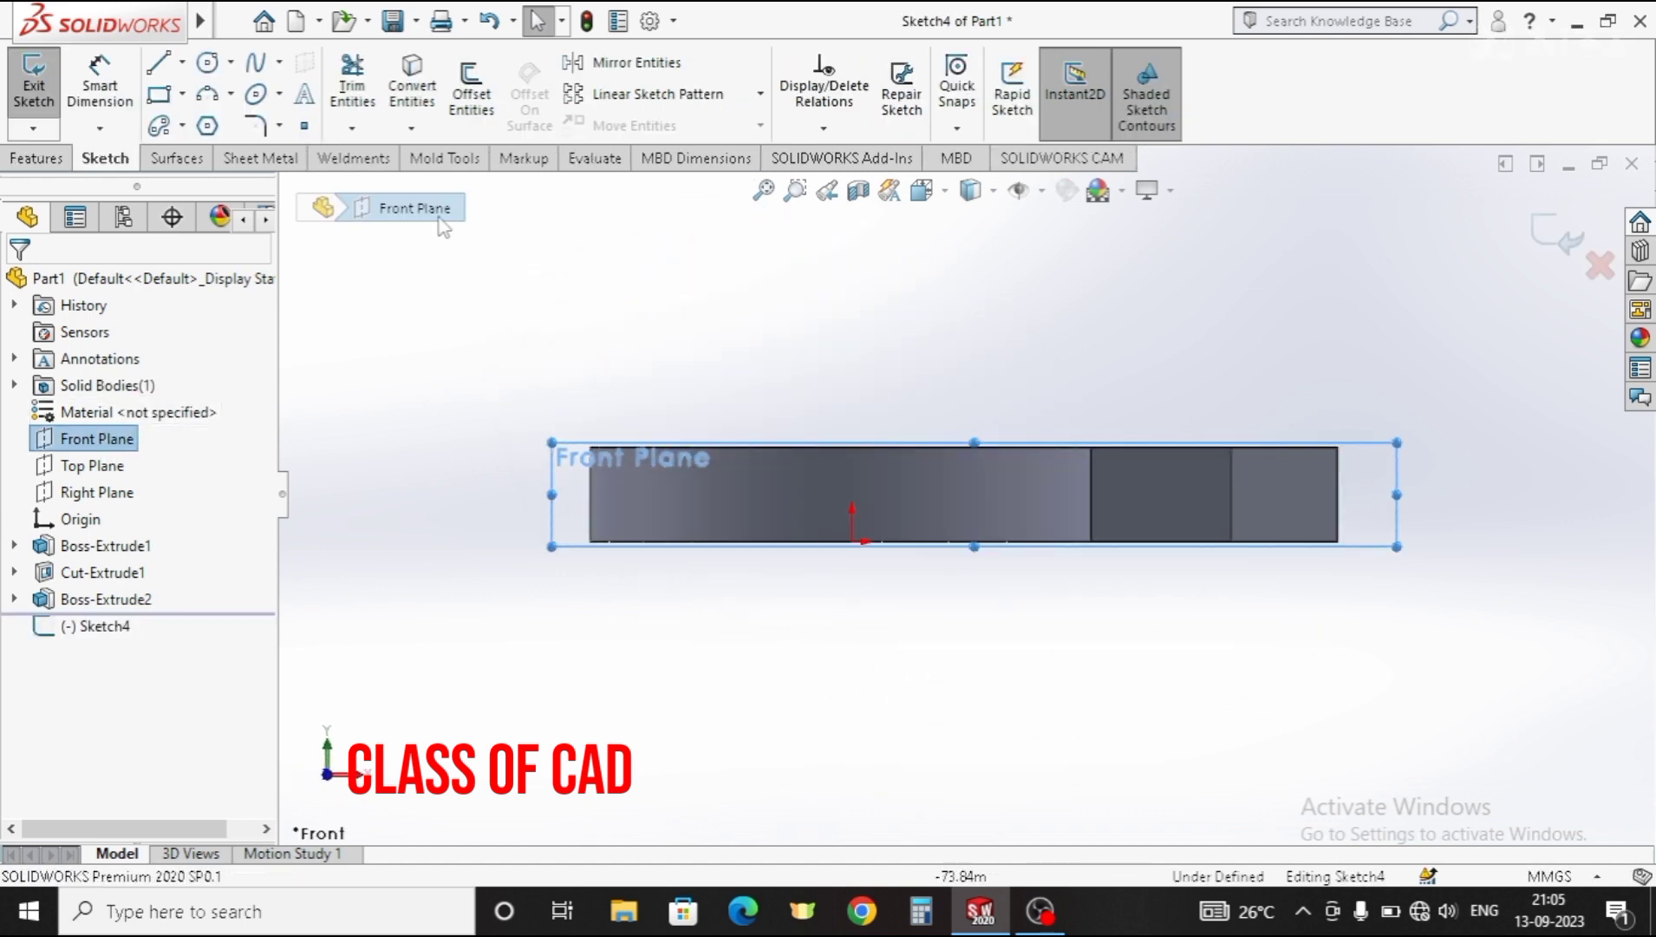
{"action": "left_click", "coordinate": [1091, 447]}
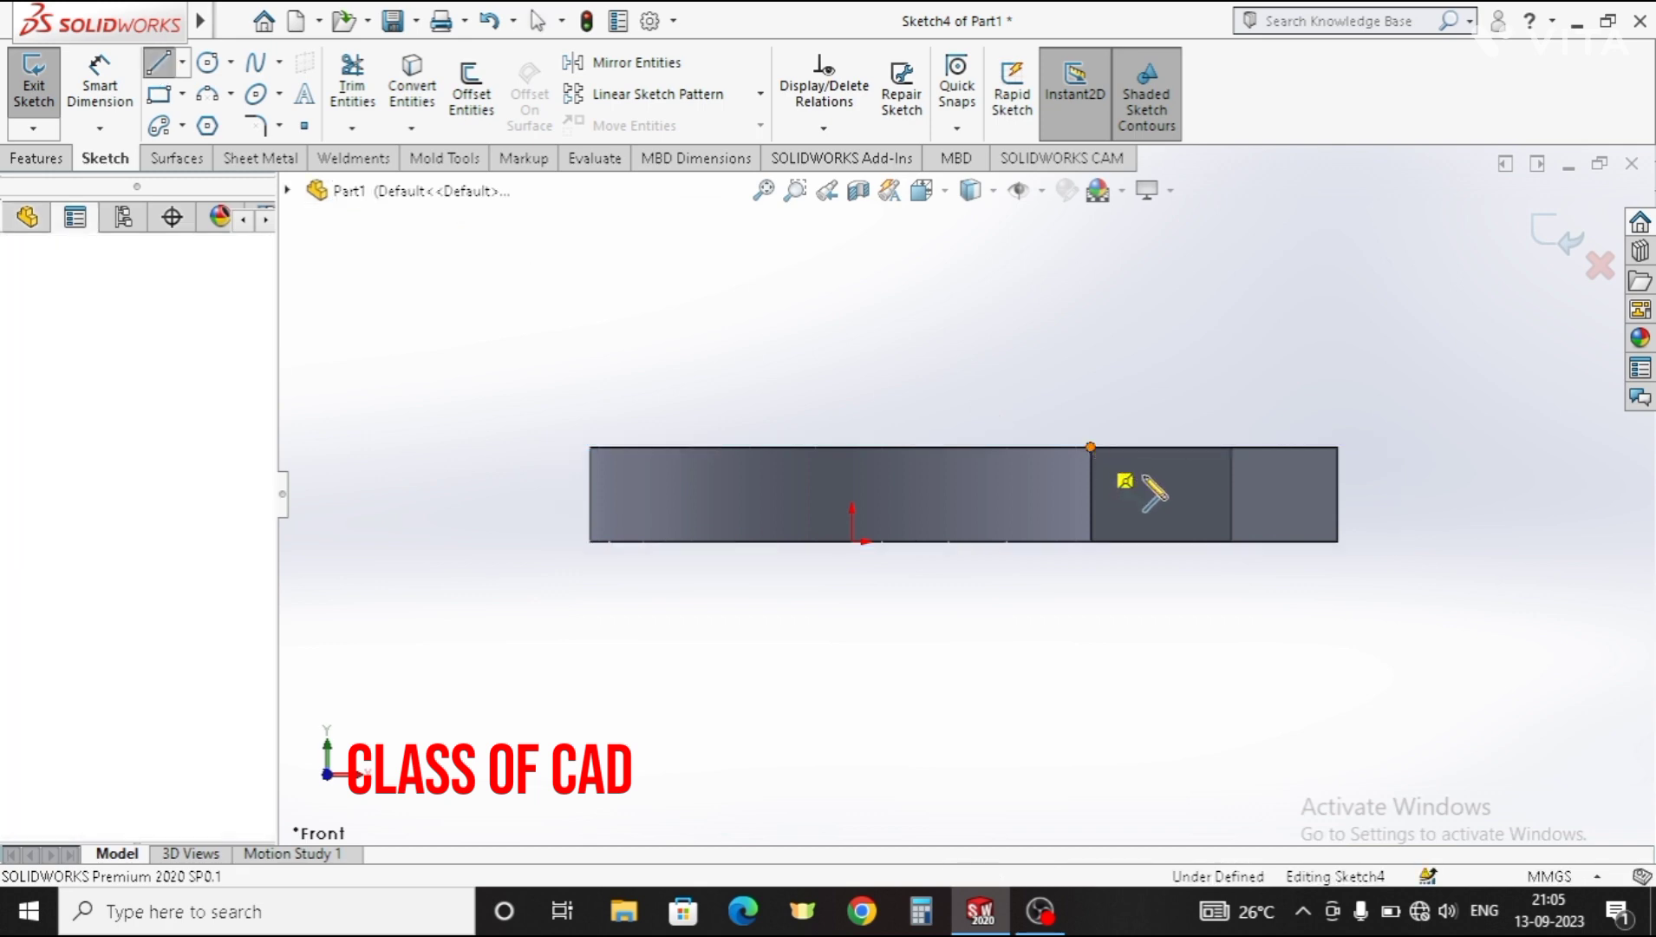
{"action": "left_click", "coordinate": [1243, 485]}
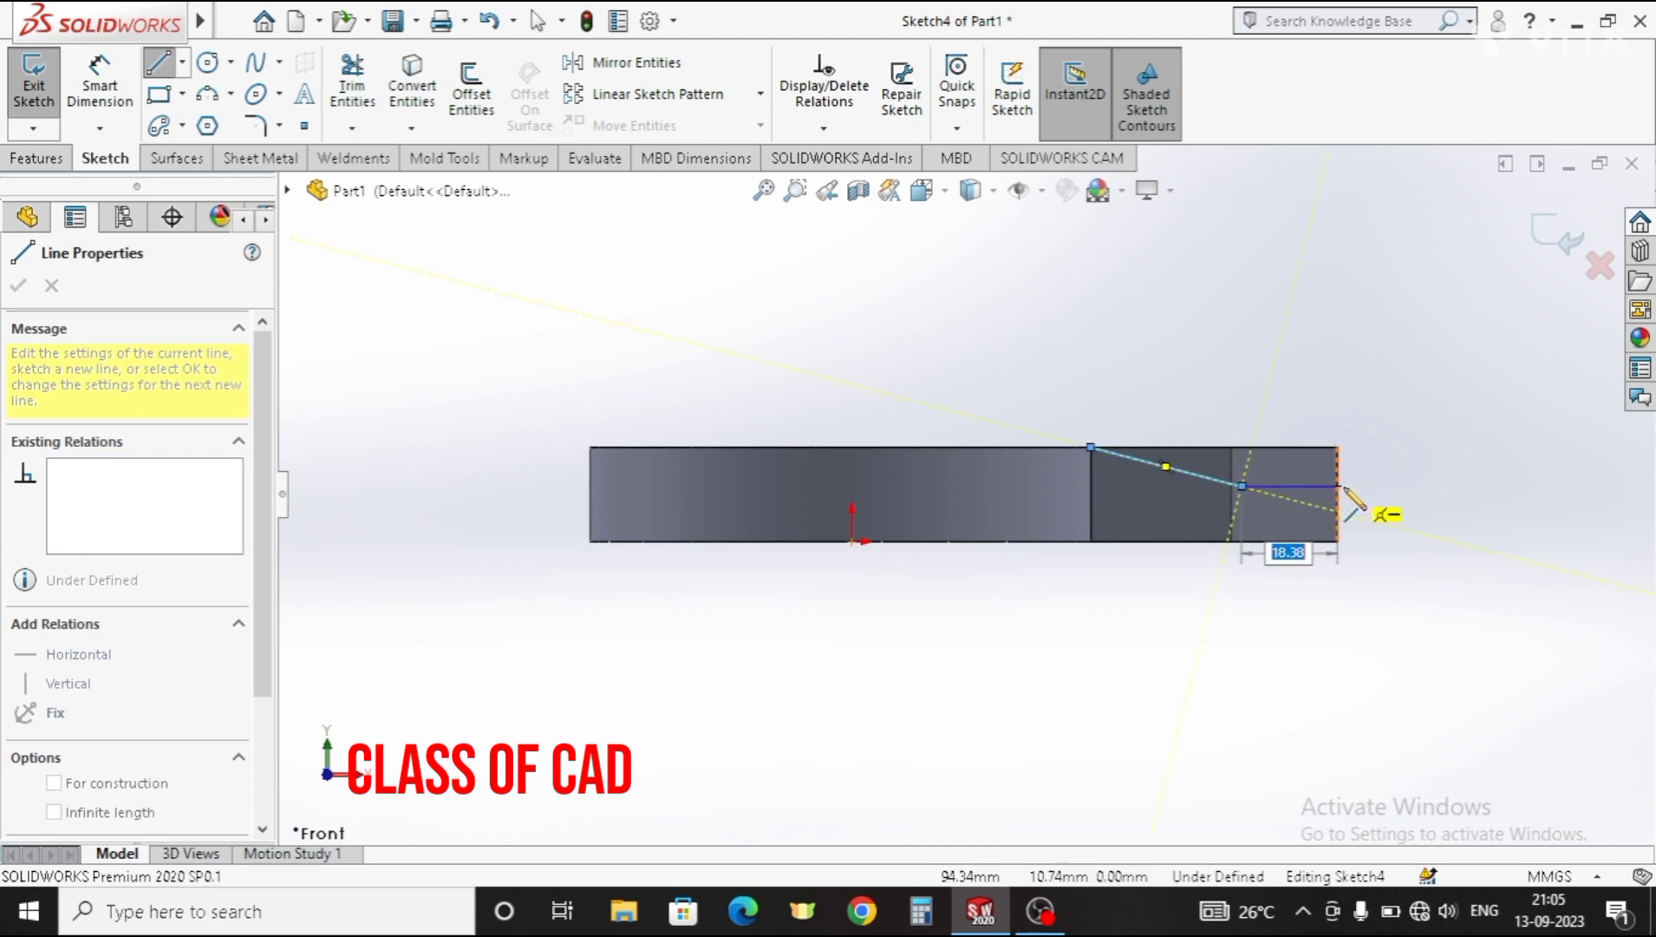
{"action": "left_click", "coordinate": [1338, 485]}
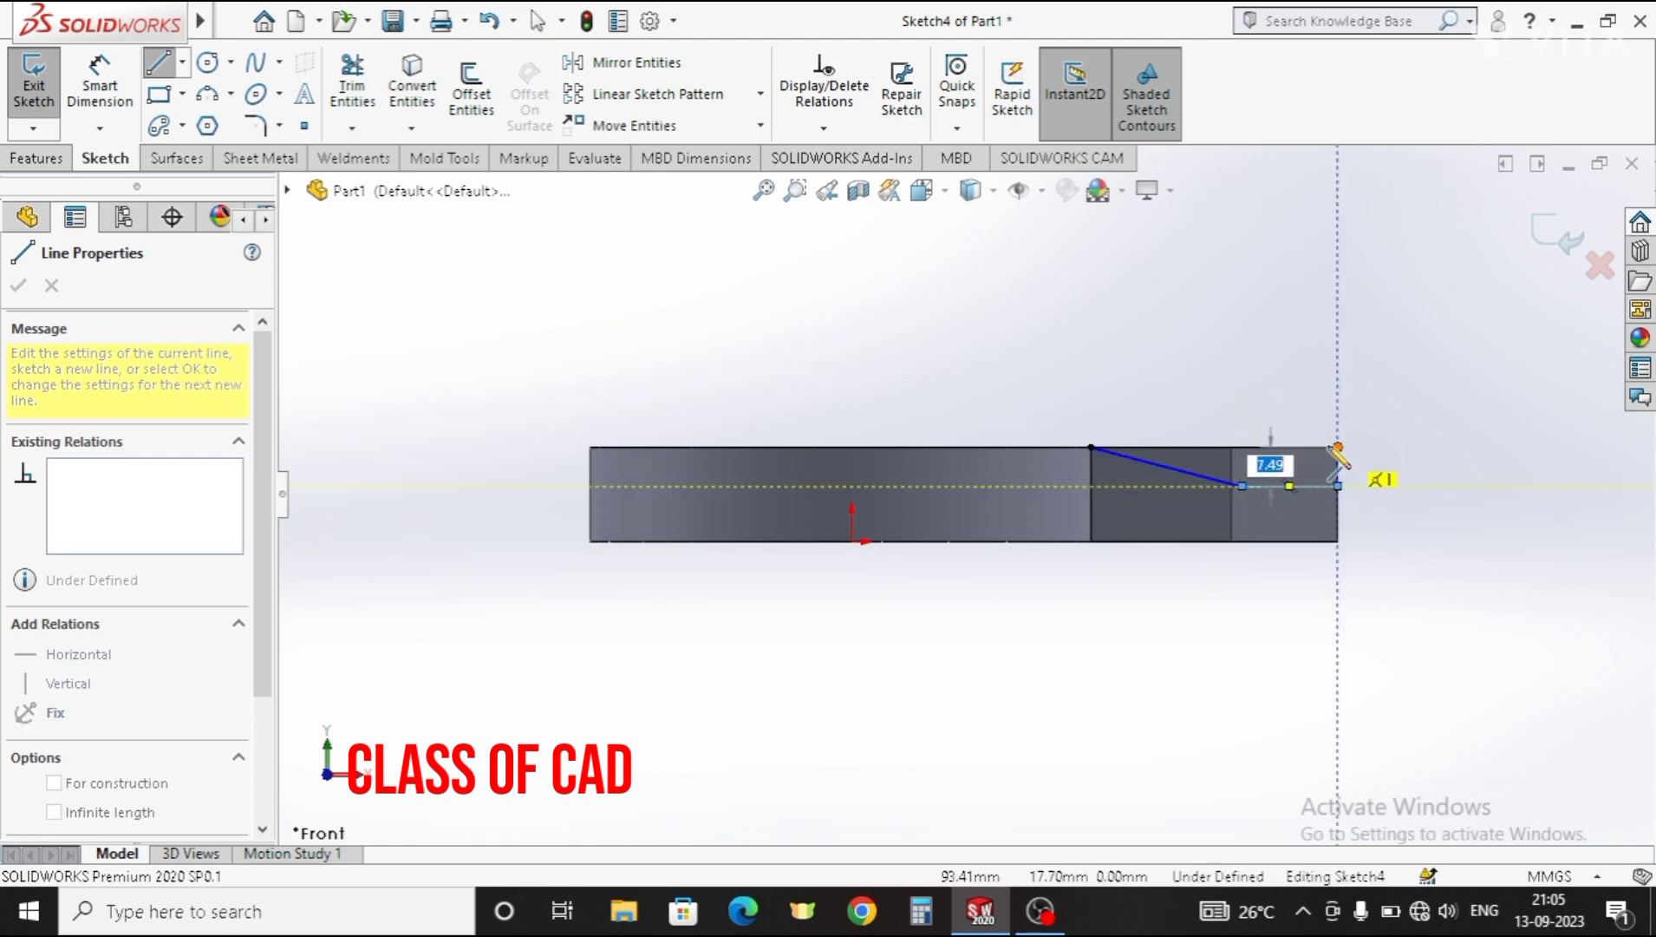
{"action": "left_click", "coordinate": [1338, 447]}
{"action": "left_click", "coordinate": [1091, 446]}
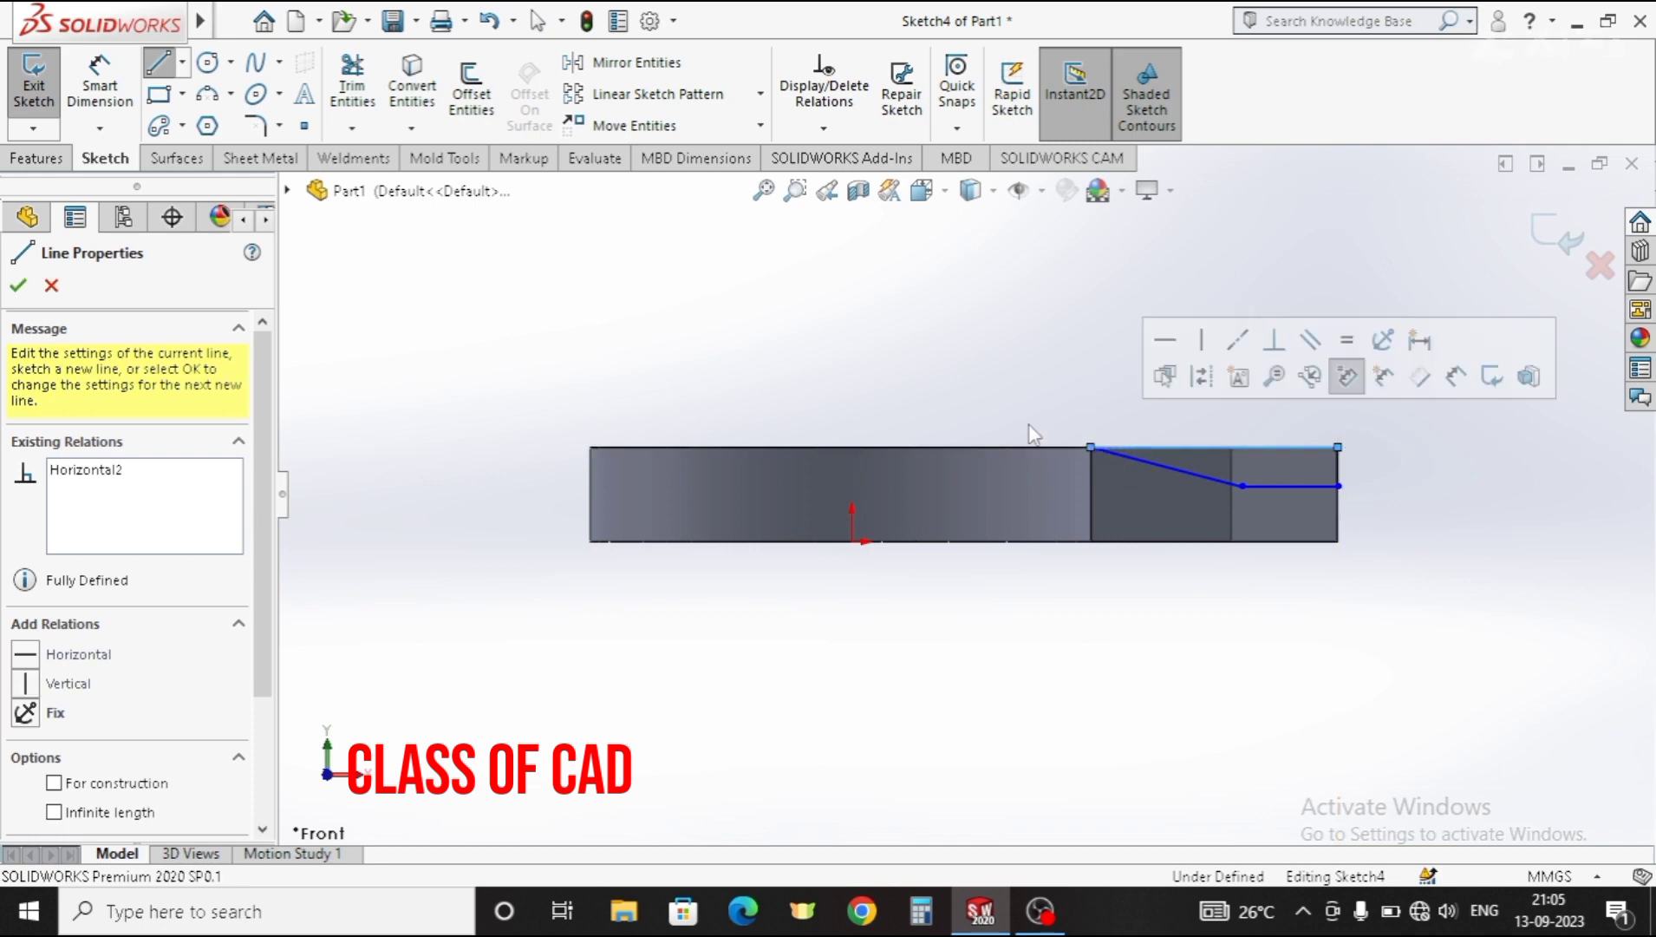
Step: Dimension the height of the profile's lower horizontal line above the tab's bottom outer corner and set it to 10 mm
{"action": "left_click", "coordinate": [104, 110]}
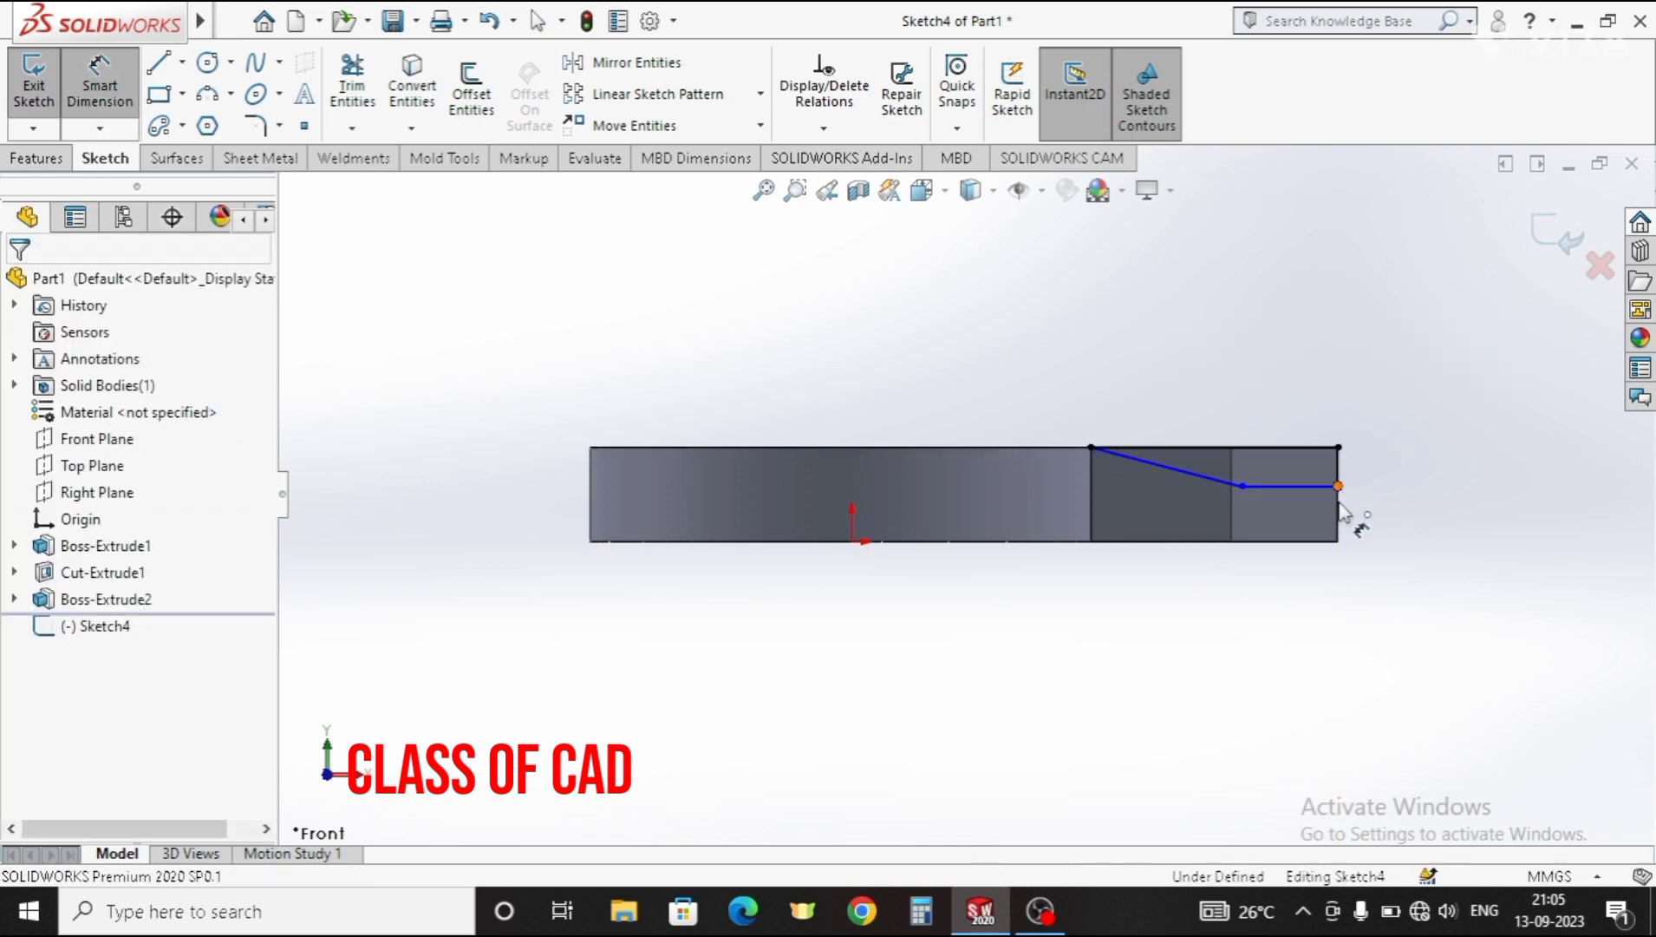
{"action": "left_click", "coordinate": [1337, 543]}
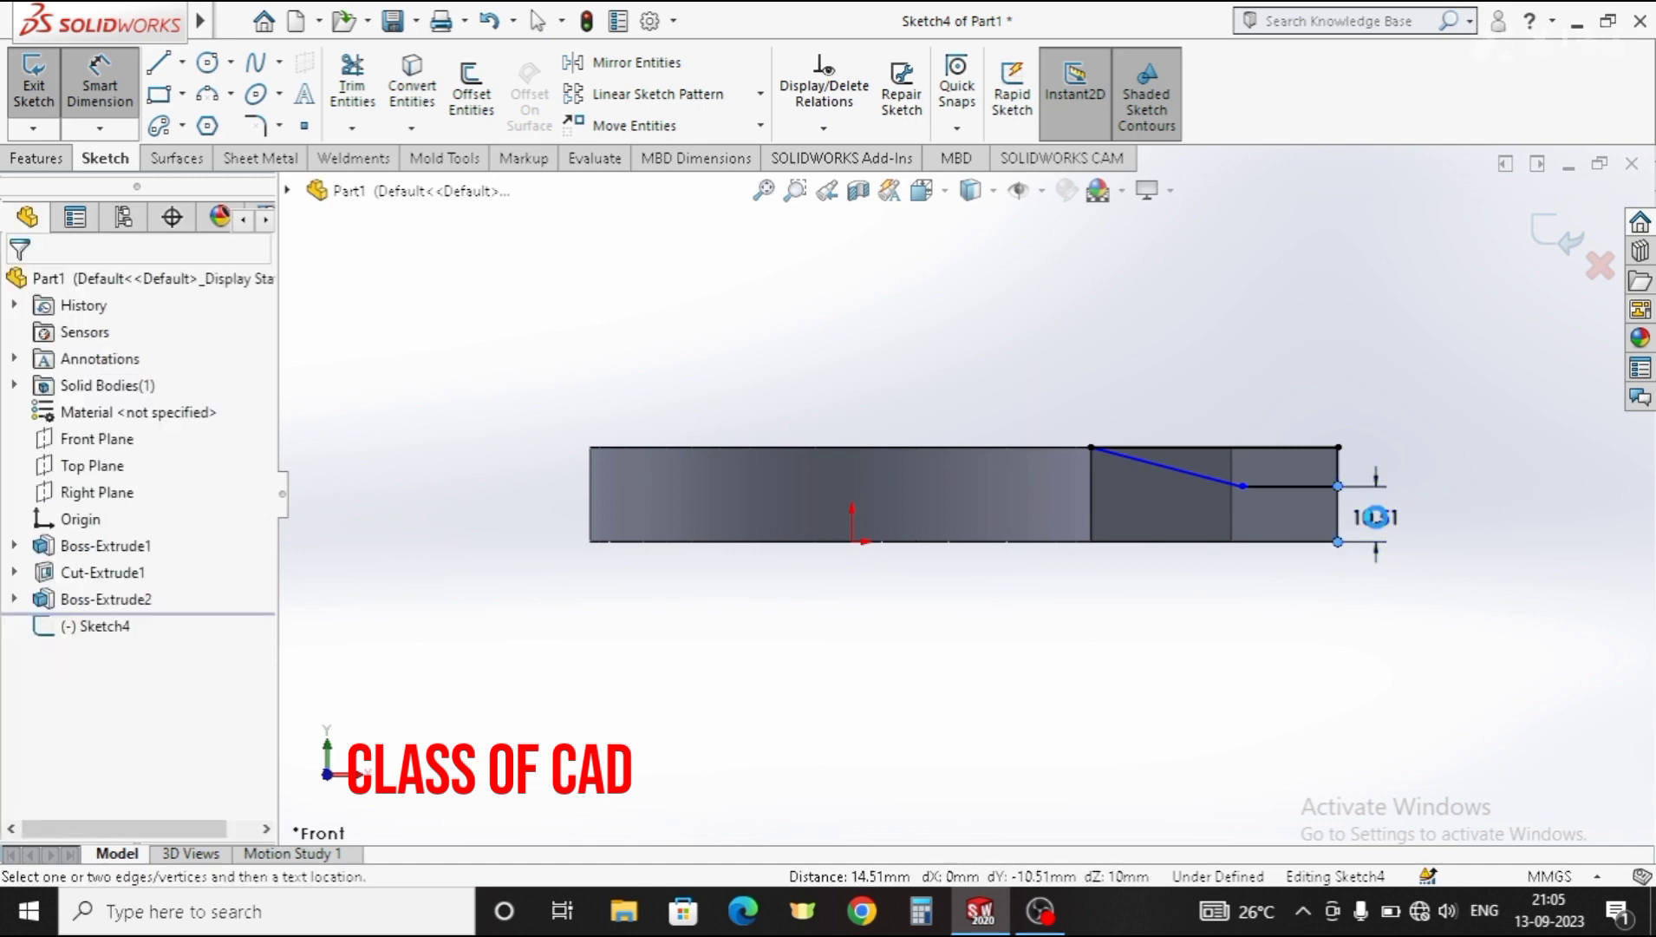
{"action": "left_click", "coordinate": [1375, 518]}
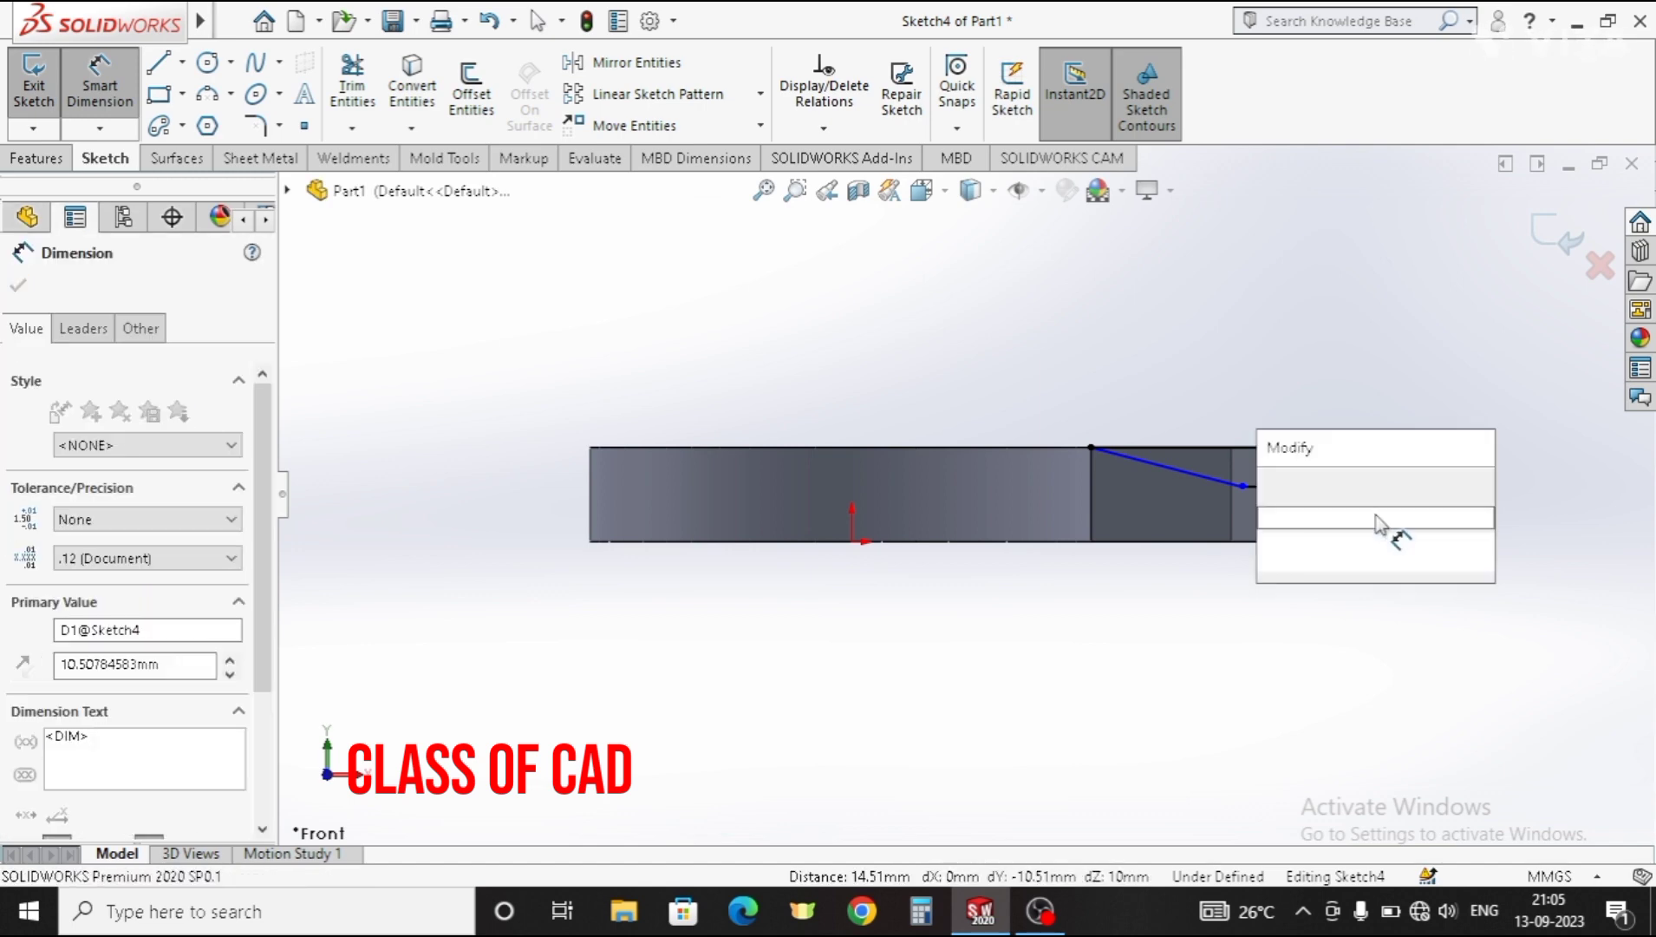
{"action": "type", "text": "10"}
{"action": "key", "text": "Escape"}
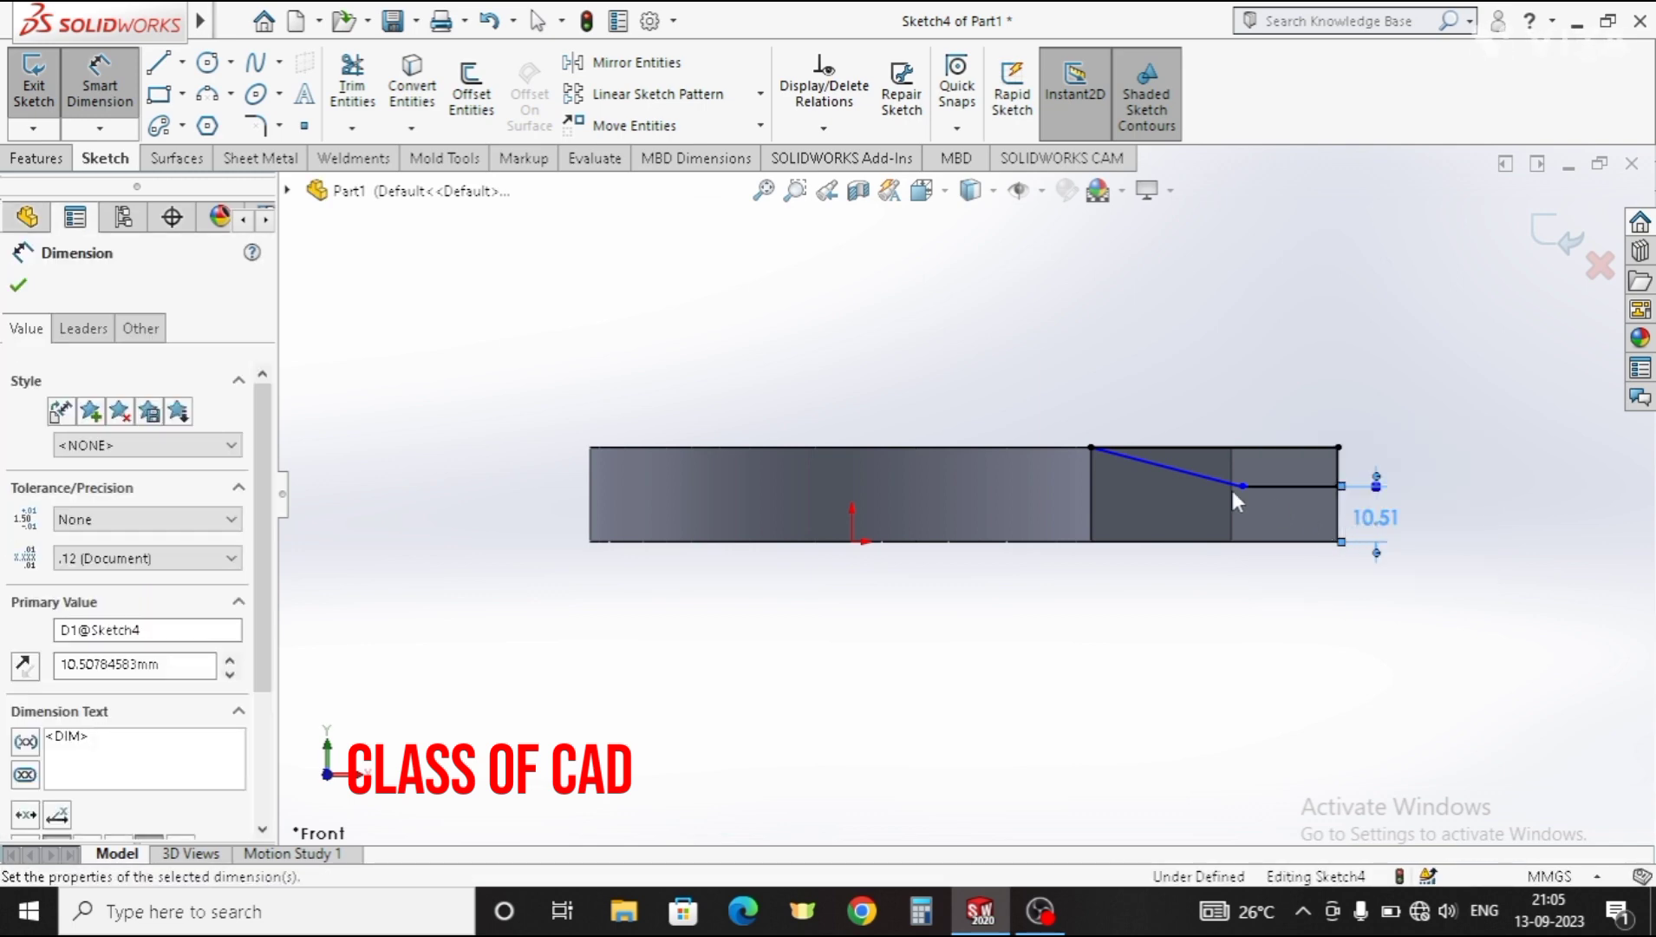
Step: Make the lower end of the sloped line coincident with the tab's vertical shoulder edge
{"action": "left_click", "coordinate": [1239, 489]}
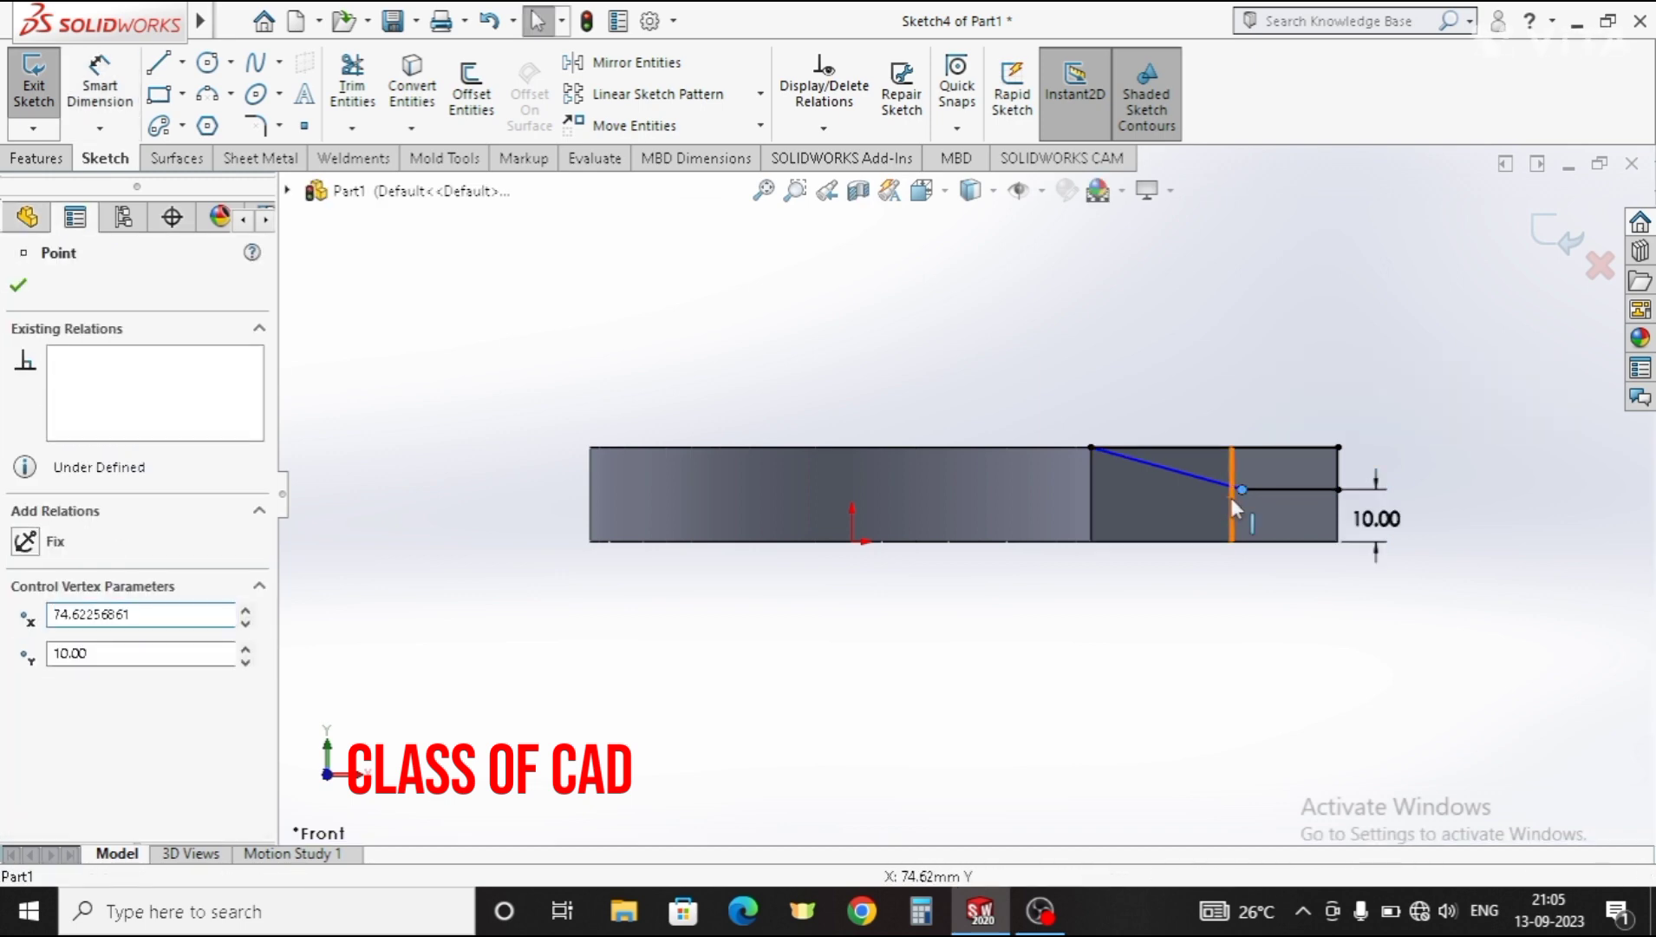
{"action": "left_click", "coordinate": [1232, 502]}
{"action": "left_click", "coordinate": [1242, 489]}
{"action": "left_click", "coordinate": [1283, 448], "text": "ctrl"}
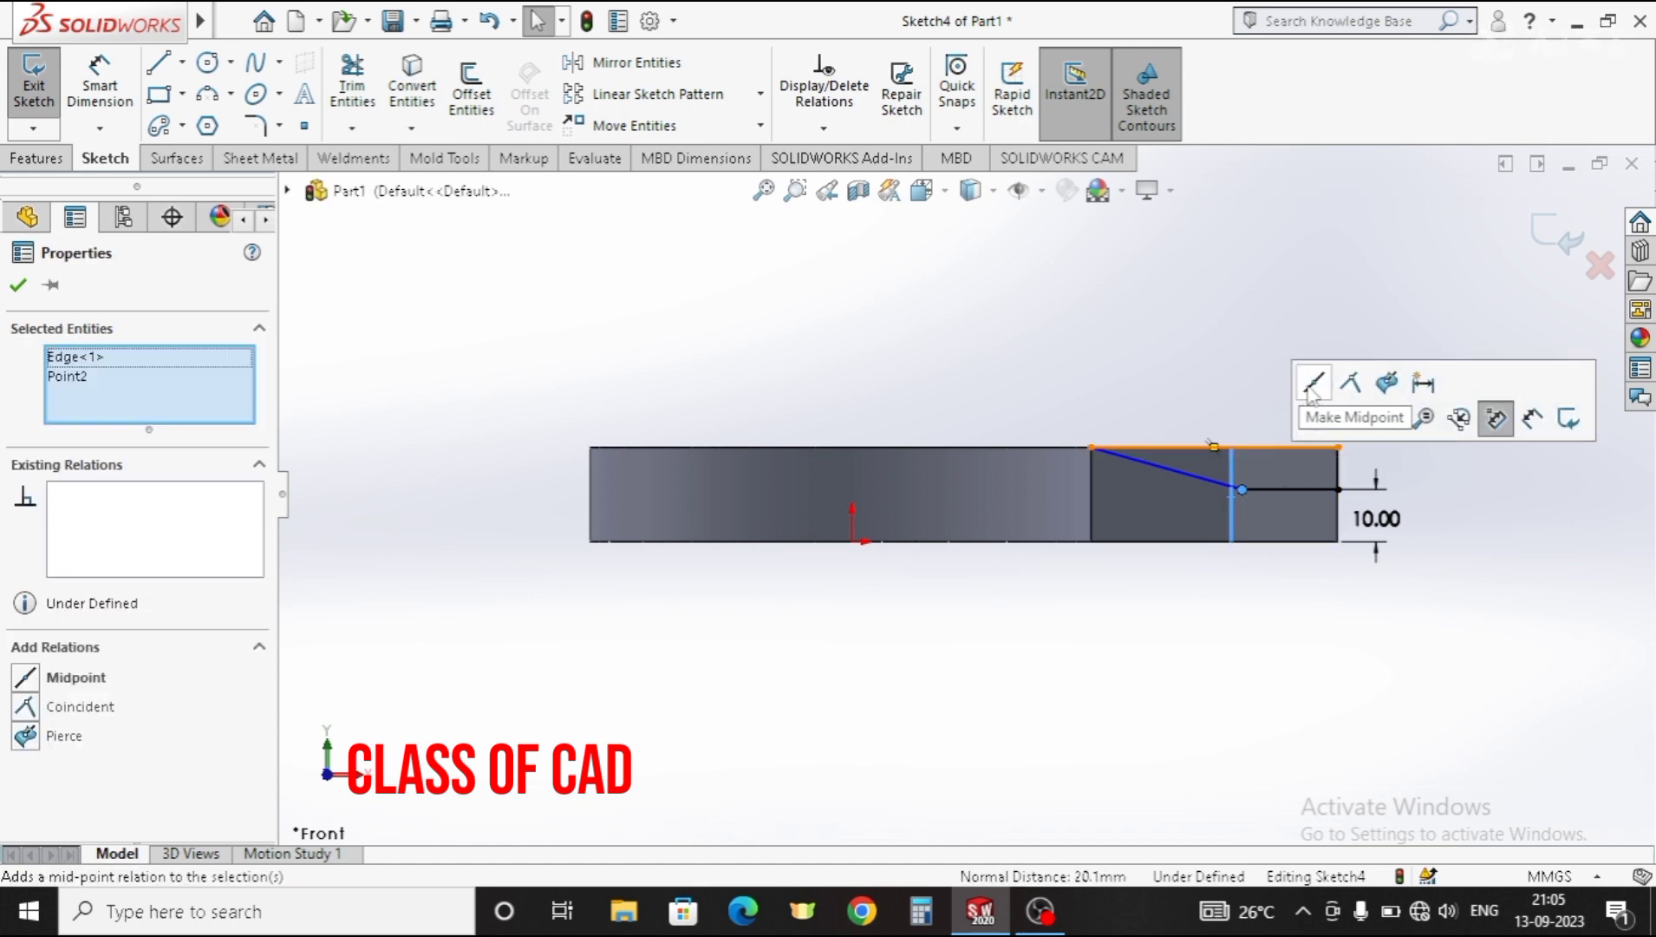
{"action": "left_click", "coordinate": [1349, 386]}
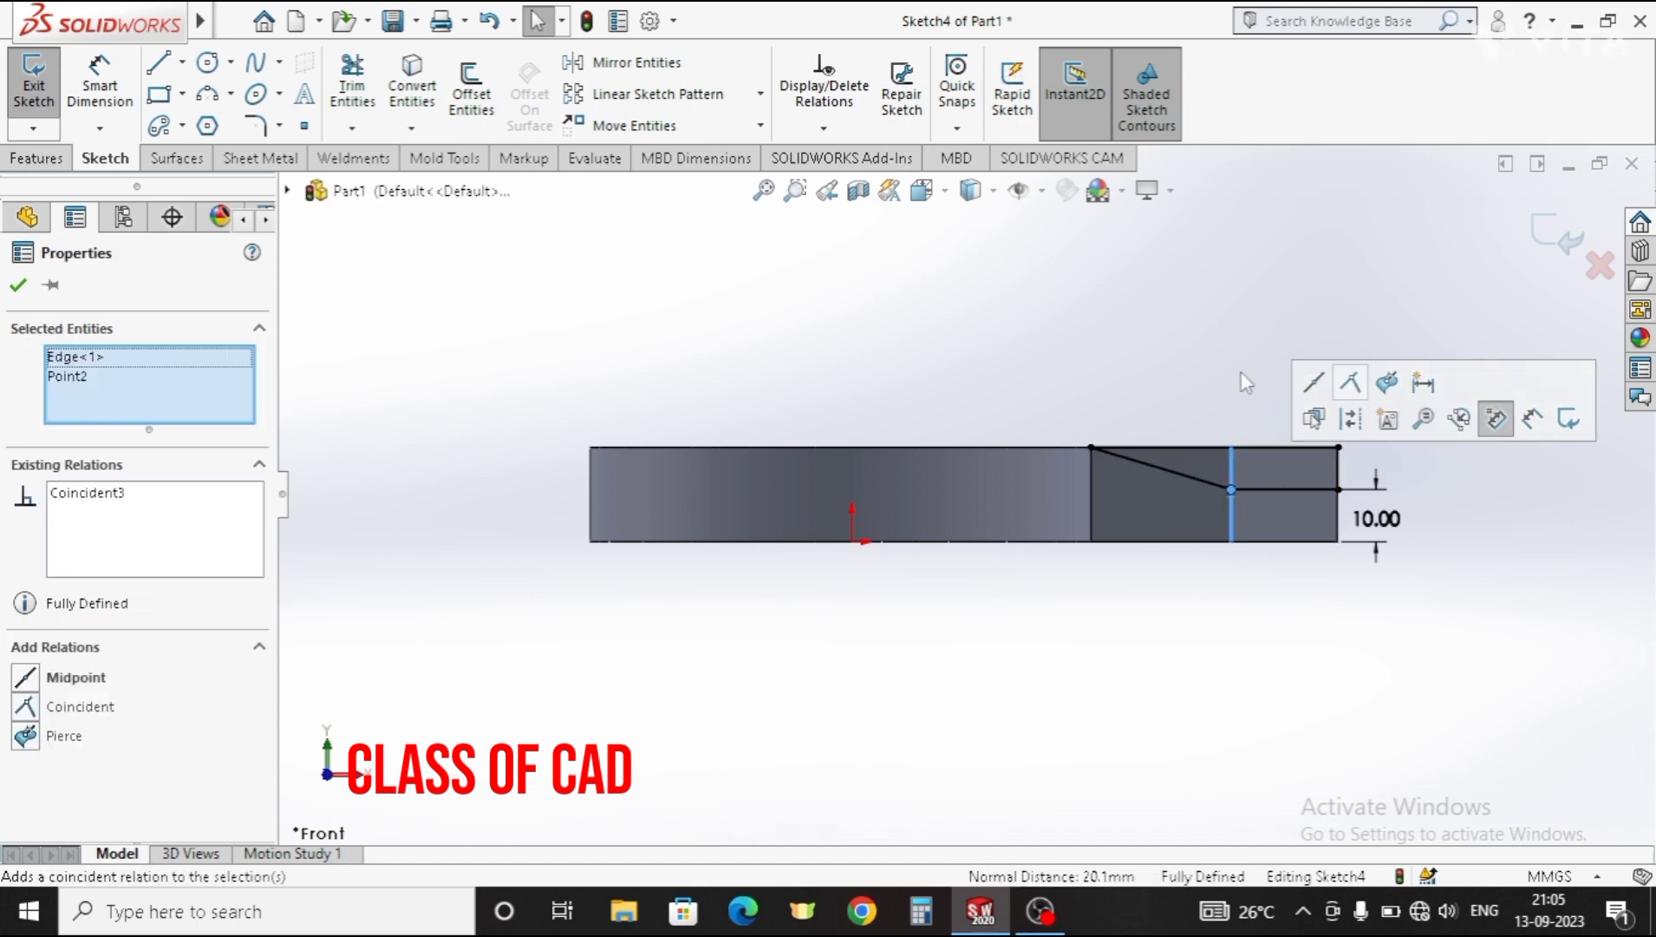
{"action": "left_click", "coordinate": [1257, 591]}
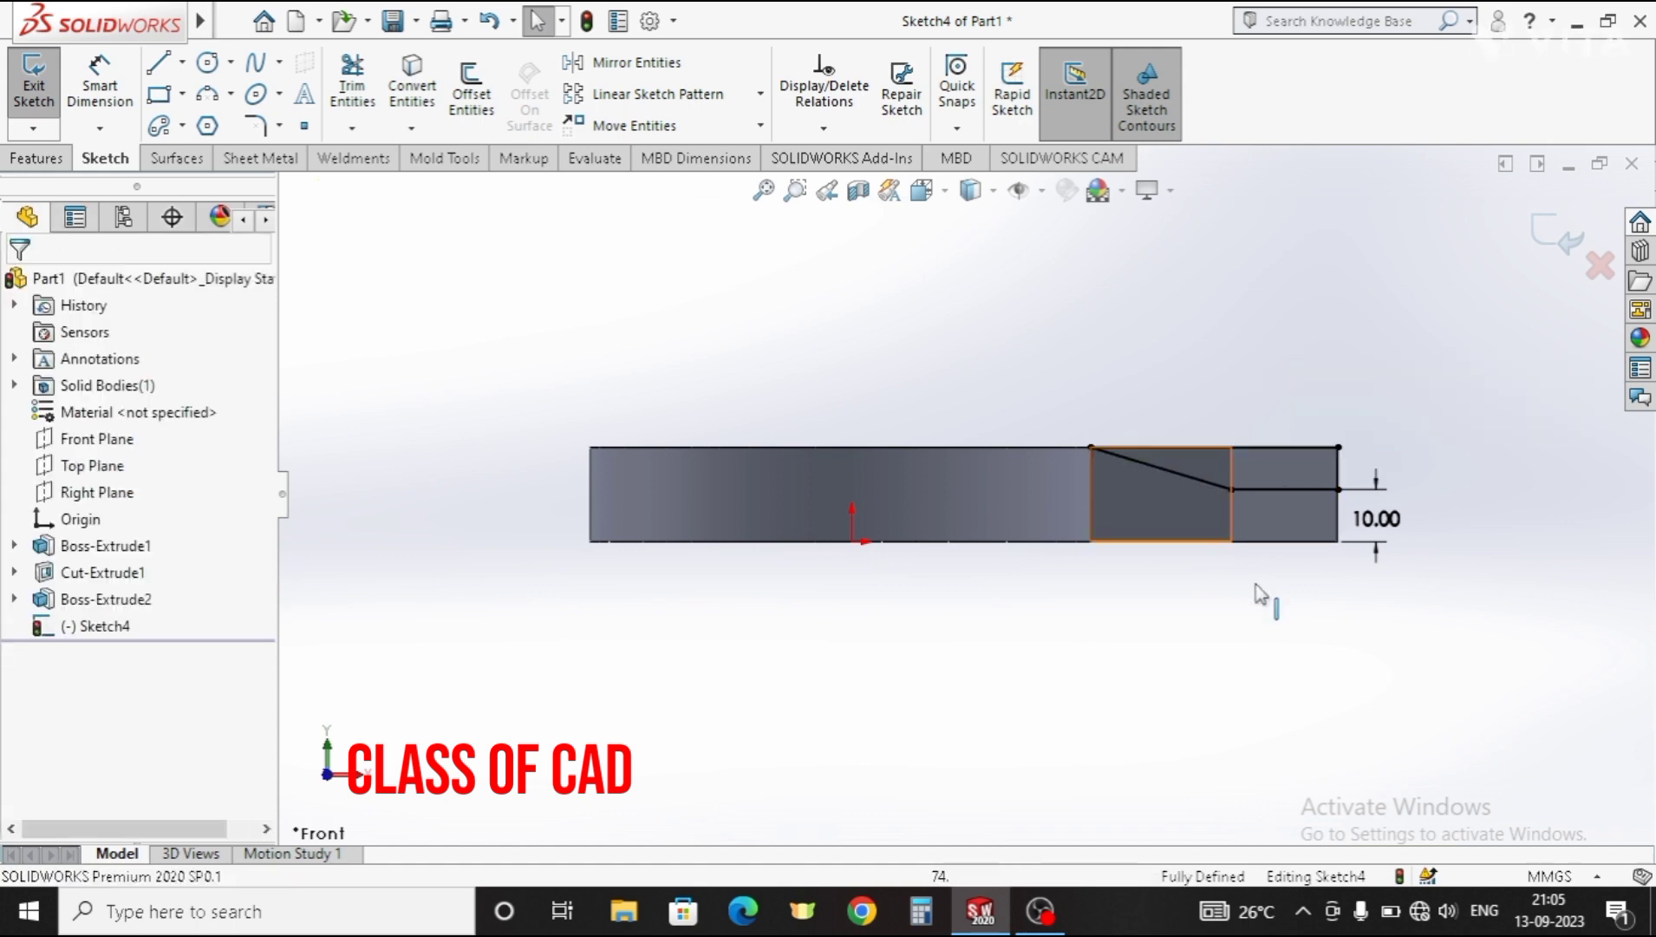
Step: Cut-extrude the sloped profile with the Through All - Both end condition to remove the tab's upper material
{"action": "left_click", "coordinate": [34, 158]}
{"action": "left_click", "coordinate": [373, 93]}
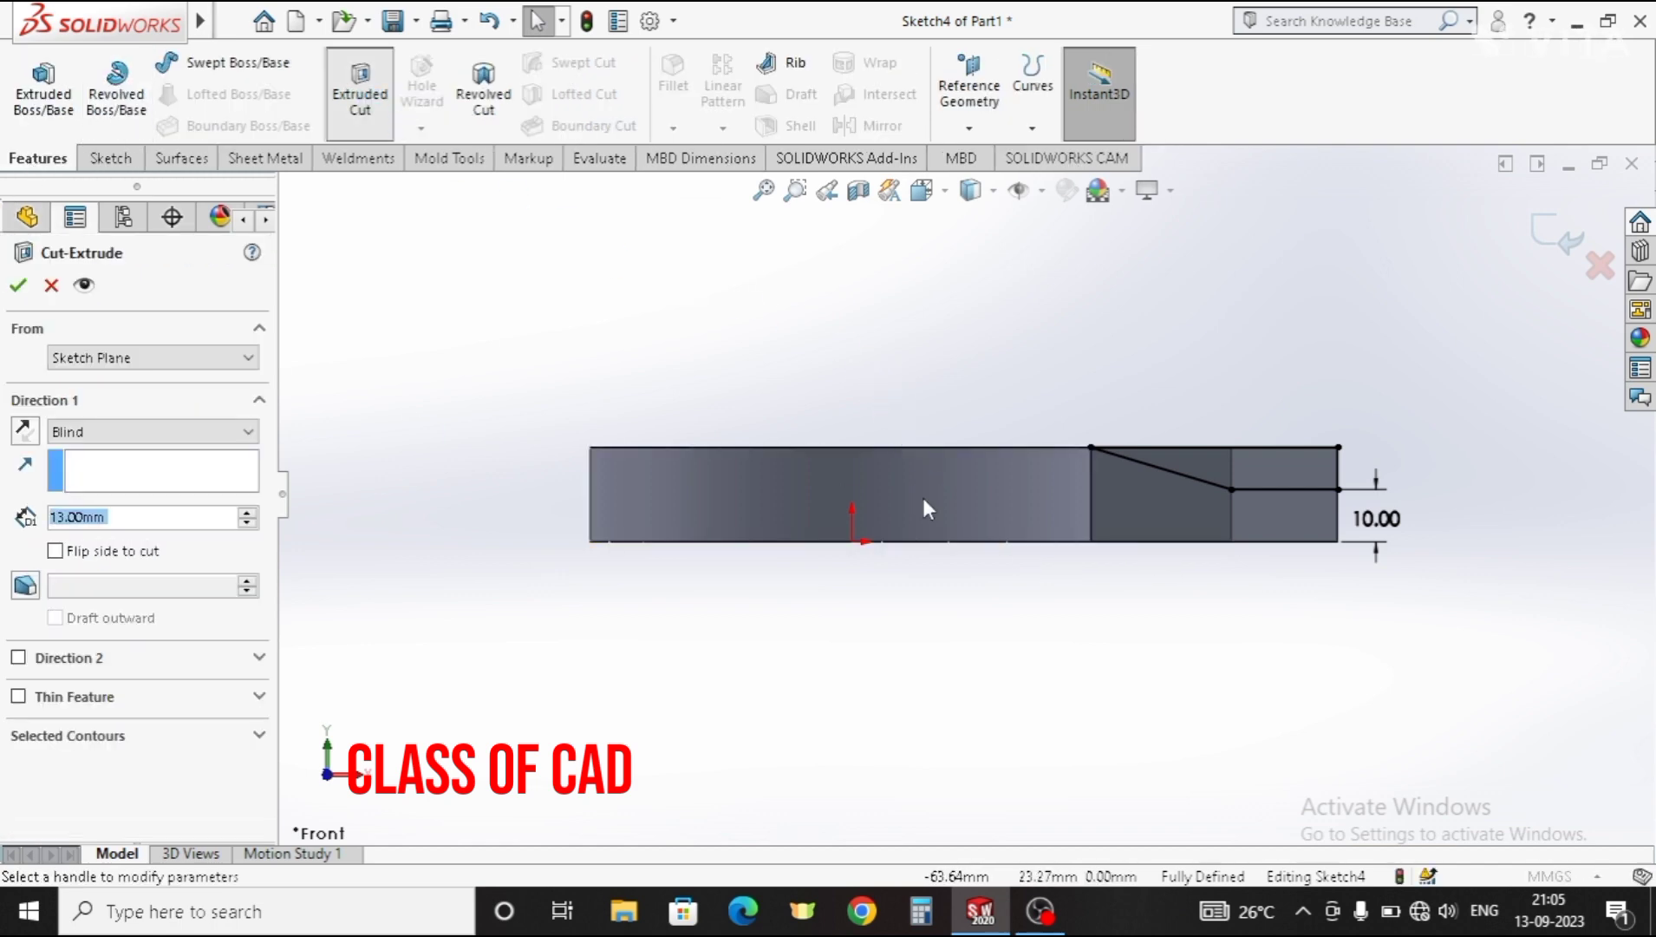
{"action": "left_click", "coordinate": [182, 431]}
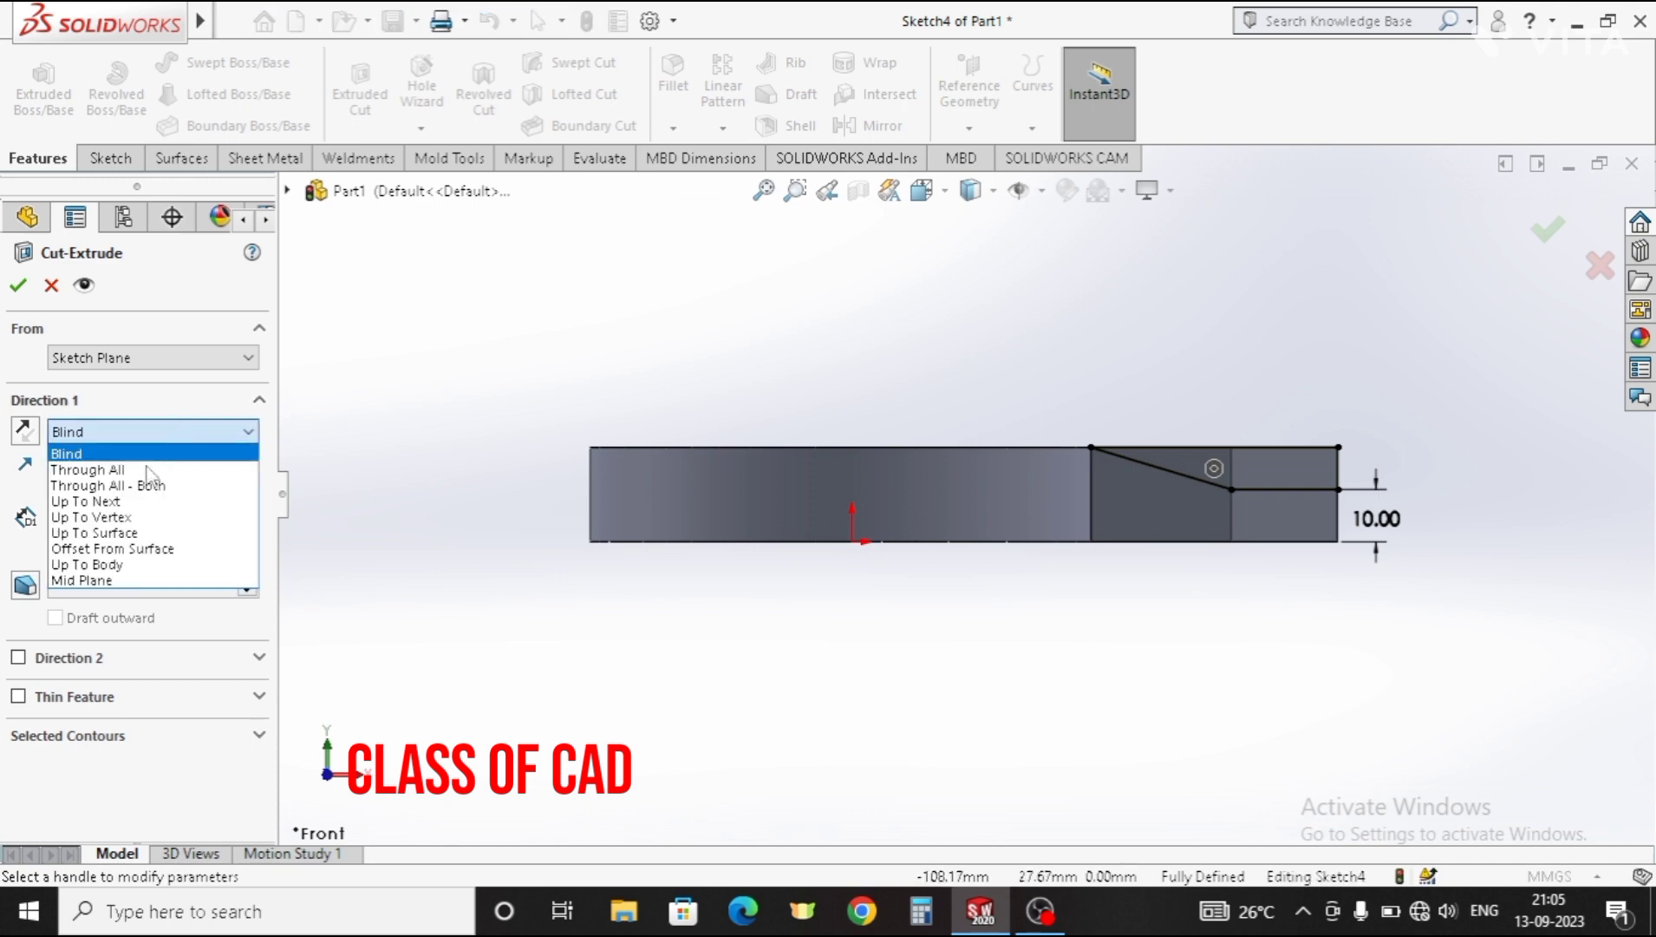
{"action": "left_click", "coordinate": [104, 481]}
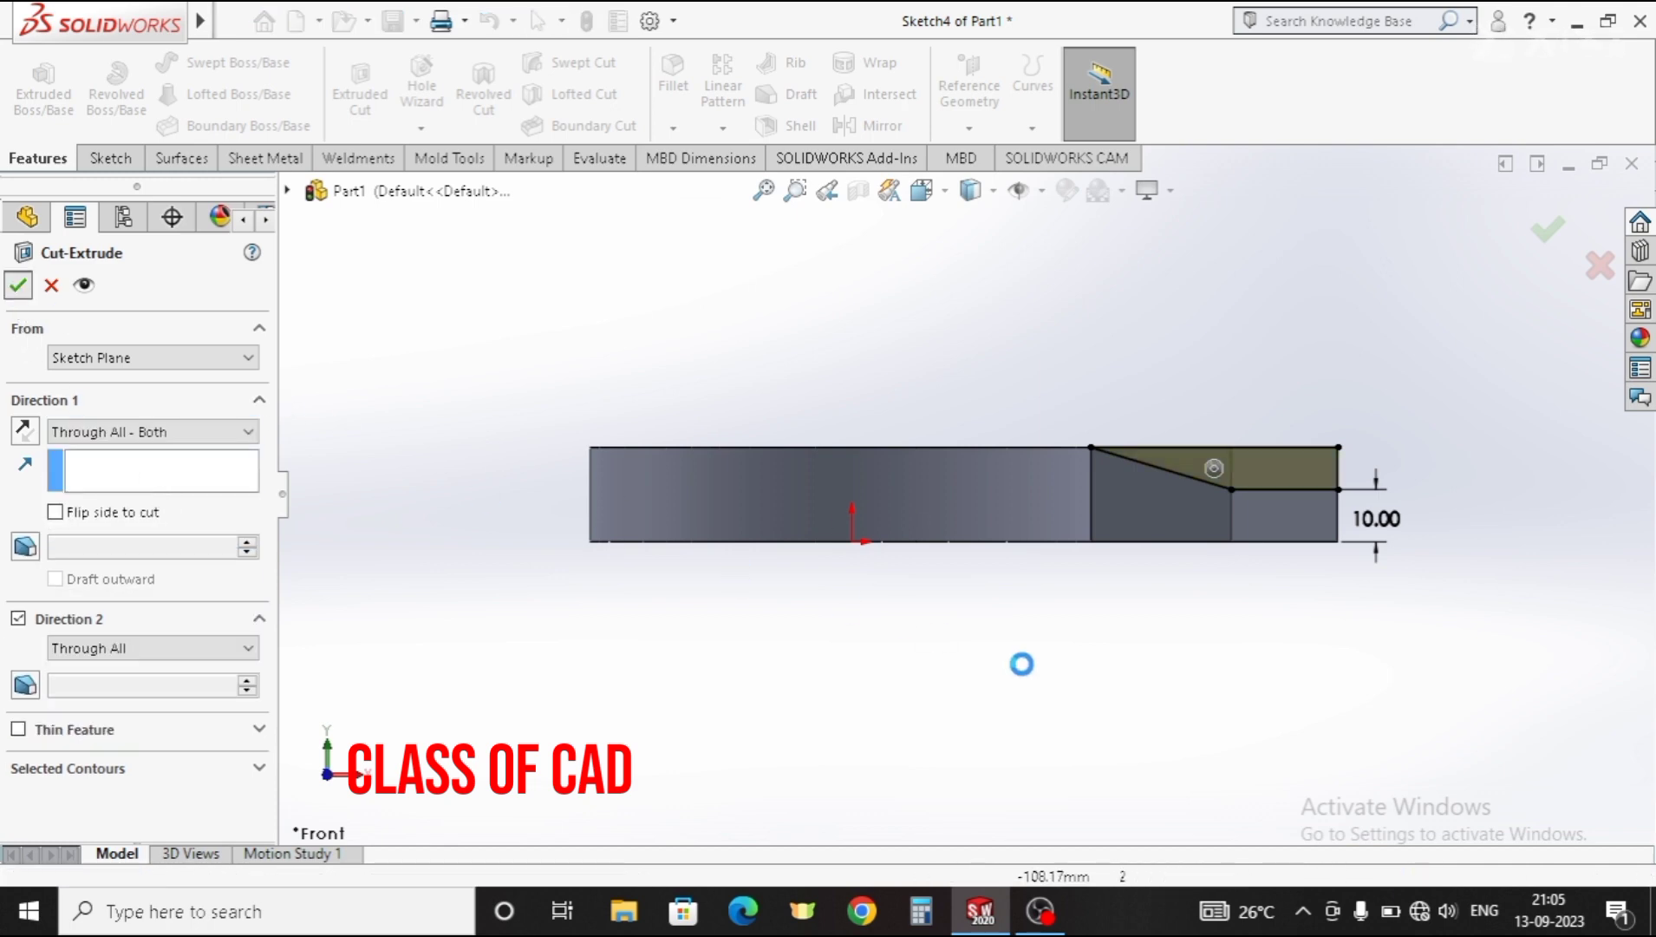
Step: Finish the Through All - Both cut on the tab's upper material and clear the selection
{"action": "key", "text": "Return"}
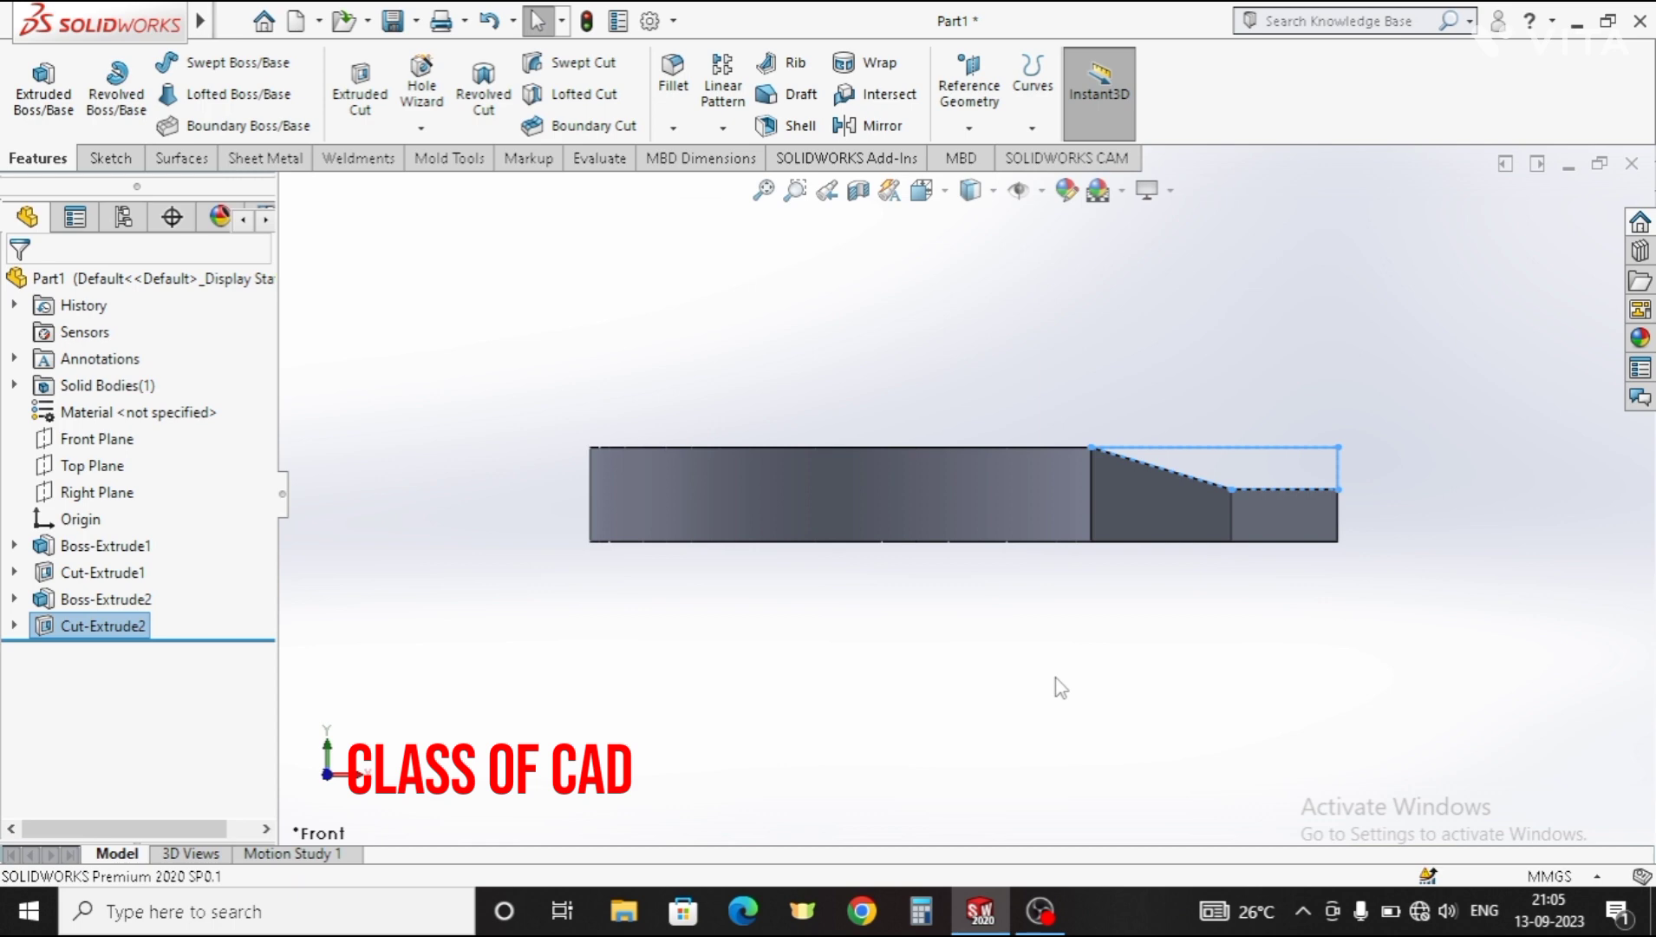
{"action": "left_click", "coordinate": [1061, 687]}
{"action": "middle_click_drag", "start_coordinate": [1298, 677], "coordinate": [1275, 704]}
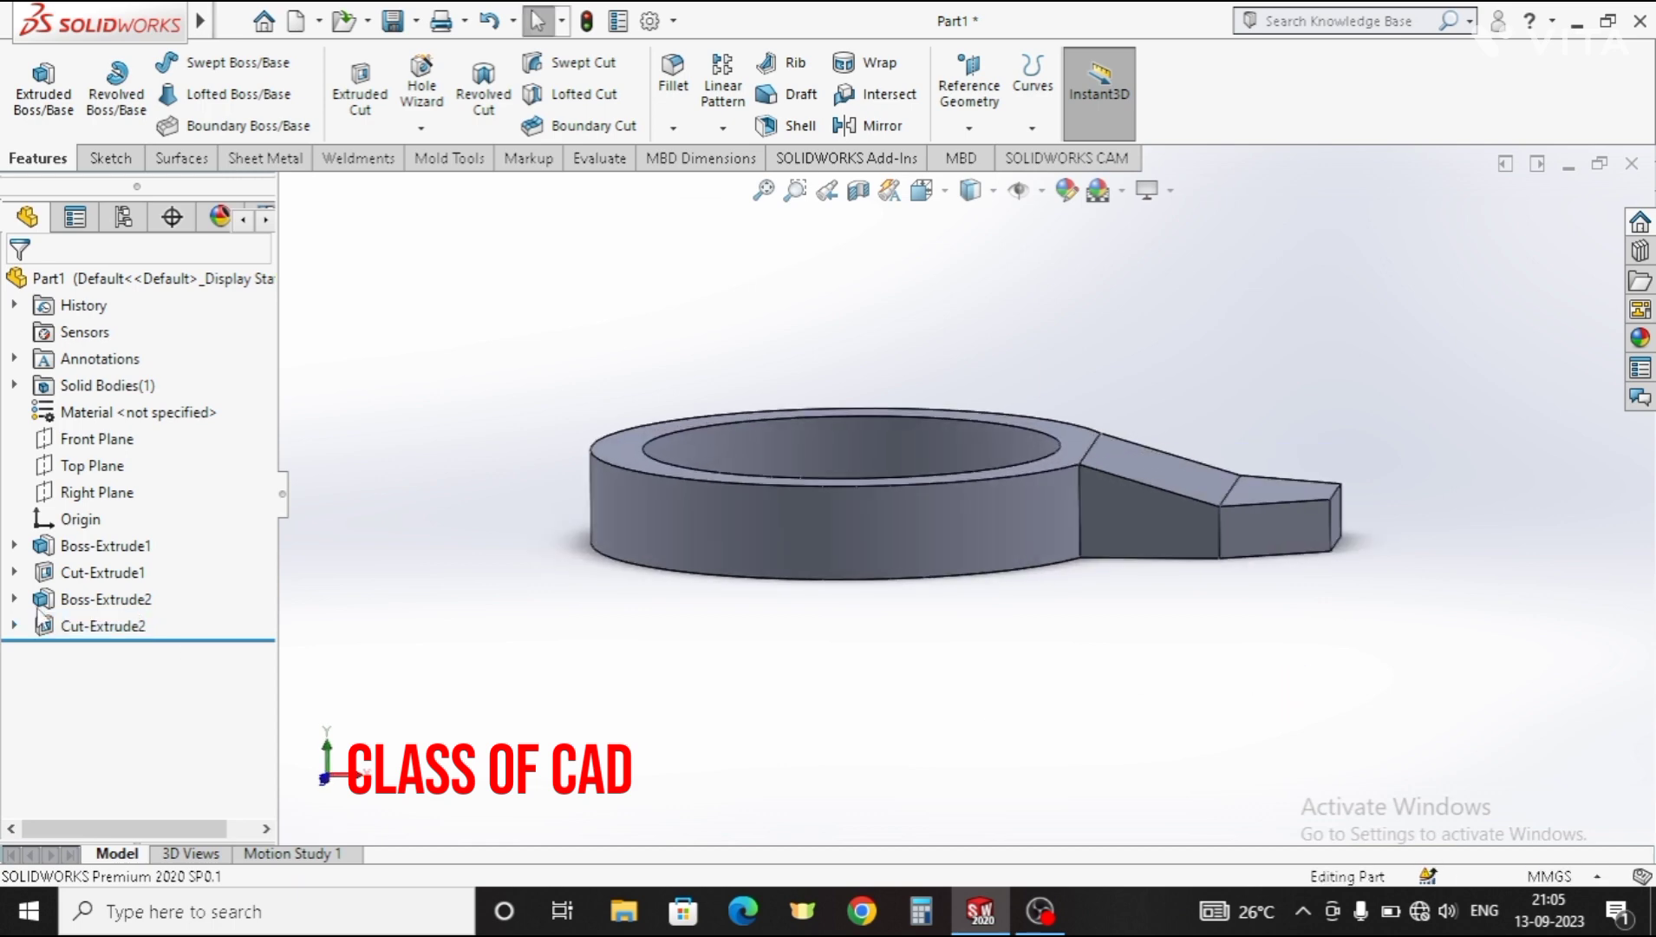
Step: On the Front Plane, sketch a straight line from the tab's top root corner to the upper corner of its outer end
{"action": "left_click", "coordinate": [84, 442]}
{"action": "left_click", "coordinate": [115, 404]}
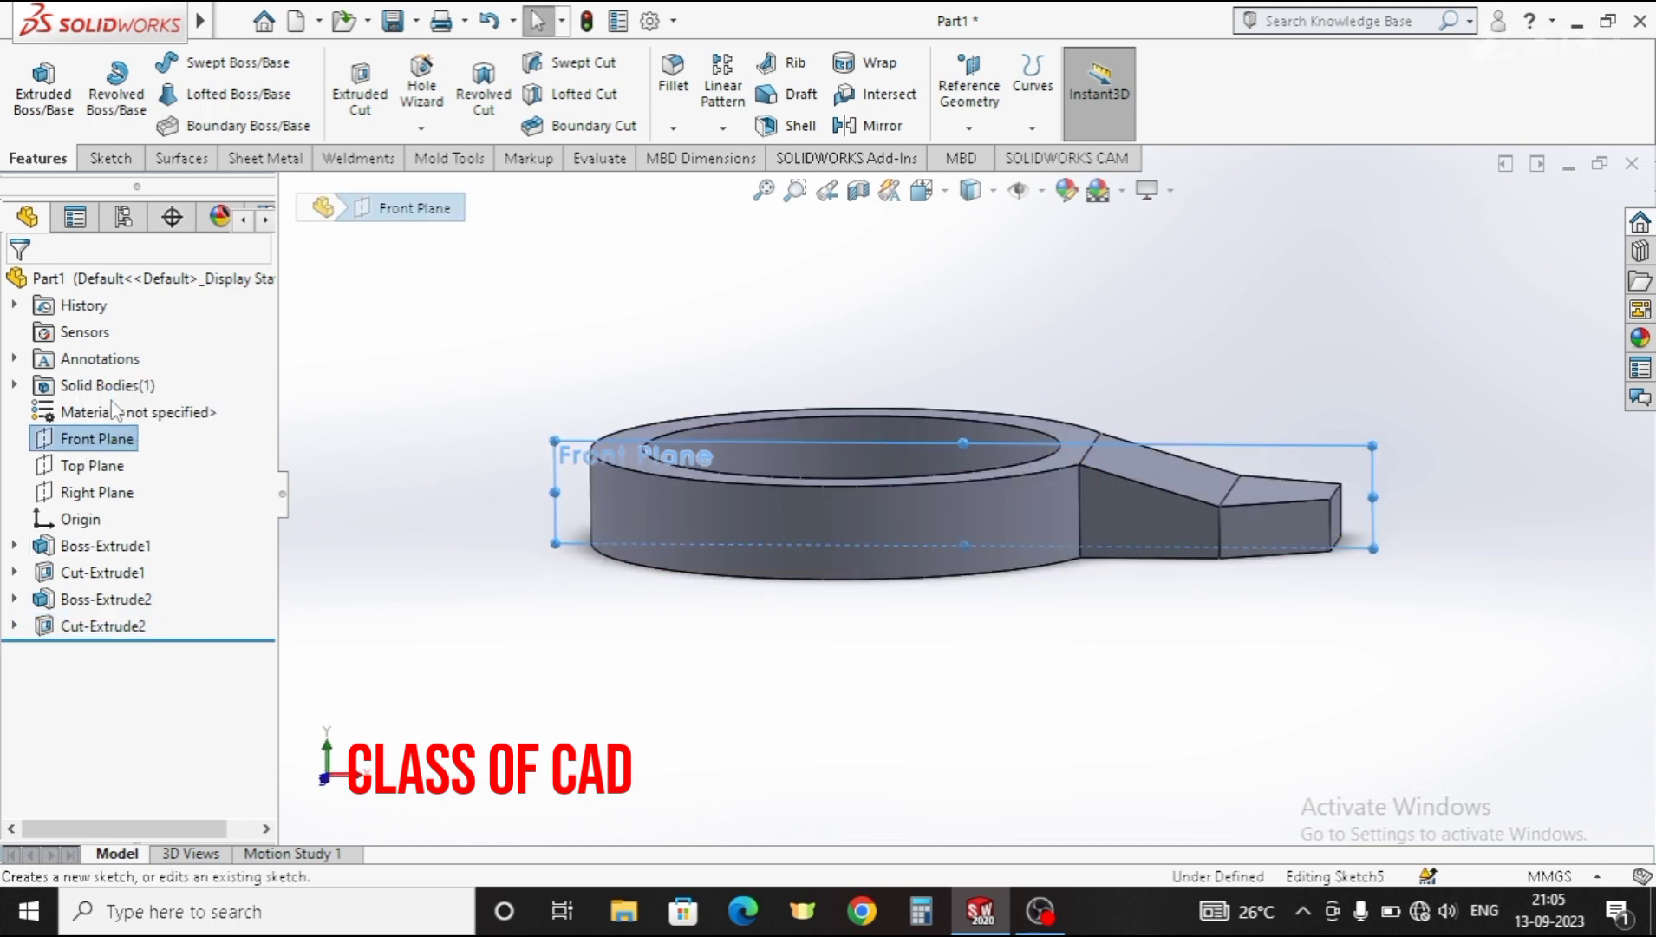
{"action": "key", "text": "ctrl+7"}
{"action": "key", "text": "ctrl+8"}
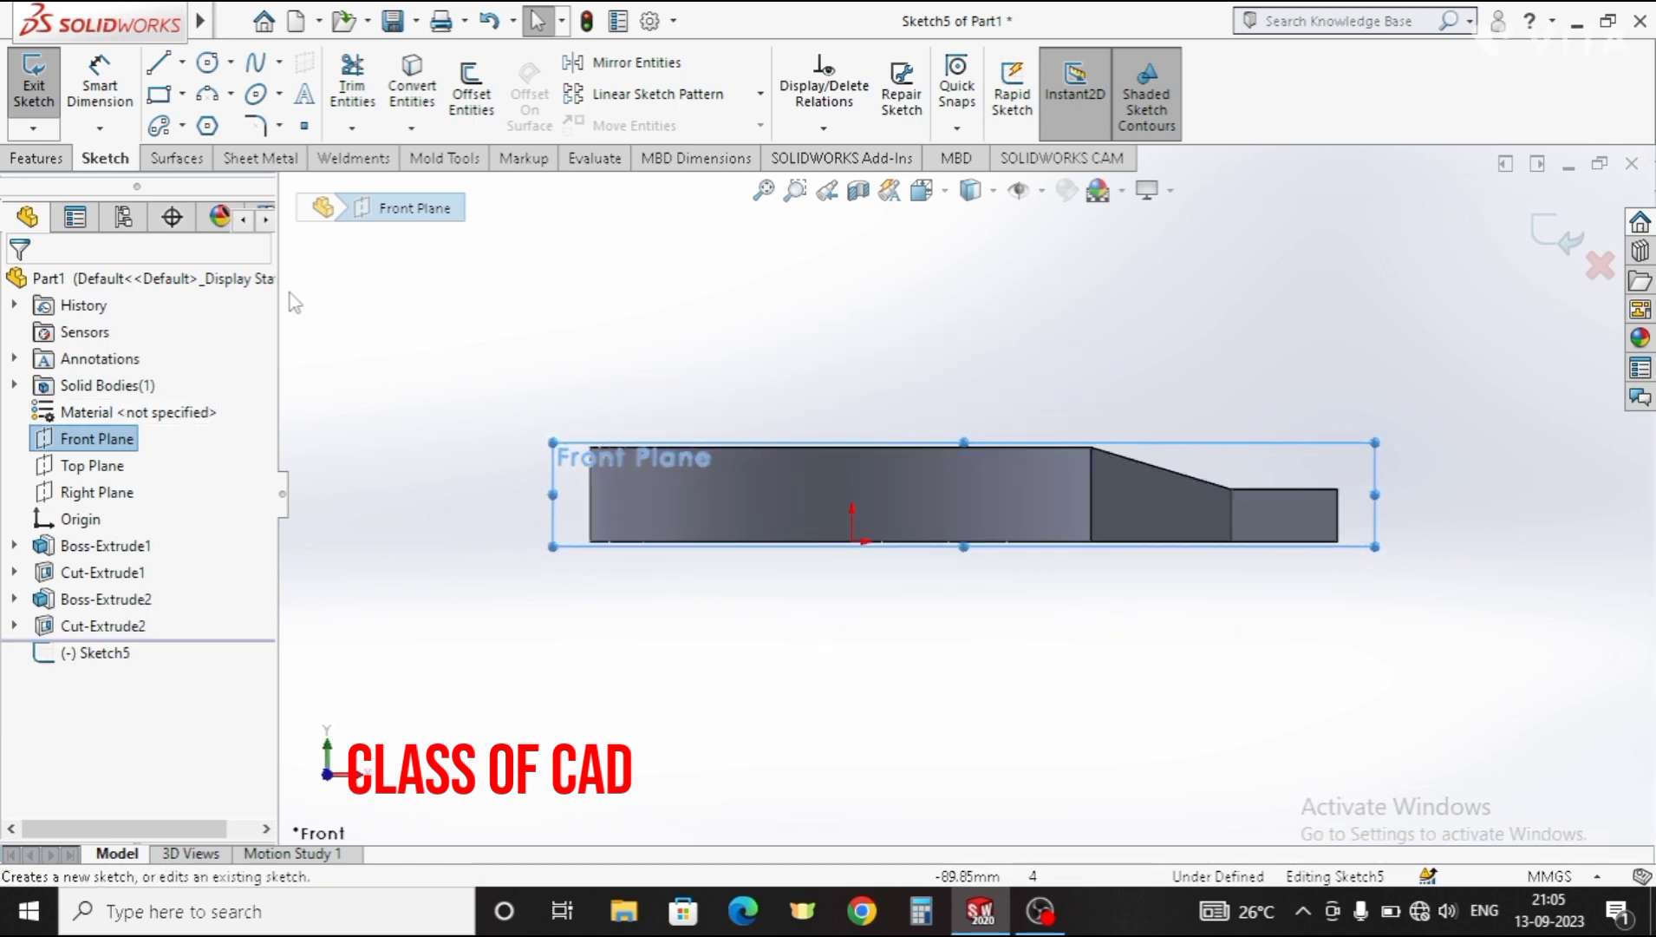
{"action": "key", "text": "l"}
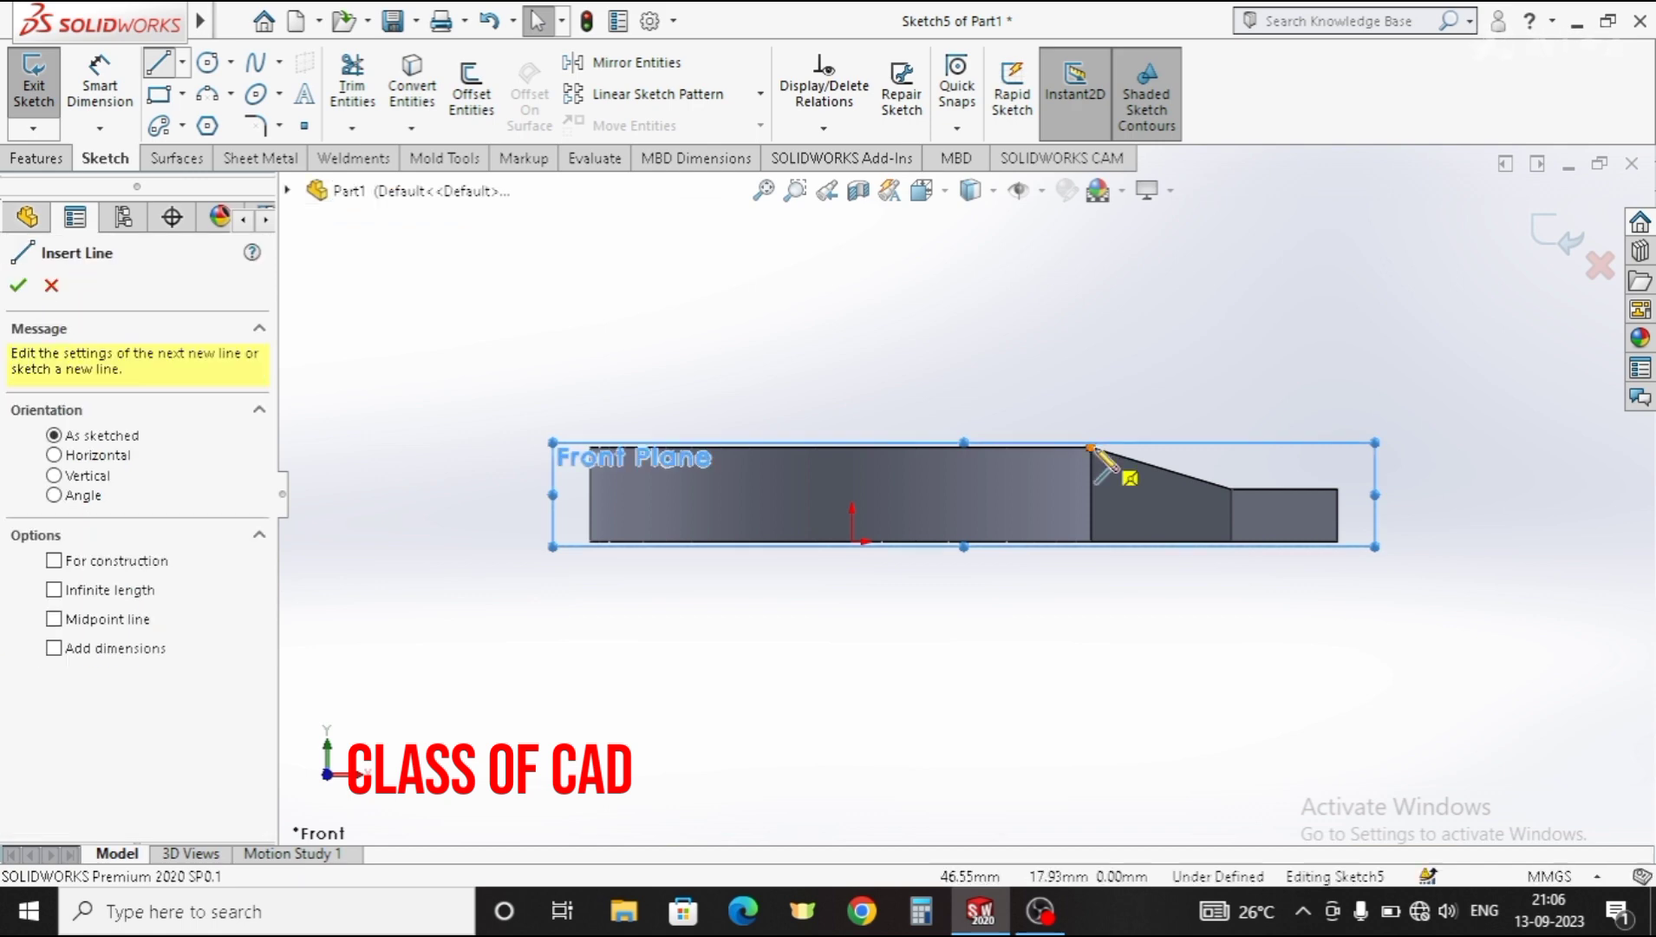
{"action": "left_click", "coordinate": [1092, 447]}
{"action": "left_click", "coordinate": [1338, 489]}
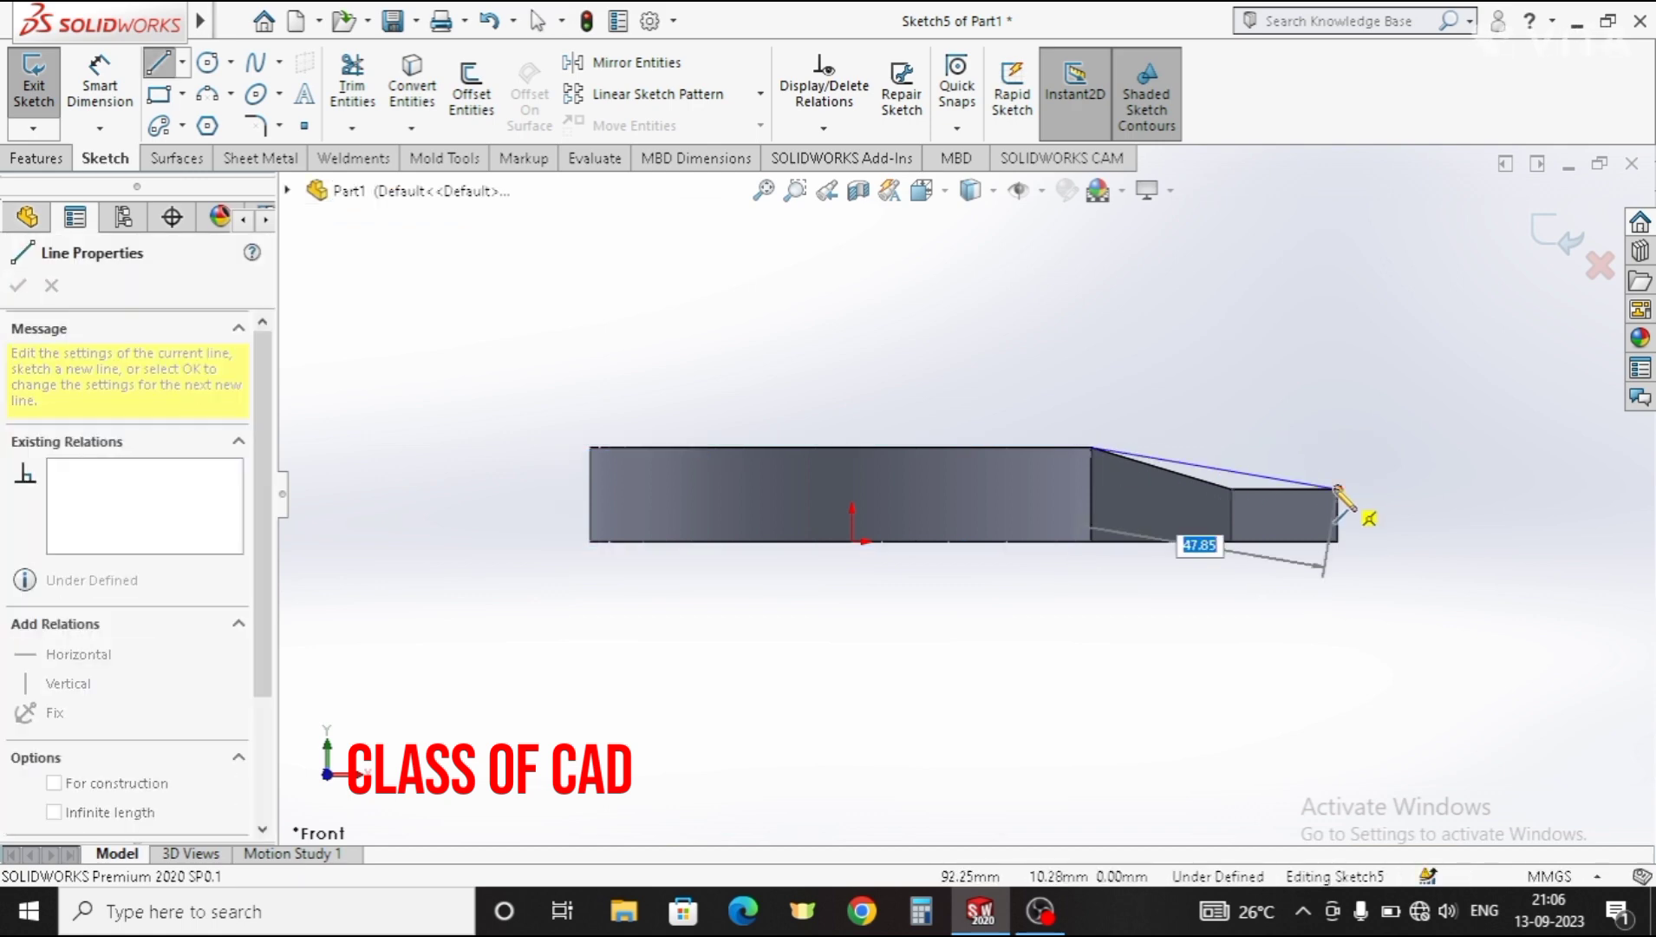
{"action": "key", "text": "Escape"}
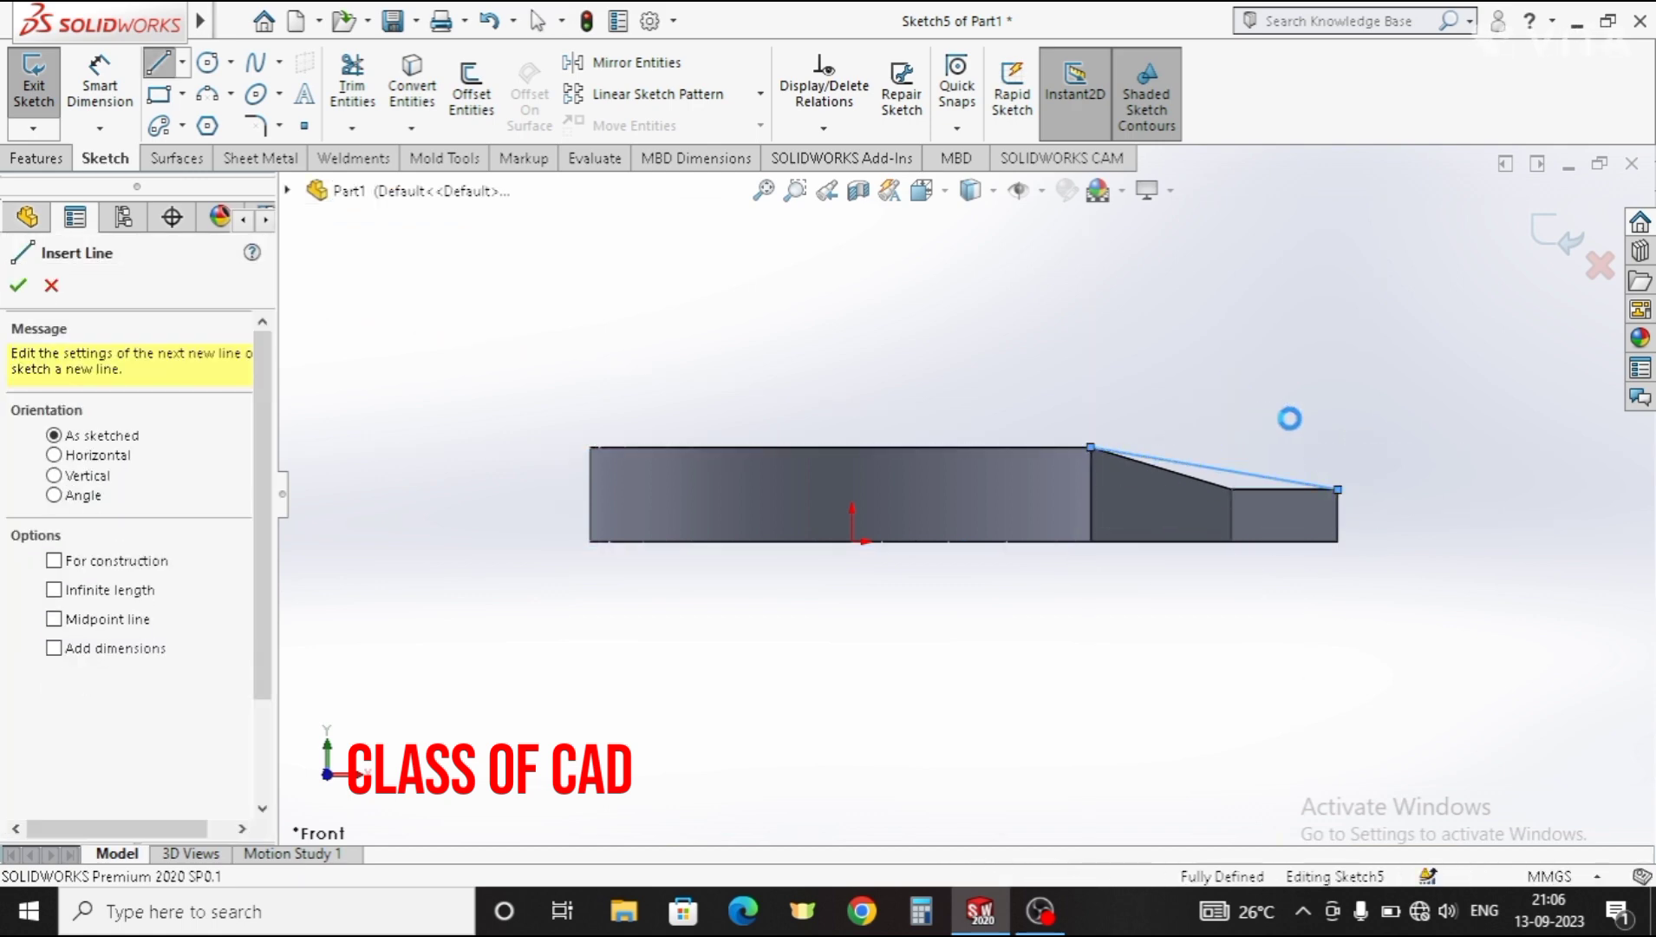
{"action": "key", "text": "Escape"}
Step: Create a rib from the sloped line, 6 mm thick on both sides, filling down onto the tab
{"action": "middle_click_drag", "start_coordinate": [1306, 433], "coordinate": [1283, 555]}
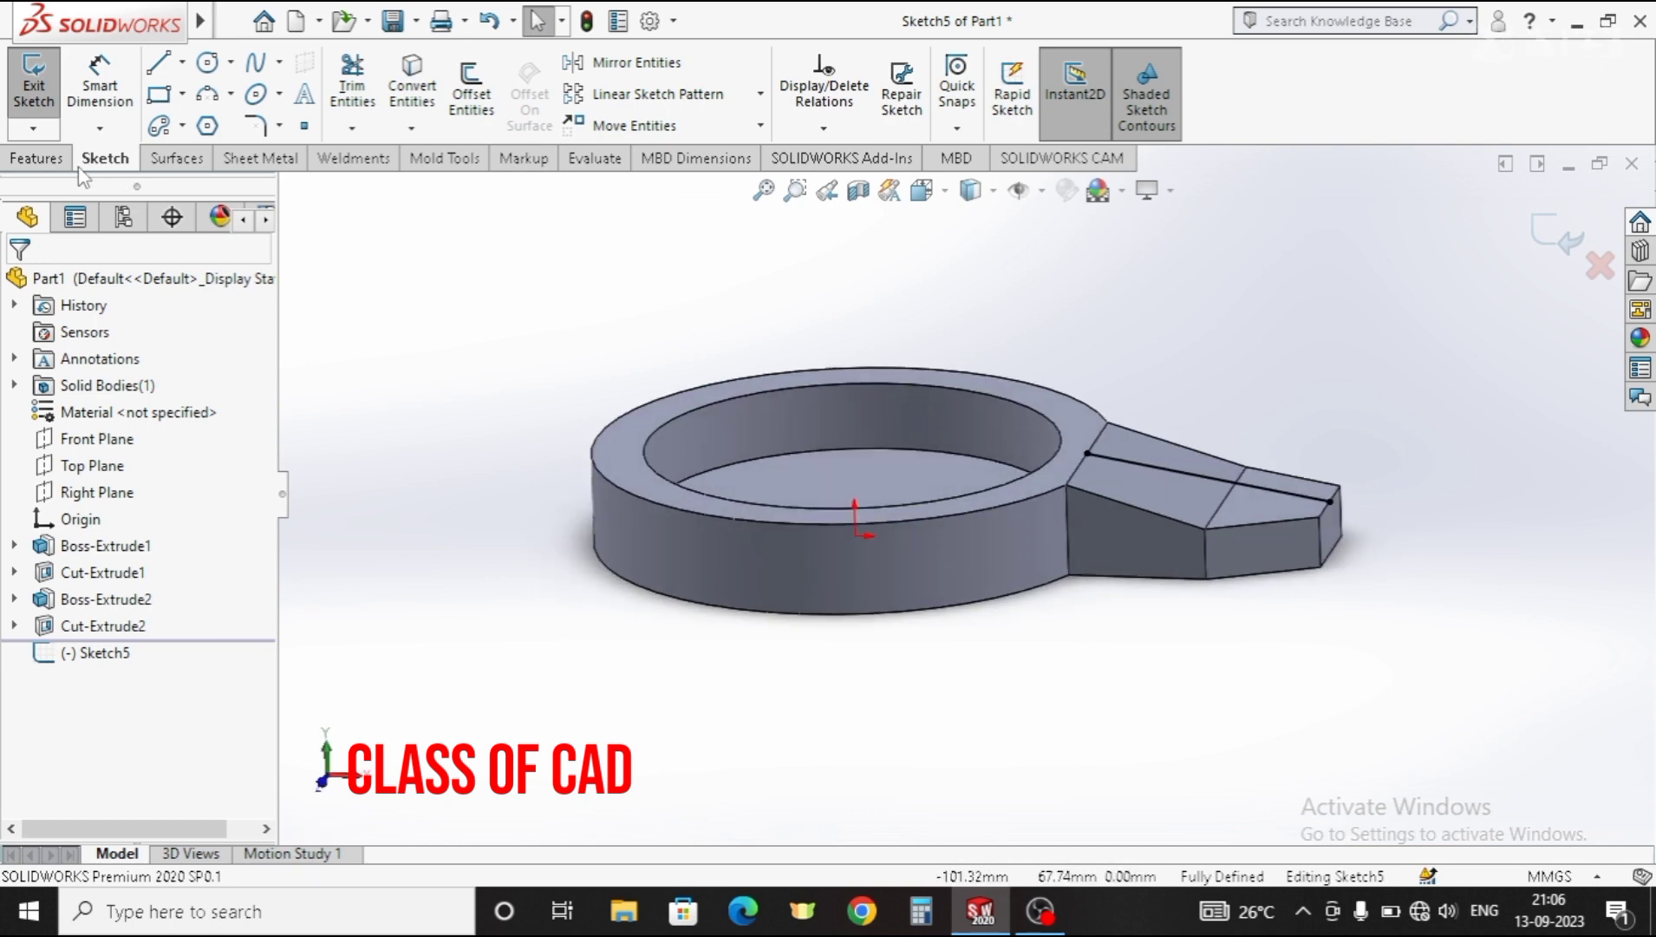
{"action": "left_click", "coordinate": [39, 158]}
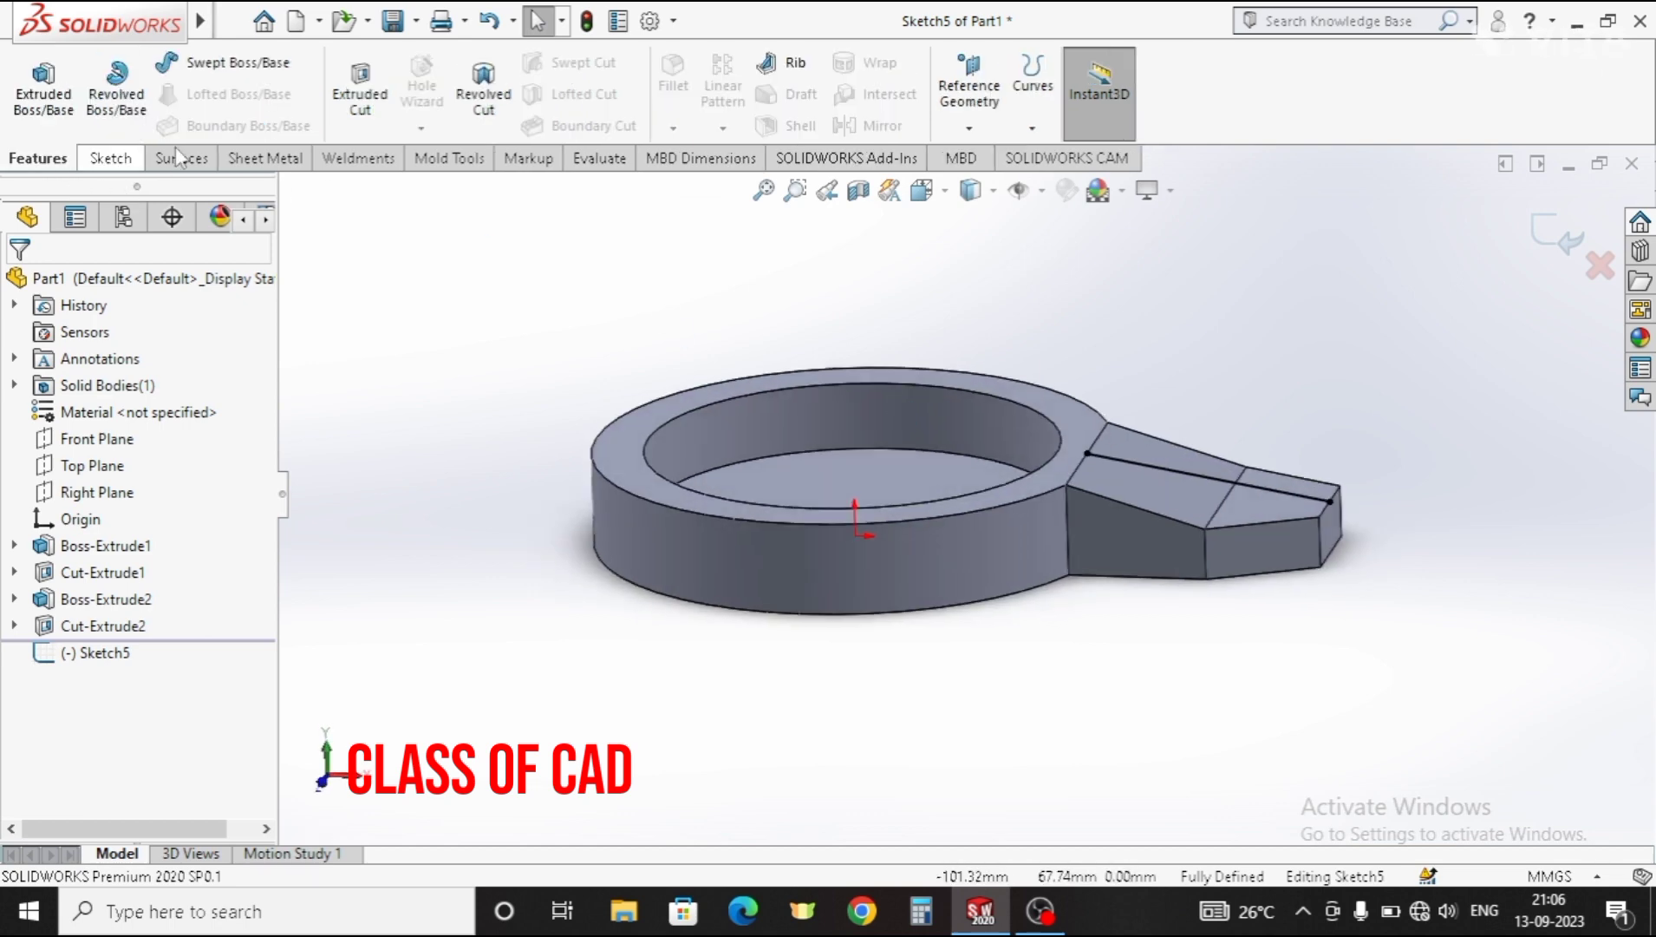
{"action": "left_click", "coordinate": [763, 71]}
{"action": "scroll", "coordinate": [1227, 492], "scroll_direction": "down", "scroll_amount": 3}
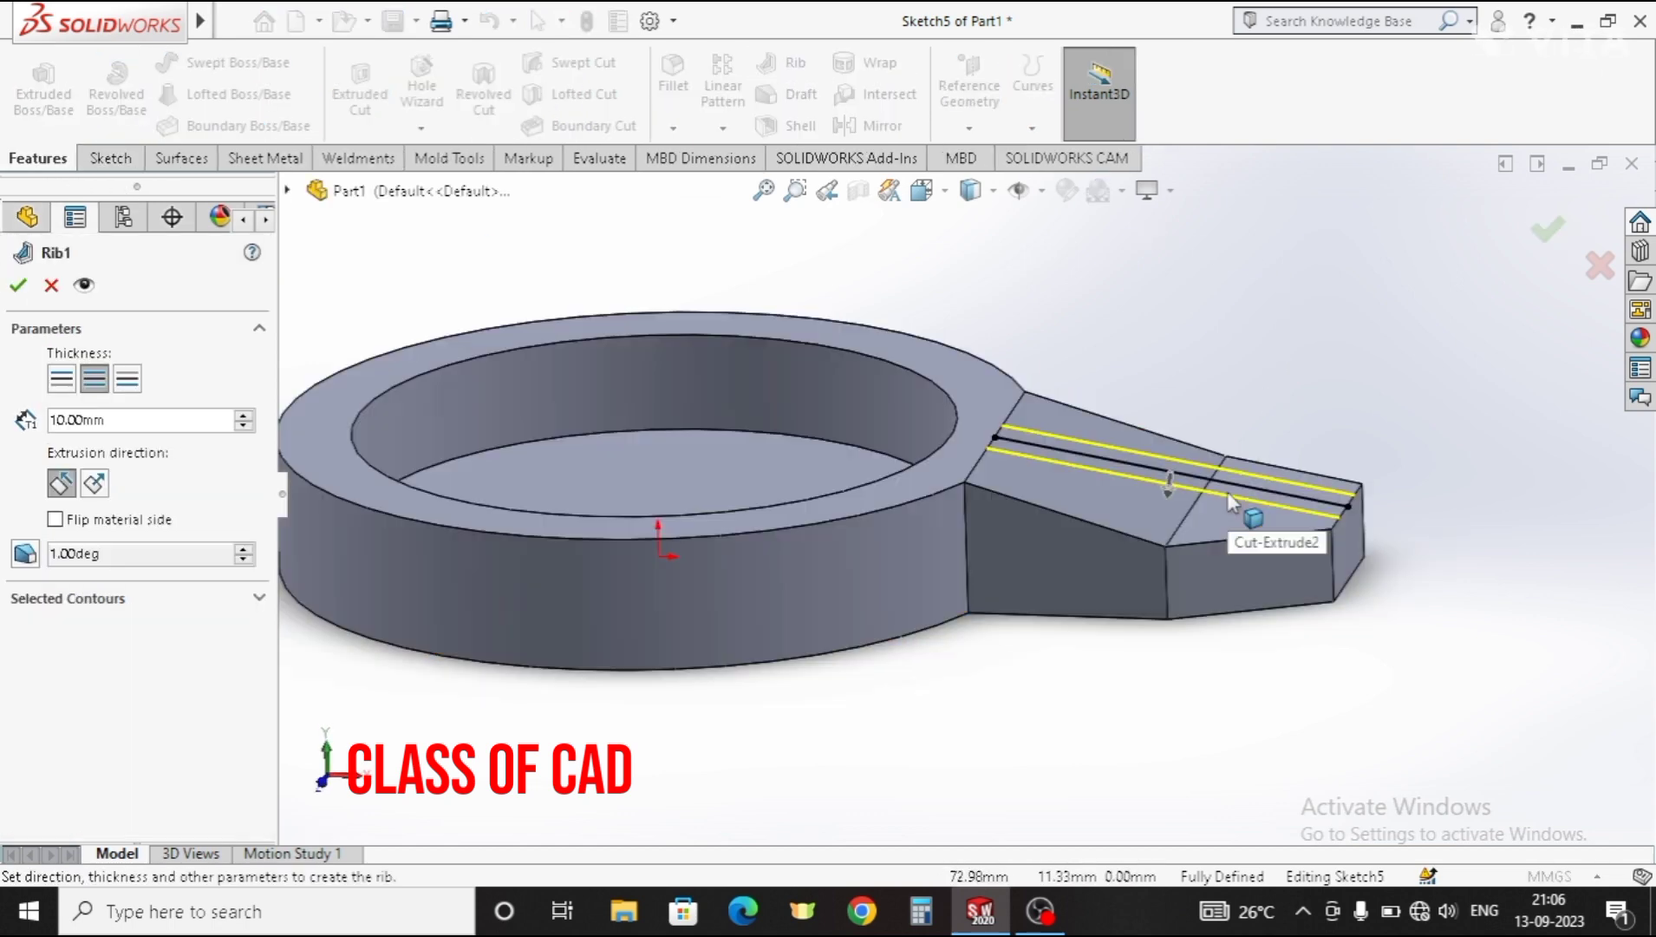
{"action": "middle_click_drag", "start_coordinate": [1227, 491], "coordinate": [1179, 551]}
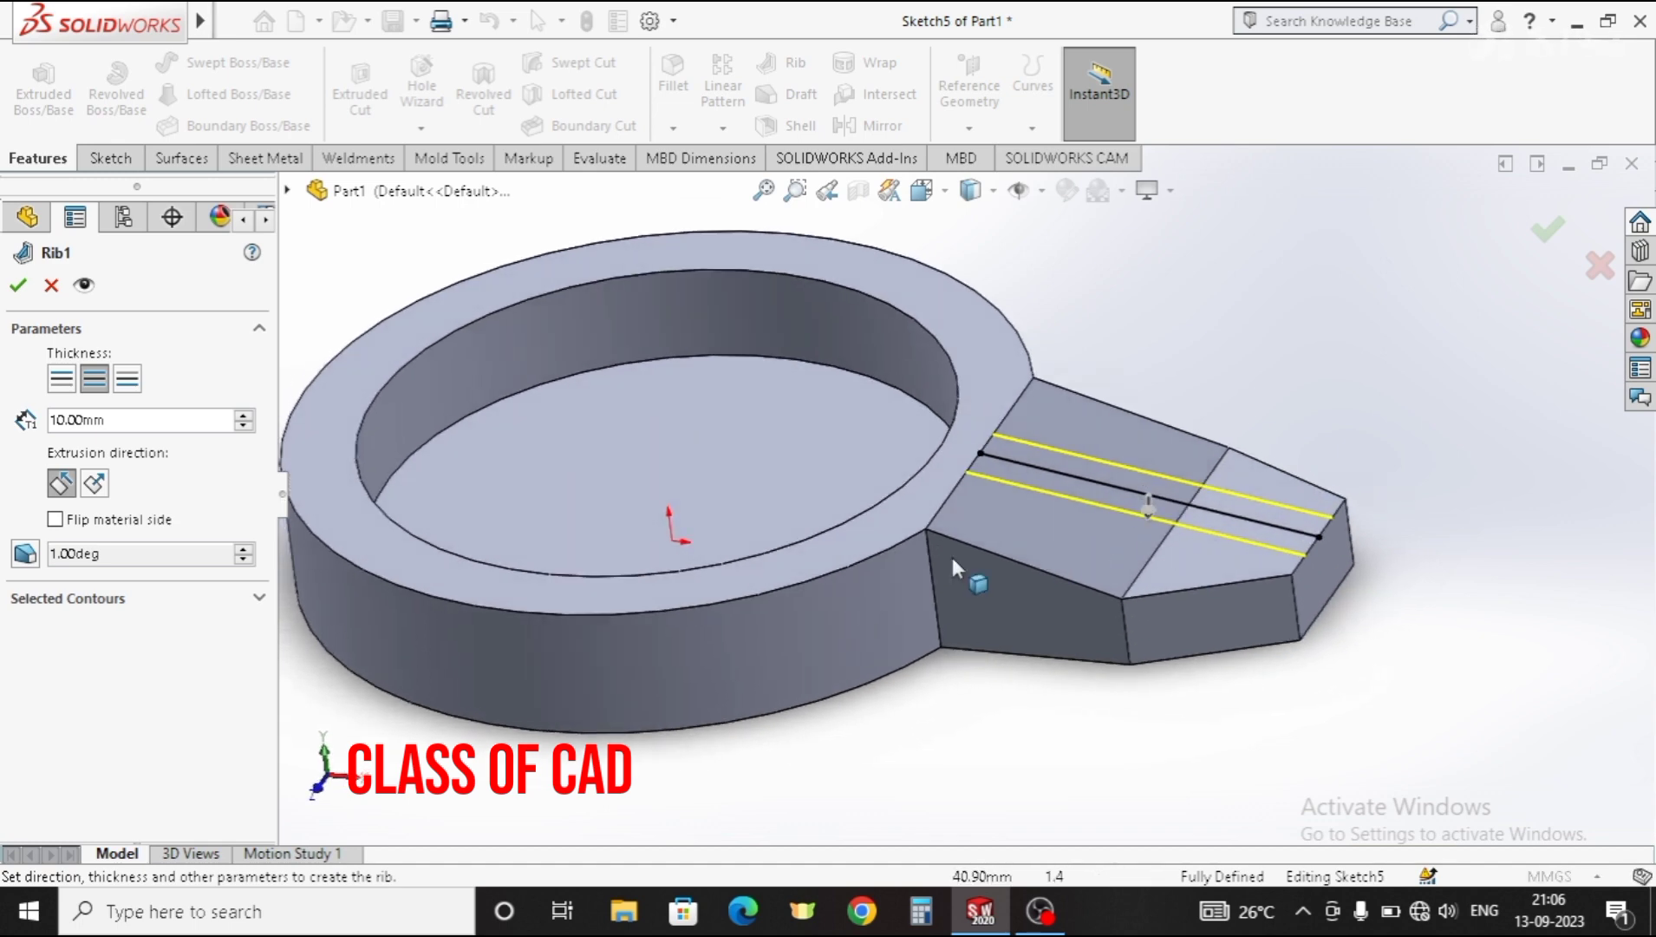
{"action": "double_click", "coordinate": [113, 420]}
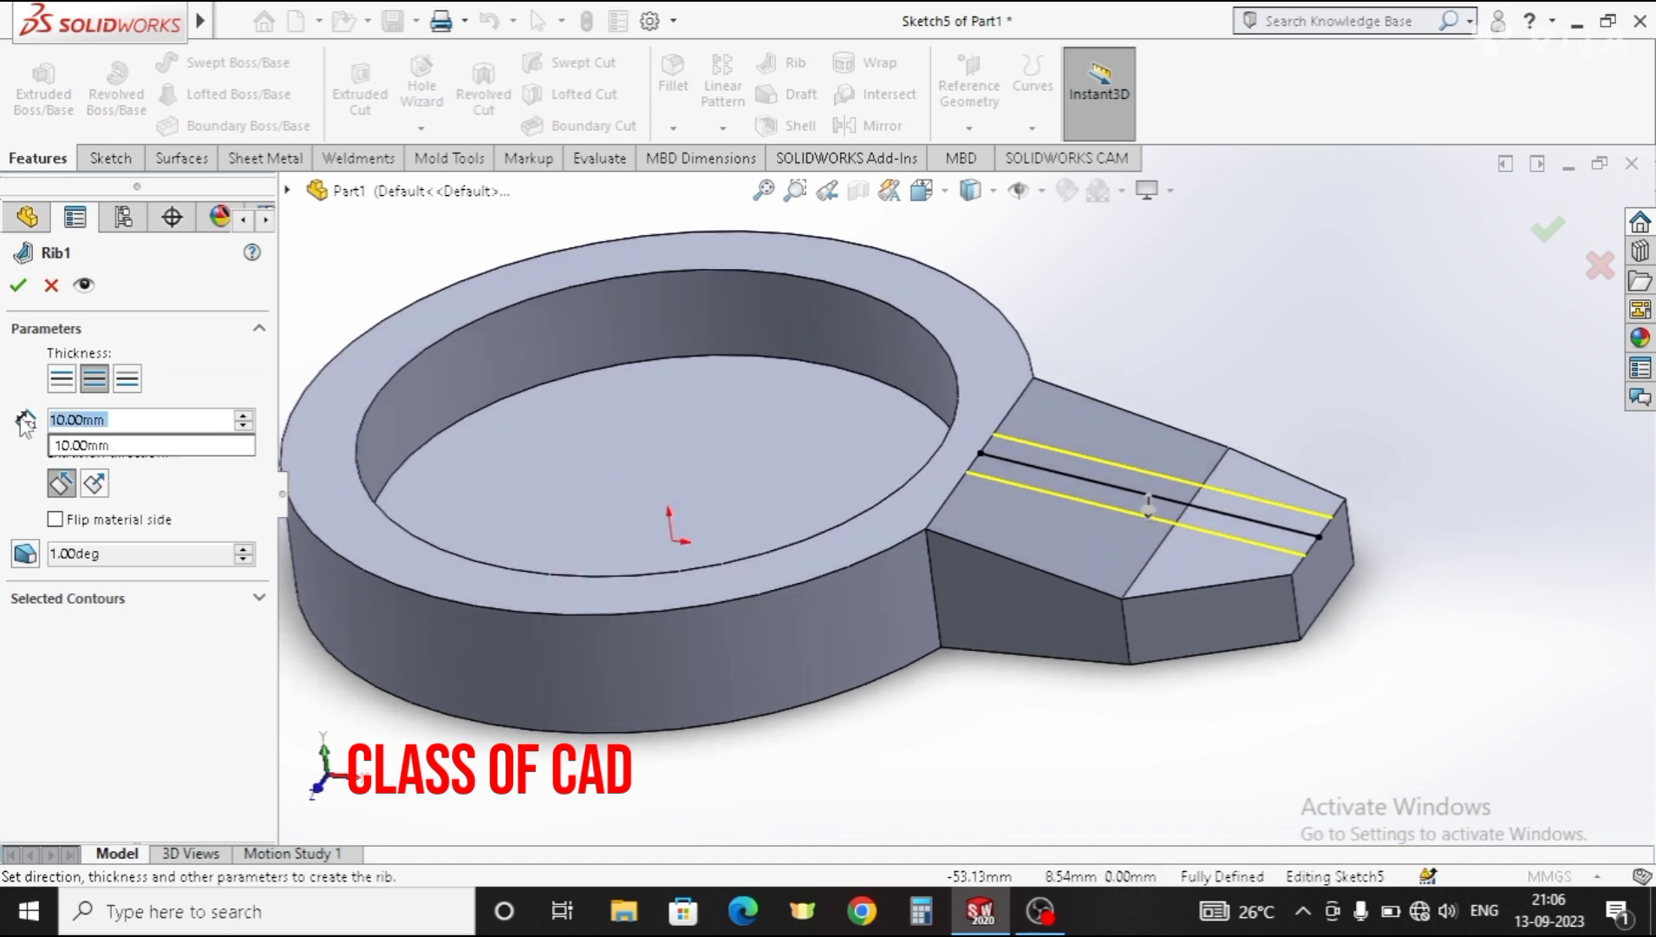
{"action": "type", "text": "6"}
{"action": "key", "text": "Return"}
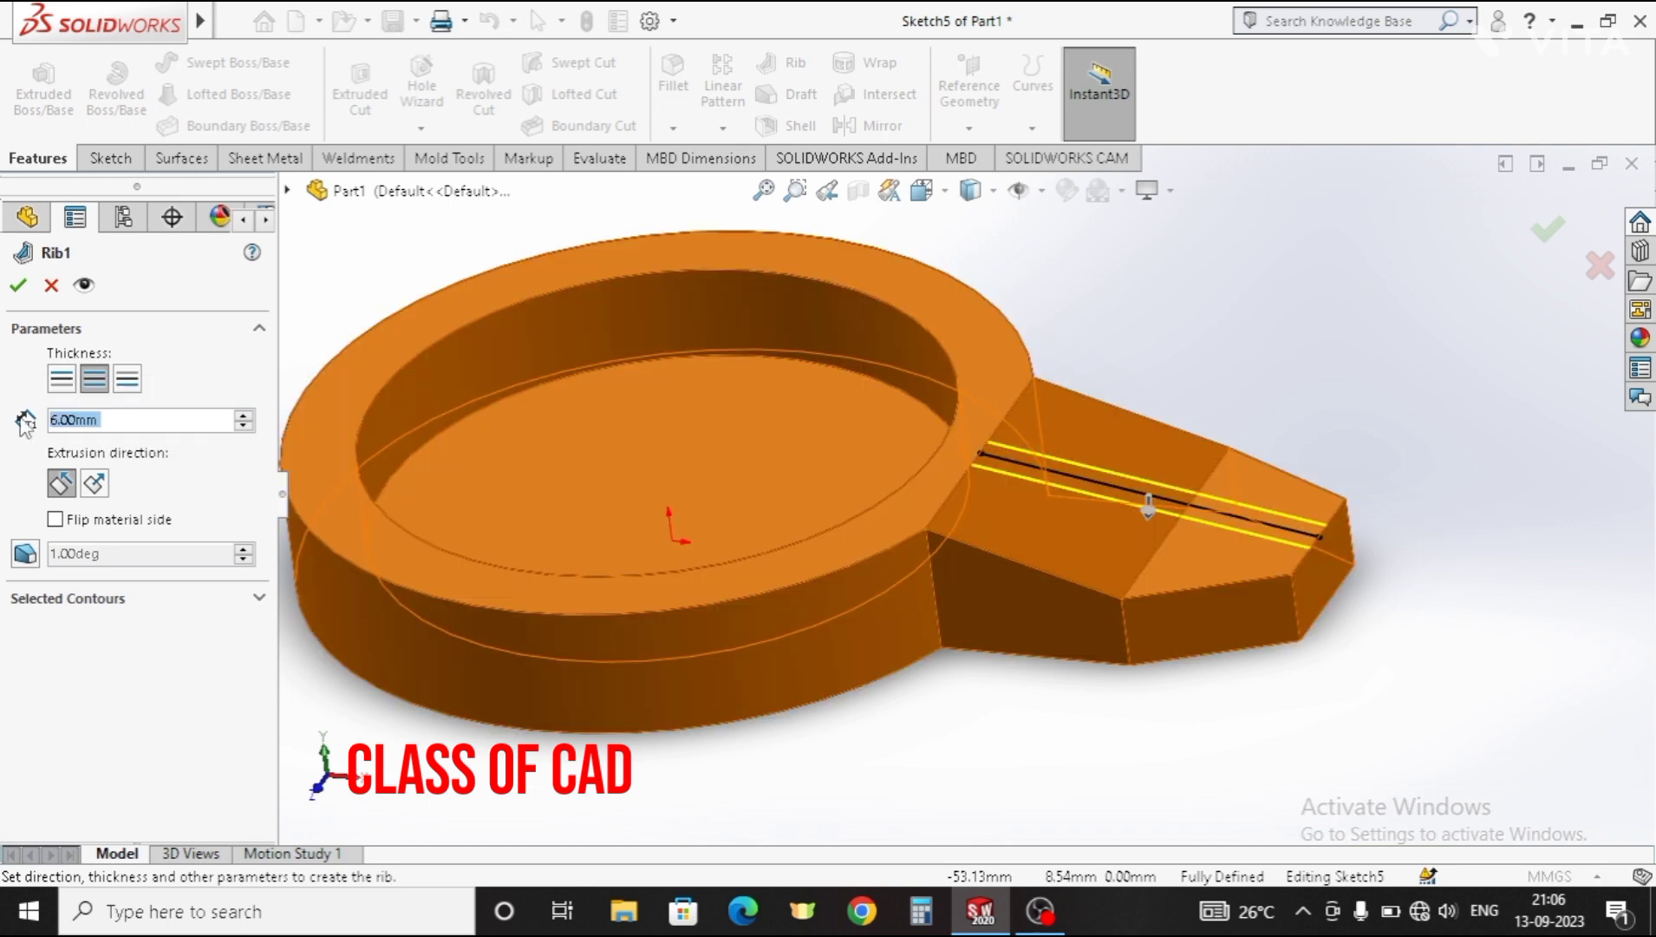
{"action": "left_click", "coordinate": [19, 288]}
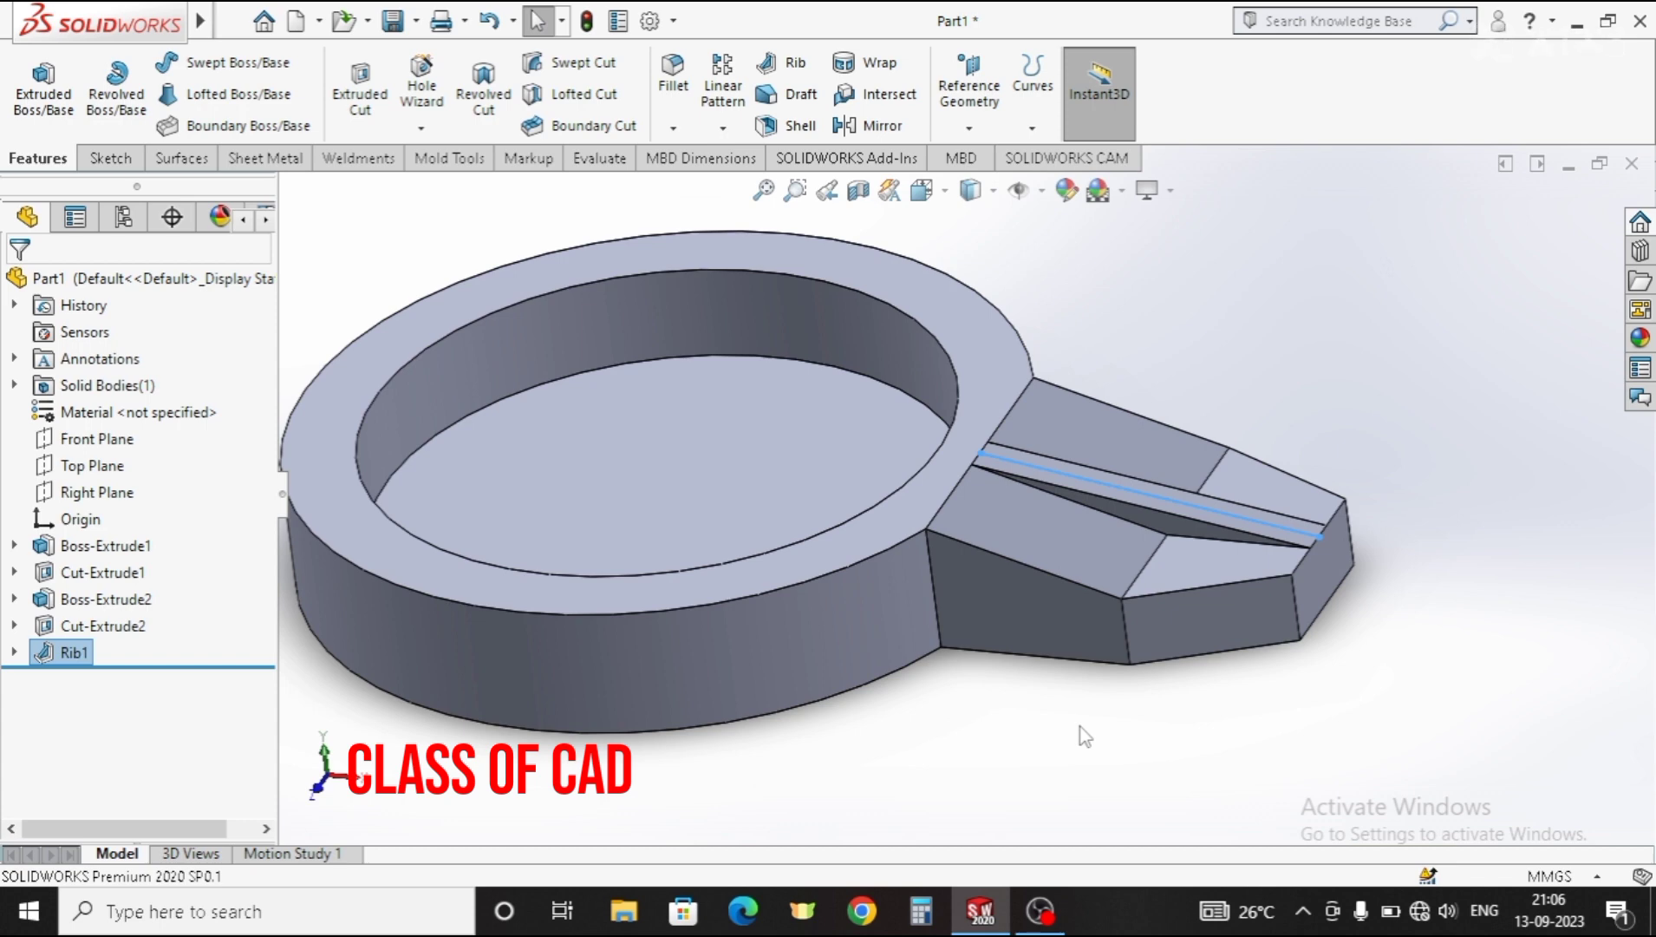
Step: On the disc's top rim face, sketch a circle about 8.7 mm in diameter, centred about 38 mm directly above the origin
{"action": "left_click", "coordinate": [890, 515]}
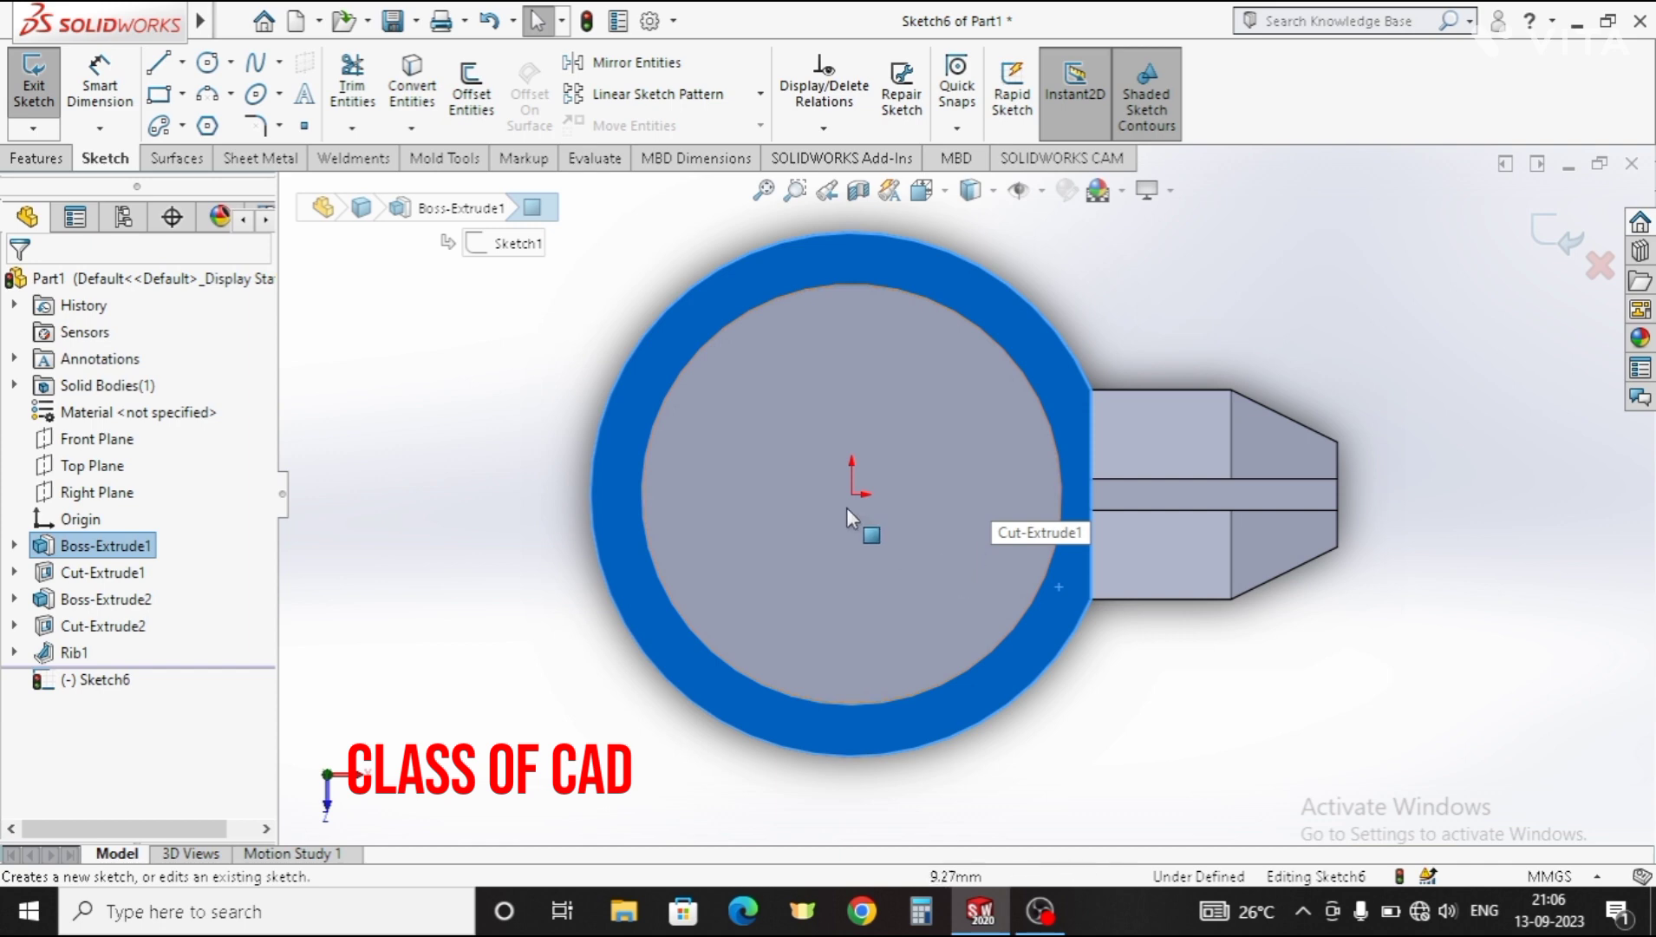
{"action": "left_click", "coordinate": [210, 67]}
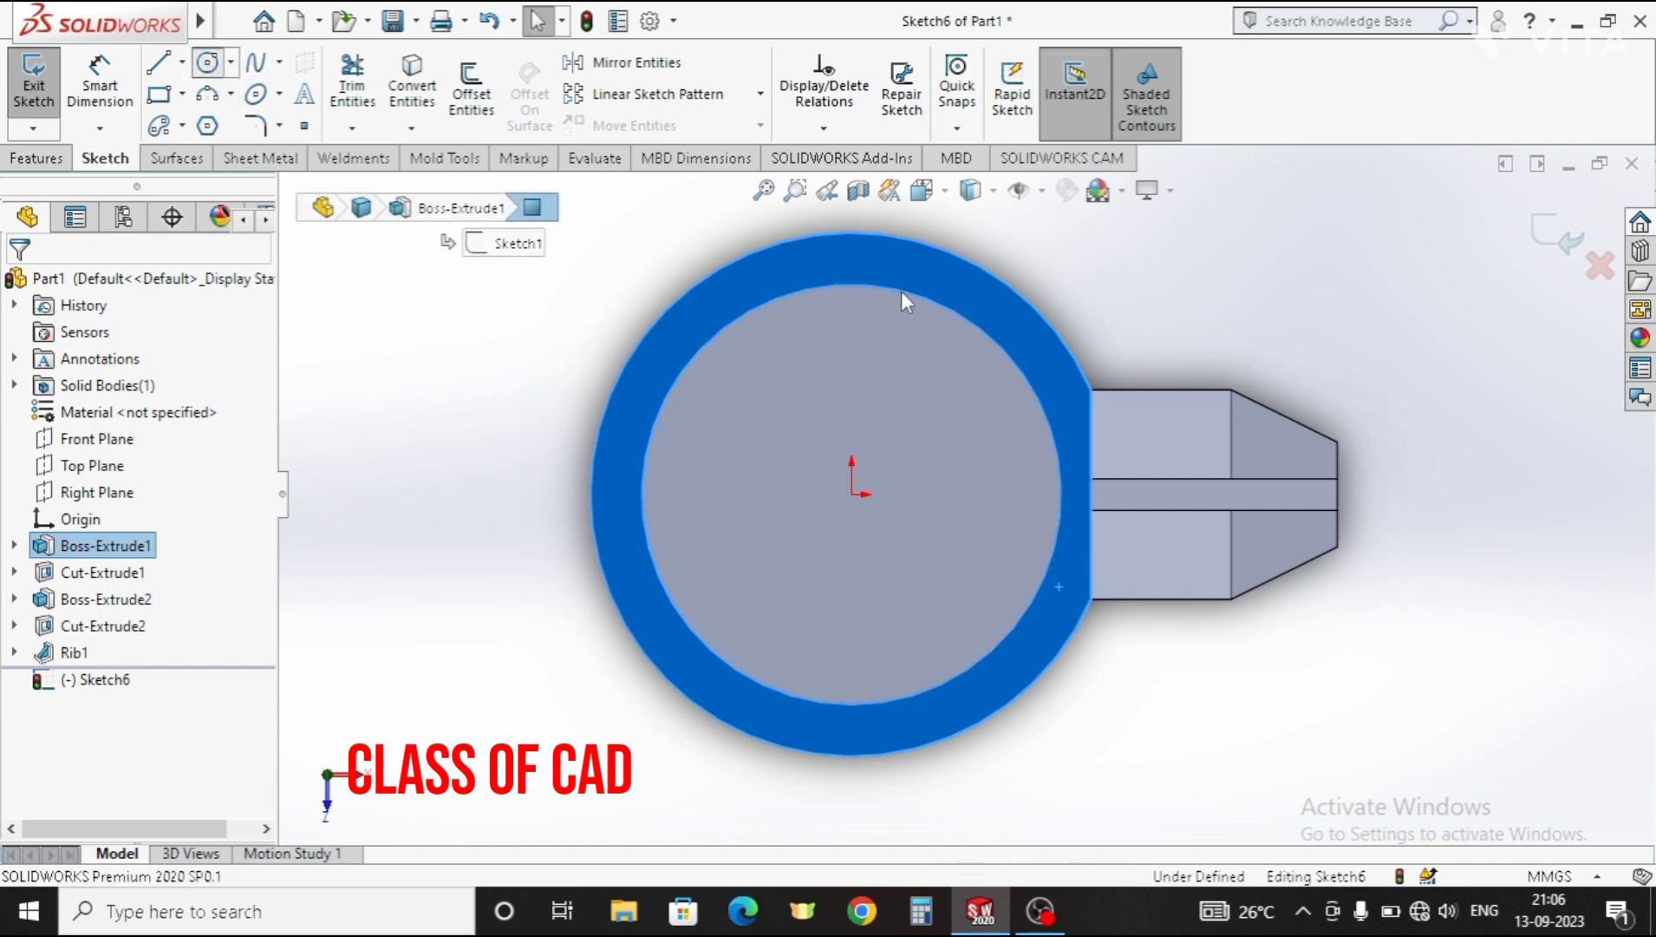
{"action": "left_click", "coordinate": [851, 295]}
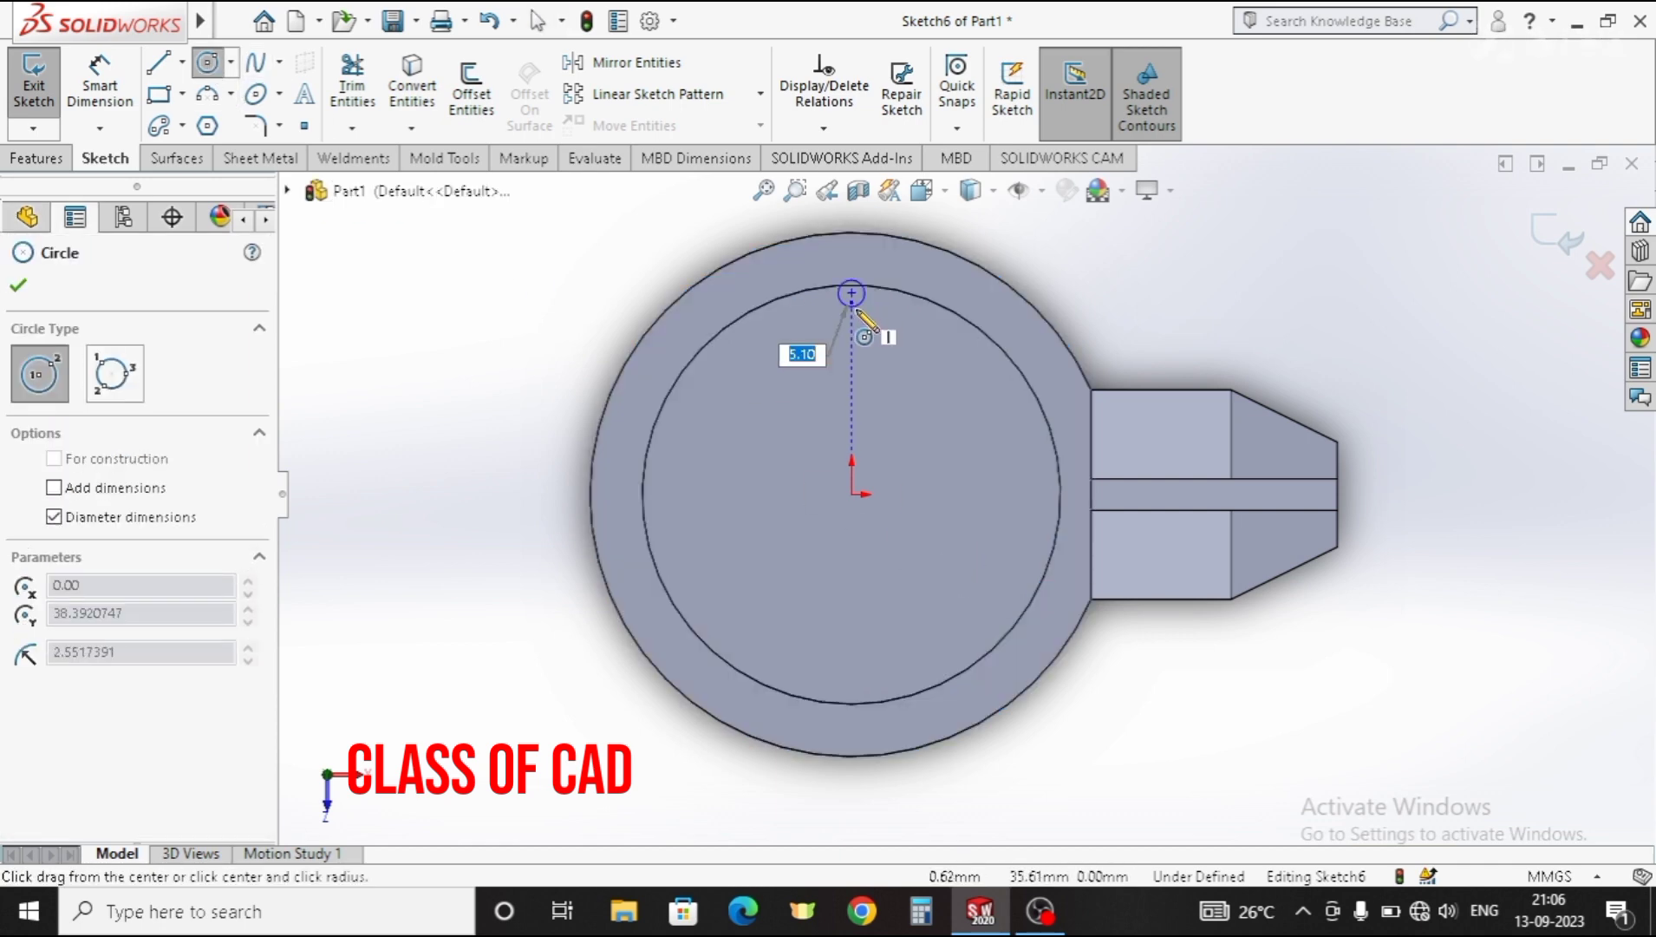
{"action": "left_click", "coordinate": [869, 310]}
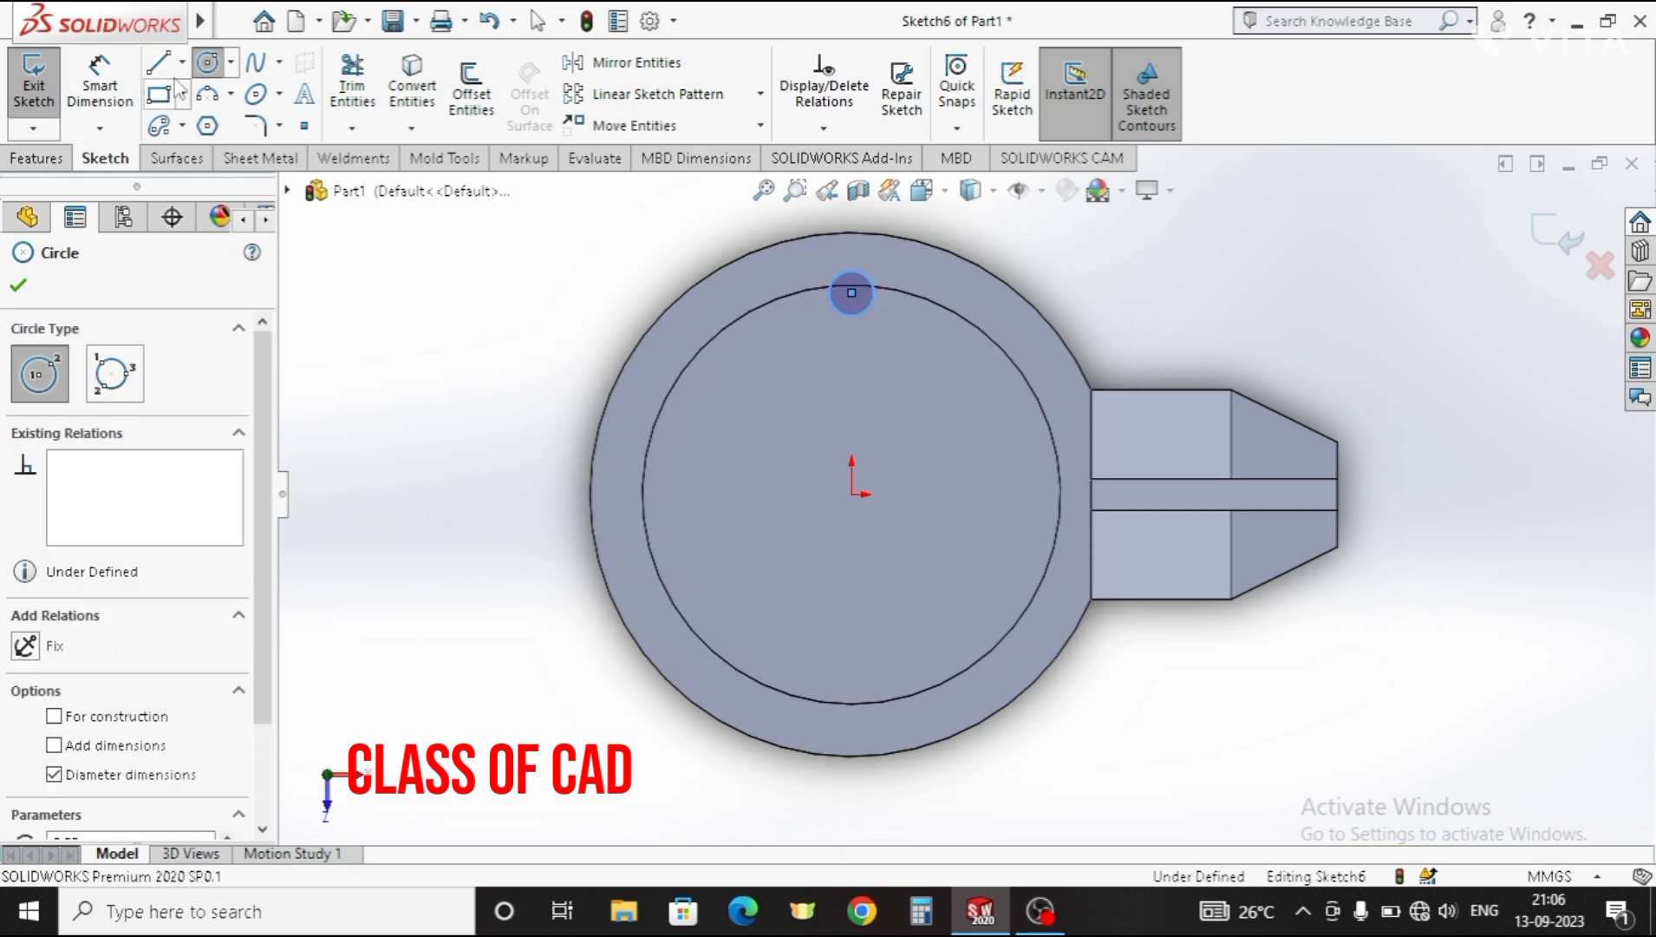
Step: Dimension the circle's diameter and set it to 16 mm
{"action": "left_click", "coordinate": [99, 87]}
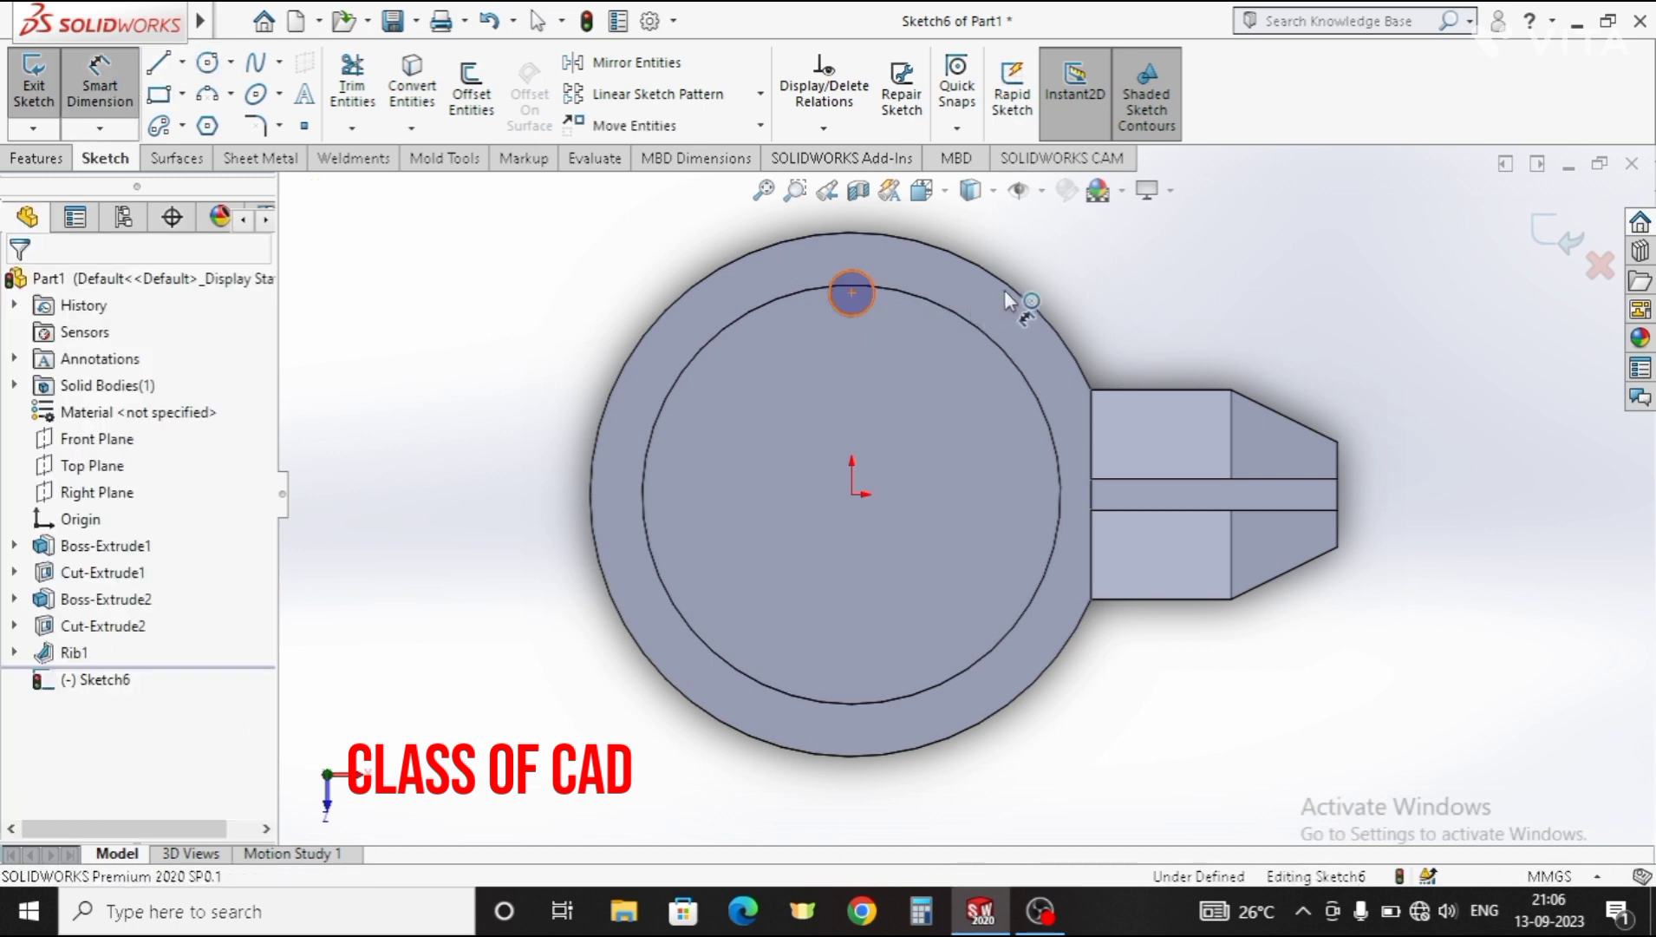
{"action": "left_click", "coordinate": [872, 295]}
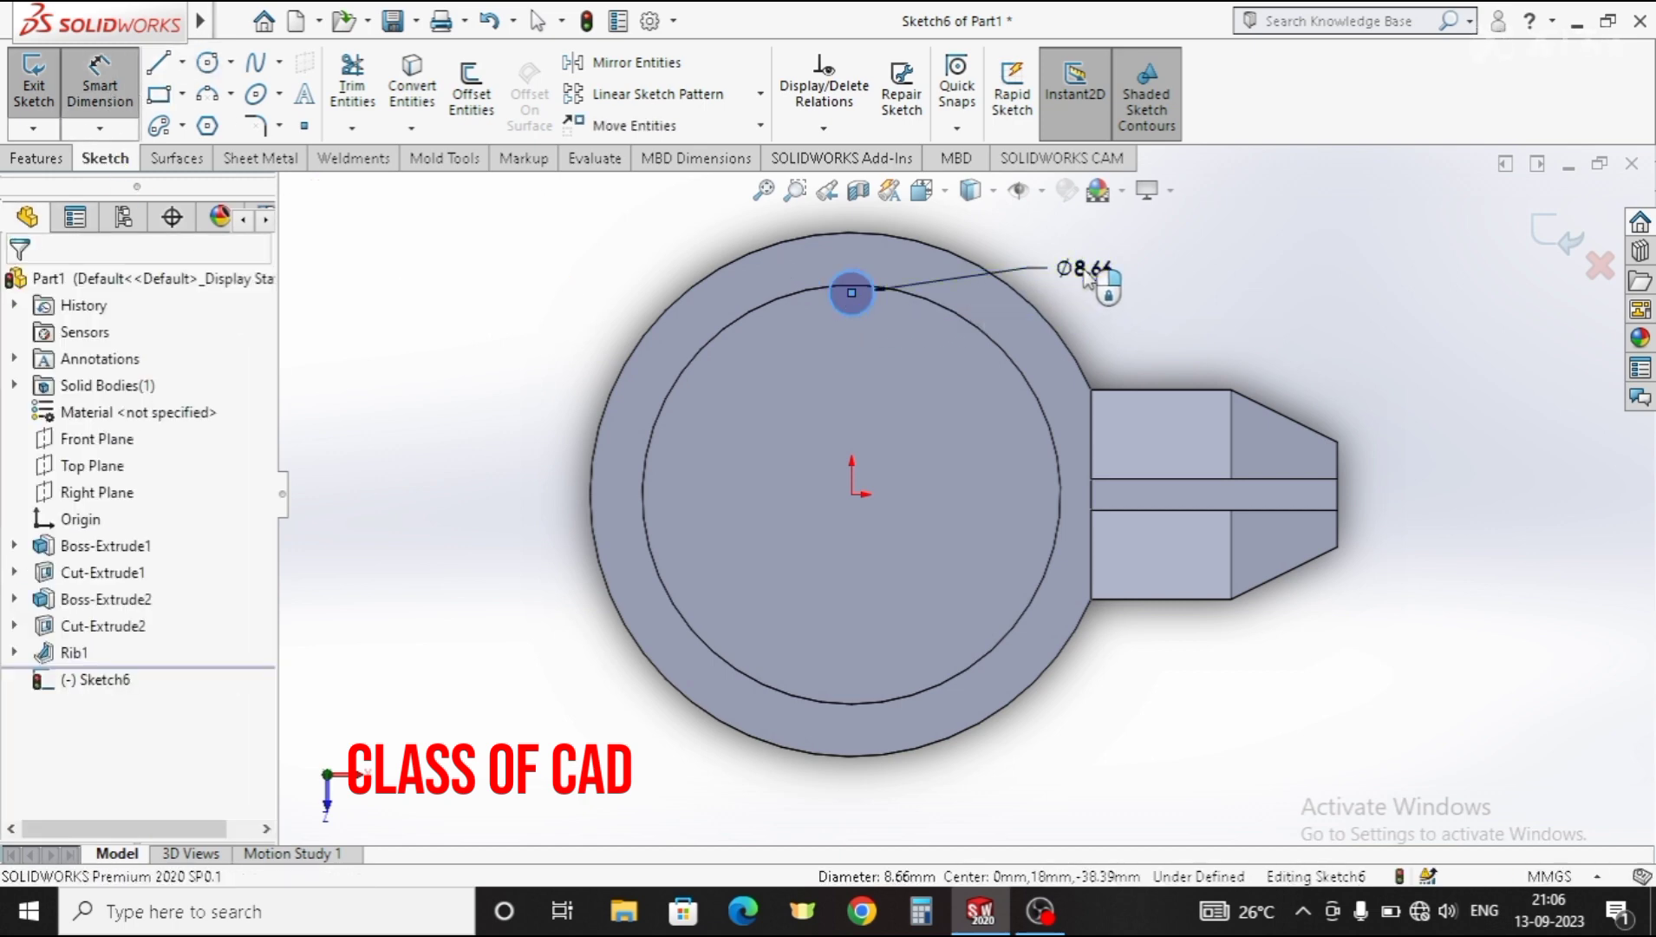
{"action": "left_click", "coordinate": [1084, 275]}
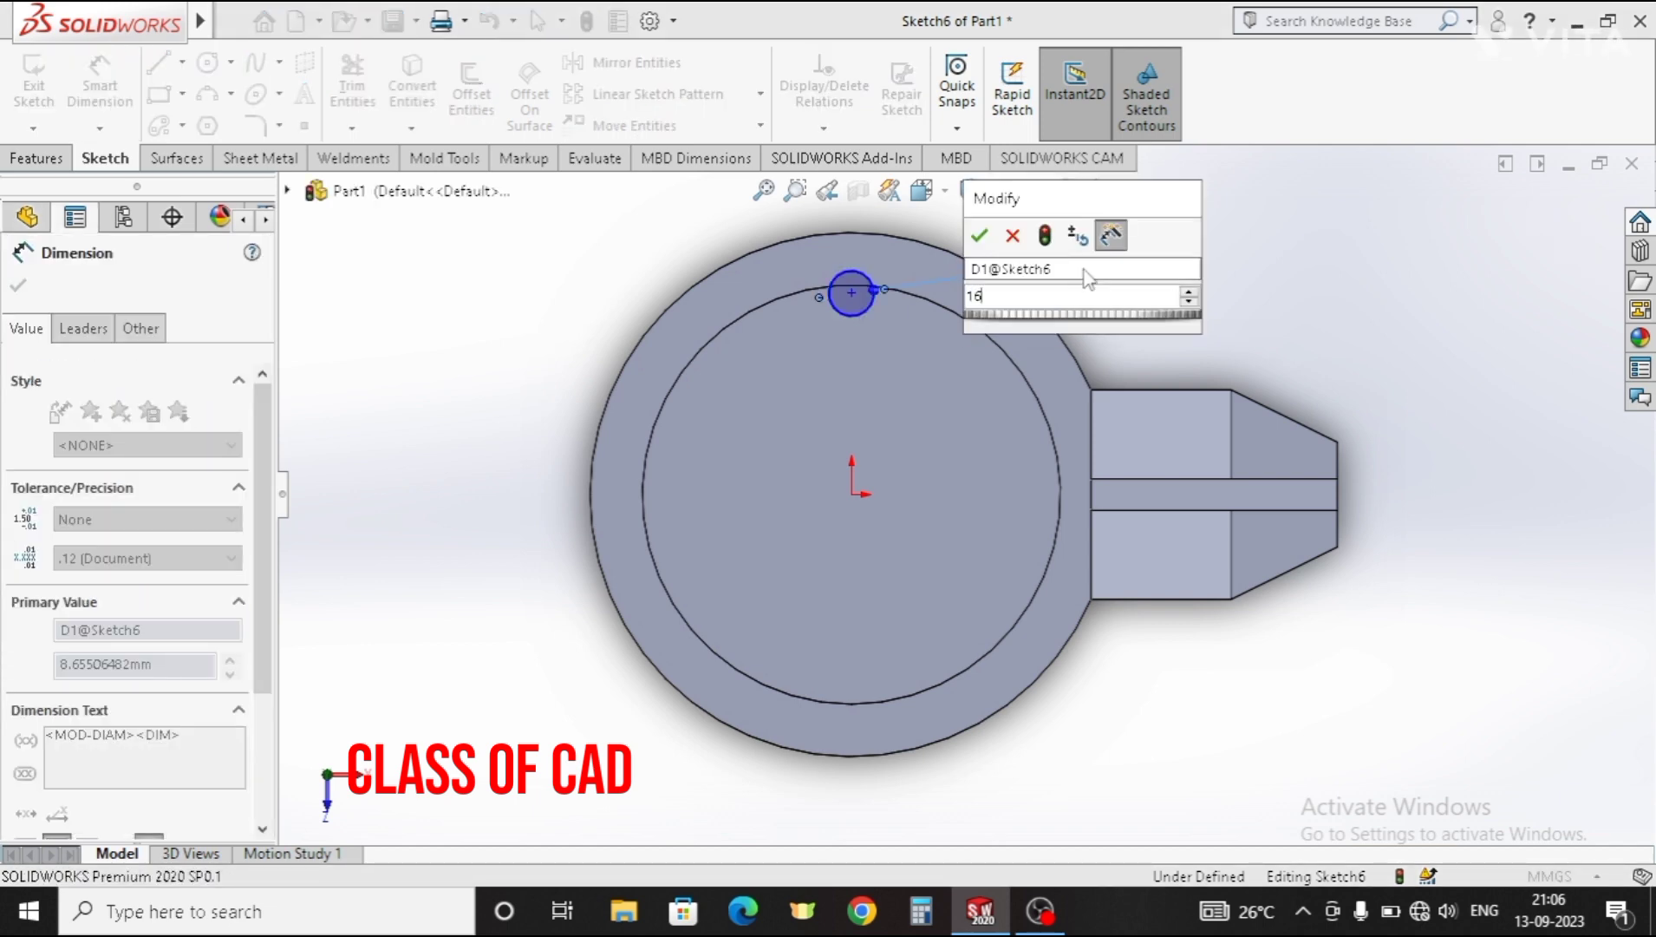
{"action": "key", "text": "Return"}
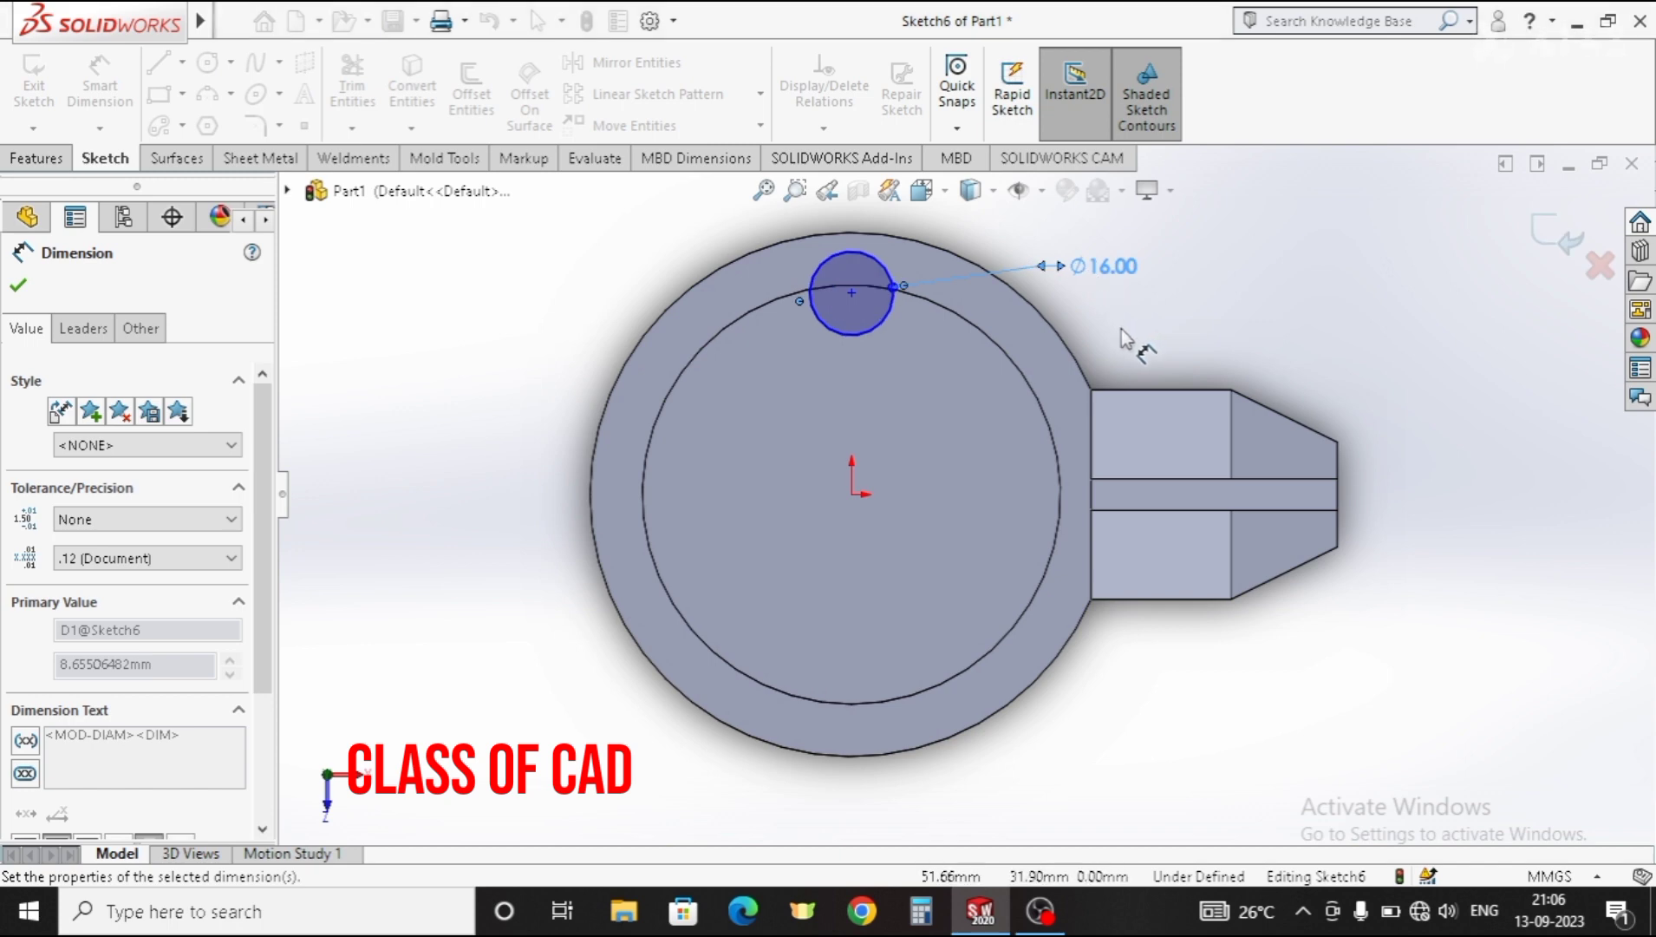
Step: Dimension the distance from the origin to the circle's centre and set it to 35 mm
{"action": "left_click", "coordinate": [872, 329]}
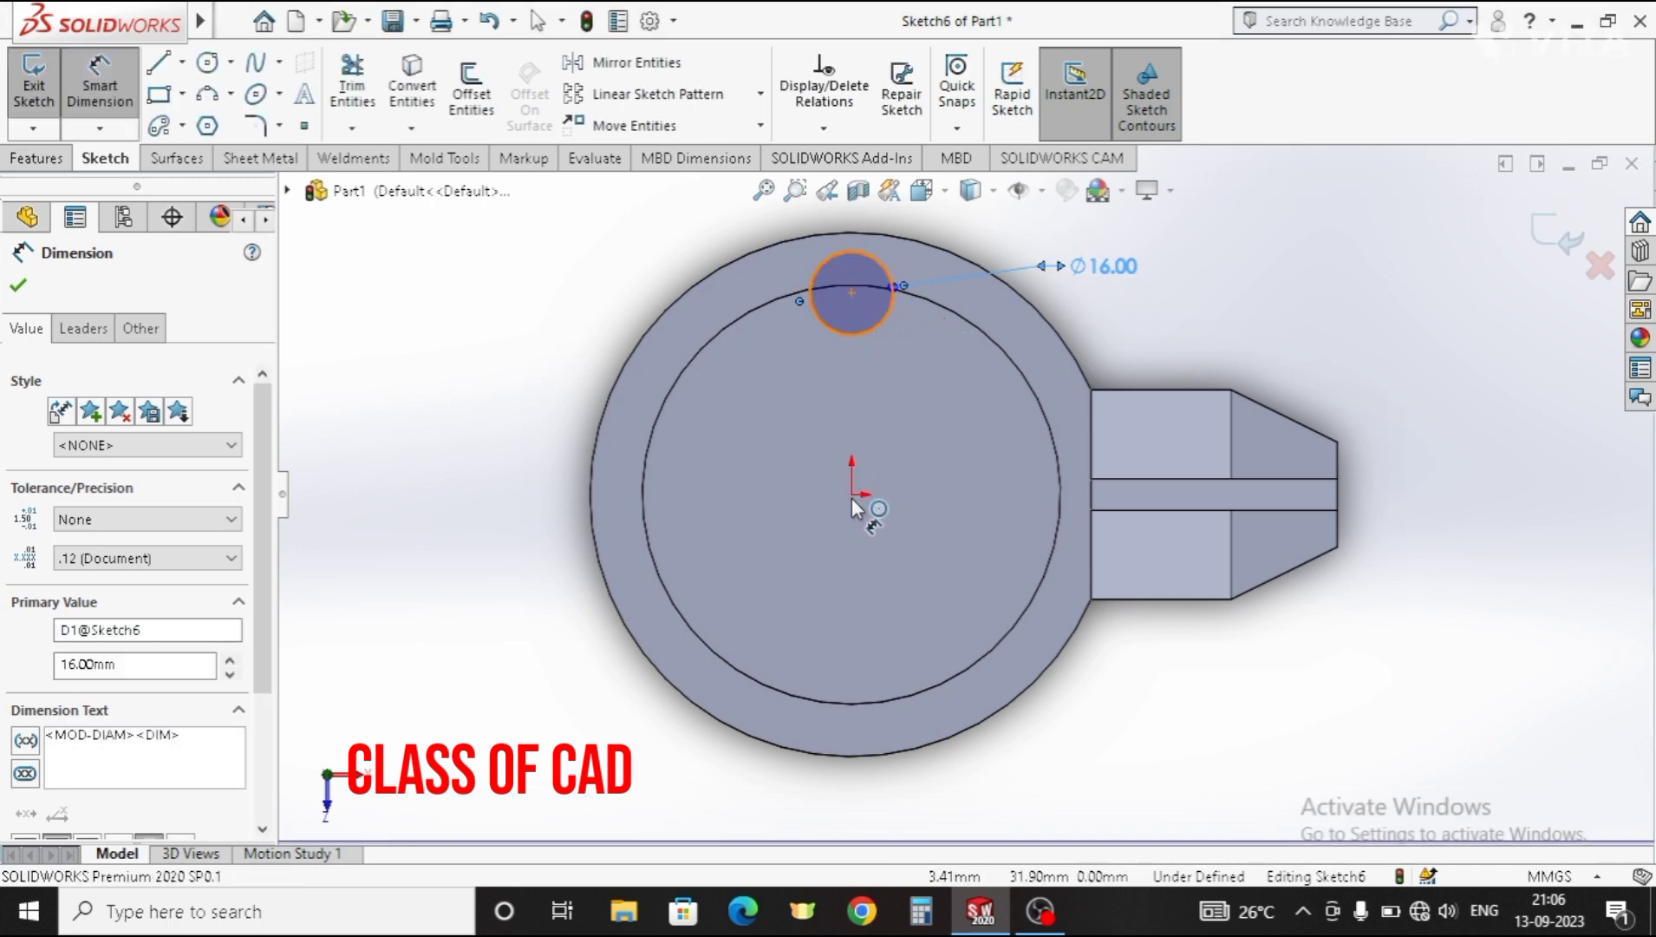
{"action": "left_click", "coordinate": [853, 495]}
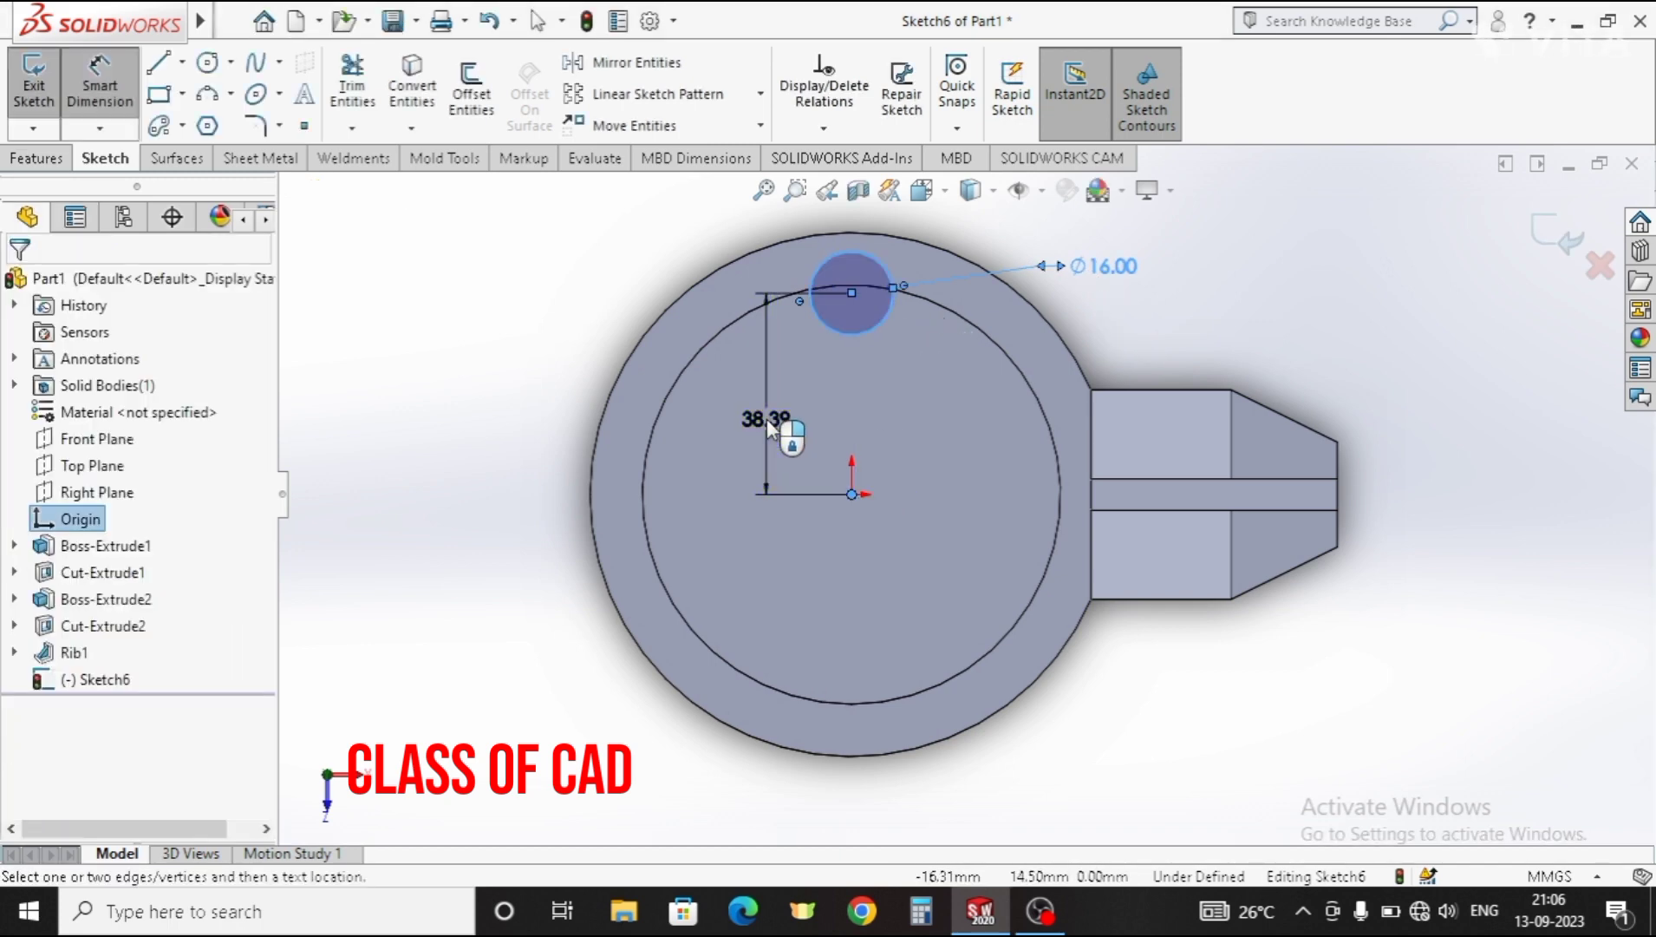
{"action": "left_click", "coordinate": [770, 425]}
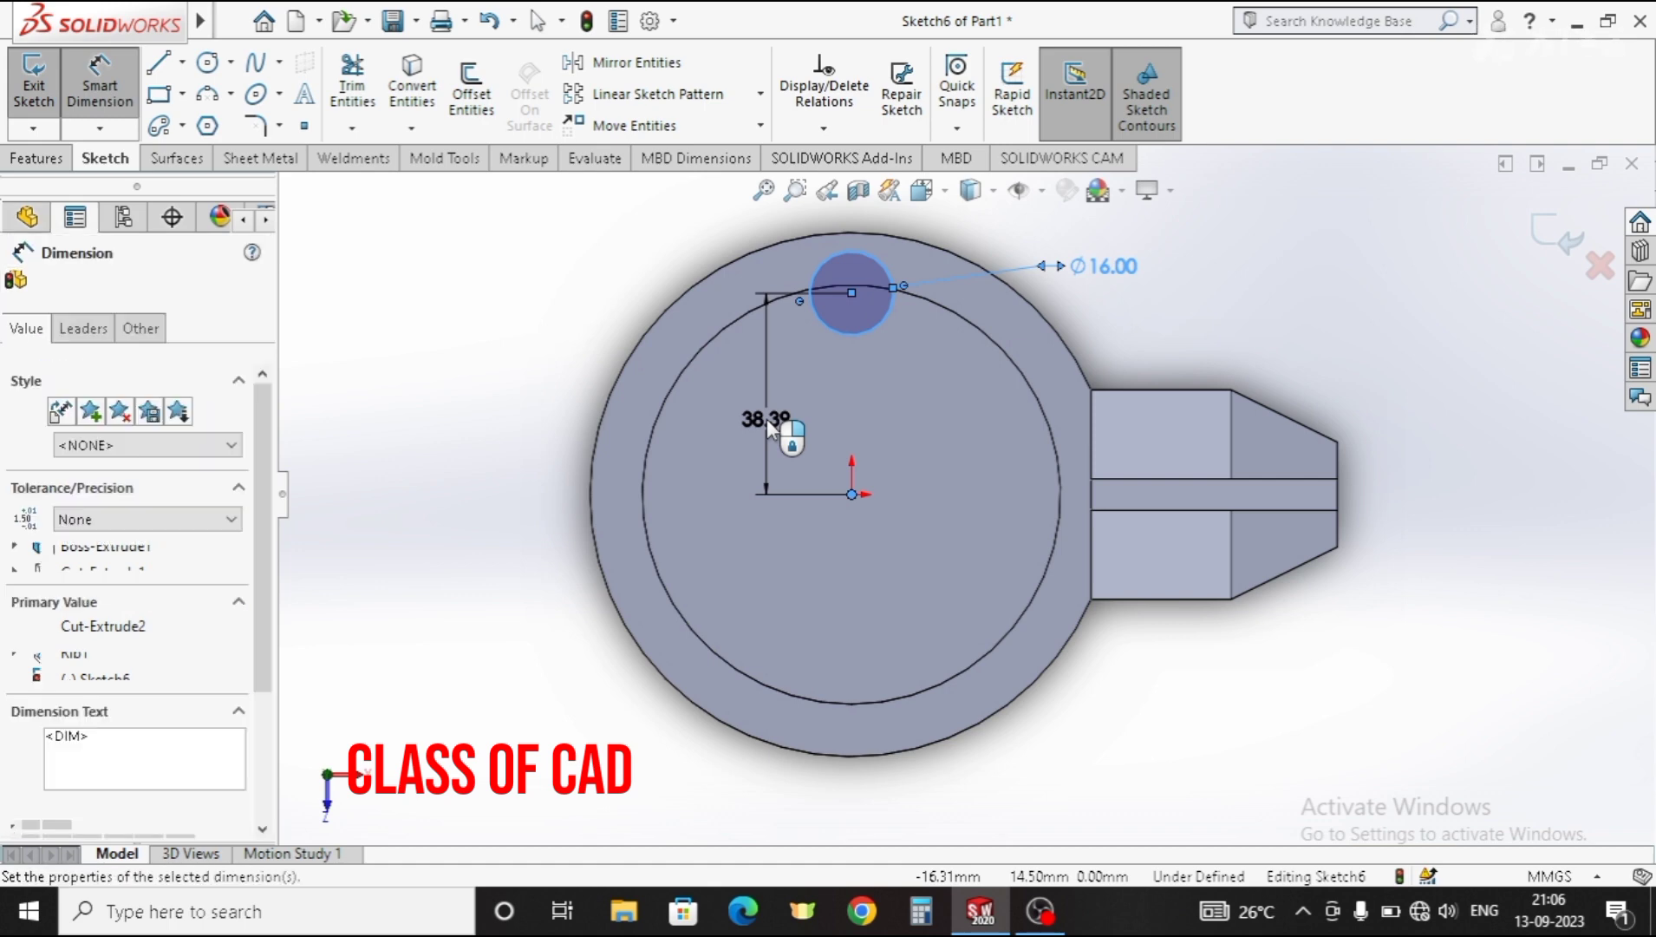
{"action": "key", "text": "Return"}
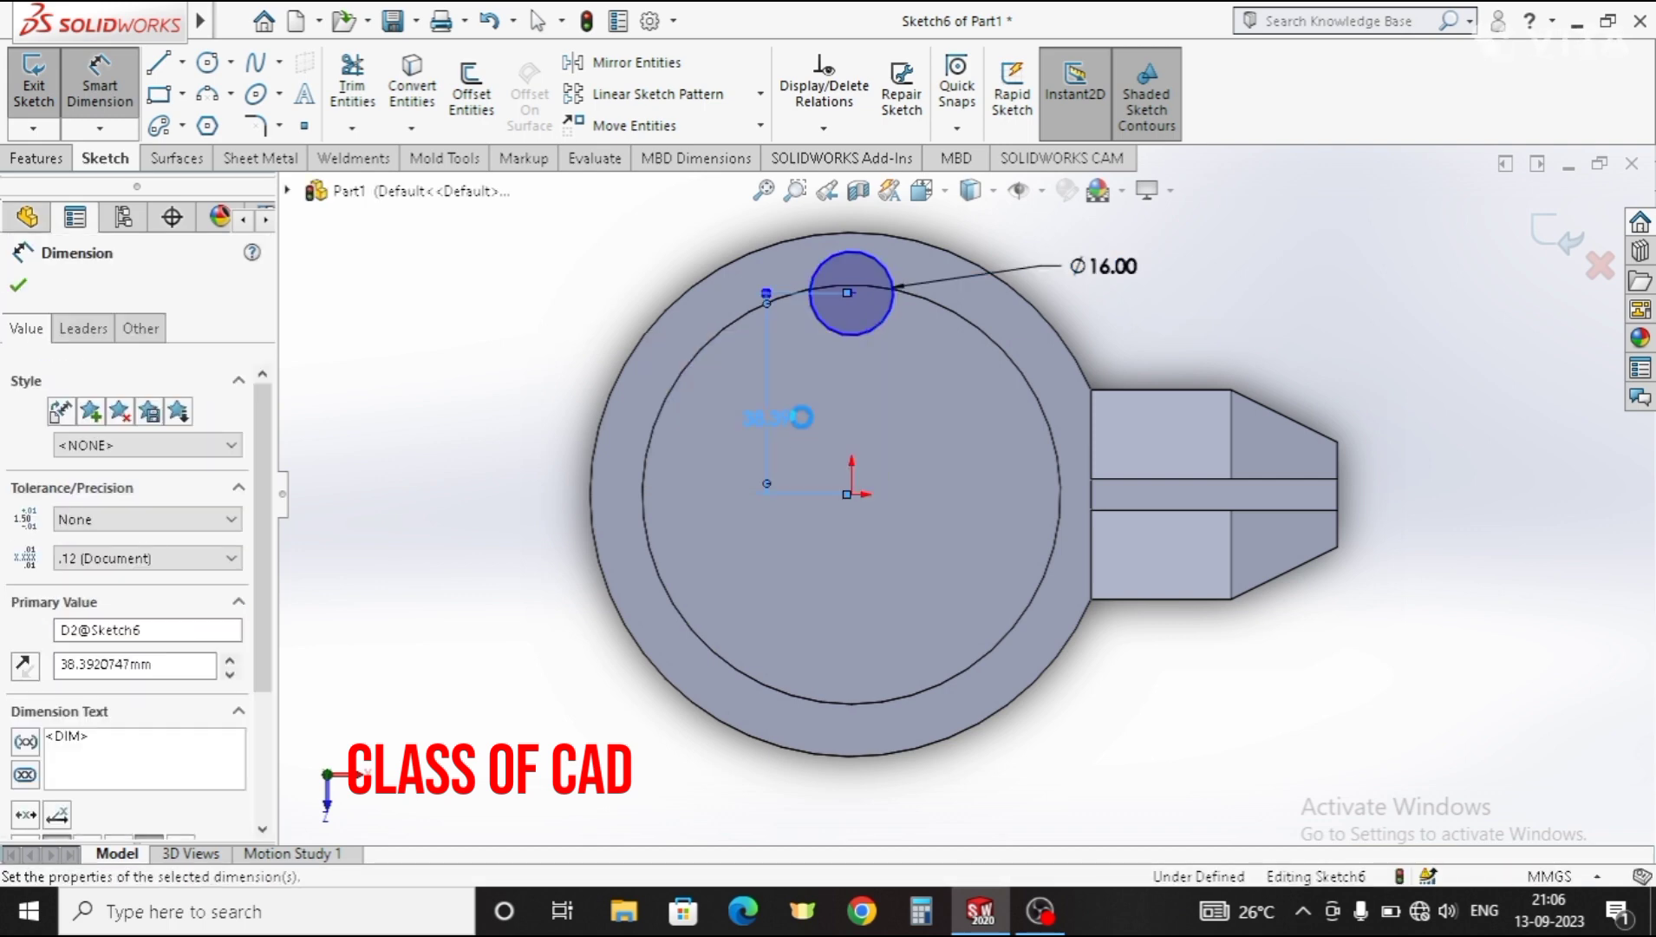
{"action": "key", "text": "Escape"}
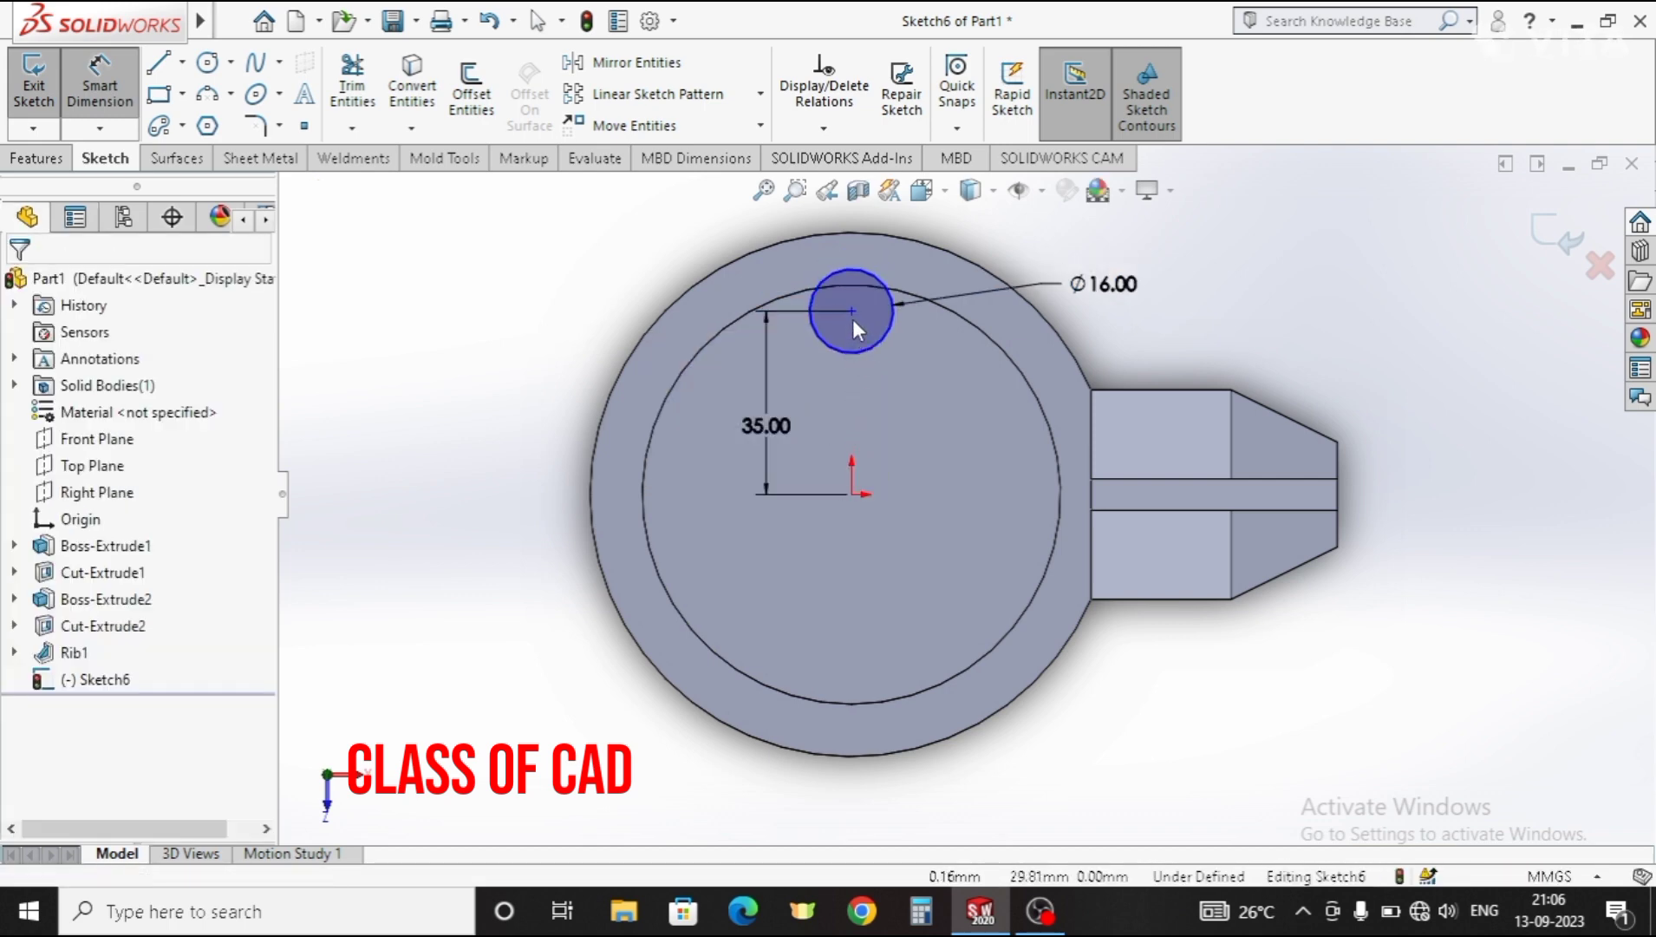
Step: Add a Vertical relation between the circle's centre and the origin
{"action": "left_click", "coordinate": [852, 494], "text": "ctrl"}
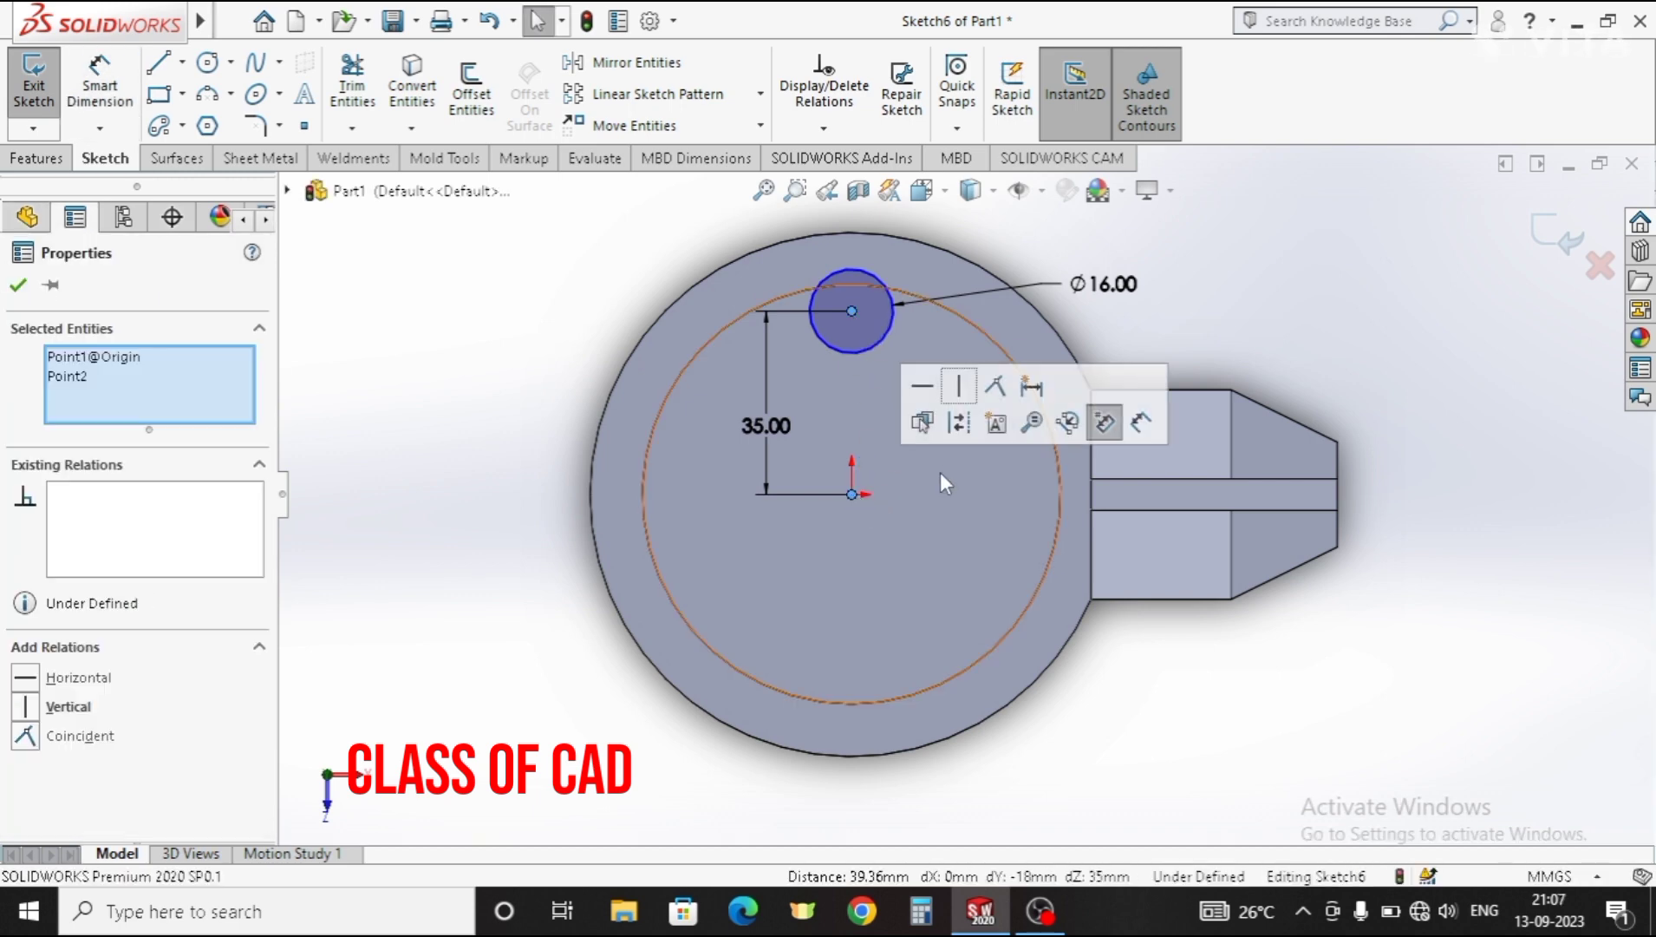
{"action": "left_click", "coordinate": [959, 388]}
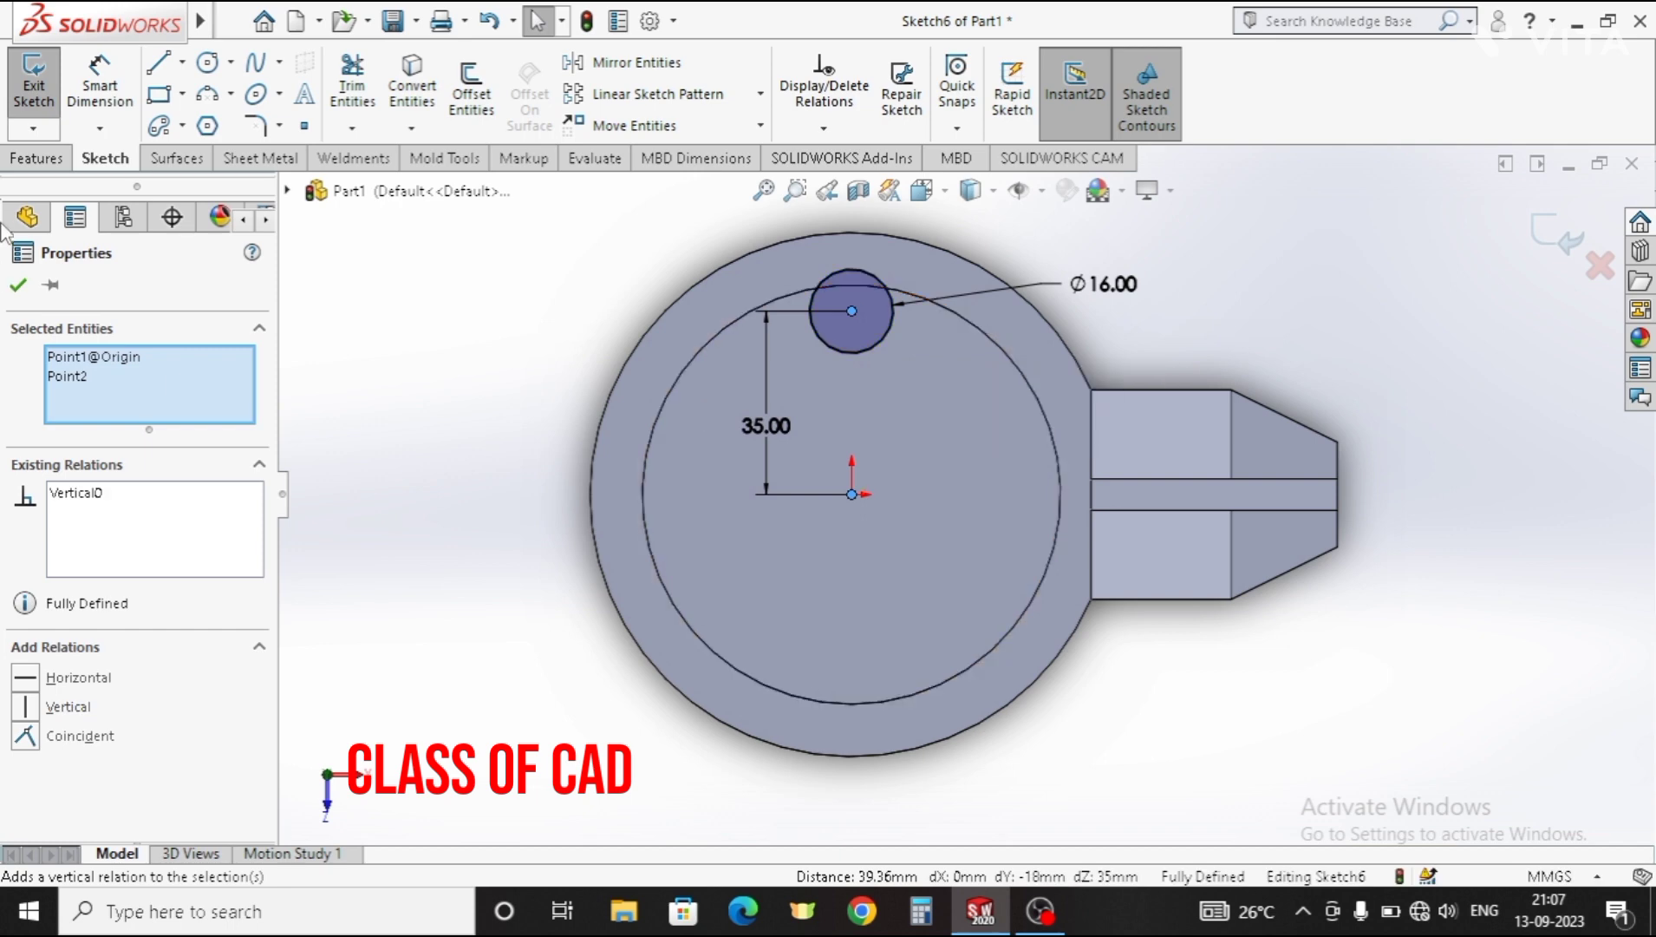
{"action": "left_click", "coordinate": [21, 286]}
Step: Draw a horizontal centerline about 35 mm long from the origin towards the tab
{"action": "left_click", "coordinate": [182, 62]}
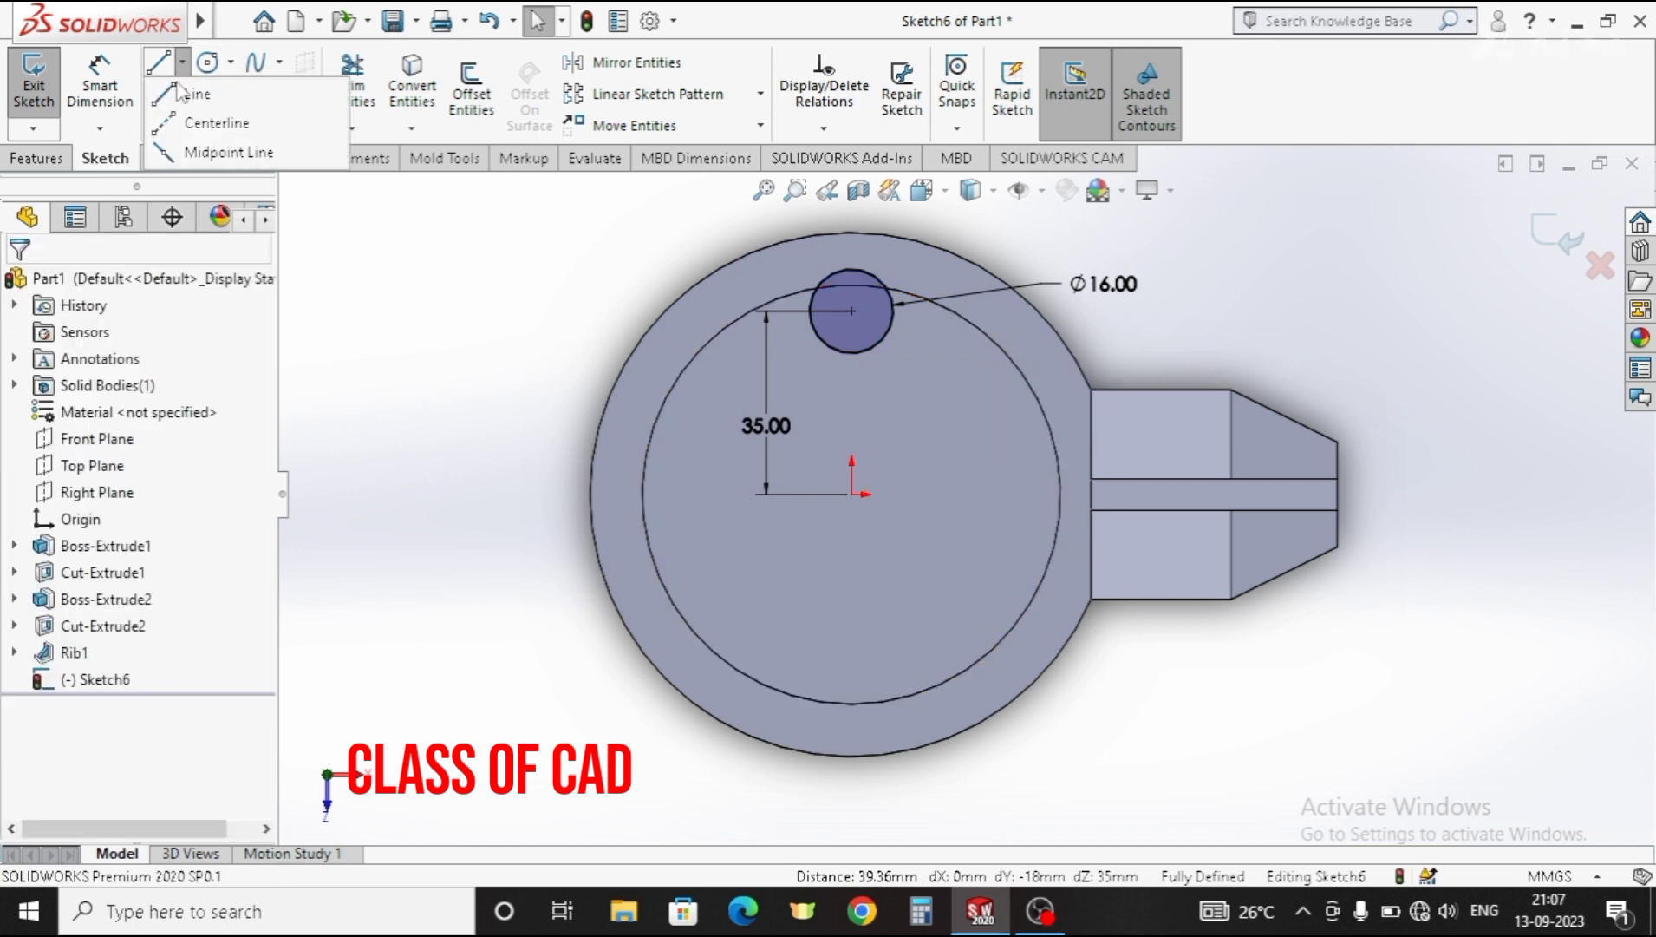
{"action": "left_click", "coordinate": [193, 126]}
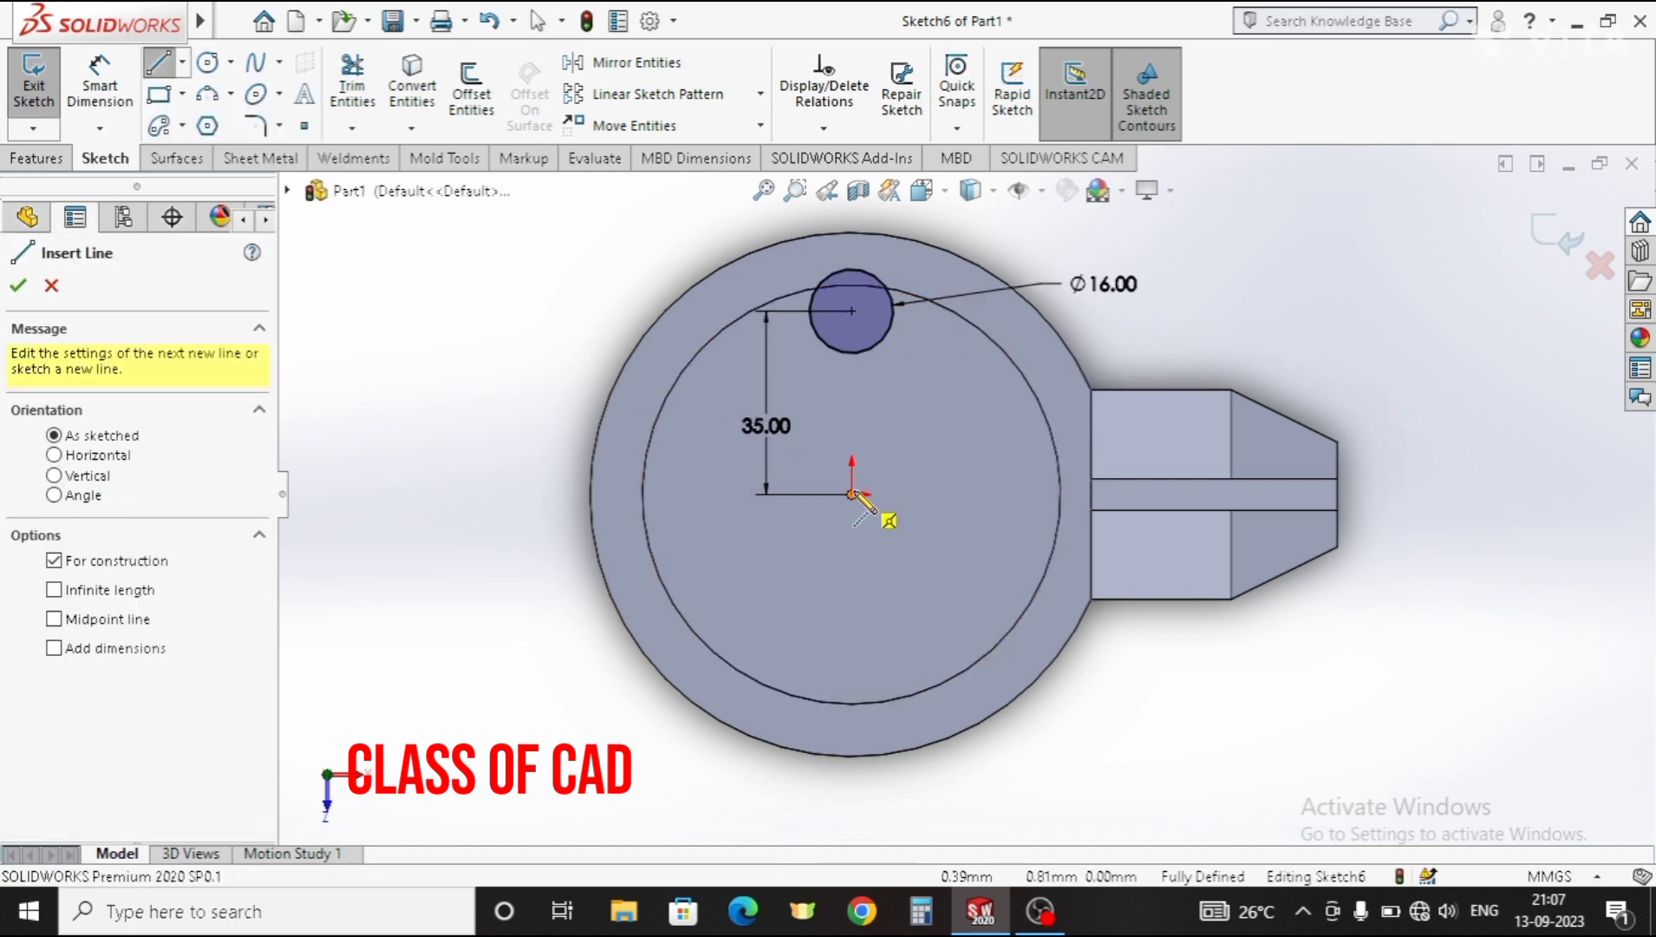
{"action": "left_click", "coordinate": [879, 505]}
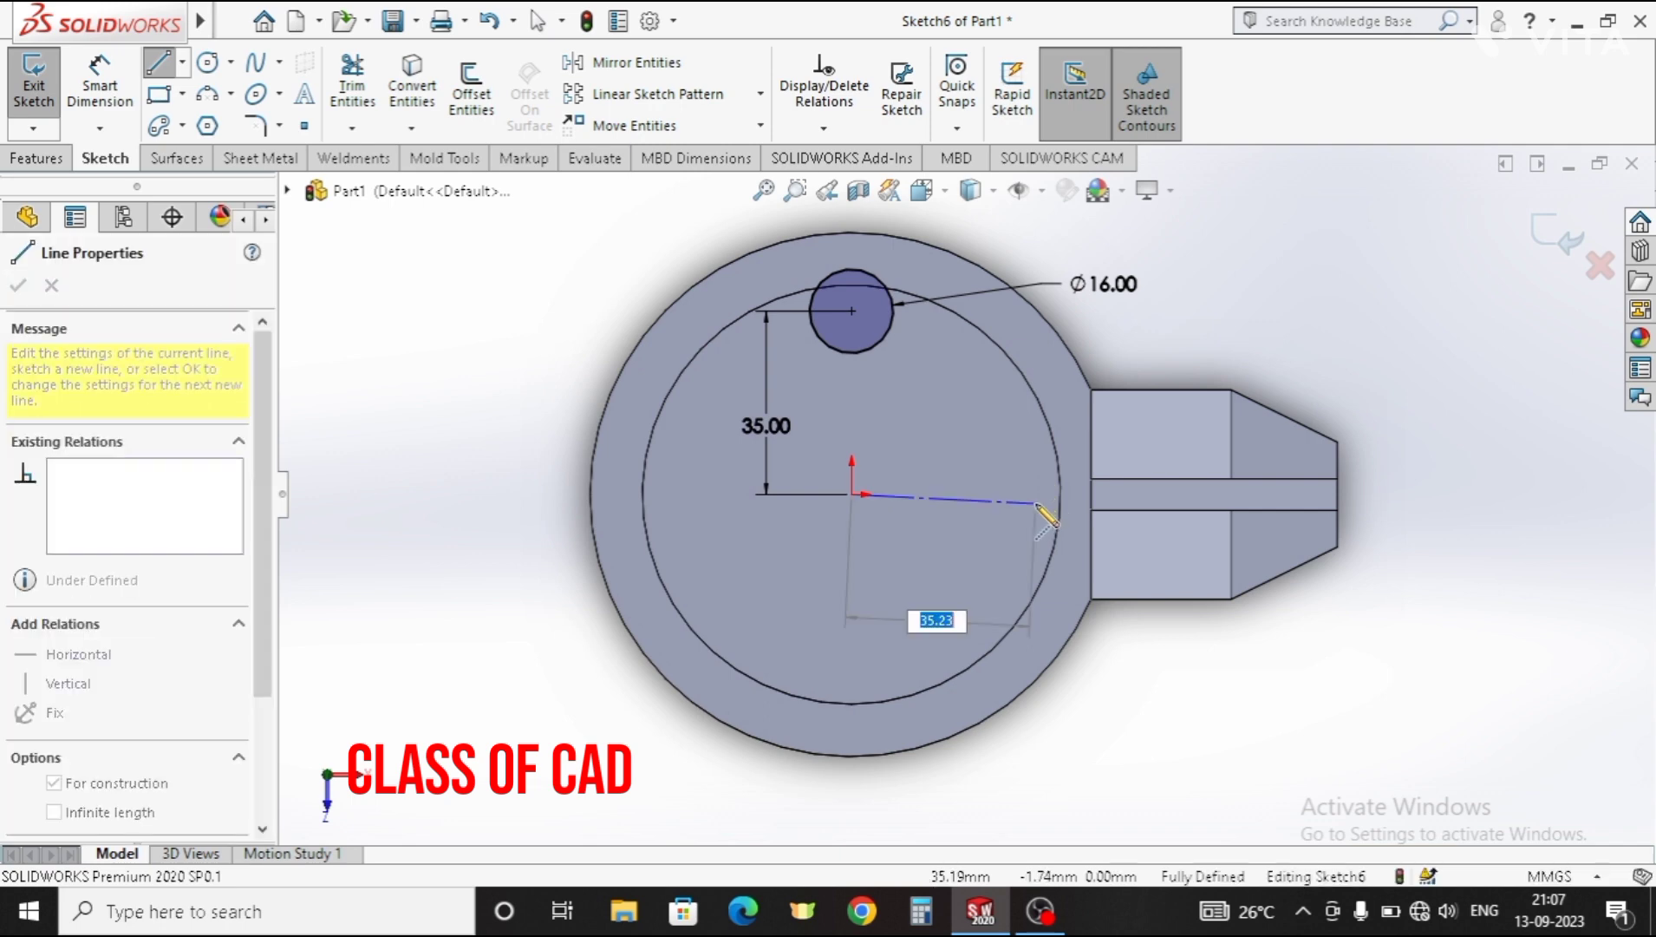
{"action": "left_click", "coordinate": [1036, 496]}
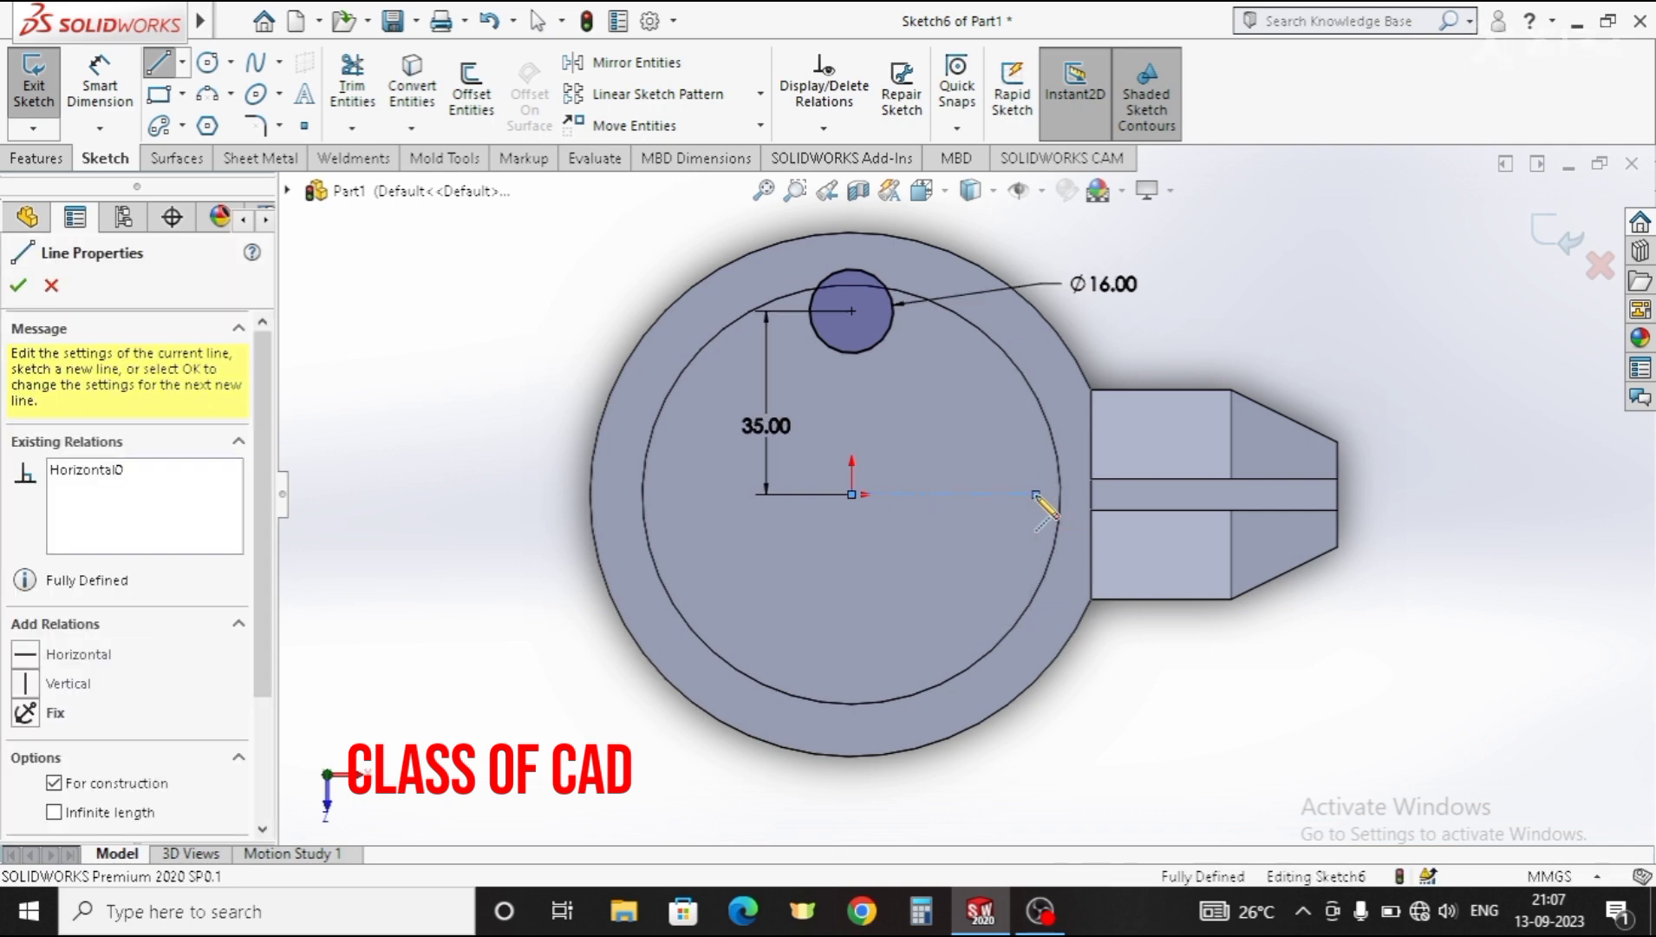
{"action": "key", "text": "Escape"}
{"action": "key", "text": "Escape"}
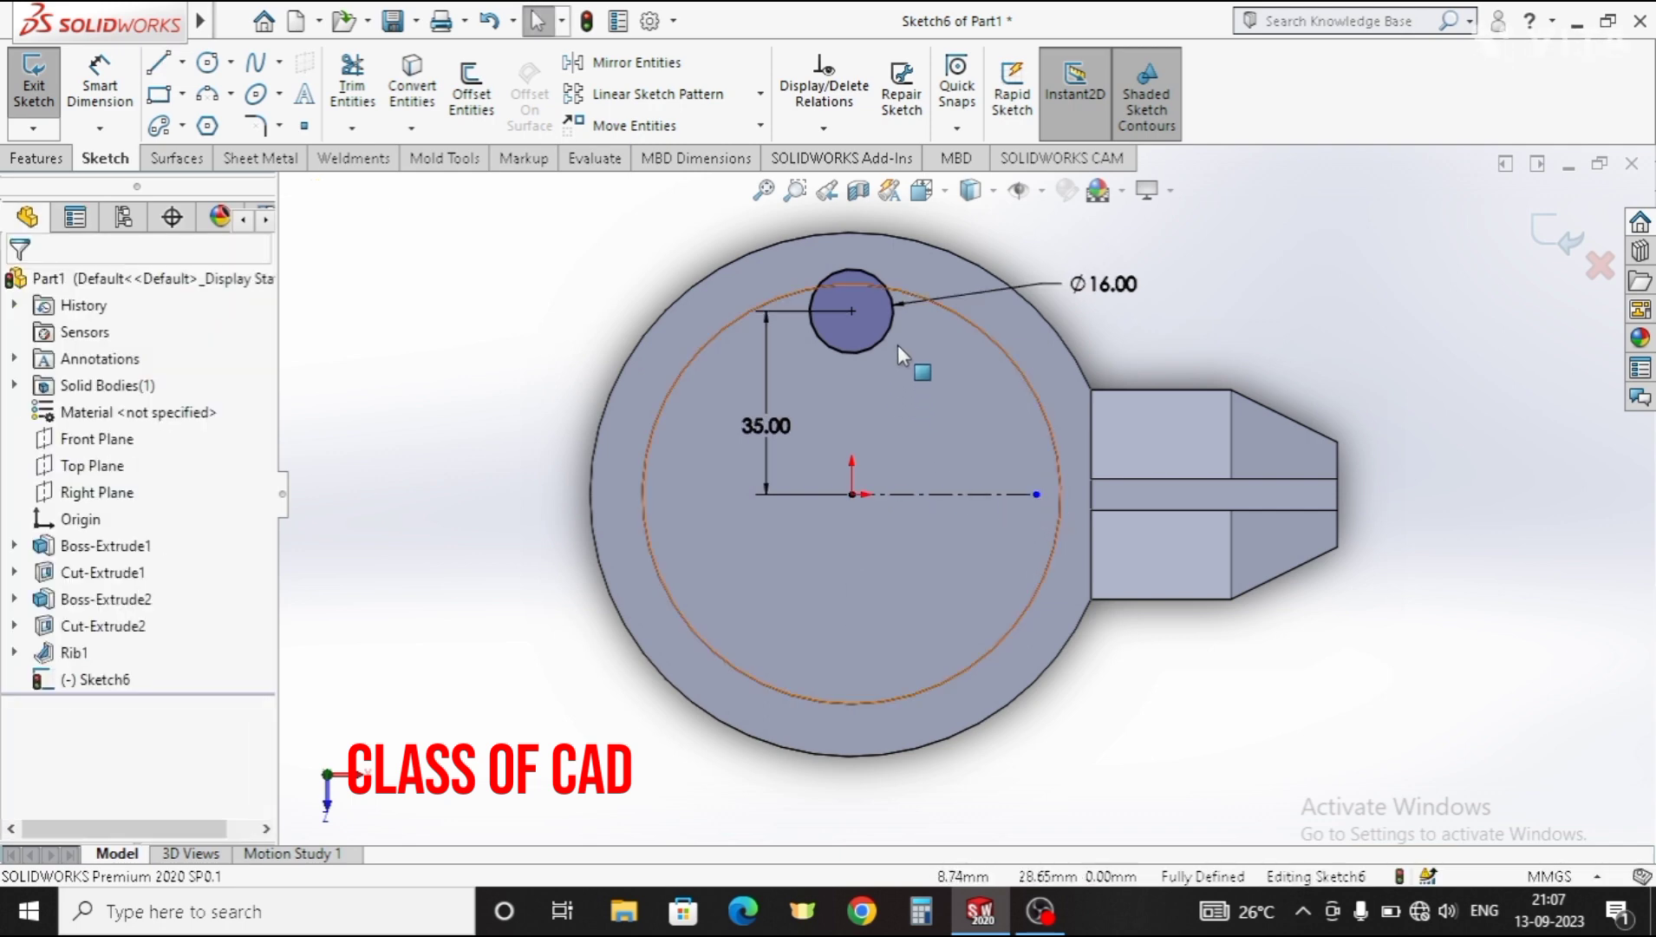
Step: Mirror the 16 mm circle about the horizontal centerline through the origin
{"action": "left_click_drag", "start_coordinate": [901, 332], "coordinate": [854, 532]}
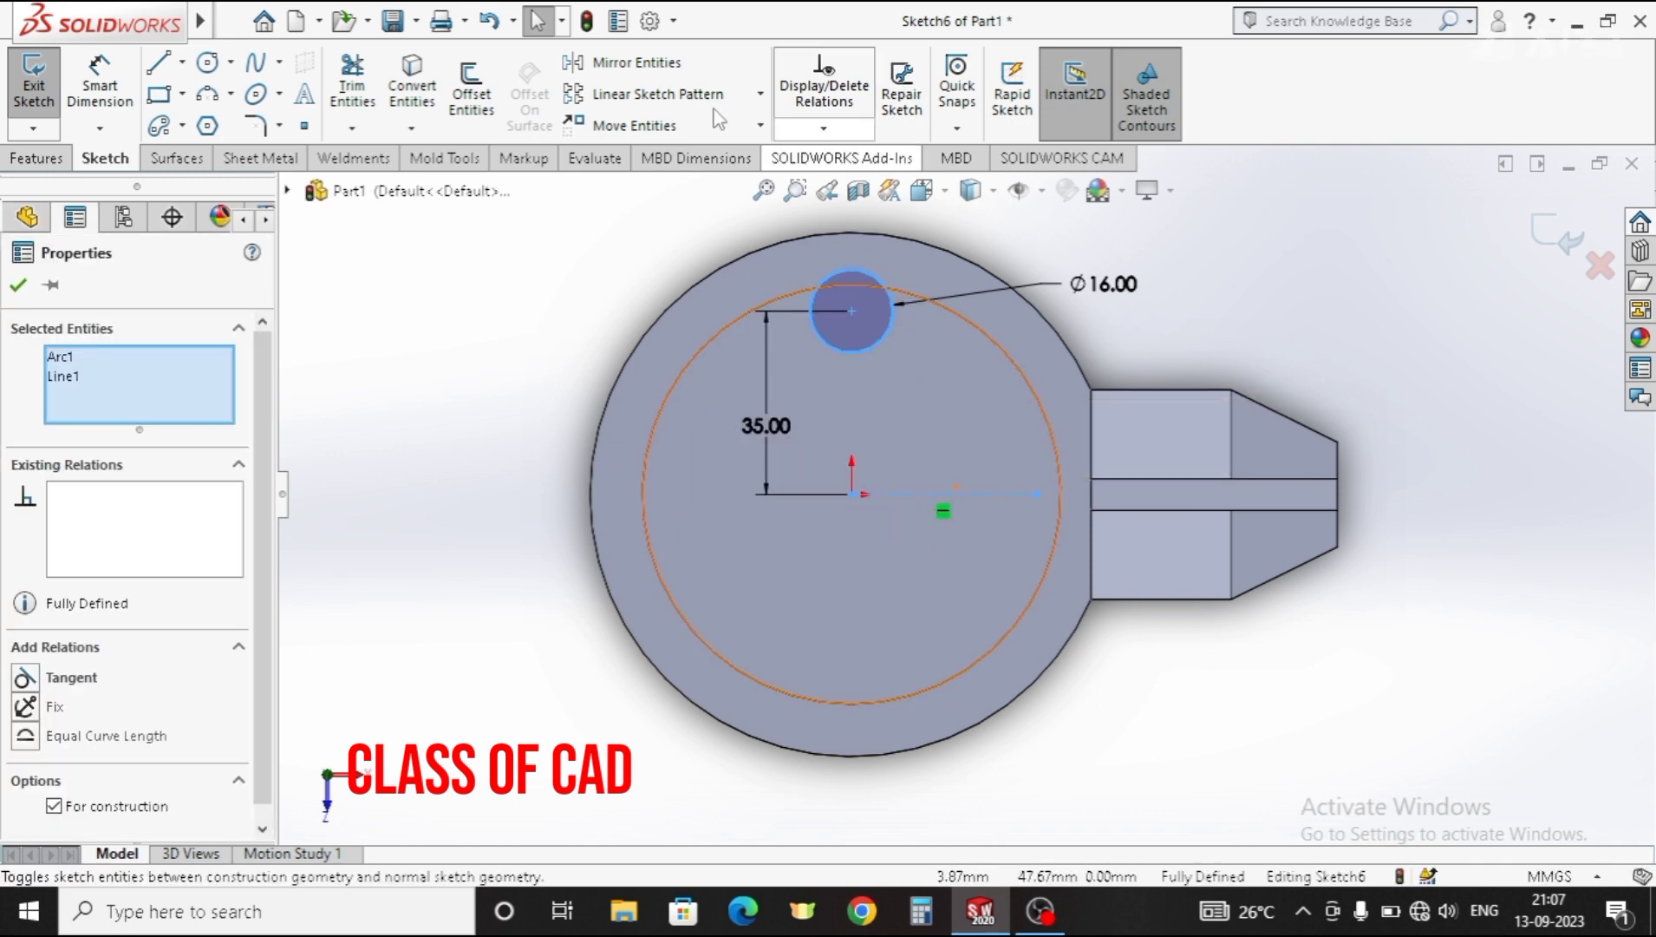
{"action": "left_click", "coordinate": [642, 69]}
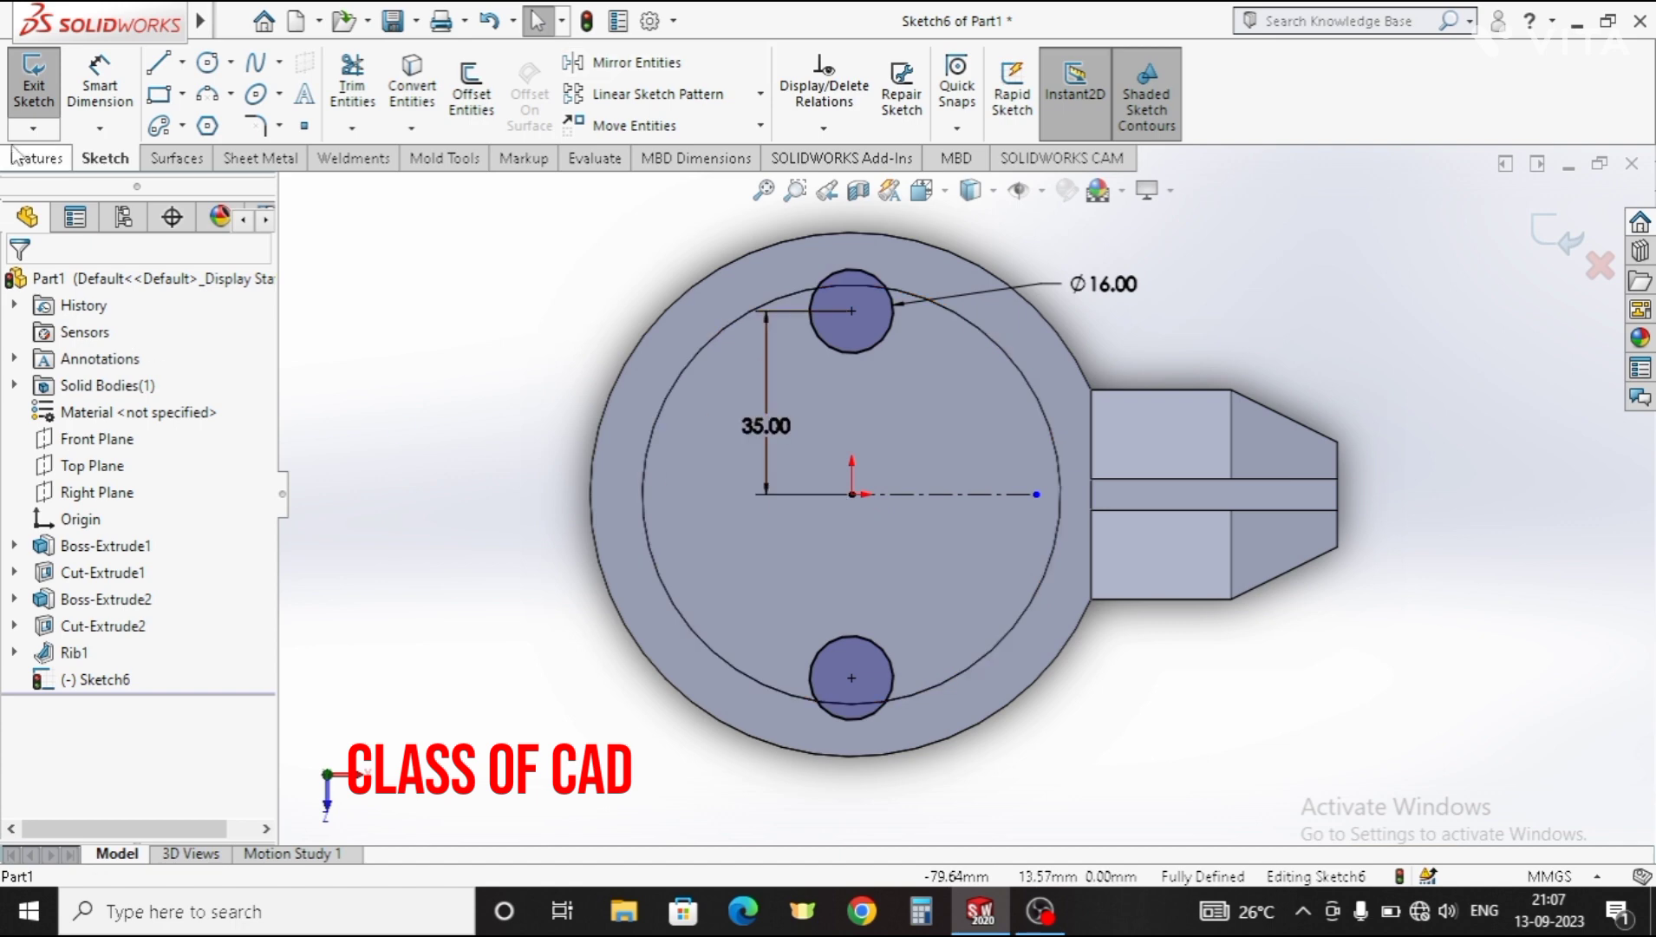
Step: Extrude both 16 mm circles as bosses Up To Surface, ending on the floor of the disc's recess
{"action": "left_click", "coordinate": [35, 159]}
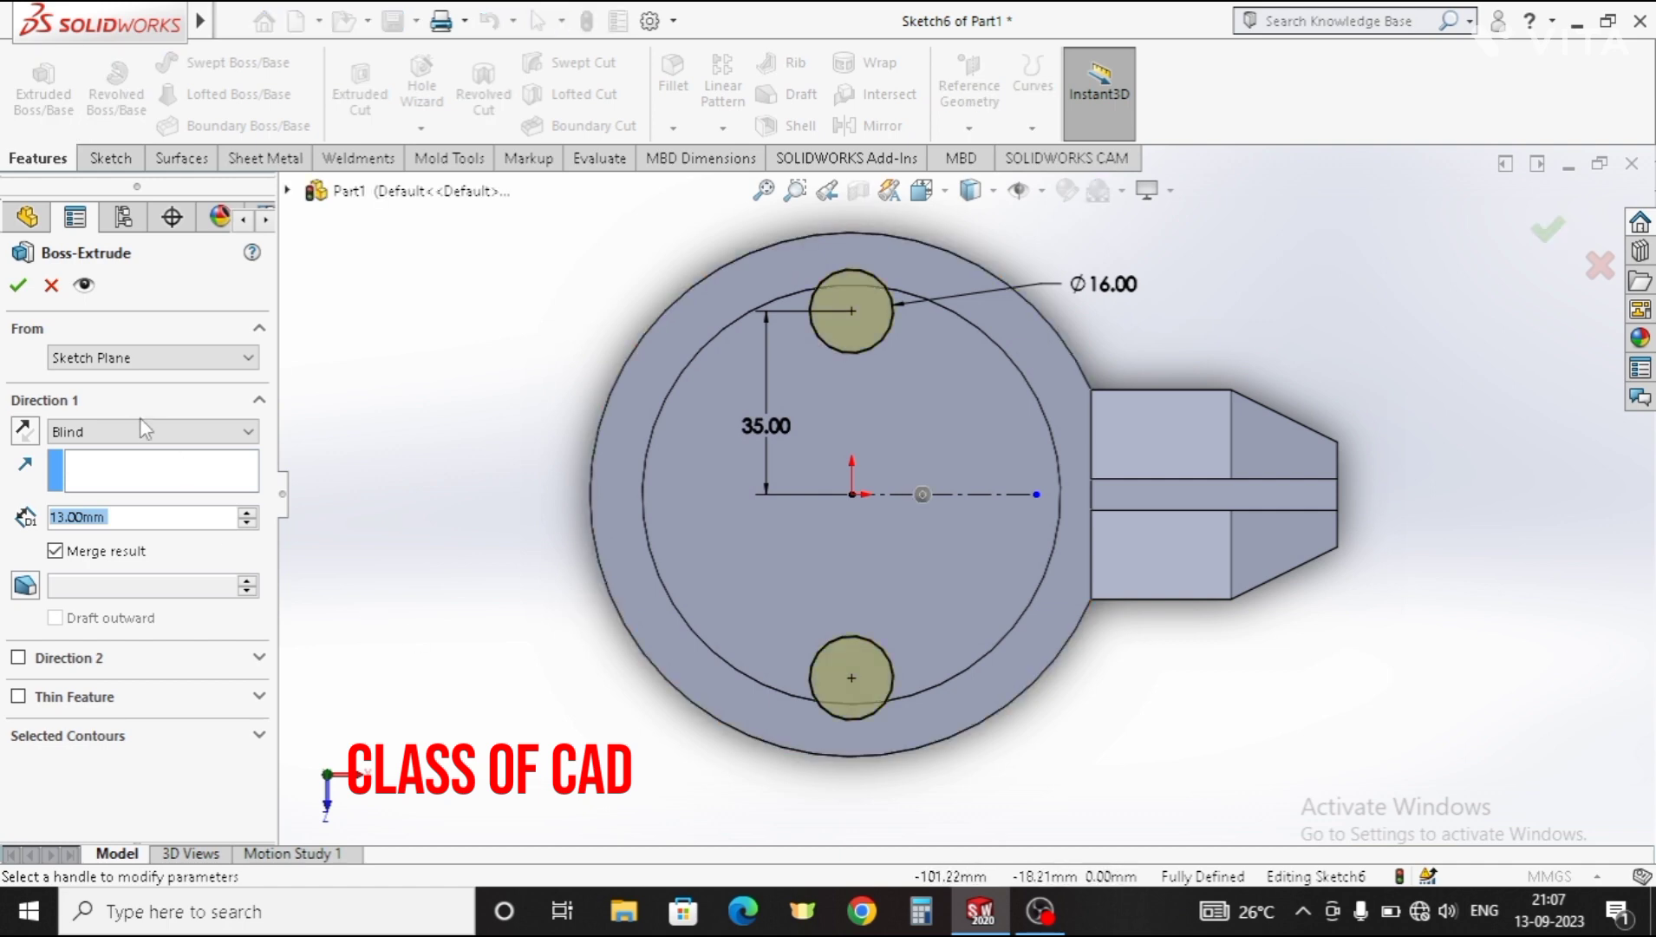
{"action": "left_click", "coordinate": [150, 431]}
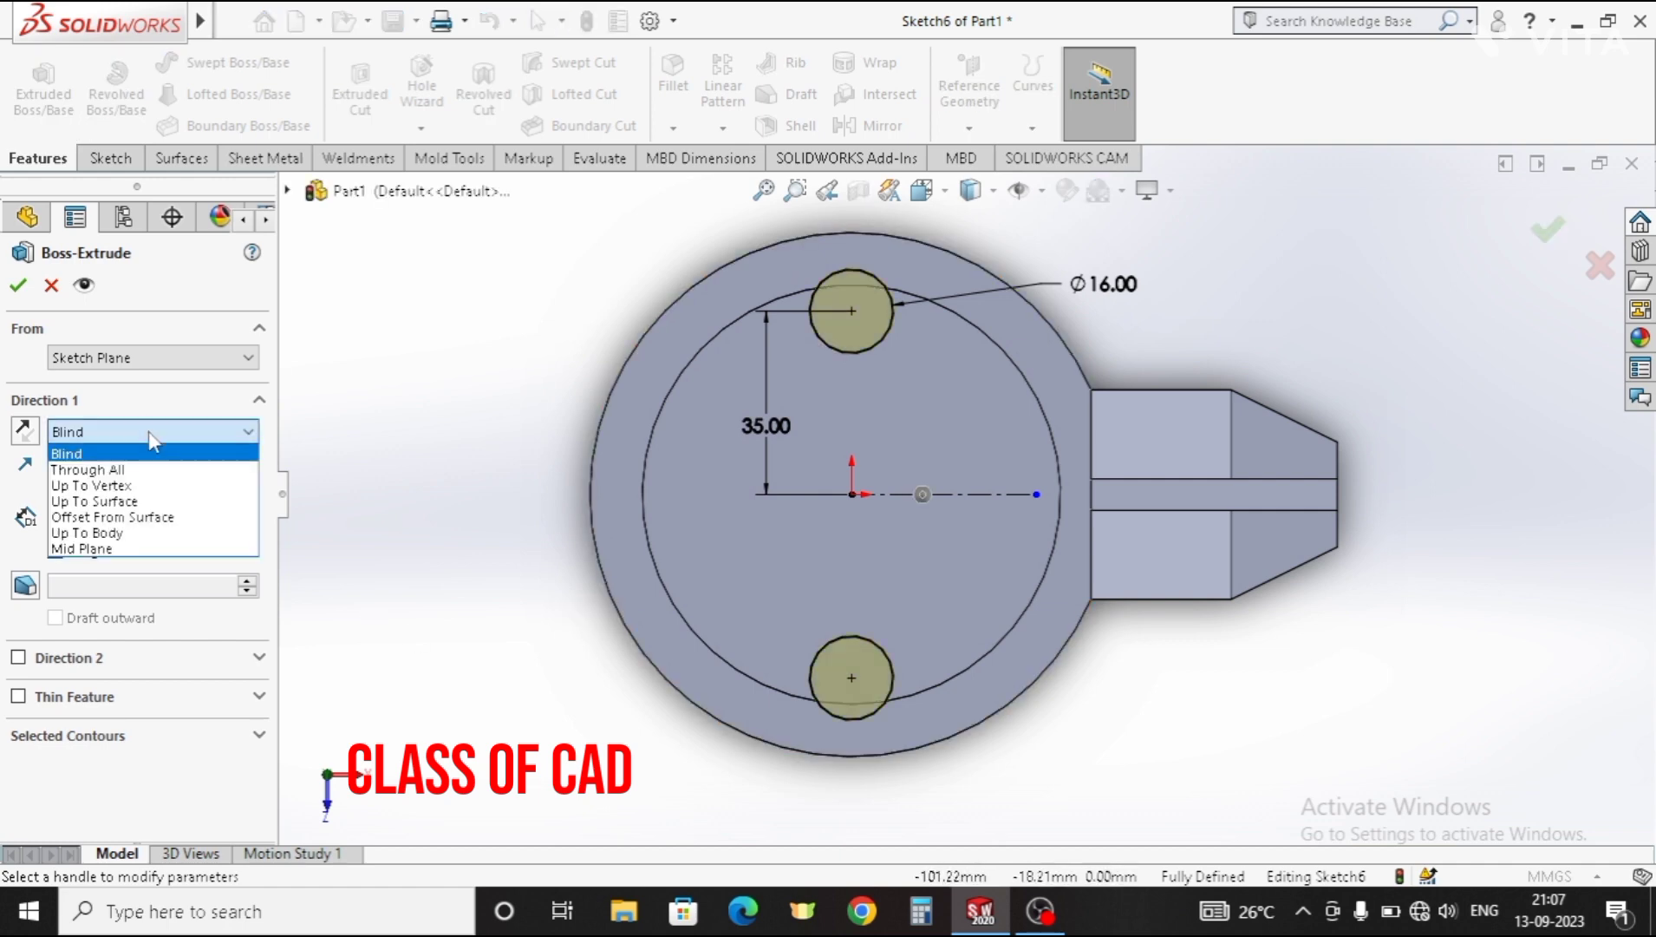
{"action": "left_click", "coordinate": [130, 501]}
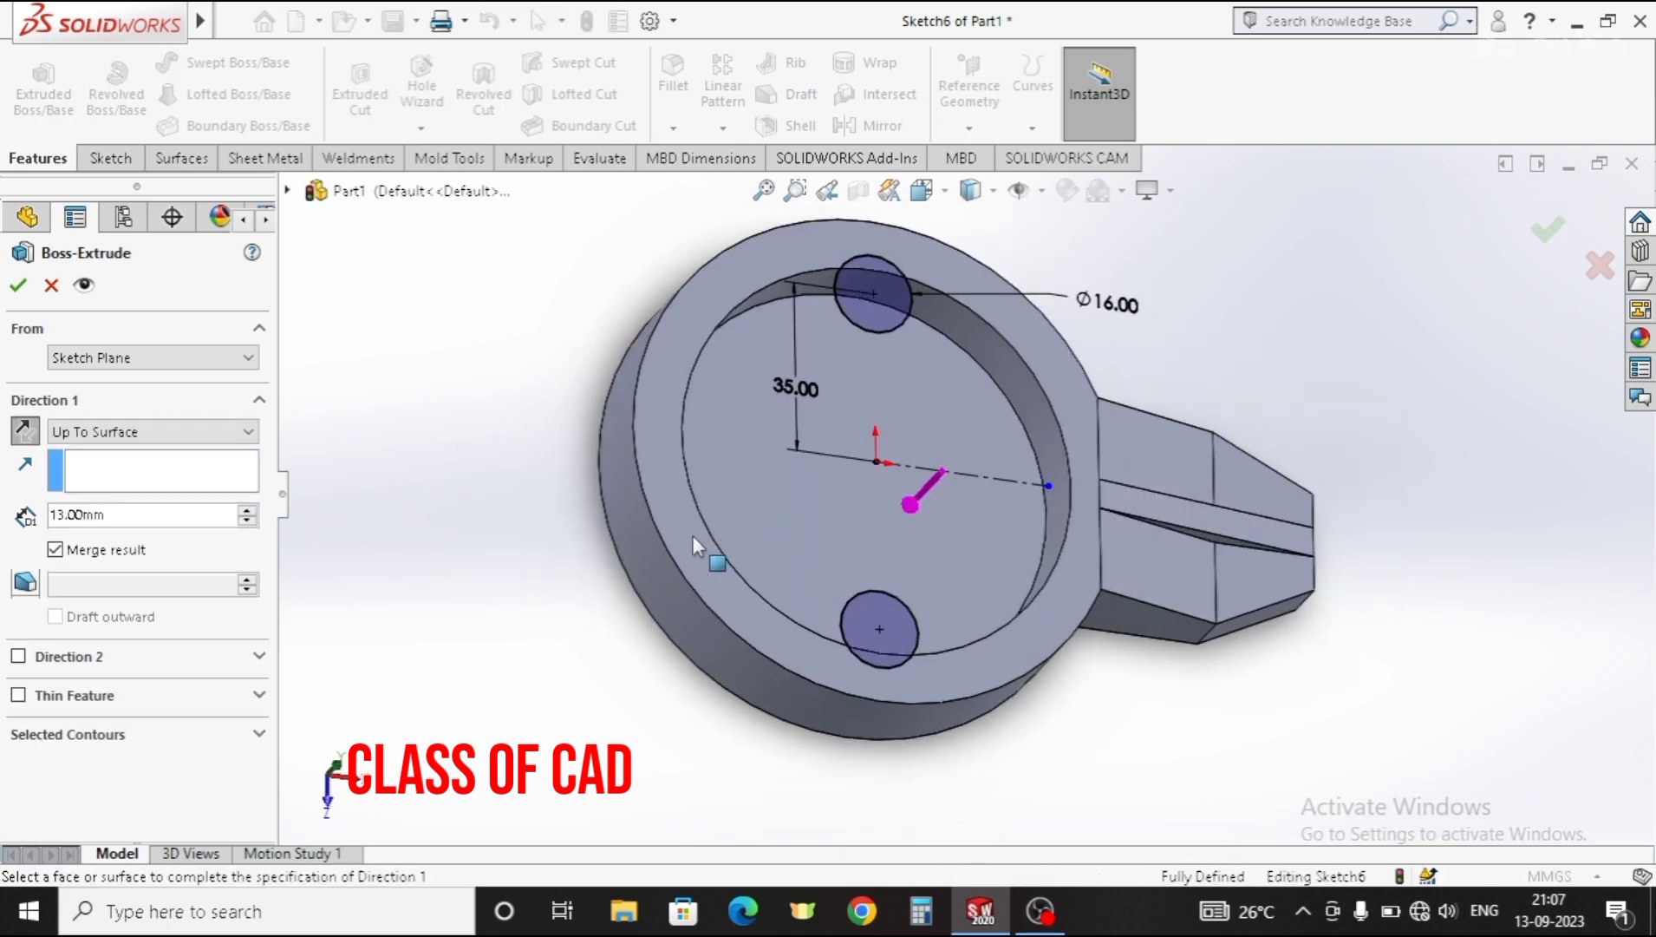
{"action": "left_click", "coordinate": [694, 536]}
{"action": "middle_click_drag", "start_coordinate": [604, 567], "coordinate": [623, 498]}
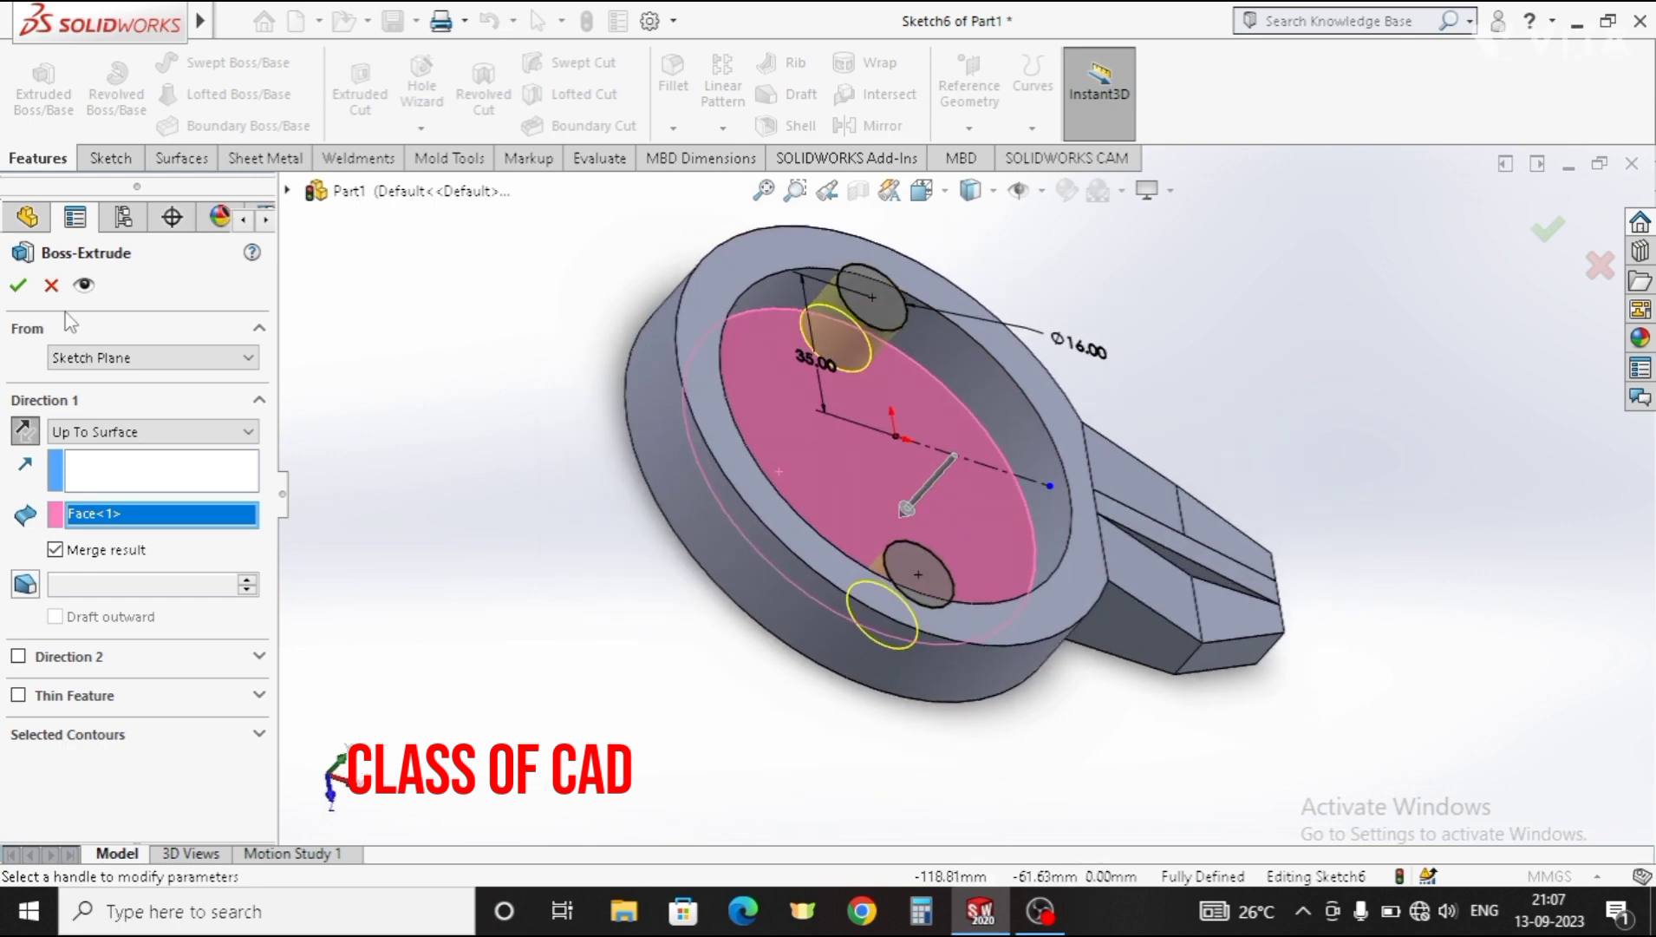
{"action": "key", "text": "Return"}
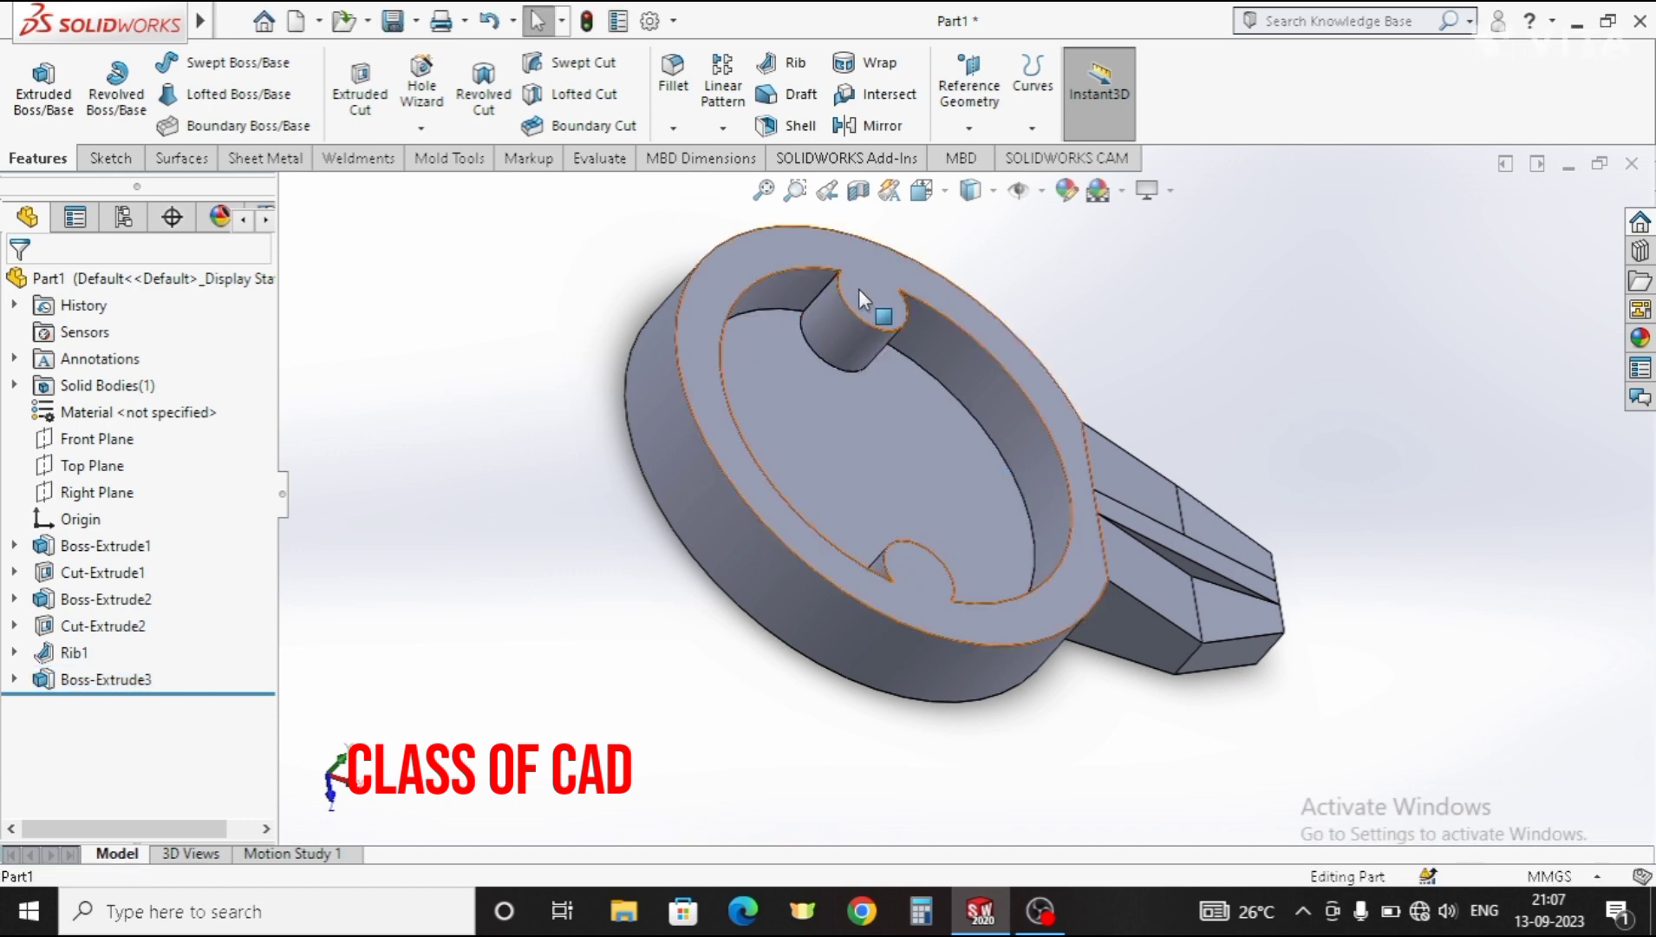
Step: On the disc's rim face, sketch a circle about 11 mm in diameter centred on the upper boss and one about 10 mm on the lower boss
{"action": "left_click", "coordinate": [858, 289]}
{"action": "left_click", "coordinate": [966, 217]}
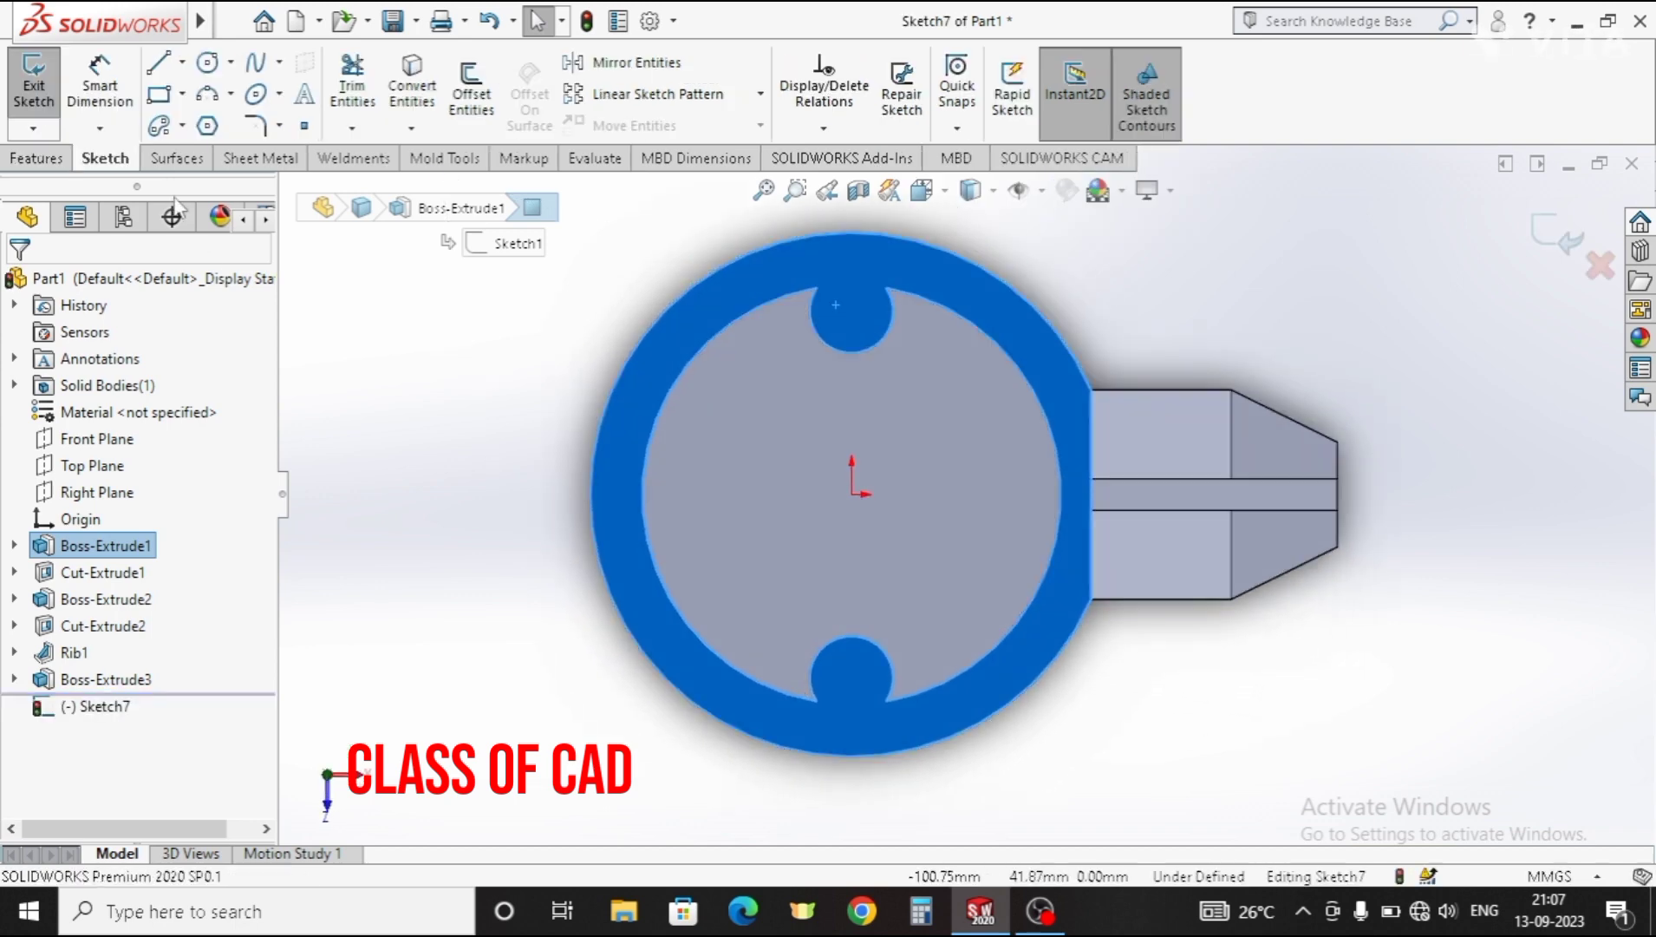
{"action": "left_click", "coordinate": [206, 62]}
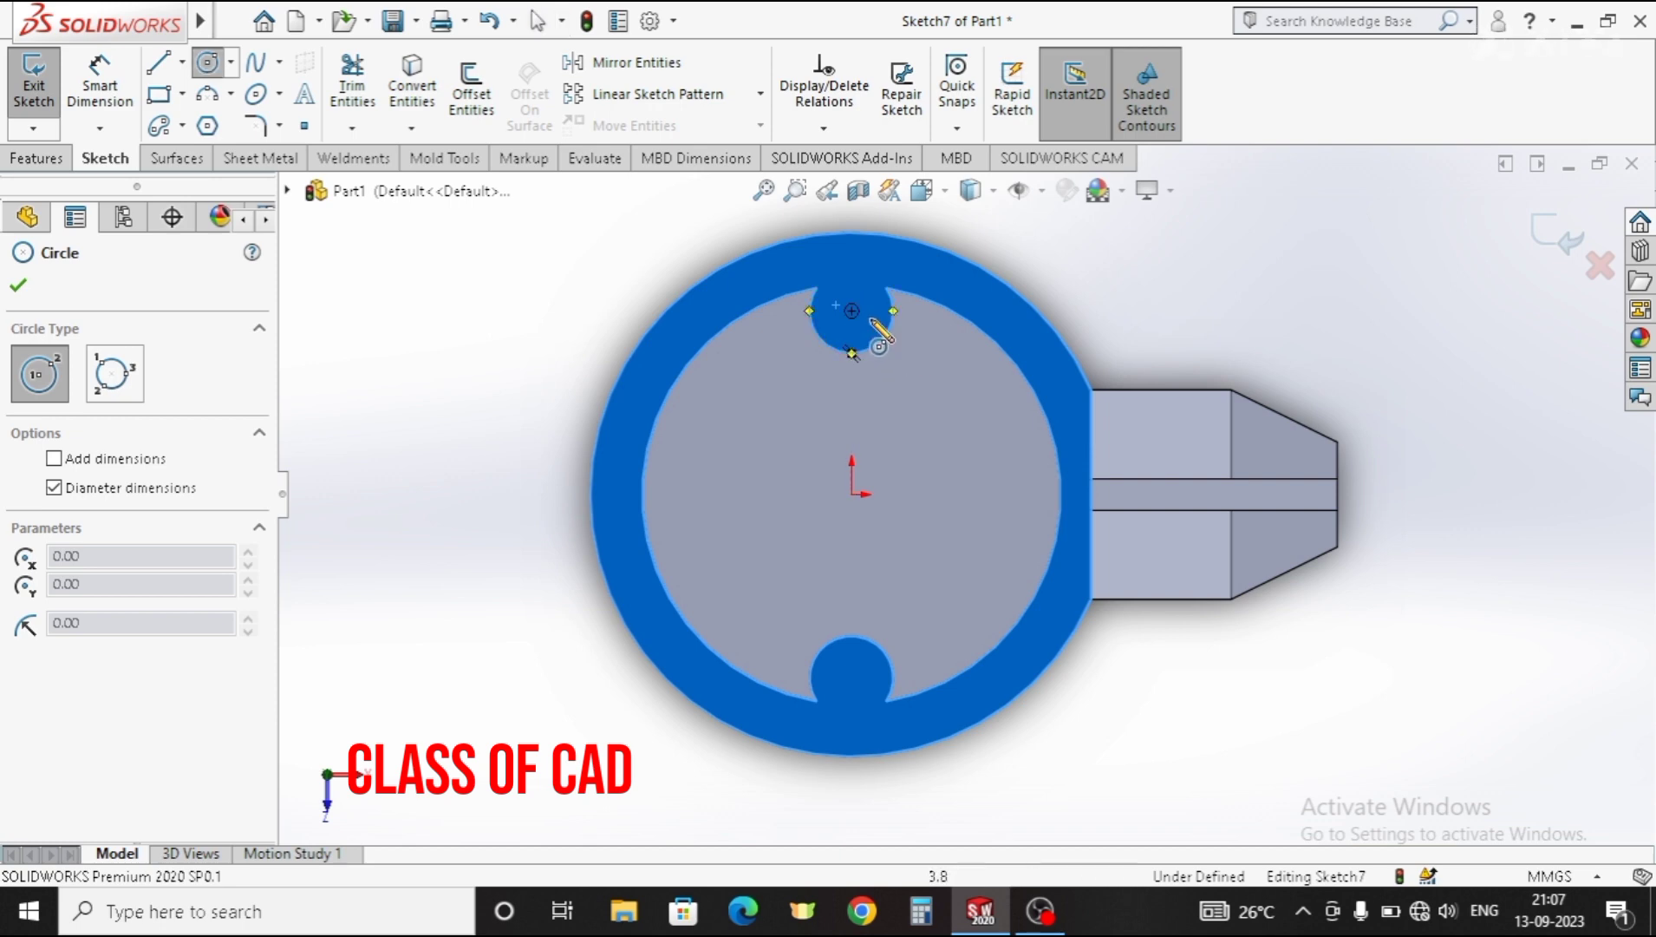
{"action": "left_click", "coordinate": [852, 311]}
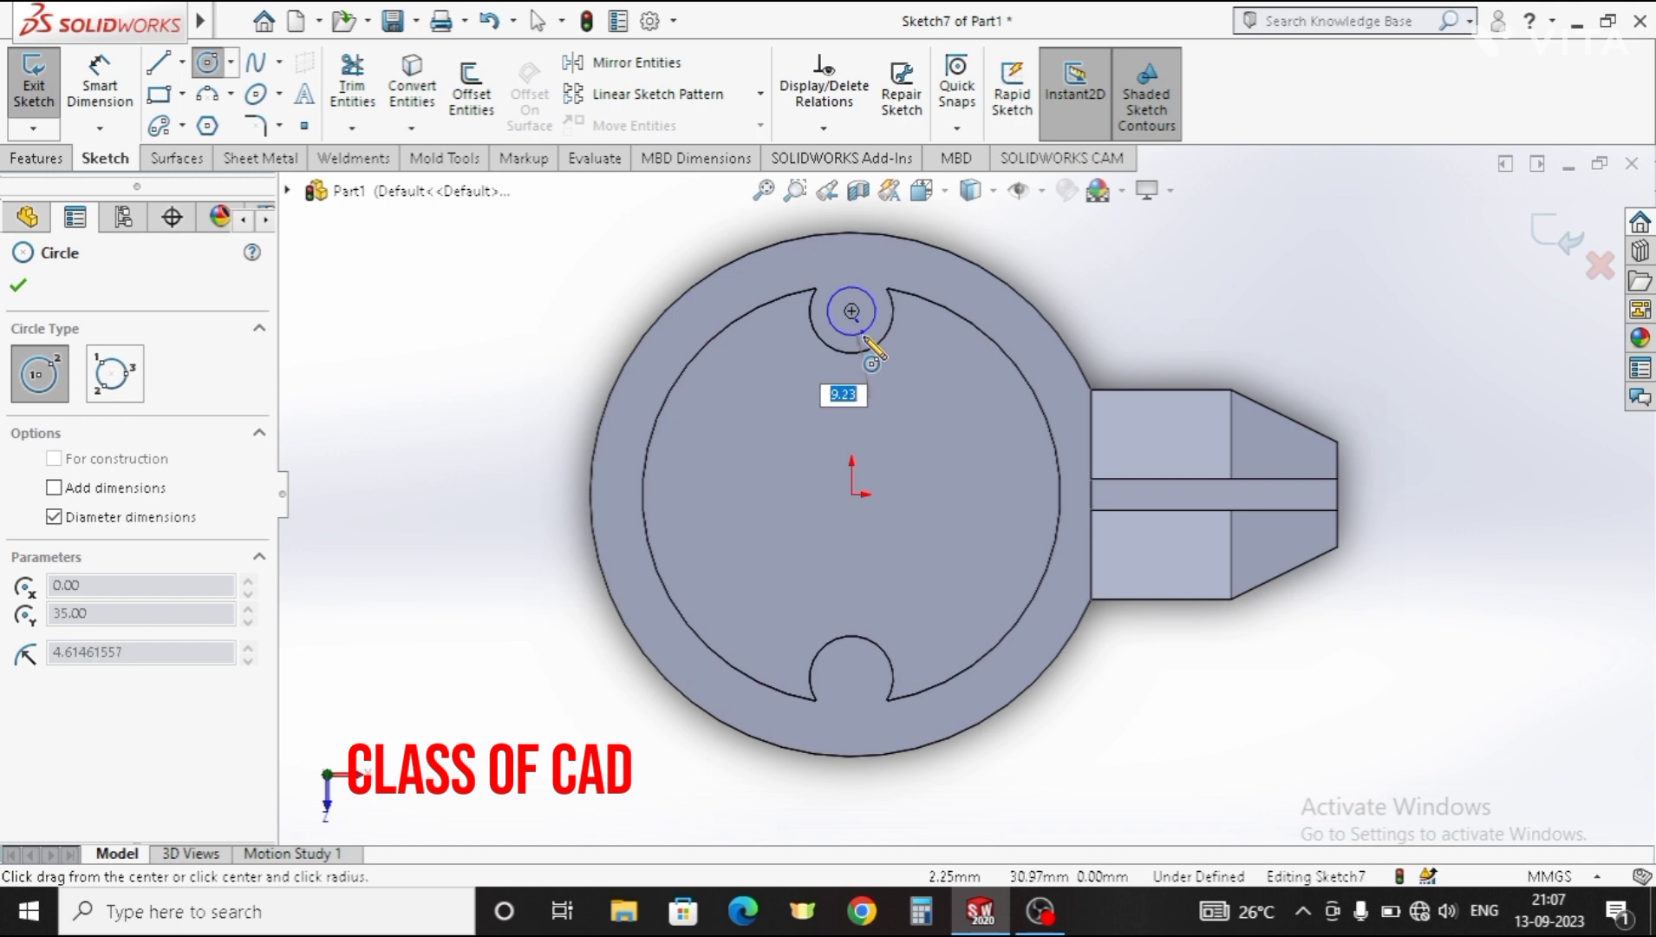
{"action": "left_click", "coordinate": [866, 339]}
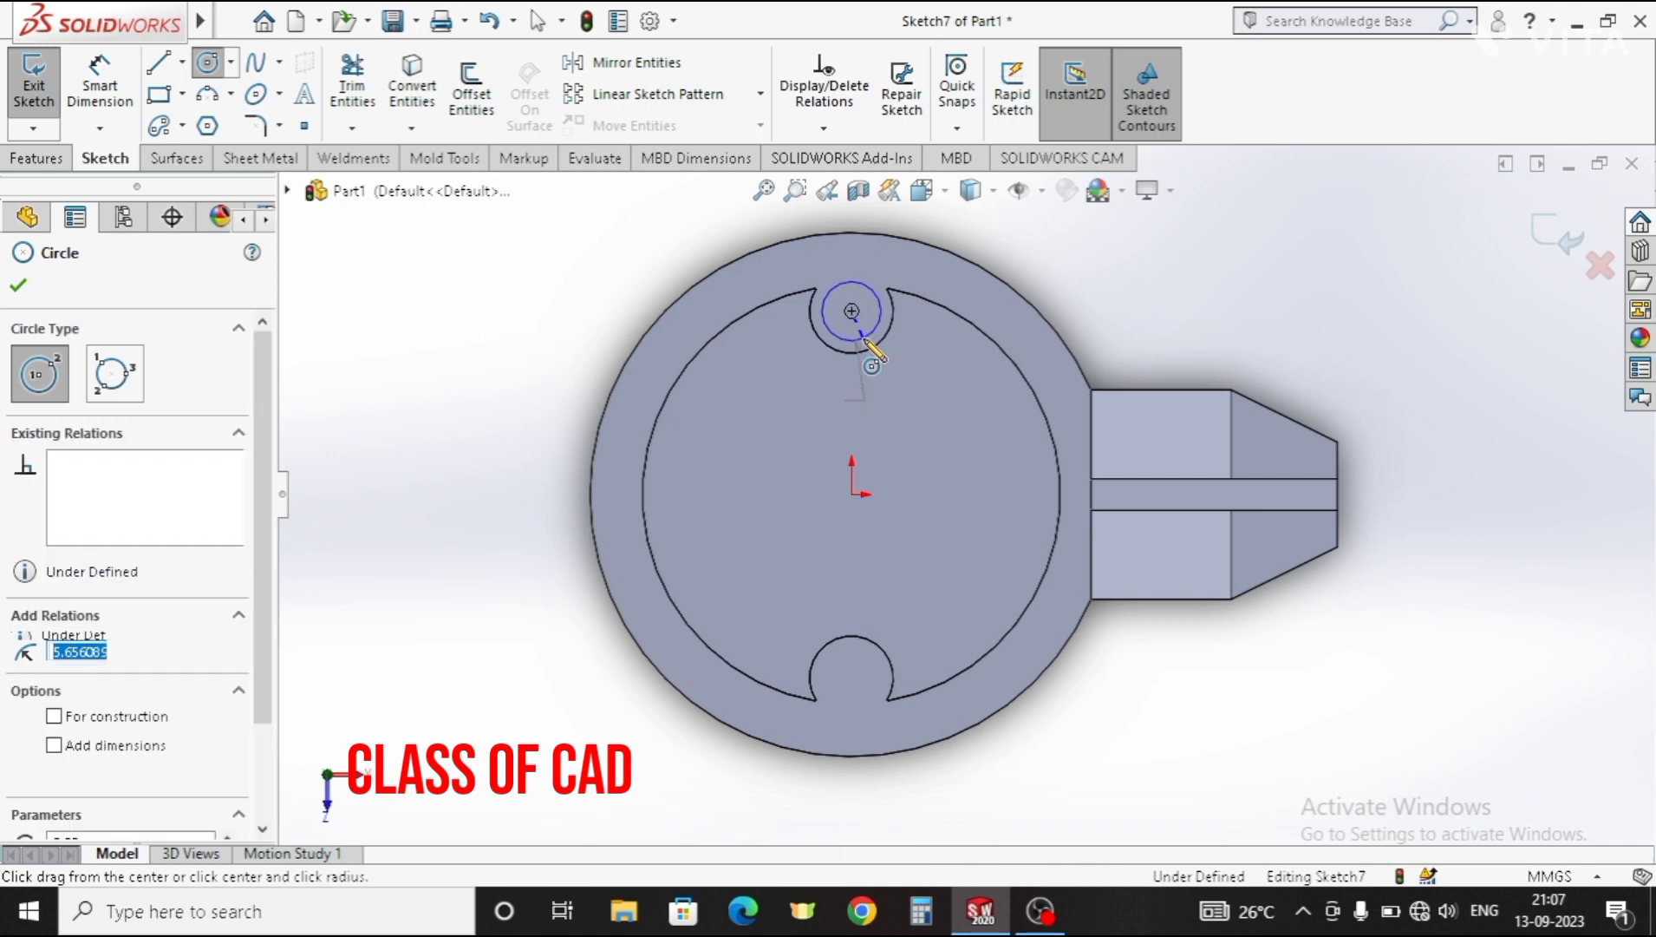
{"action": "left_click", "coordinate": [852, 677]}
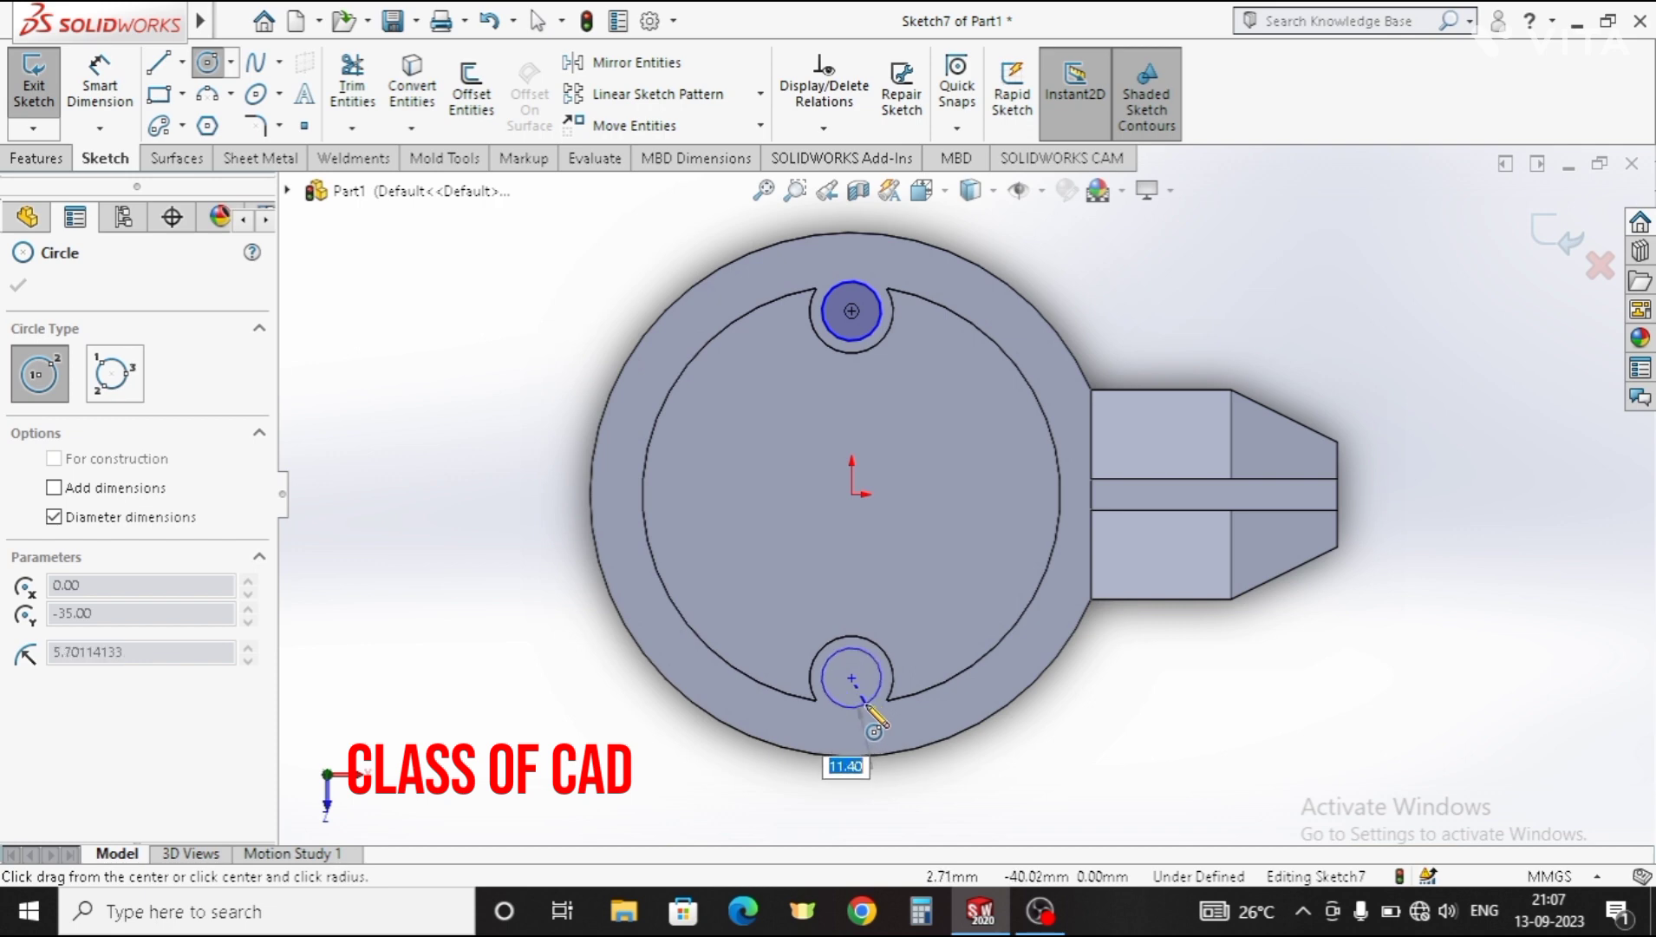
{"action": "left_click", "coordinate": [867, 699]}
{"action": "key", "text": "Escape"}
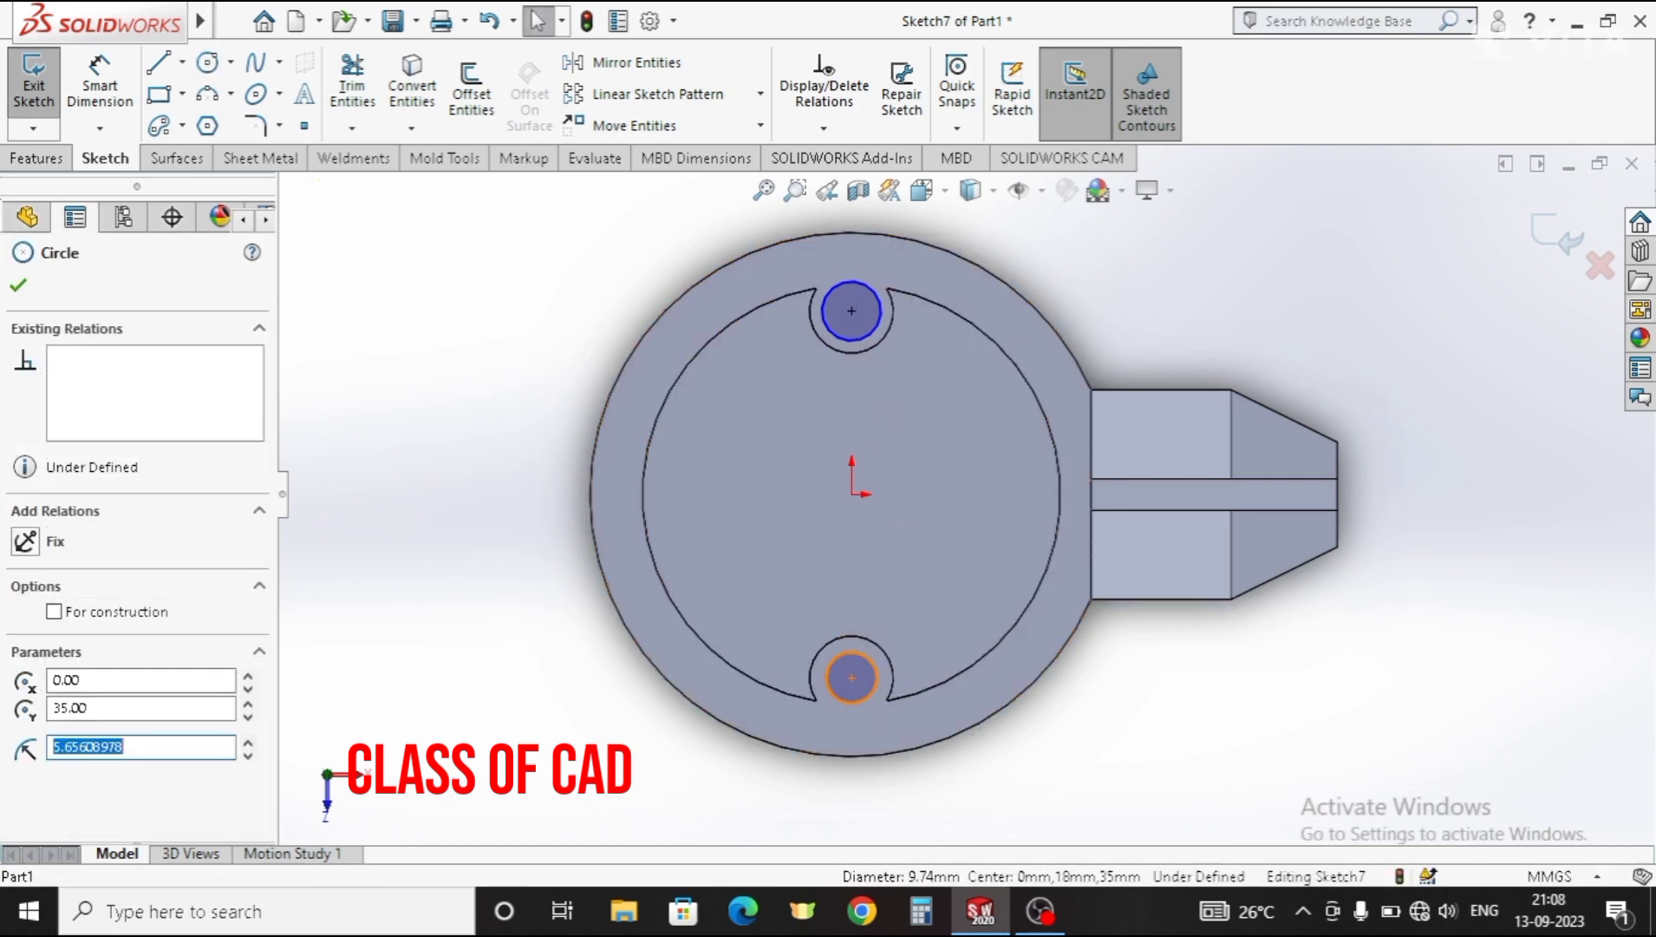
Step: Add an Equal relation between the two small circles on the bosses
{"action": "left_click", "coordinate": [857, 339], "text": "ctrl"}
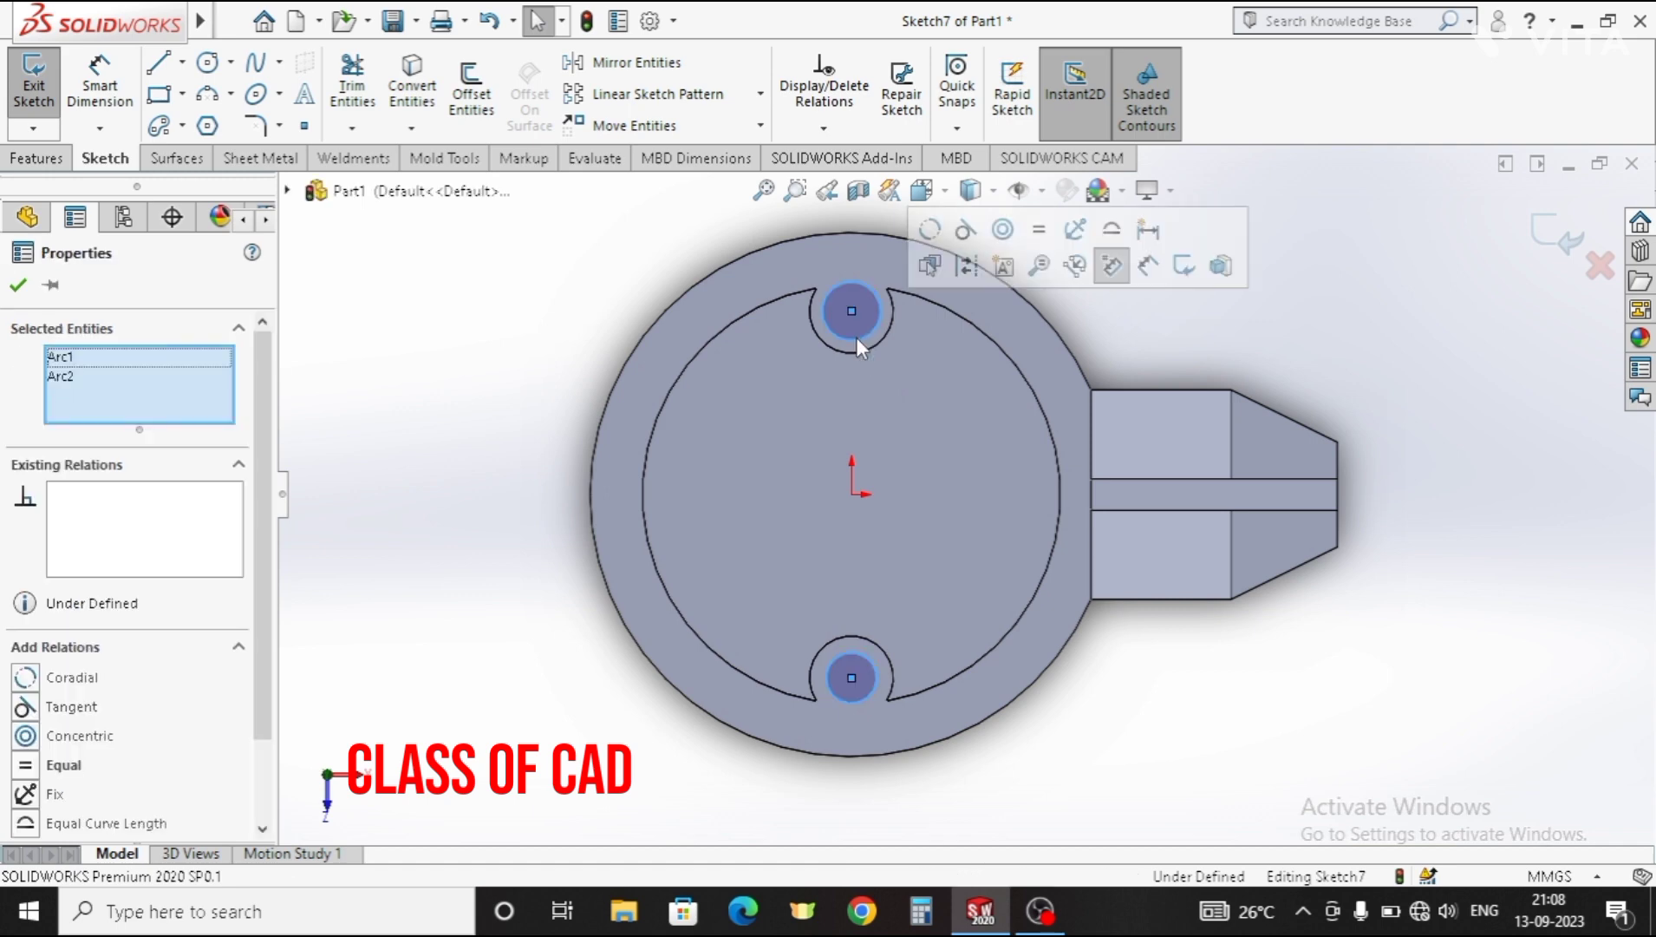
{"action": "left_click", "coordinate": [1039, 229]}
{"action": "left_click", "coordinate": [19, 288]}
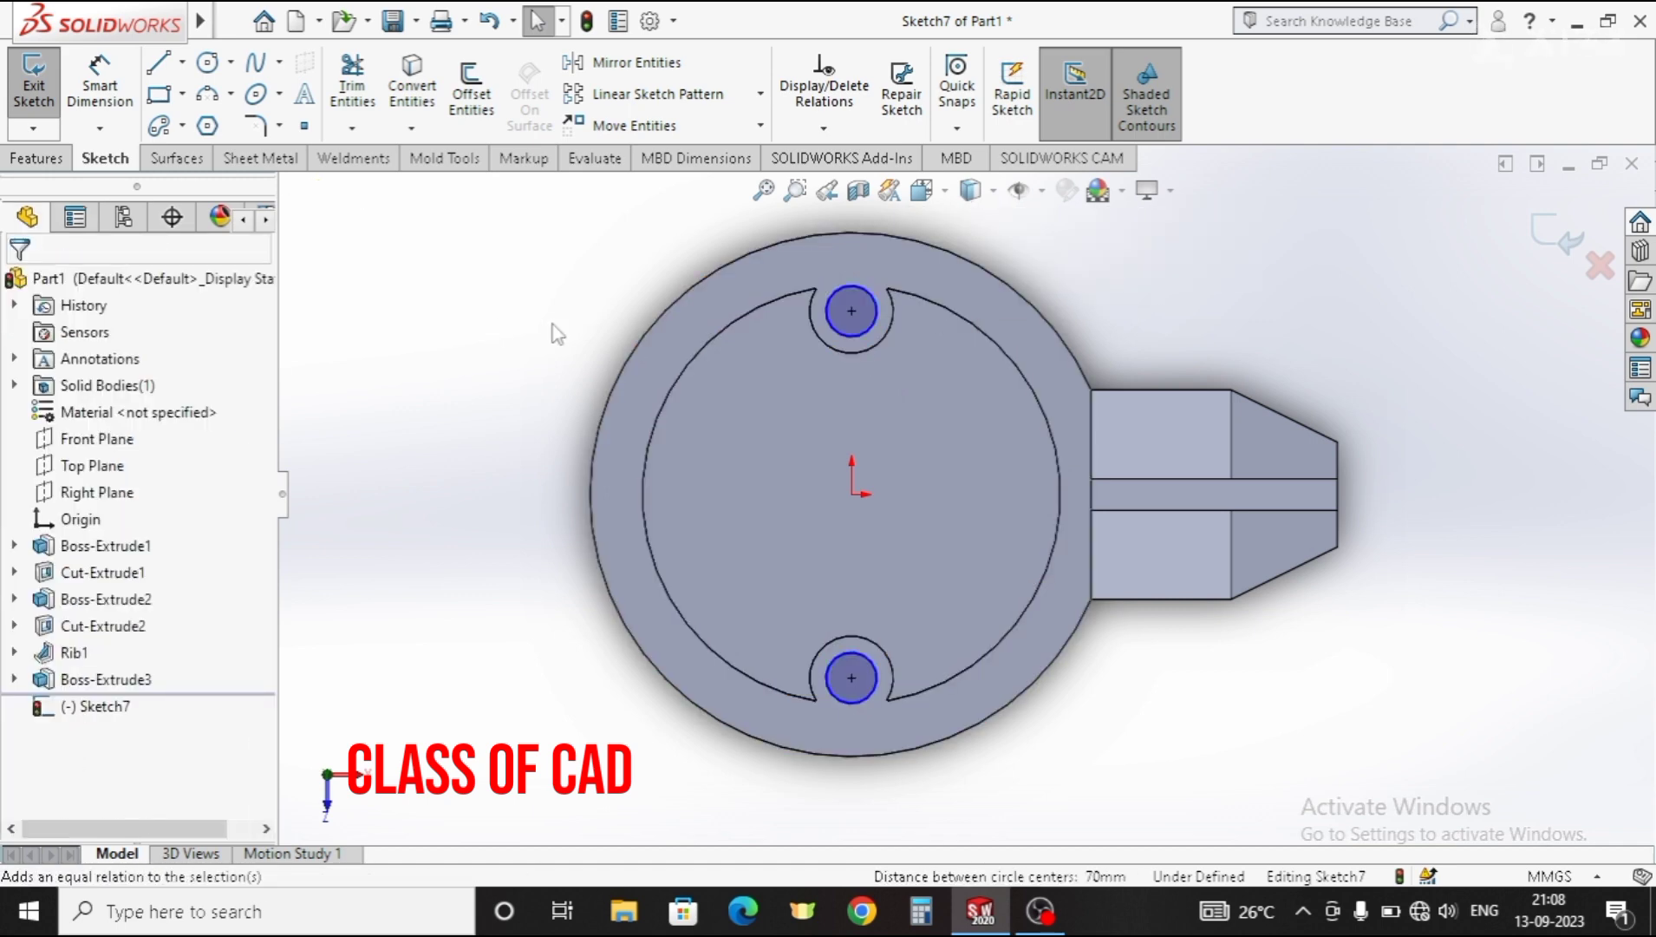
Step: Extrude the two small circles as Blind bosses 13 mm outward from the rim face, merged with the part
{"action": "left_click", "coordinate": [37, 158]}
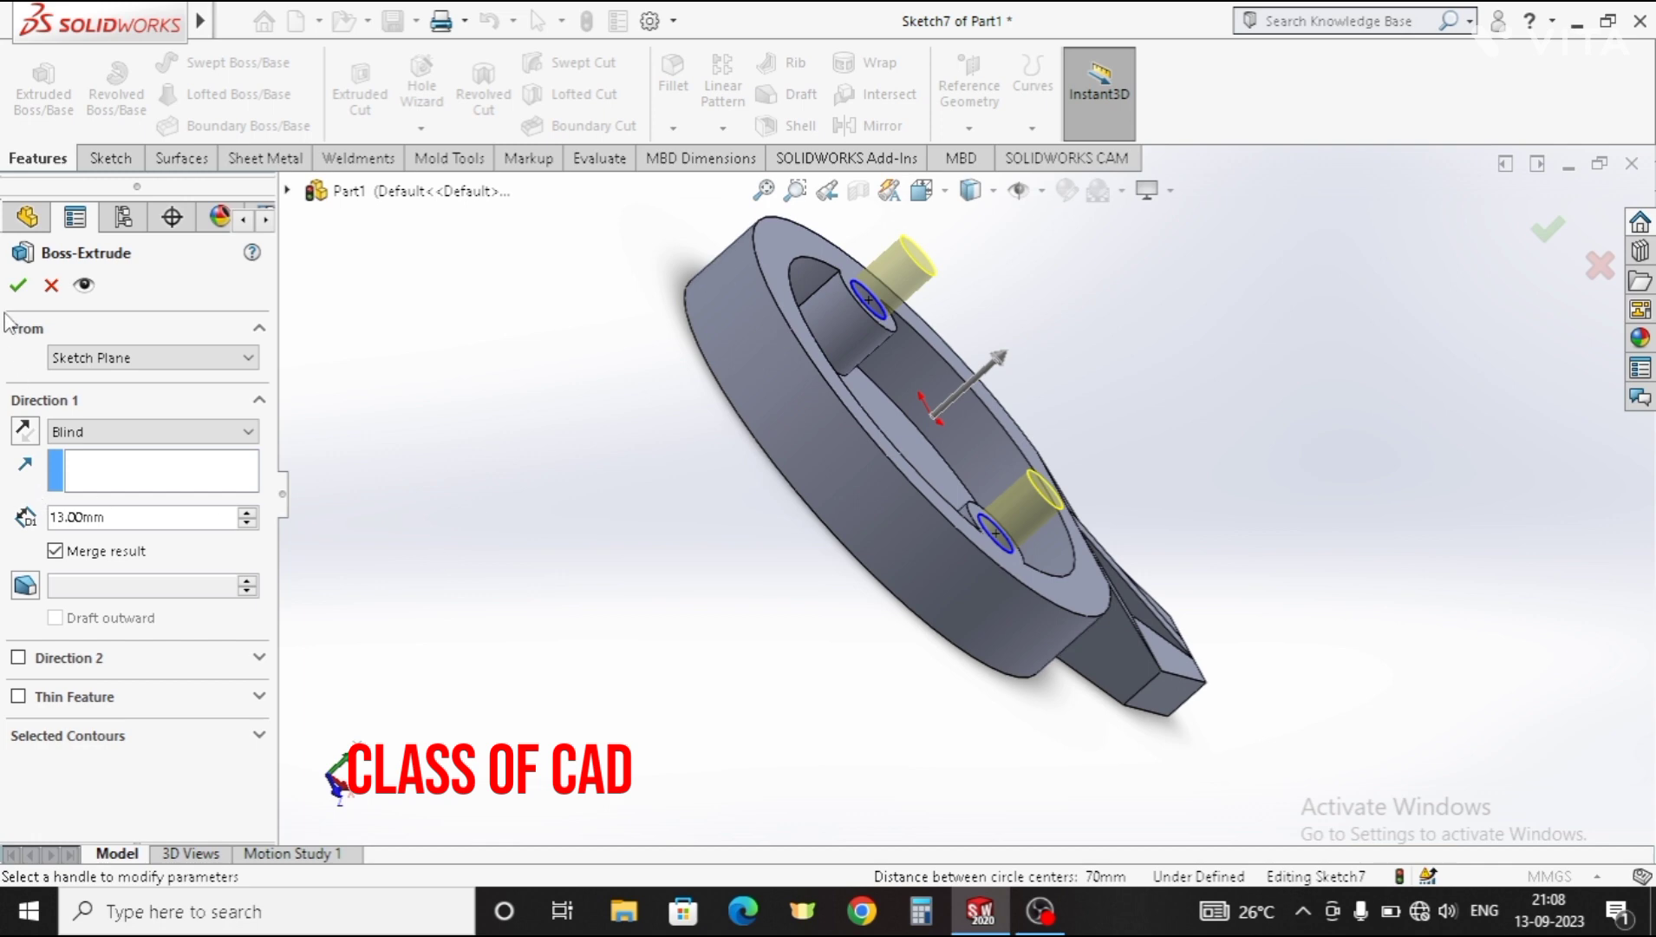
{"action": "left_click", "coordinate": [19, 285]}
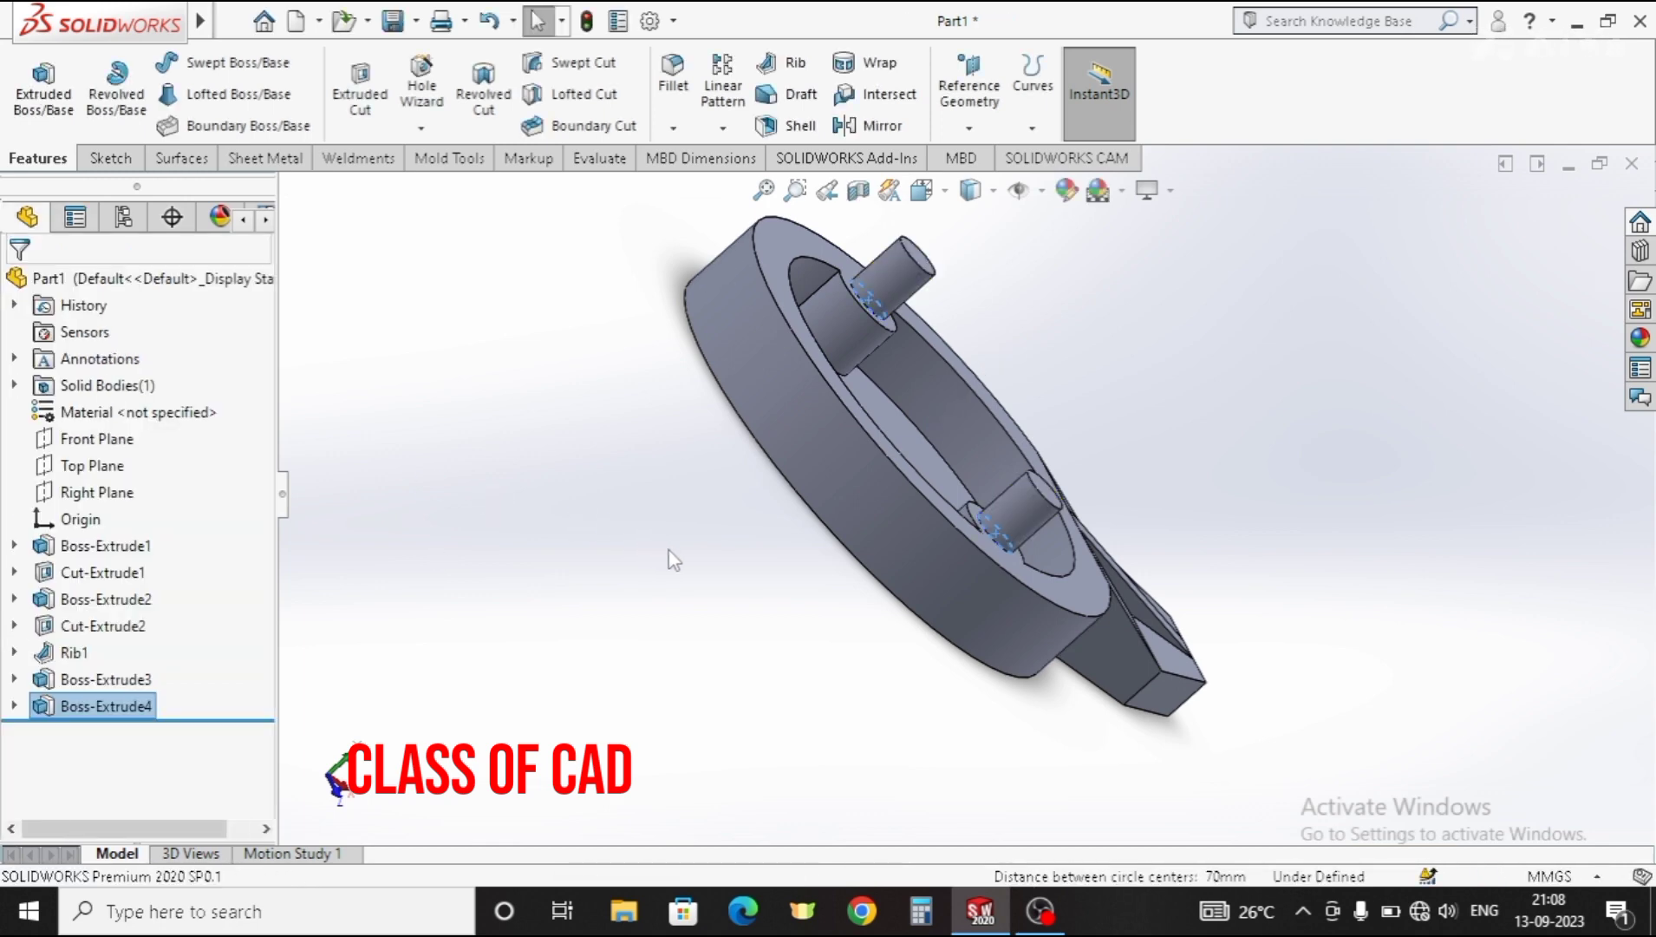
Step: Start a sketch on the part's flat back face and convert the disc's circular outer edge into sketch geometry
{"action": "middle_click_drag", "start_coordinate": [818, 542], "coordinate": [964, 369]}
{"action": "left_click", "coordinate": [937, 354]}
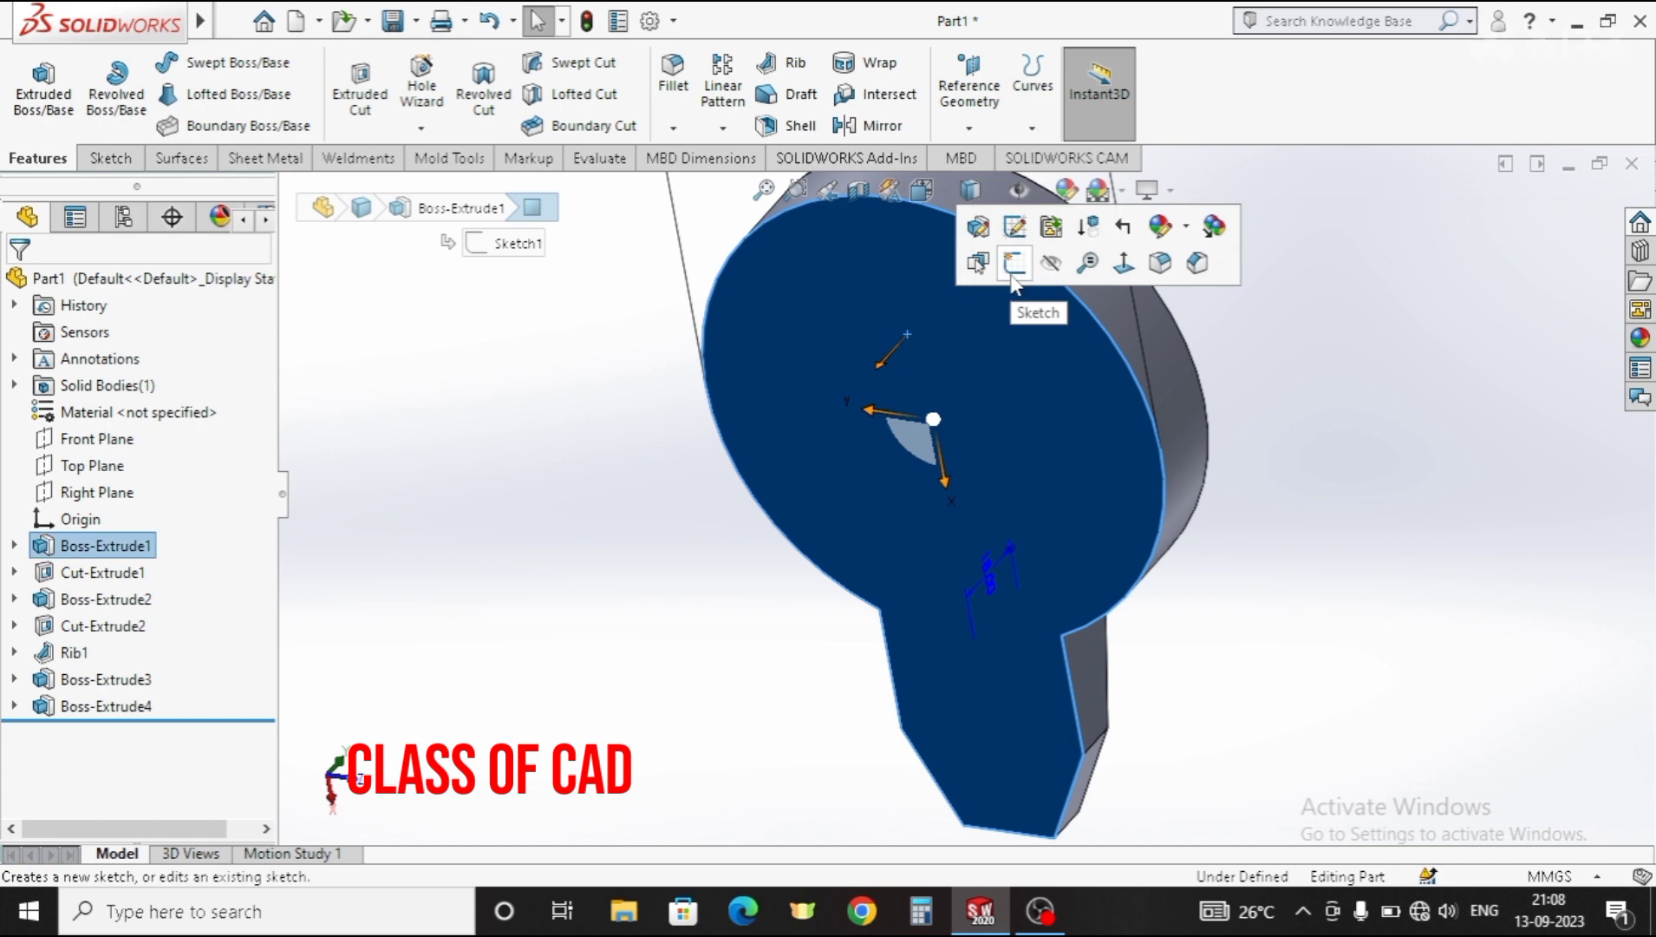
{"action": "left_click", "coordinate": [1012, 276]}
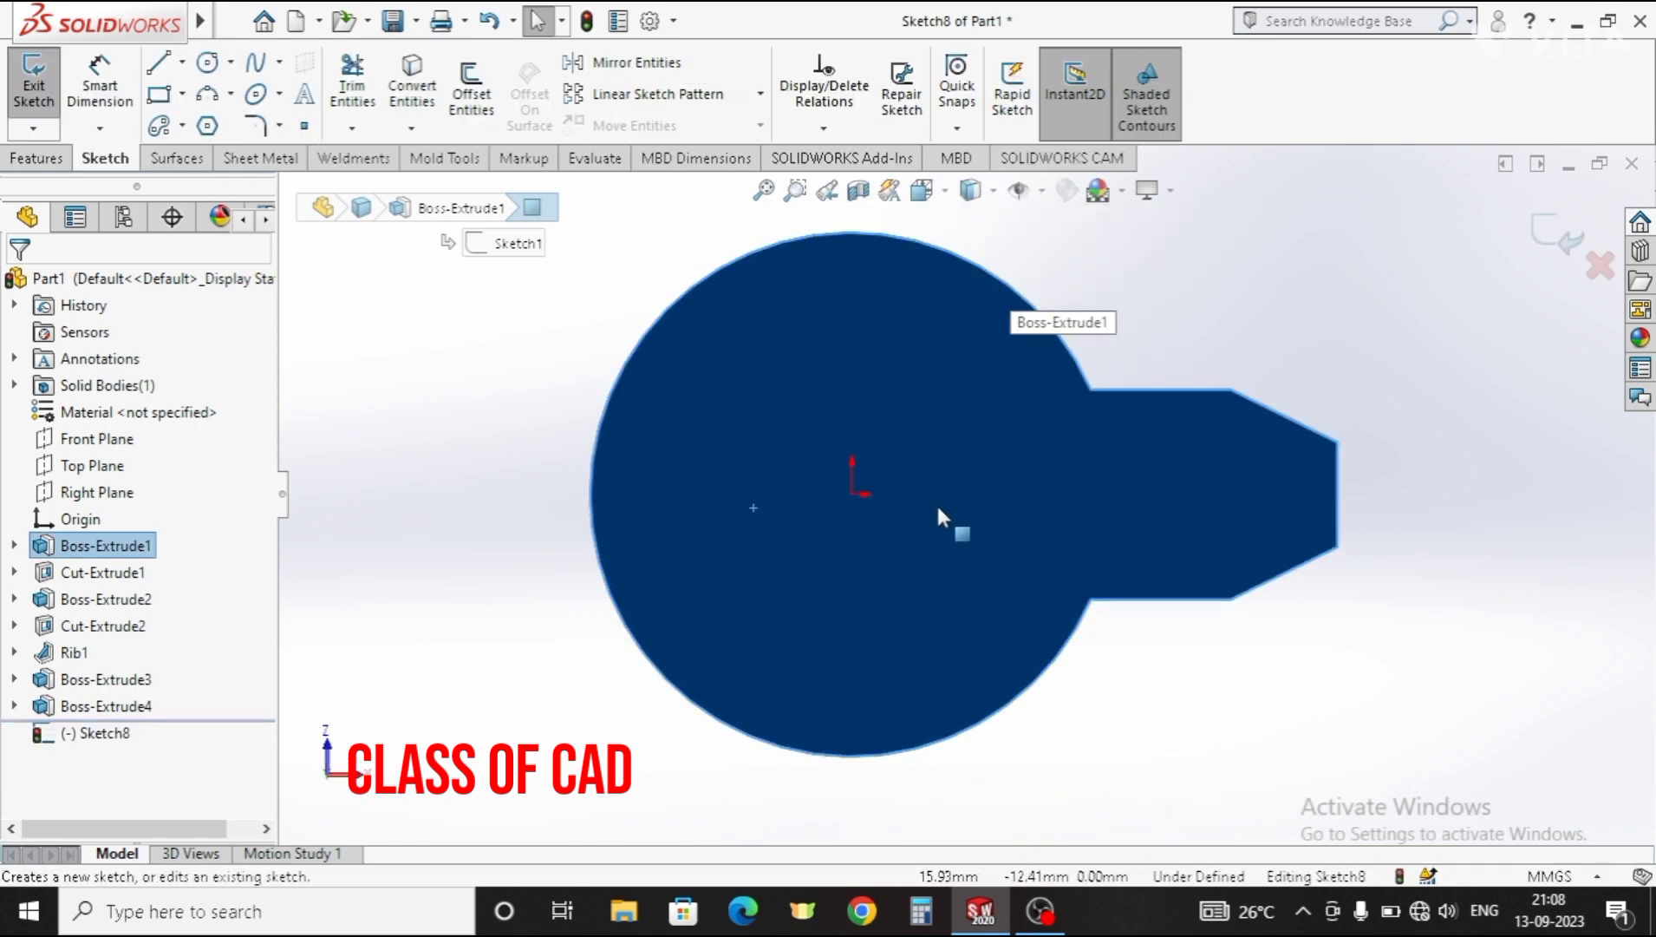
{"action": "mouse_move", "coordinate": [962, 600]}
{"action": "middle_mouse_down", "text": "shift"}
{"action": "mouse_move", "coordinate": [968, 469]}
{"action": "mouse_move", "coordinate": [965, 599]}
{"action": "mouse_move", "coordinate": [1033, 374]}
{"action": "mouse_move", "coordinate": [807, 545]}
{"action": "mouse_move", "coordinate": [821, 581]}
{"action": "middle_mouse_up", "text": "shift"}
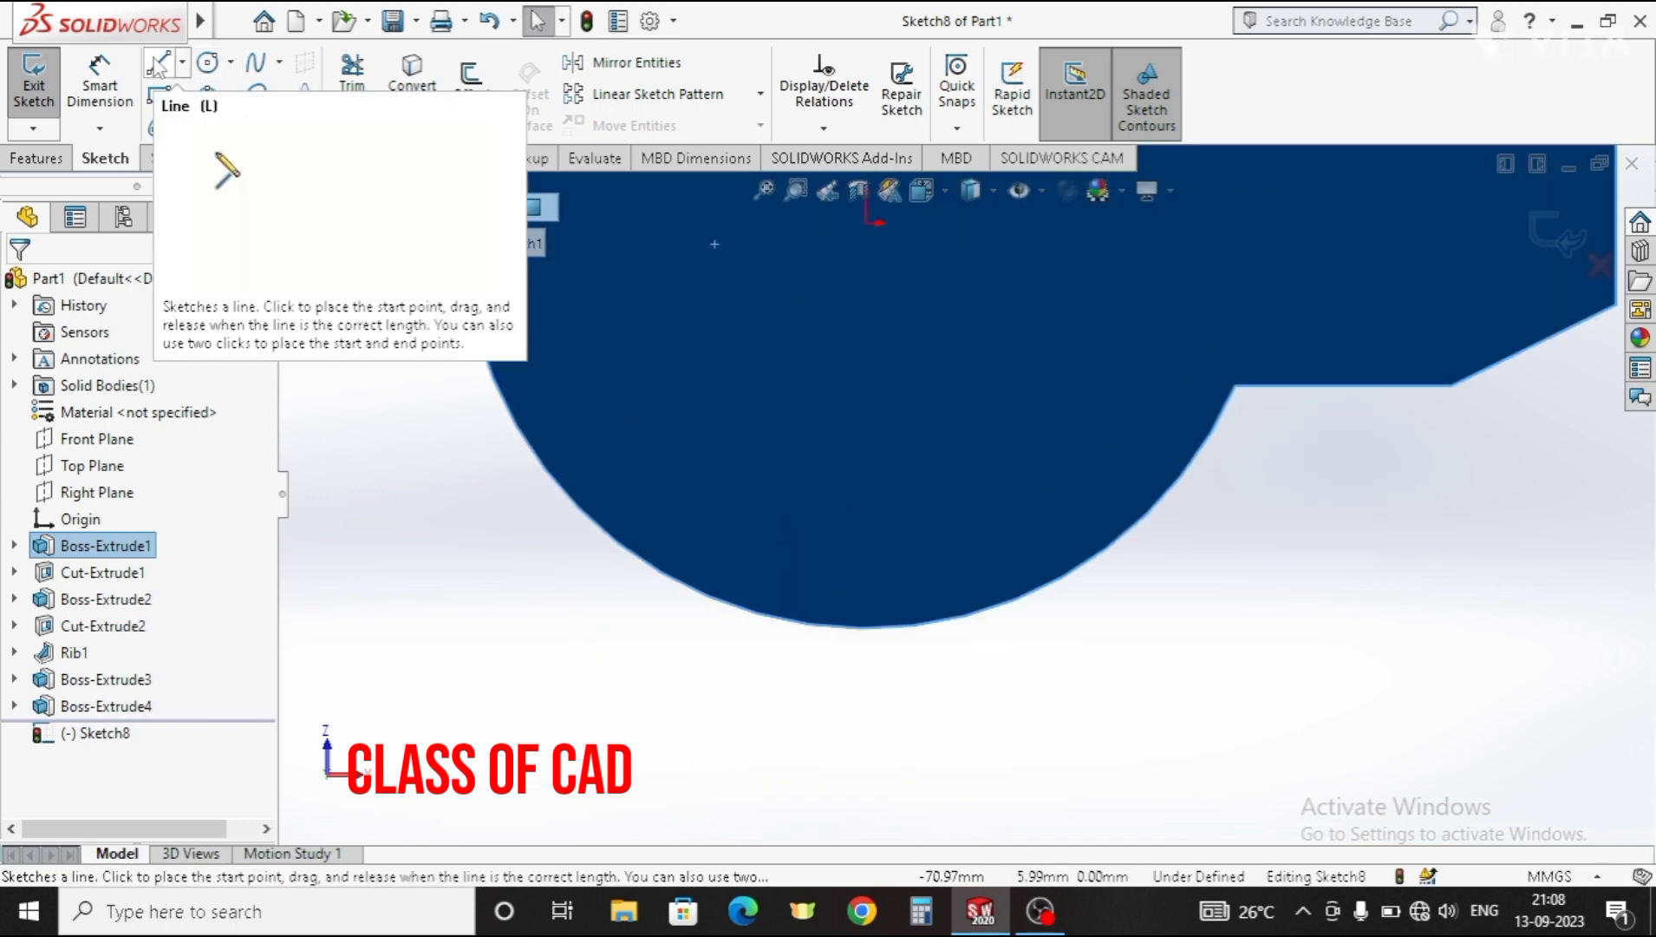
{"action": "left_click", "coordinate": [567, 524]}
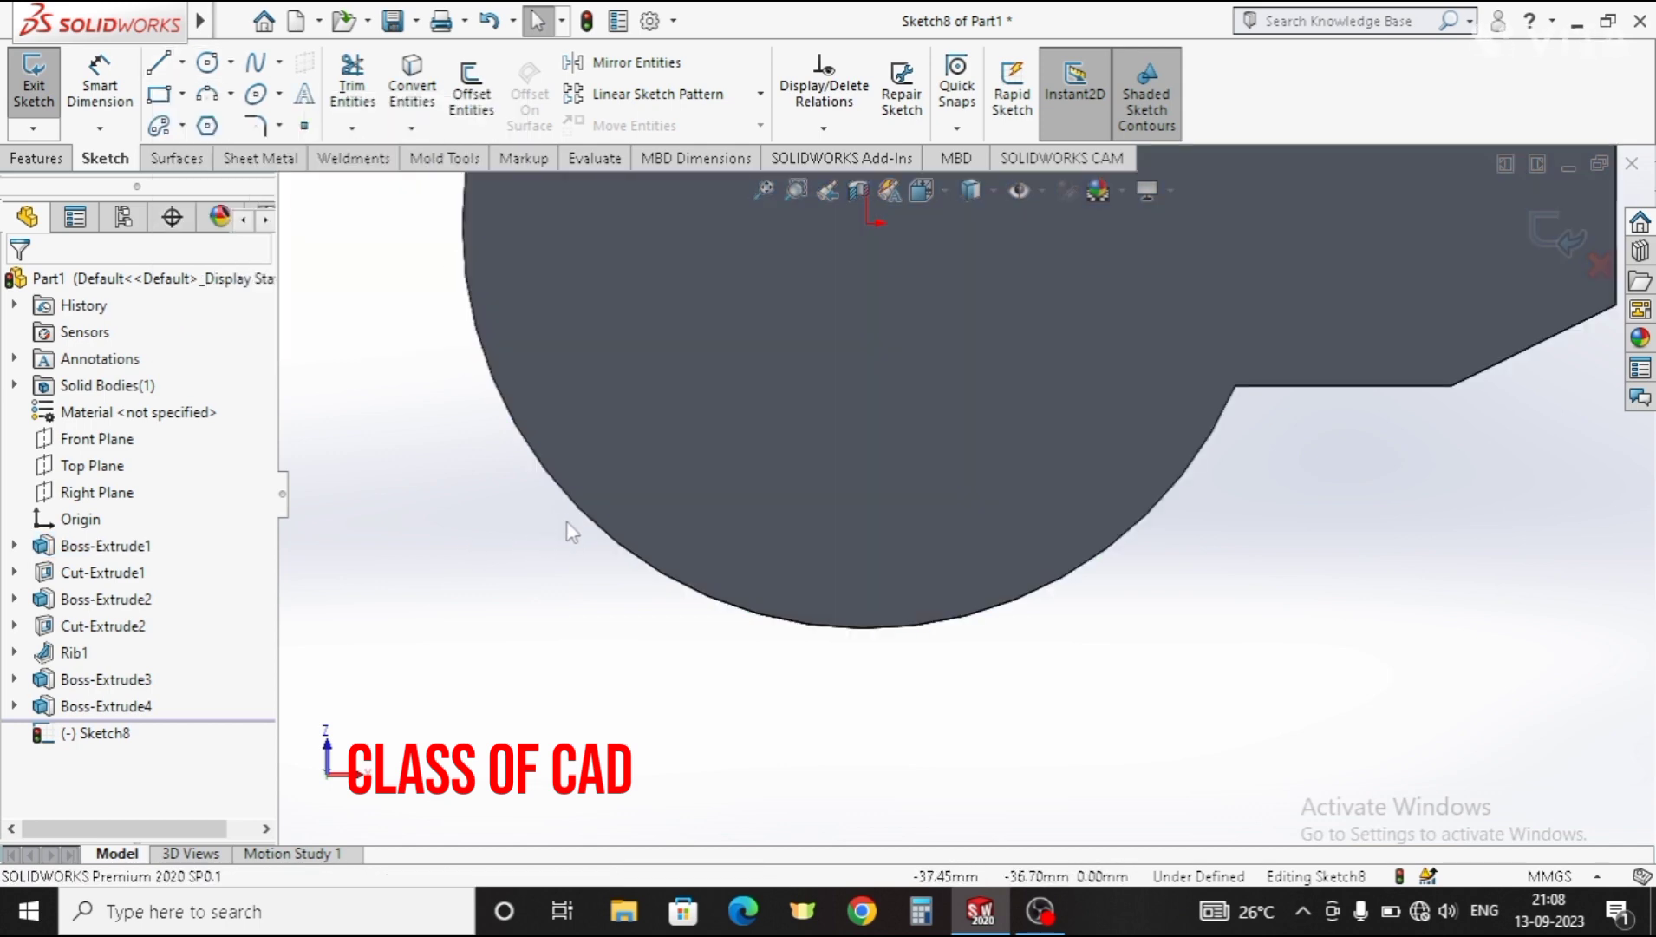
{"action": "left_click", "coordinate": [410, 89]}
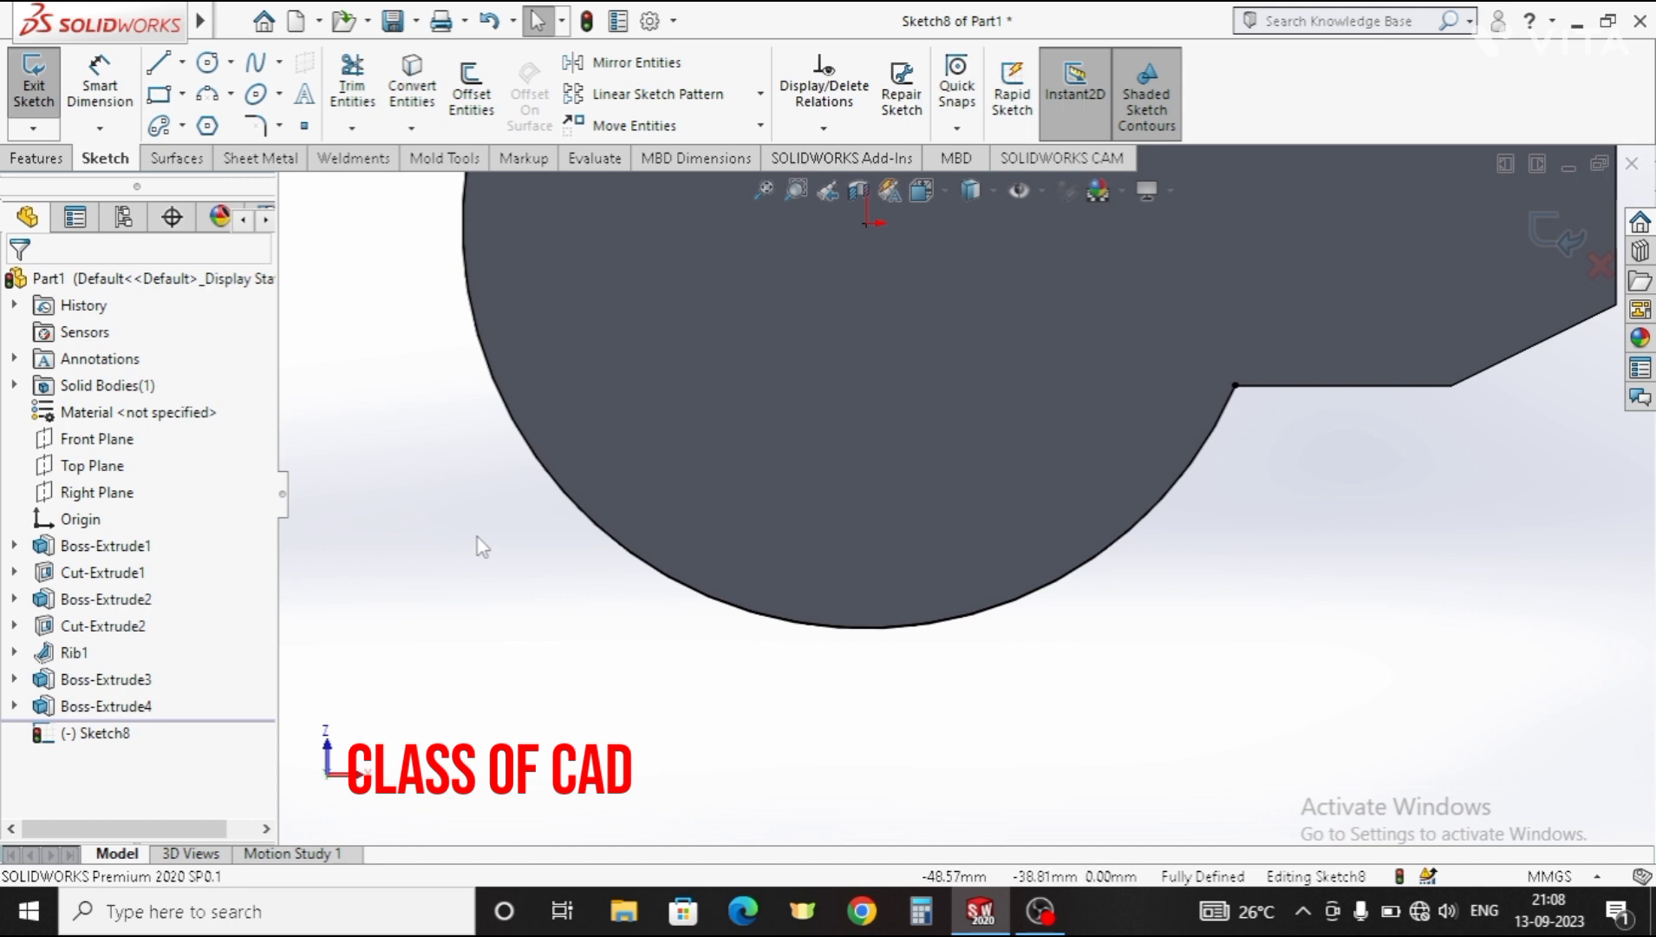
Step: Sketch a small circle outside the disc, directly below the origin
{"action": "key", "text": "l"}
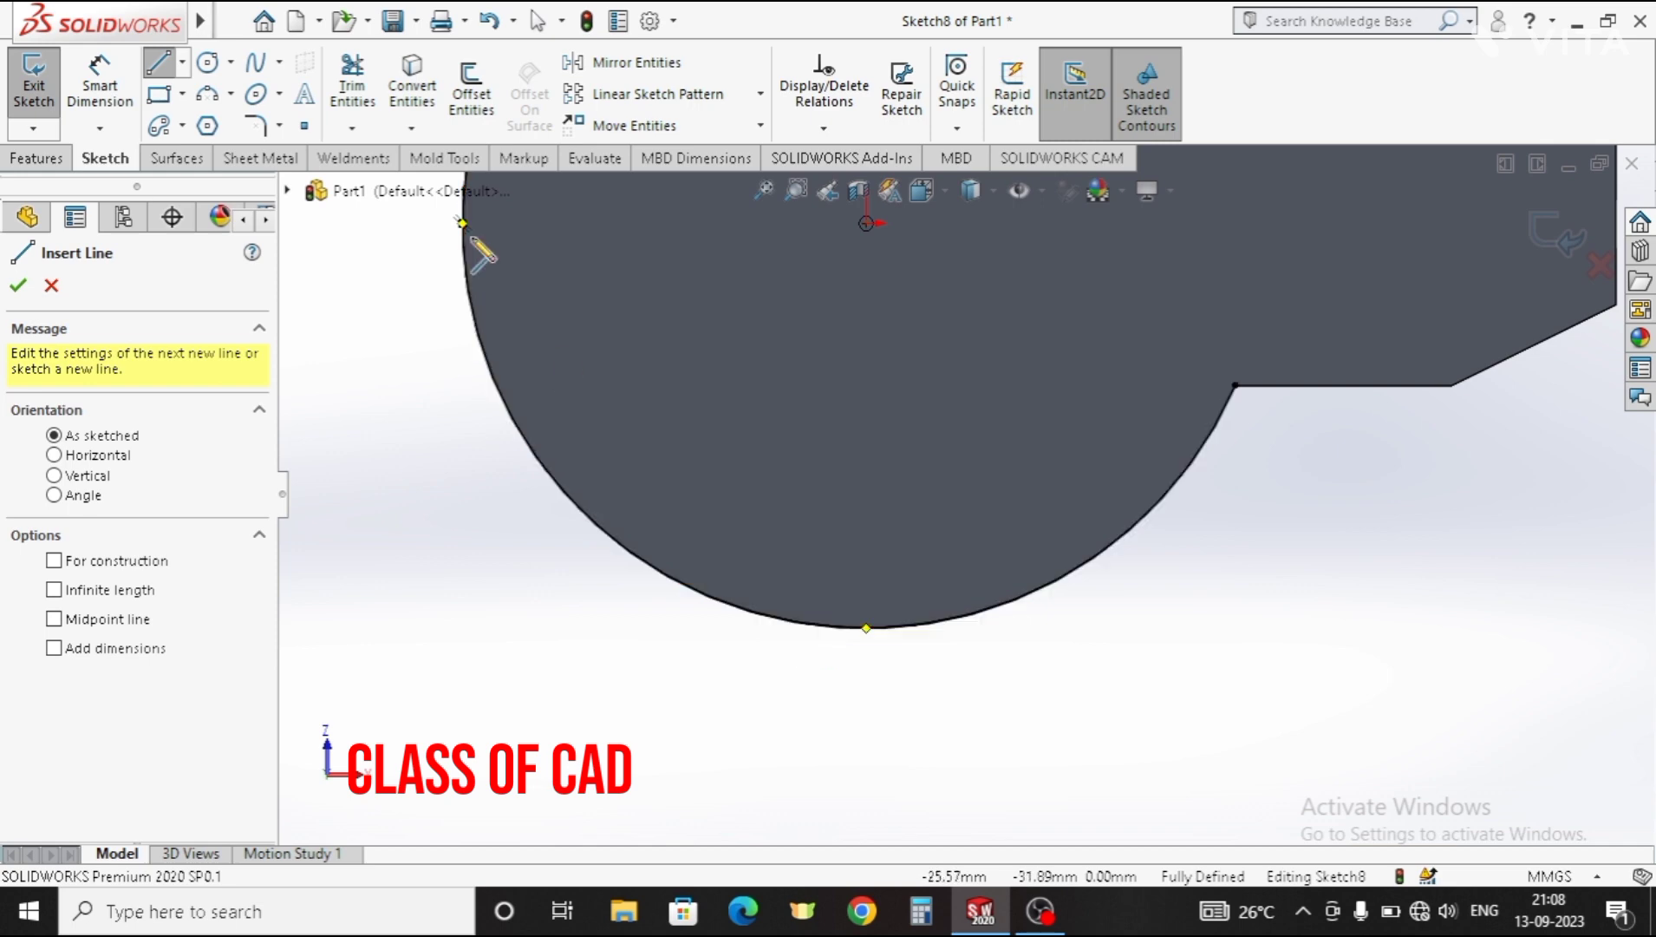
{"action": "left_click", "coordinate": [205, 62]}
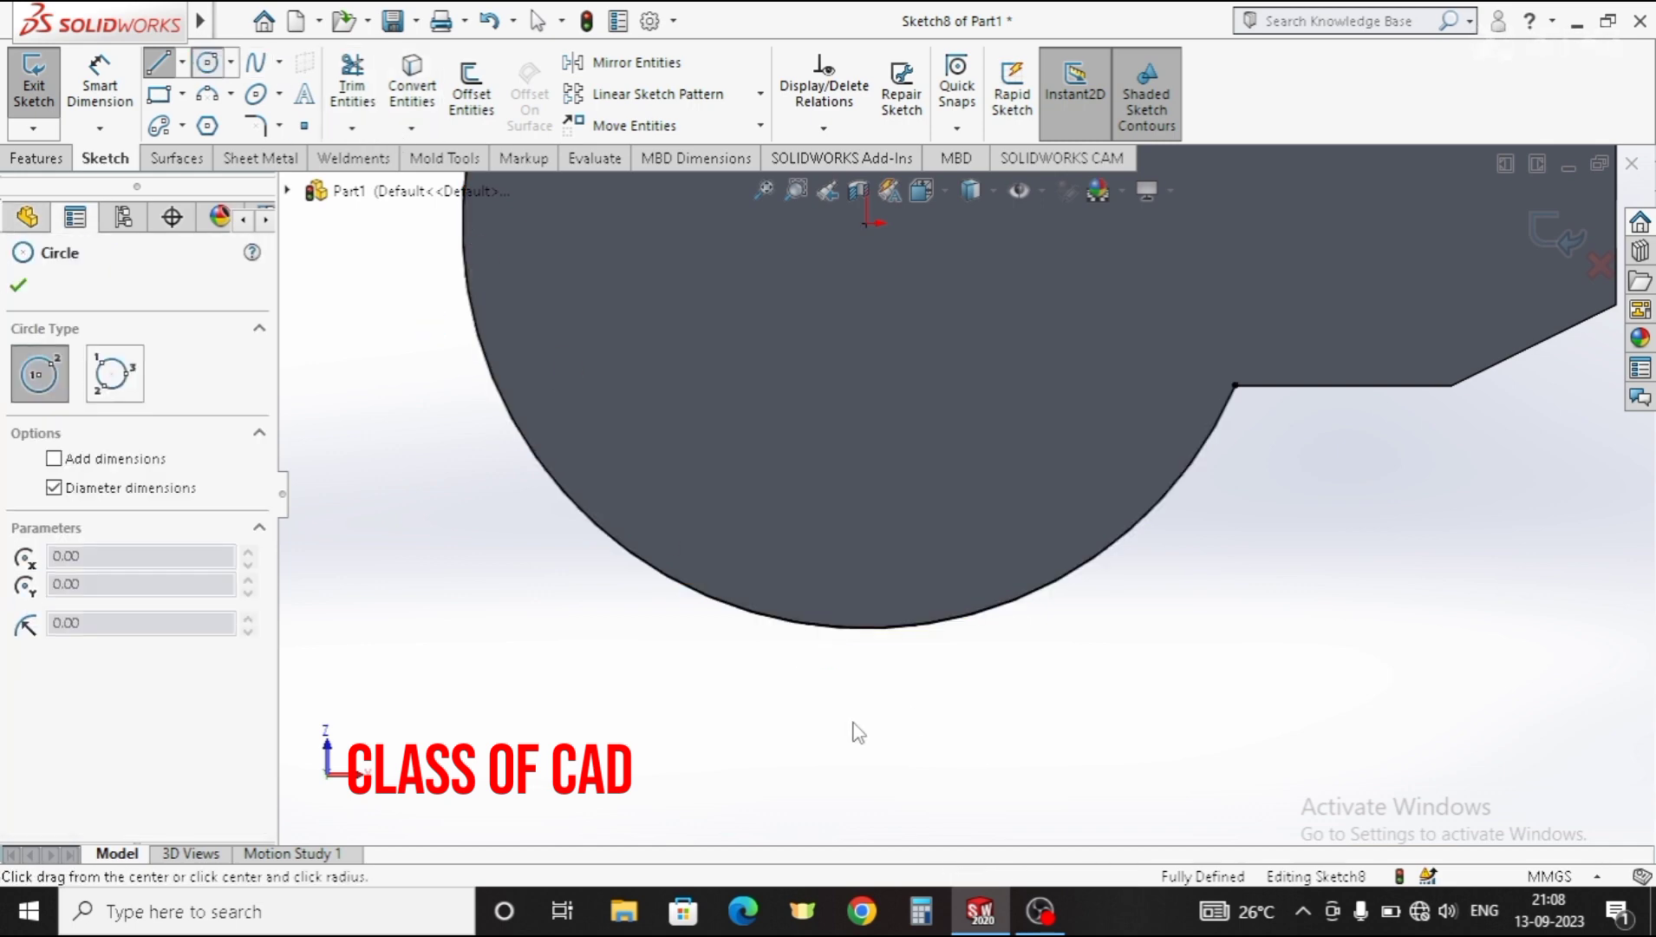
{"action": "scroll", "coordinate": [890, 581], "scroll_direction": "up", "scroll_amount": 1}
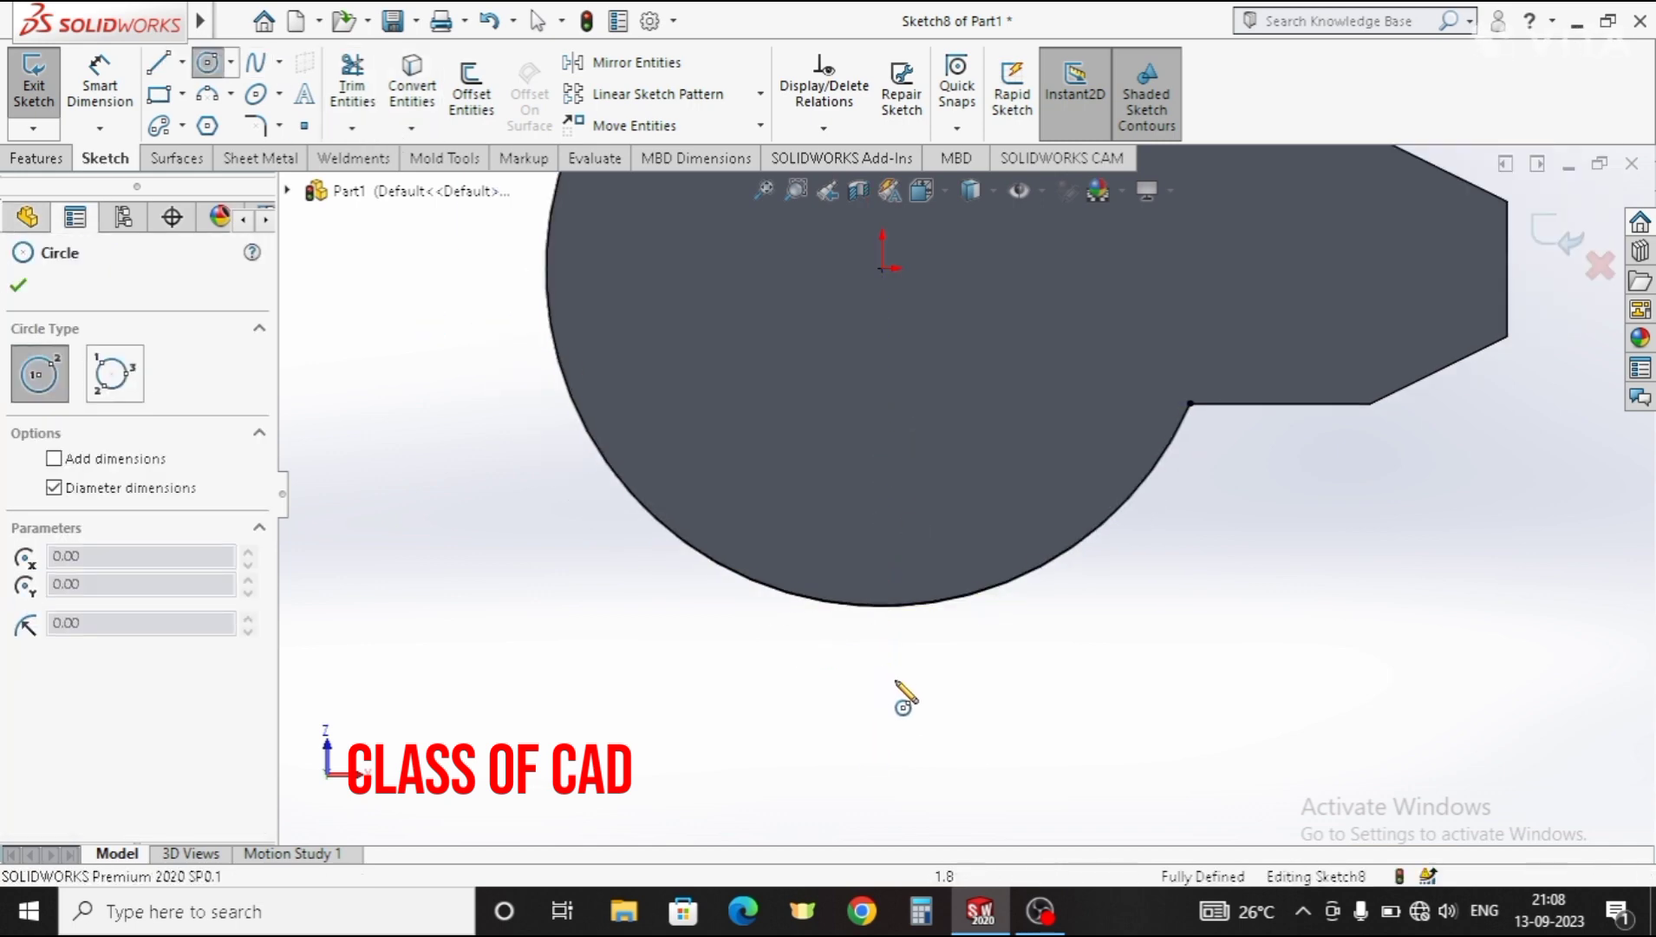
{"action": "left_click_drag", "start_coordinate": [882, 752], "coordinate": [914, 783]}
{"action": "left_click", "coordinate": [159, 73]}
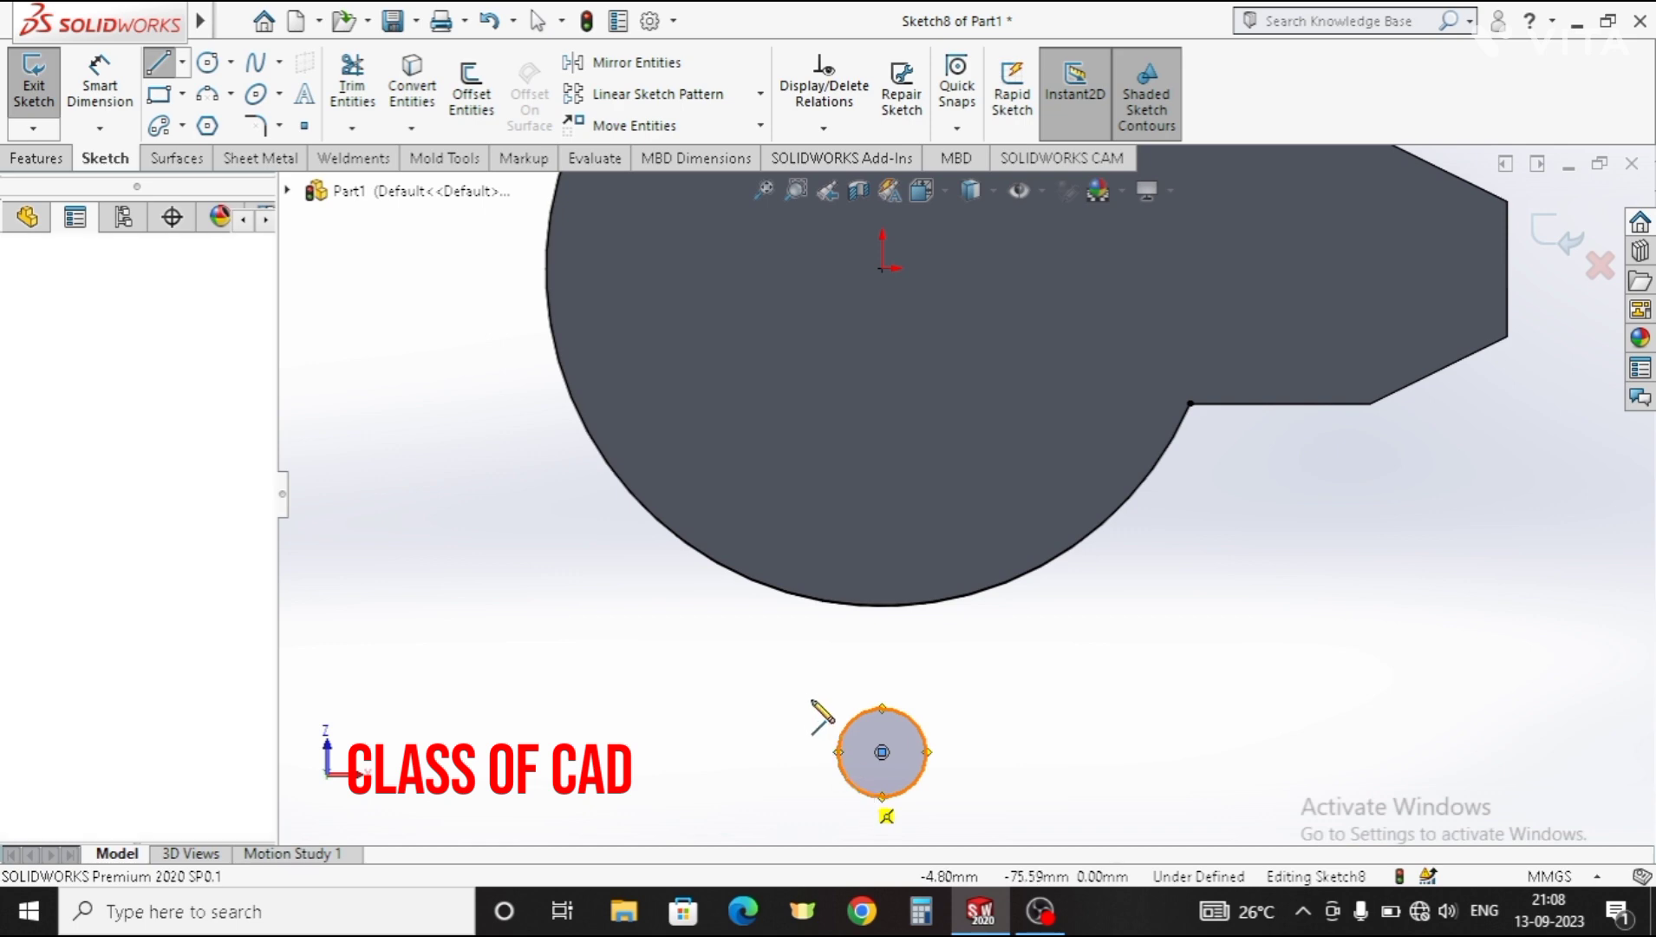
{"action": "left_click", "coordinate": [839, 752]}
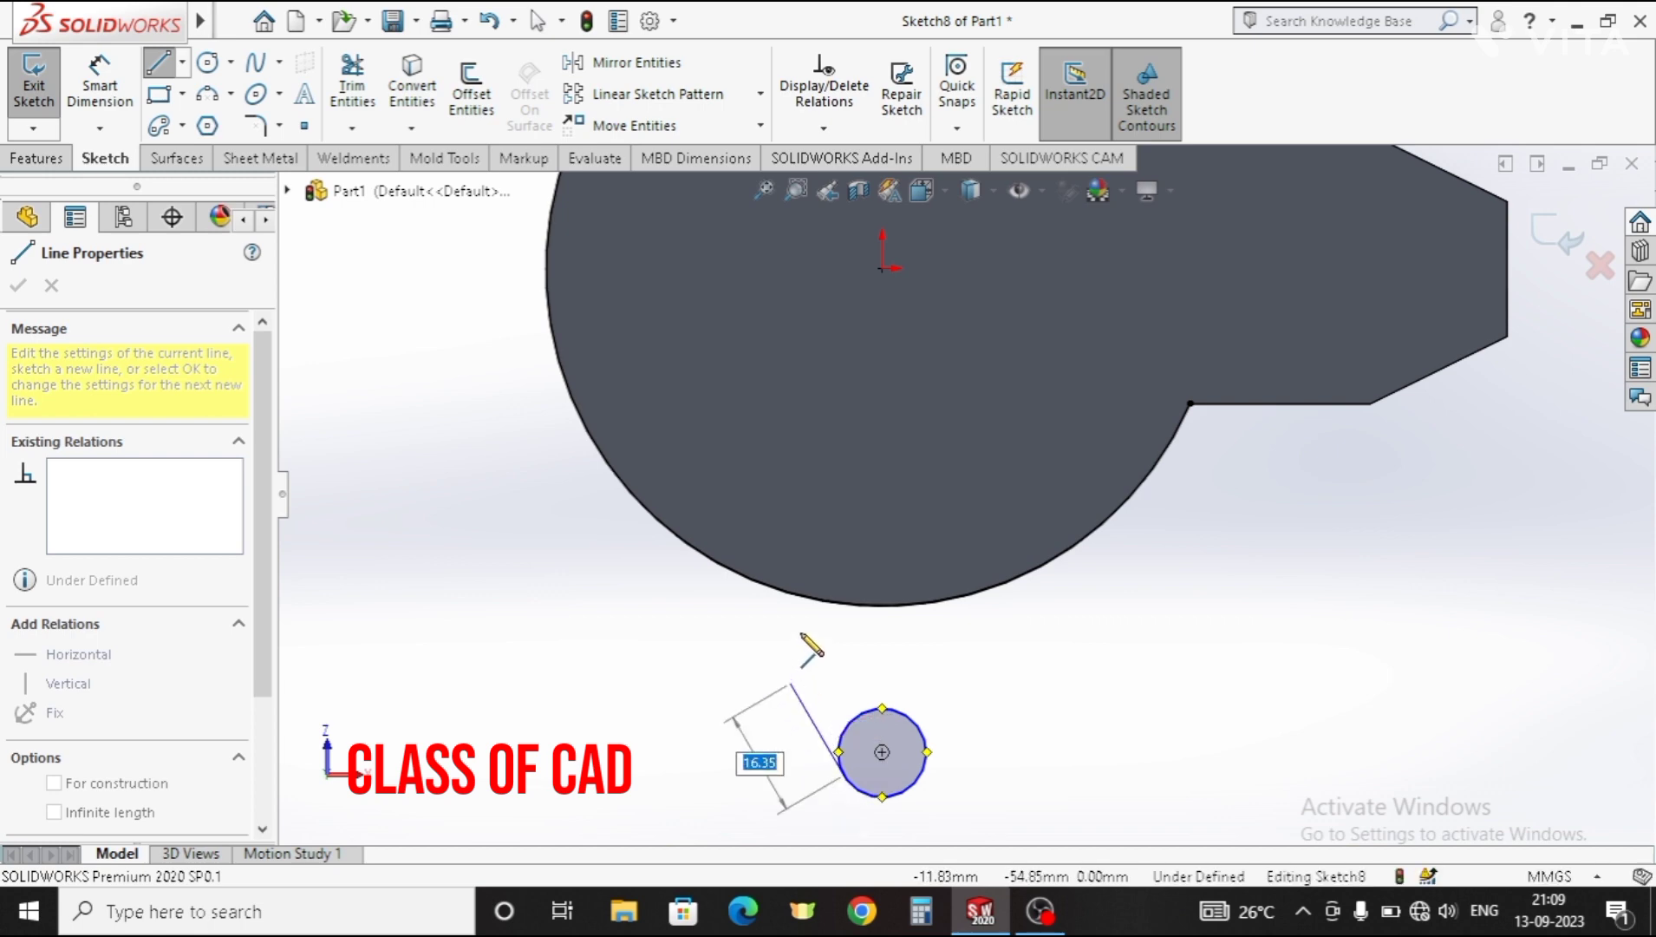
{"action": "left_click", "coordinate": [768, 600]}
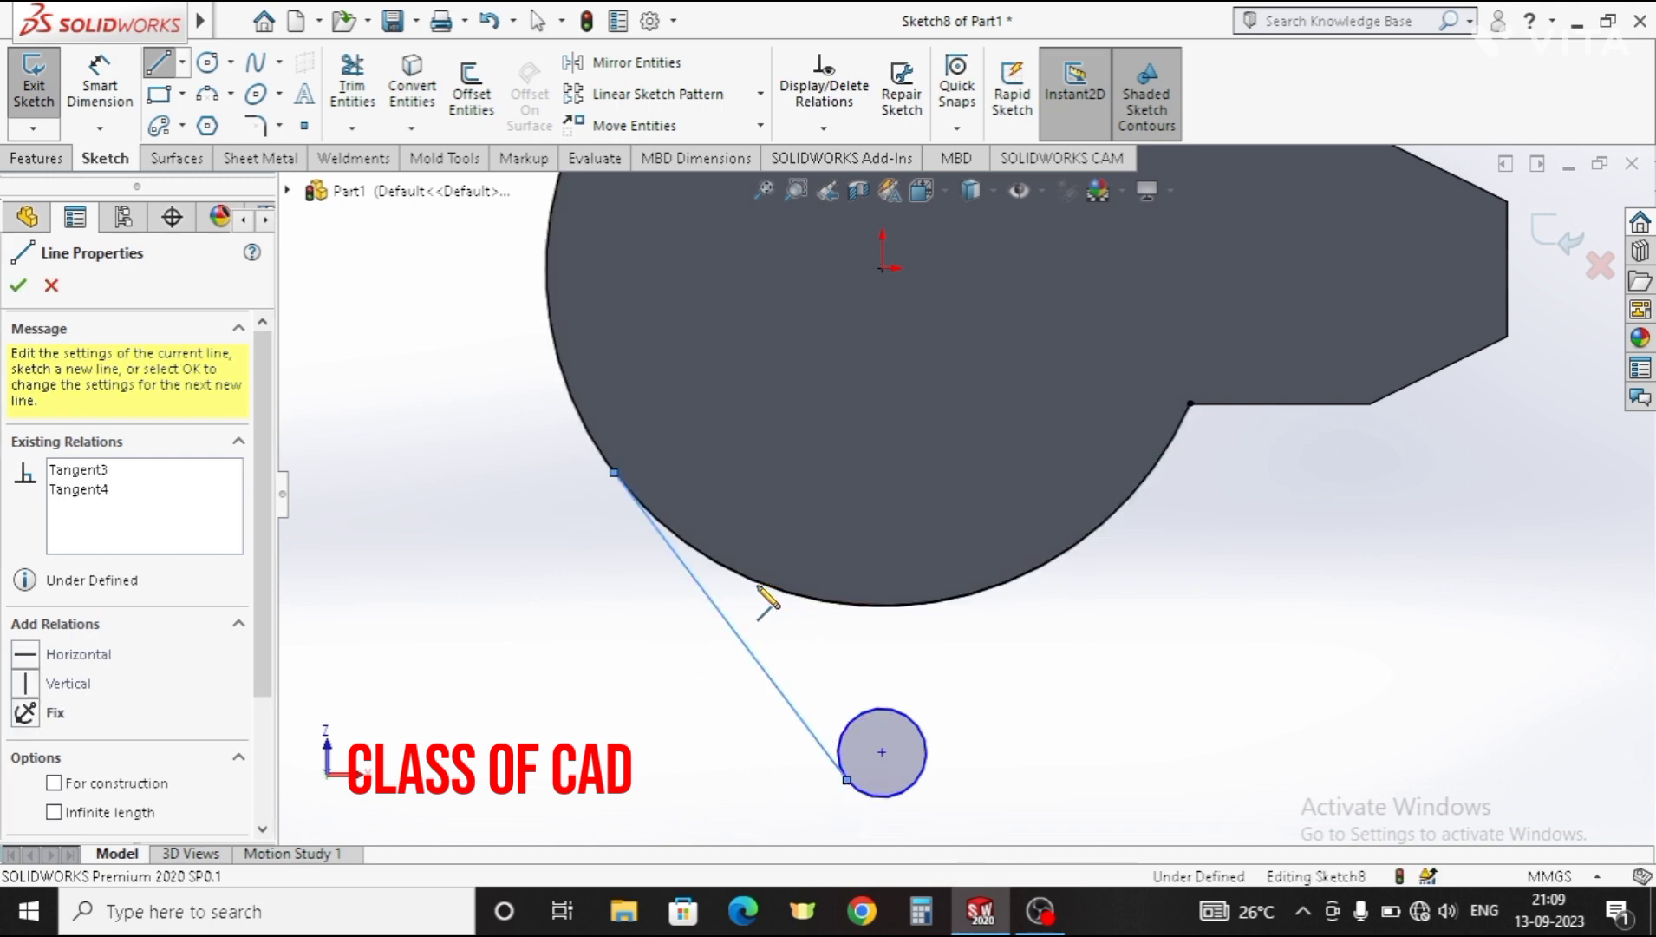
{"action": "key", "text": "Escape"}
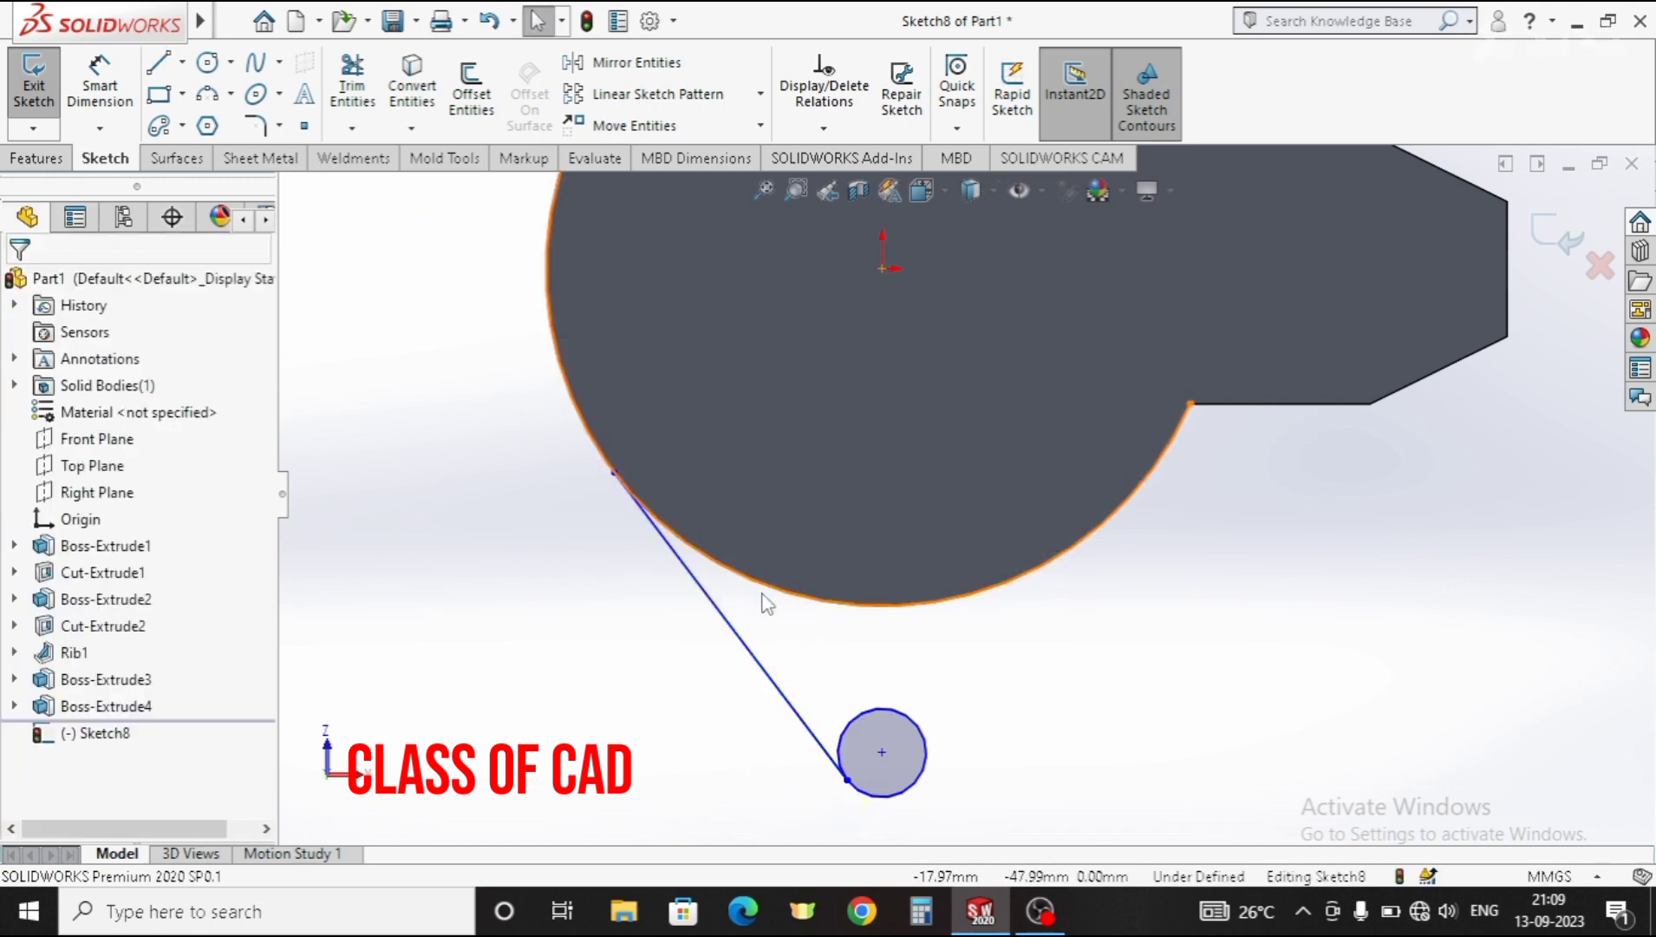
{"action": "left_click_drag", "start_coordinate": [761, 631], "coordinate": [647, 681]}
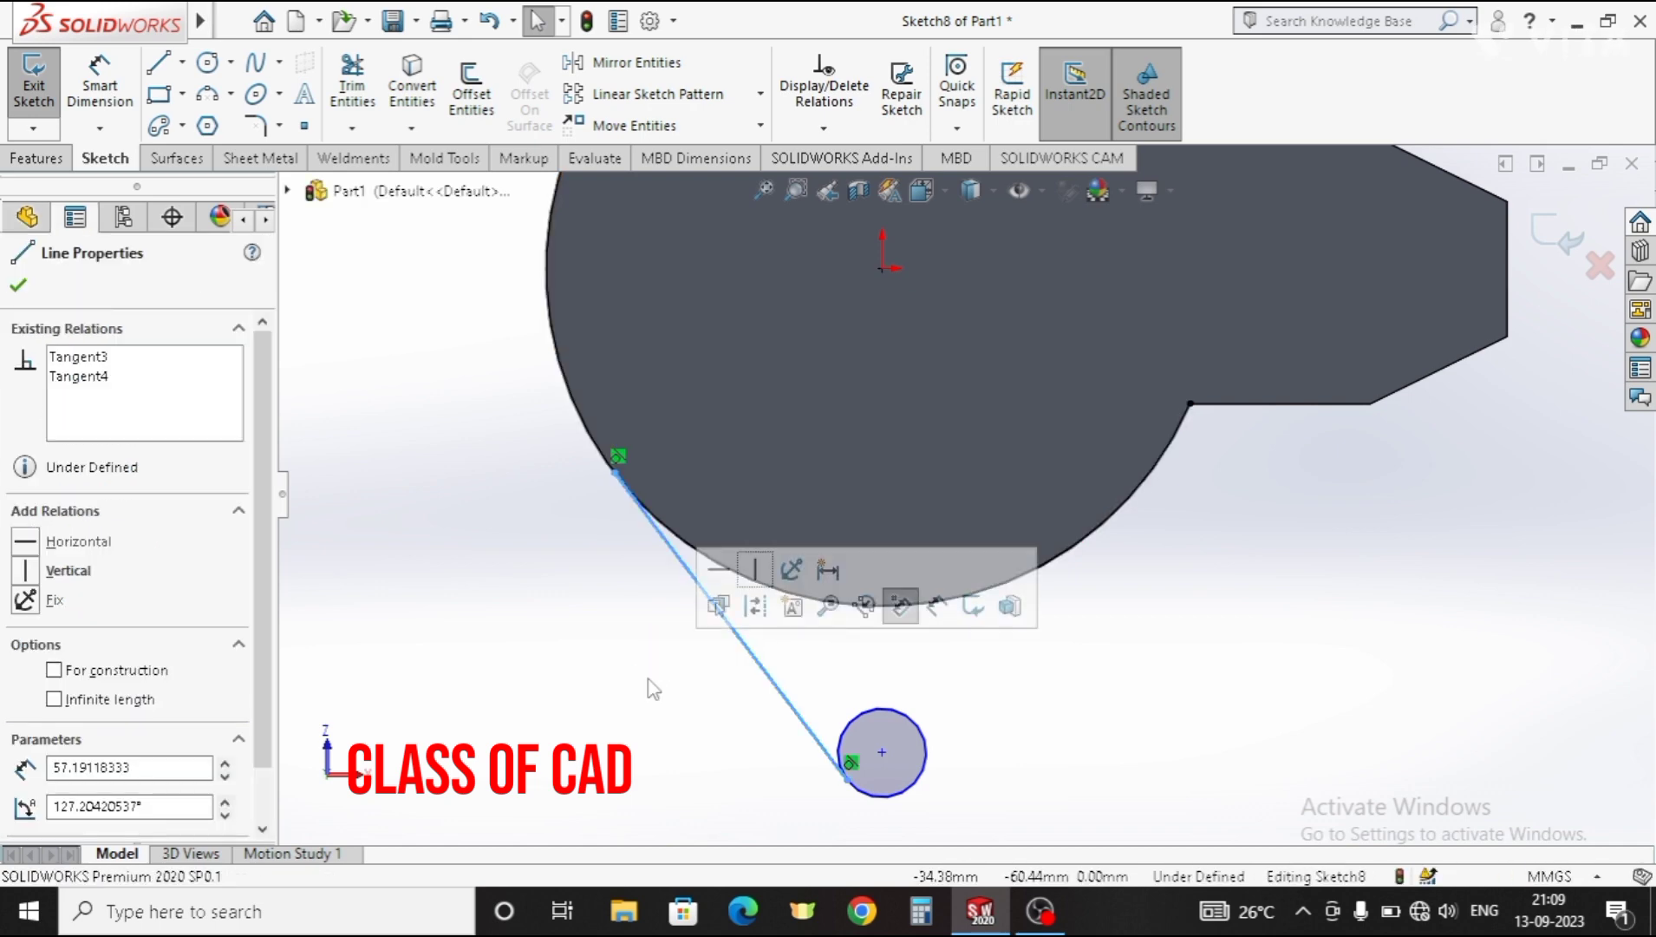
{"action": "key", "text": "Delete"}
Step: Draw a slanted line about 29 mm long from the small circle's left side to just inside the disc's lower edge
{"action": "left_click", "coordinate": [159, 66]}
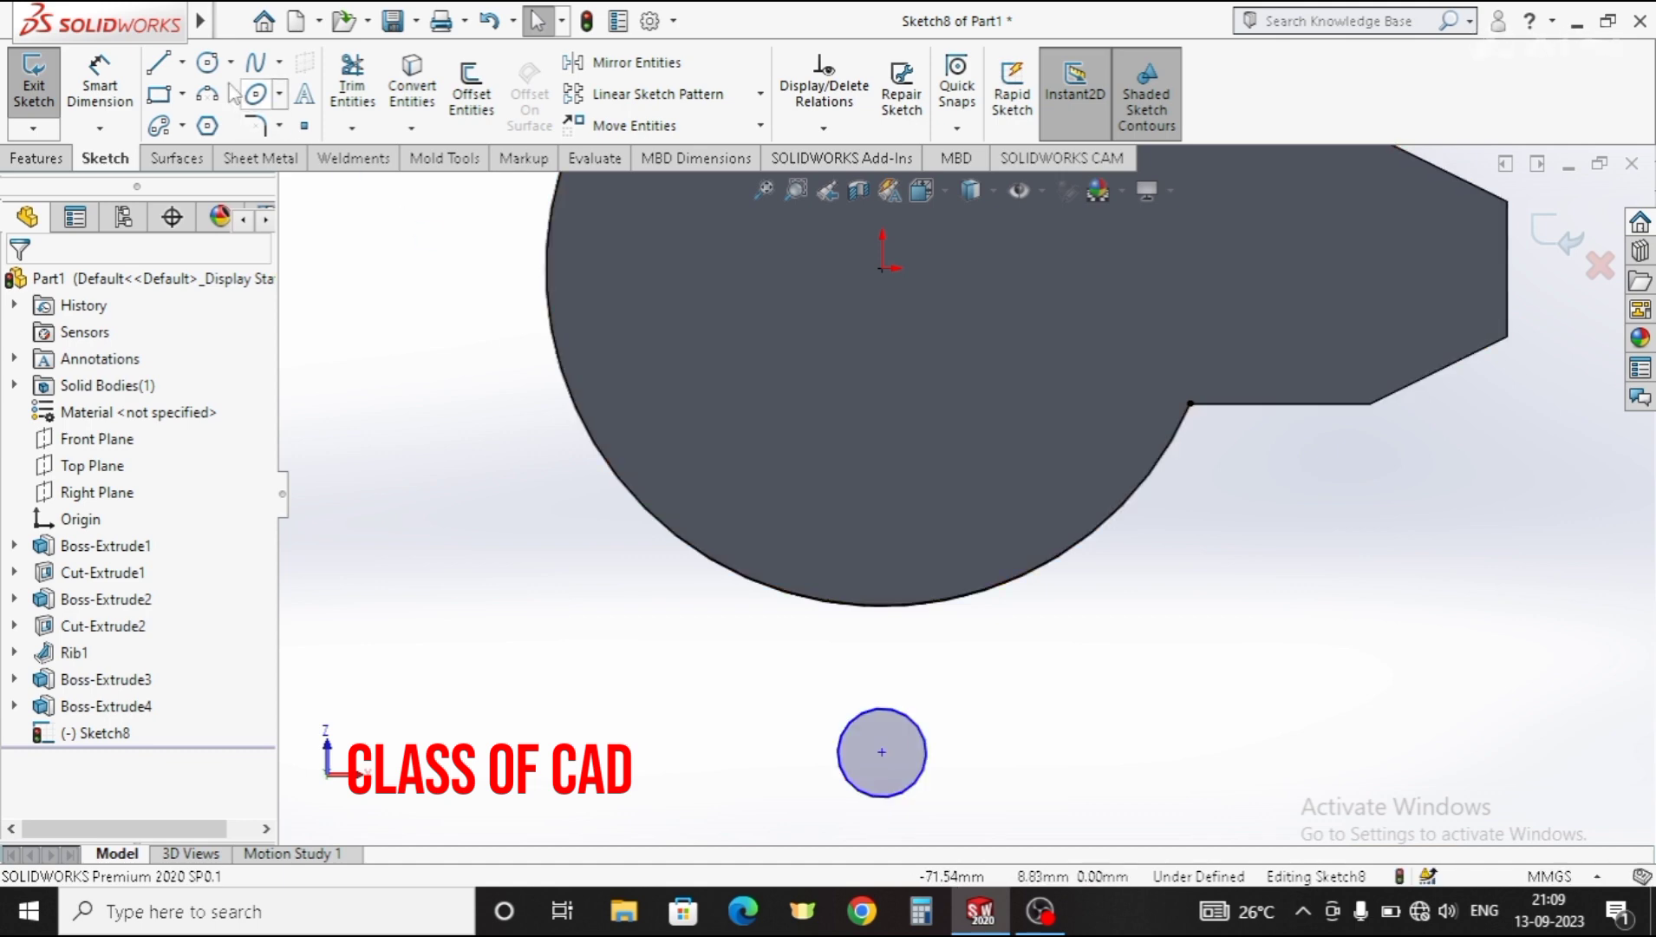
{"action": "left_click", "coordinate": [840, 751]}
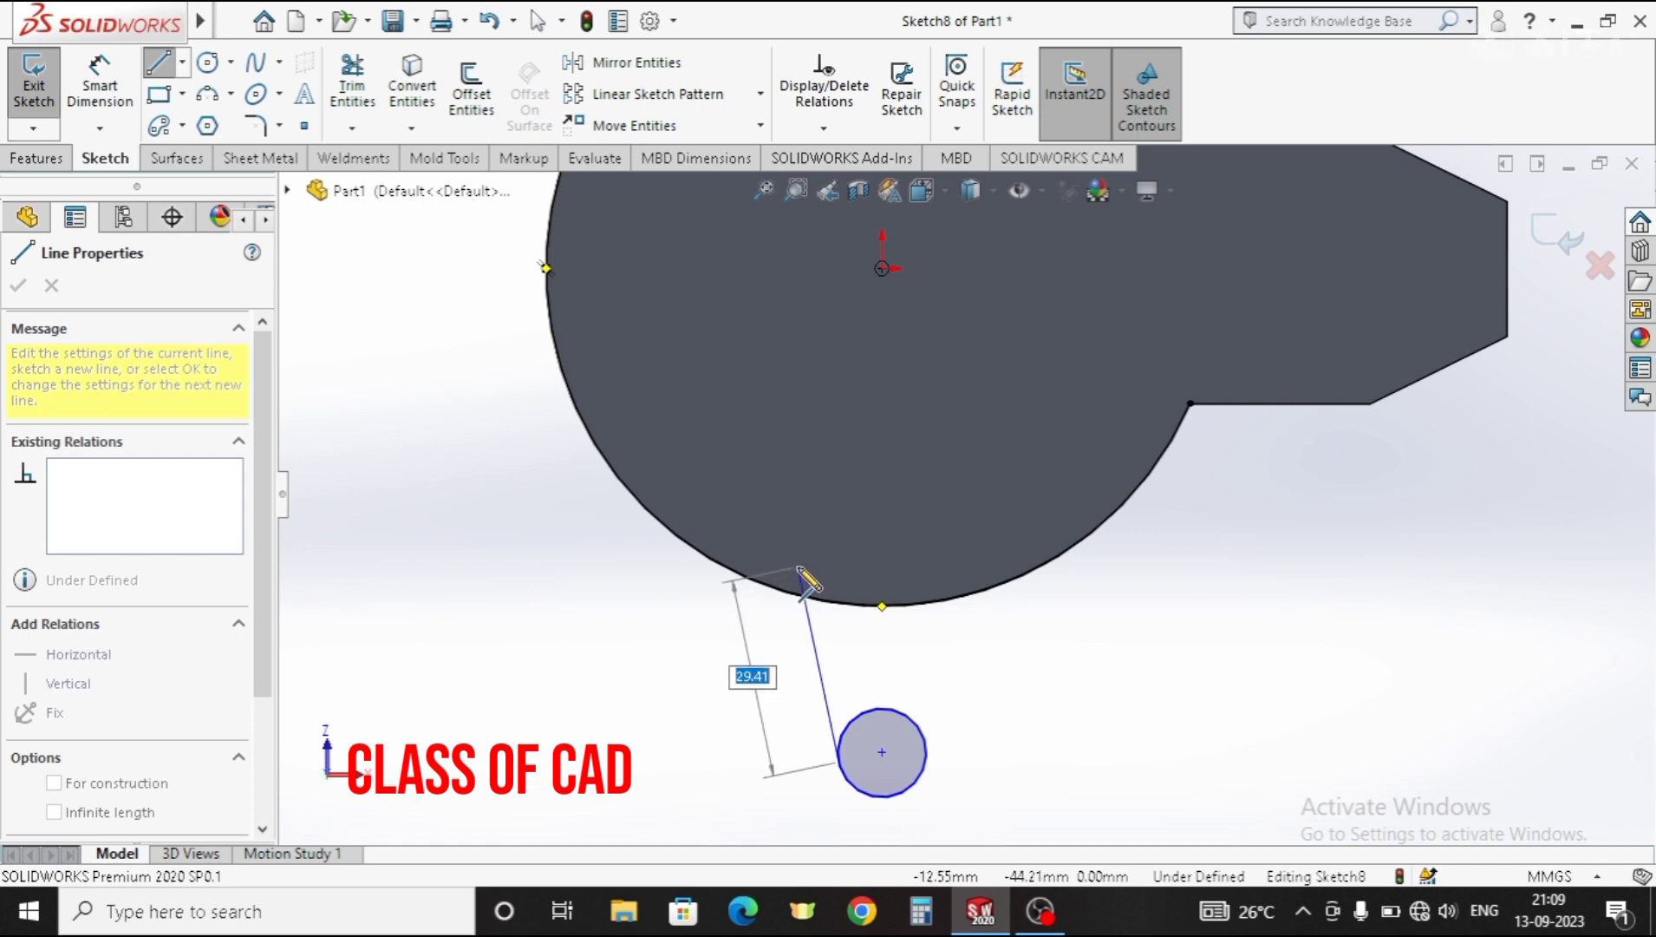
{"action": "left_click", "coordinate": [798, 567]}
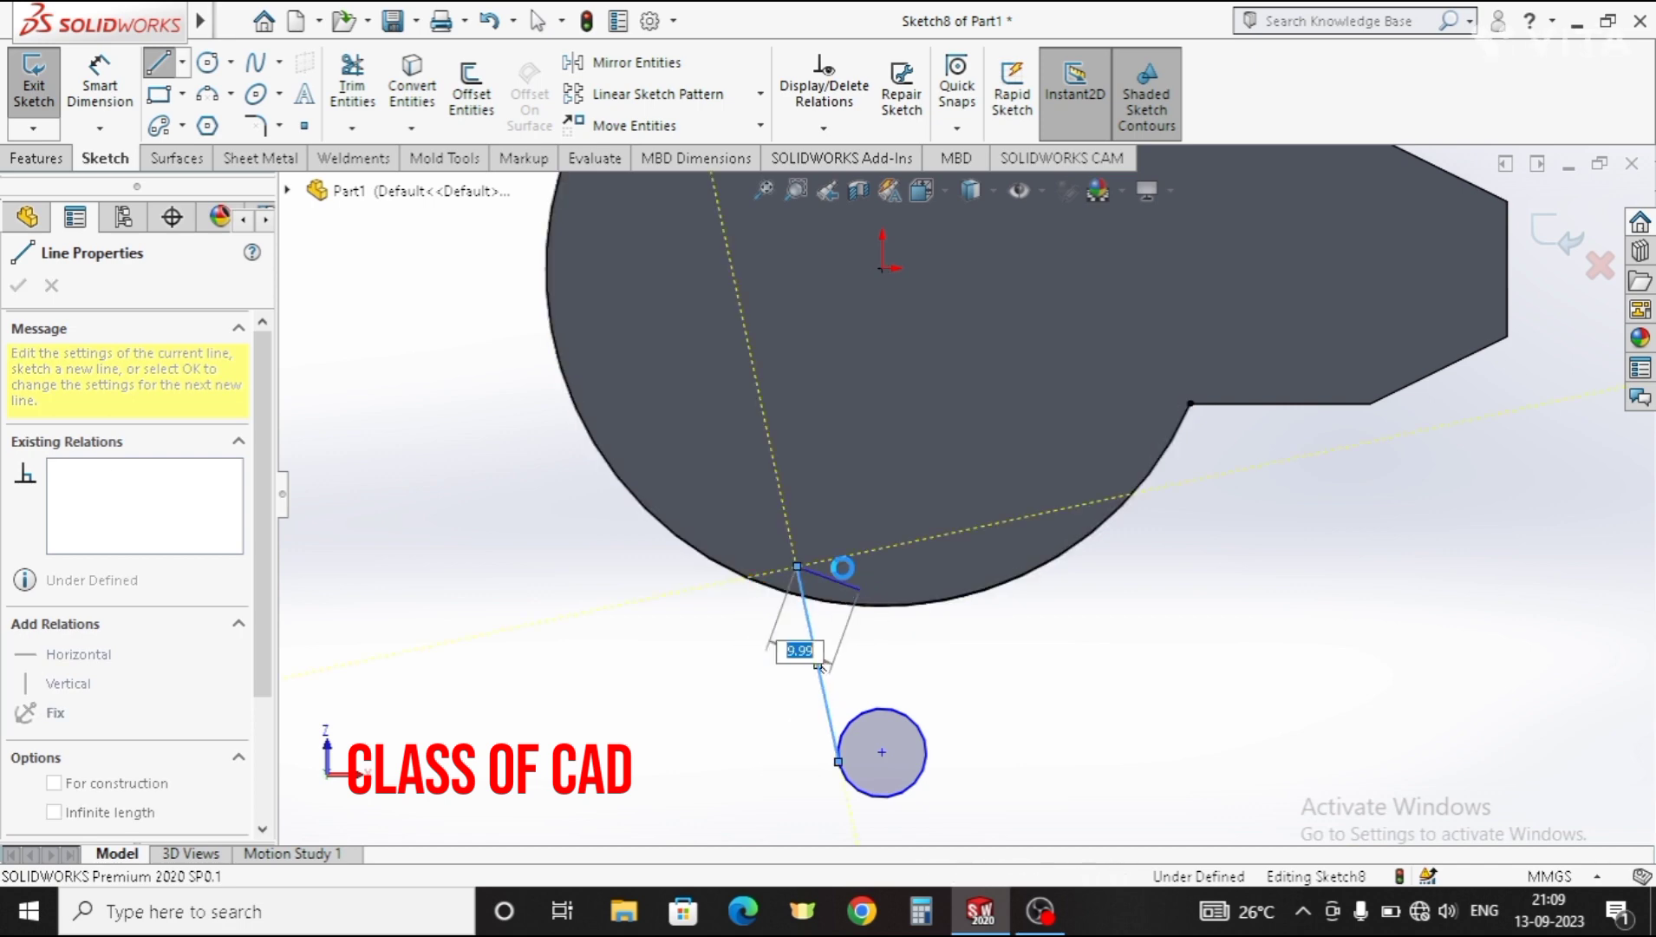
{"action": "key", "text": "Escape"}
{"action": "key", "text": "Escape"}
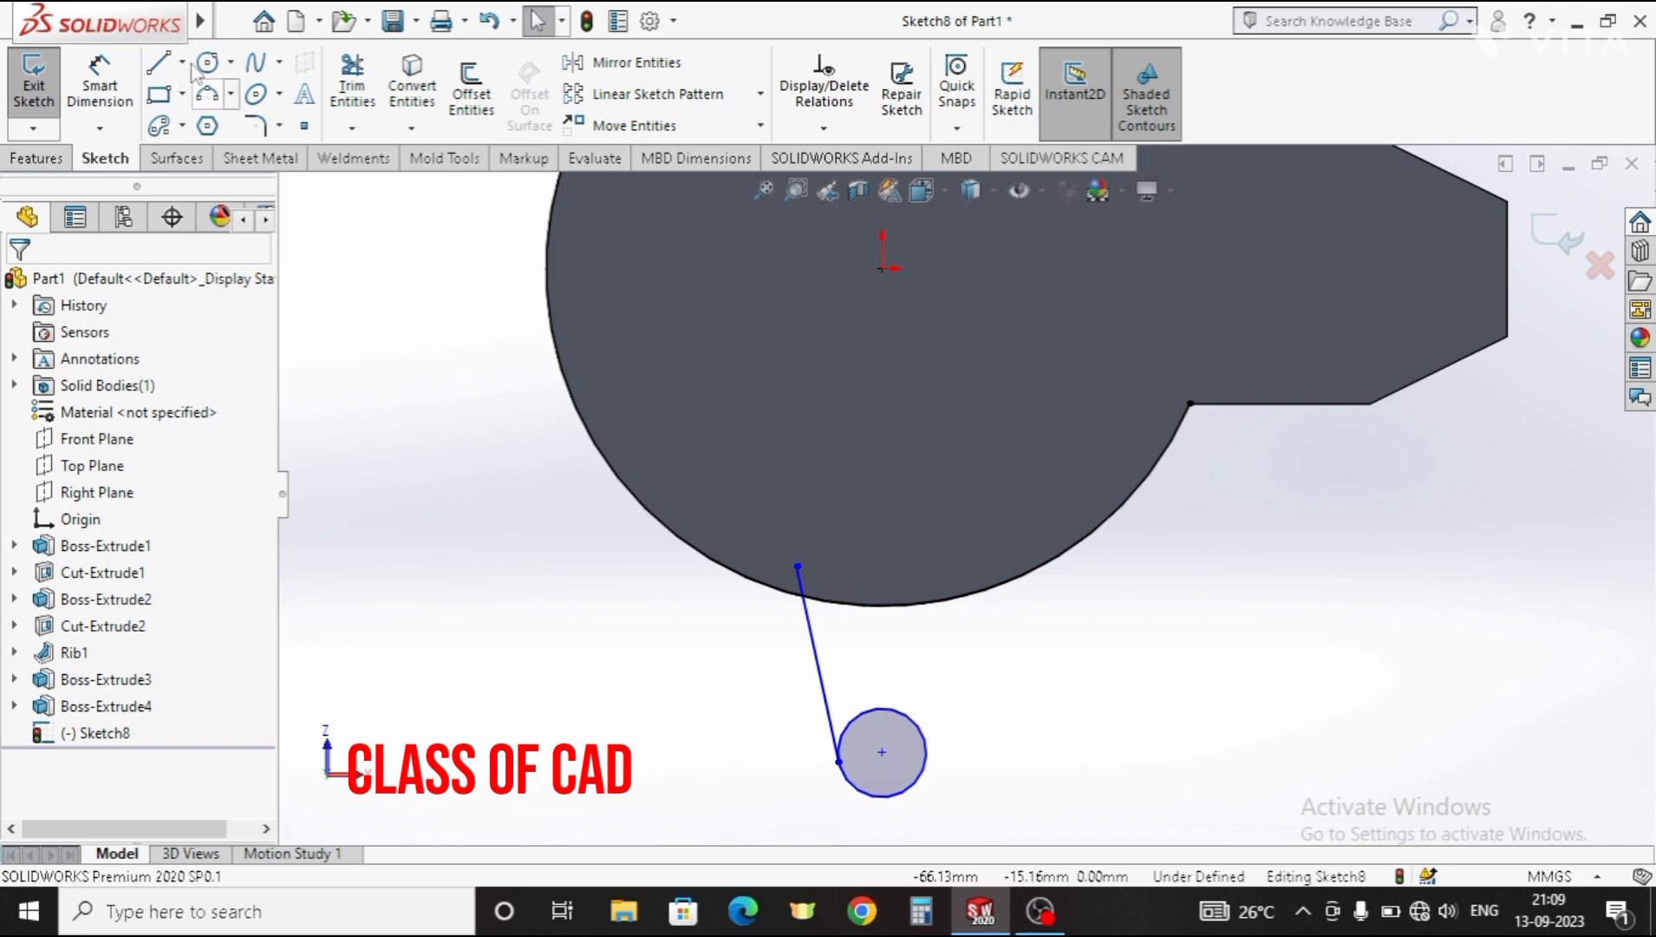
Step: Draw a vertical construction line about 19 mm long upward from the small circle's centre and mirror the slanted line about it
{"action": "left_click", "coordinate": [182, 61]}
{"action": "left_click", "coordinate": [208, 124]}
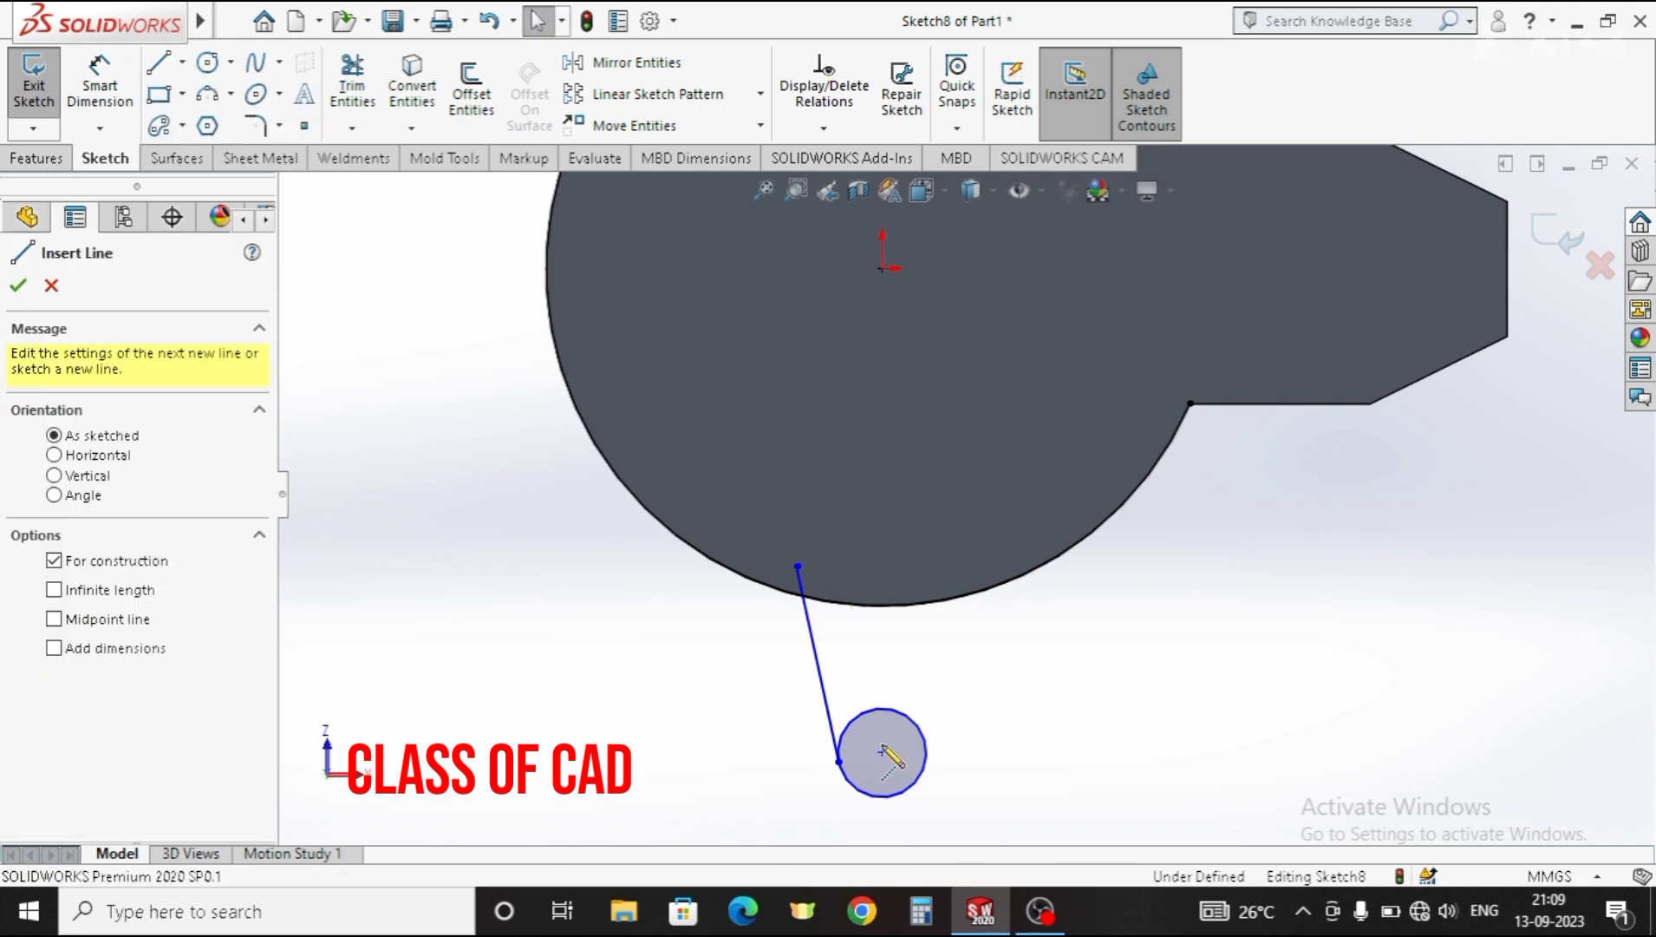
{"action": "left_click", "coordinate": [882, 752]}
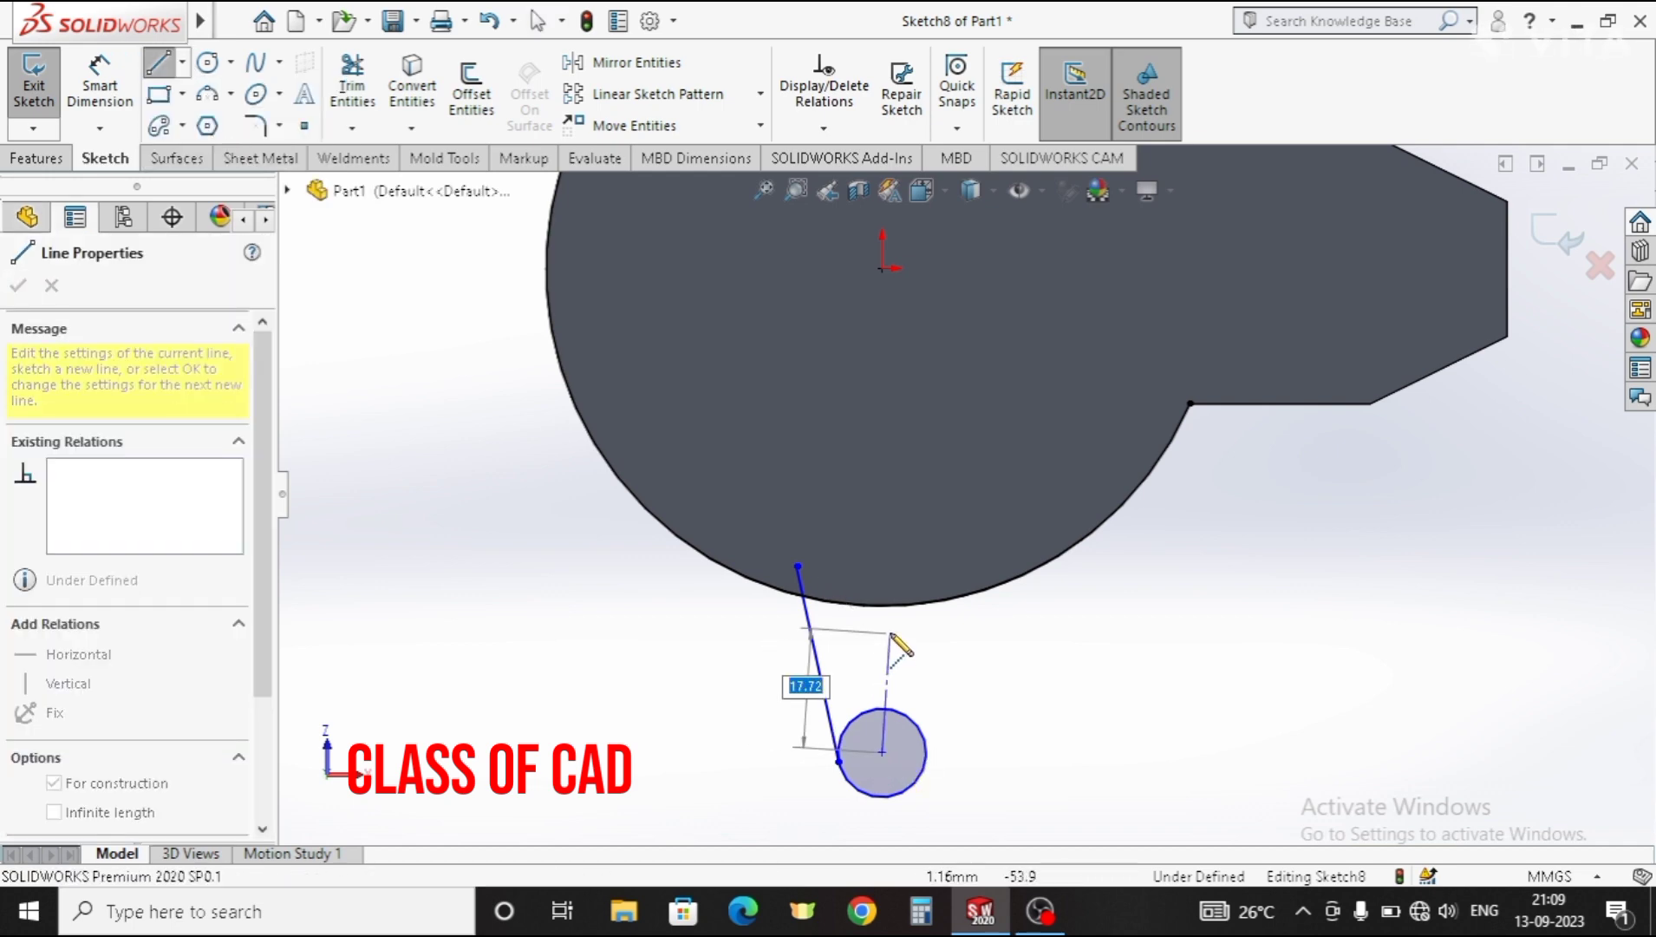
{"action": "left_click", "coordinate": [883, 623]}
{"action": "key", "text": "Escape"}
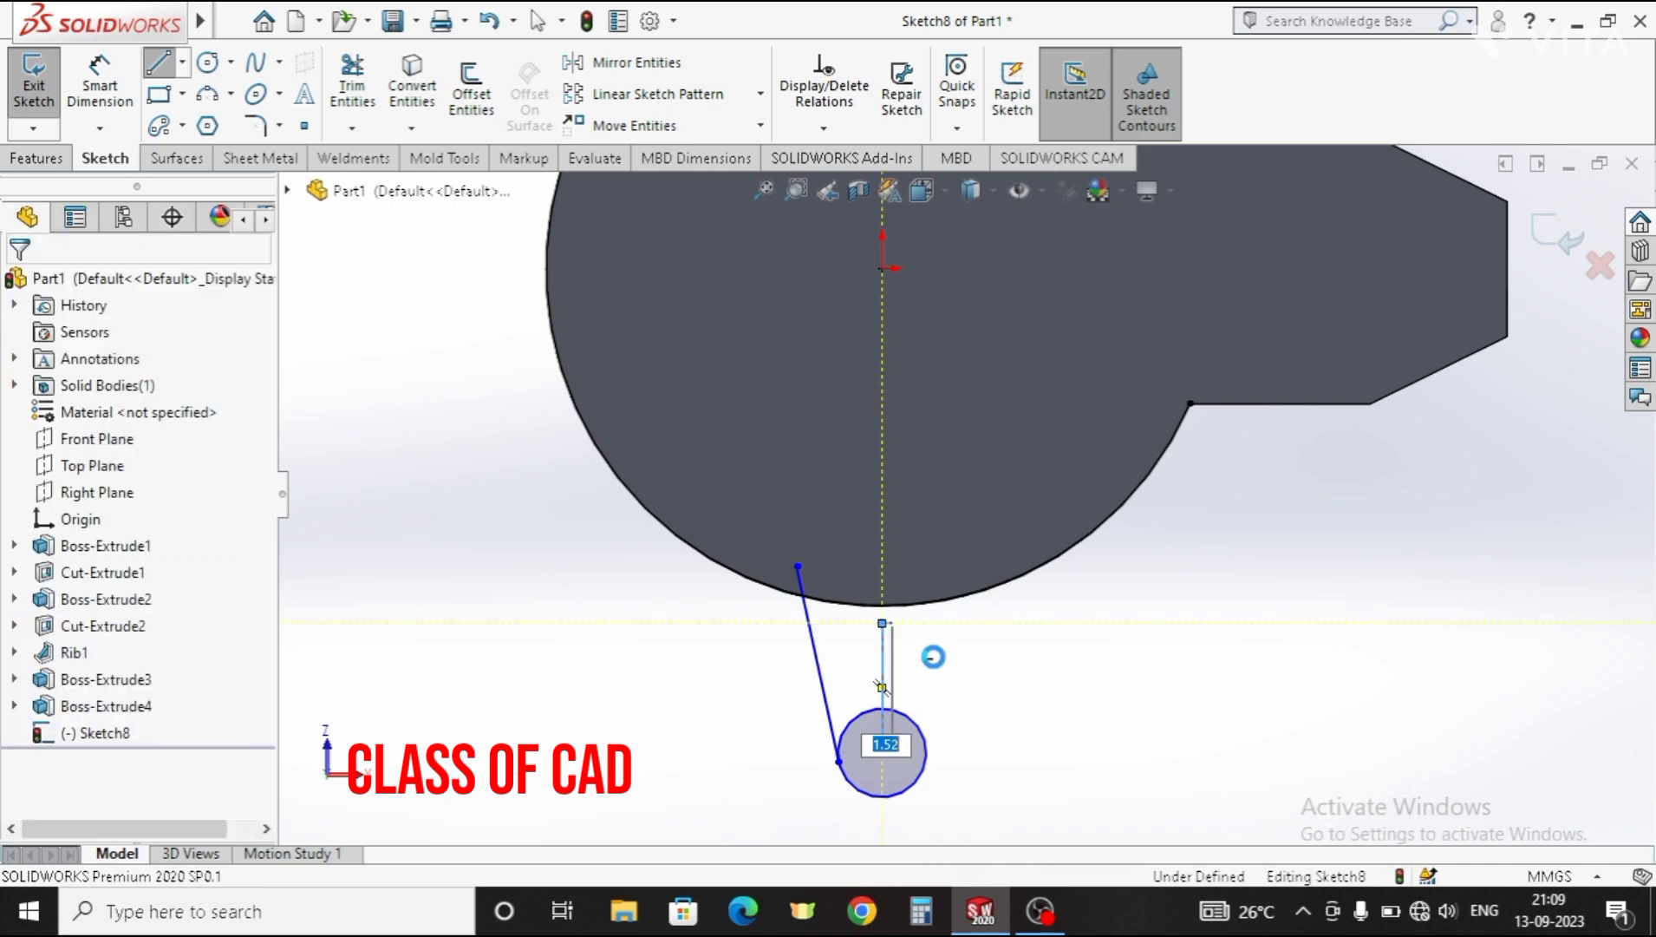
{"action": "left_click_drag", "start_coordinate": [944, 649], "coordinate": [755, 646]}
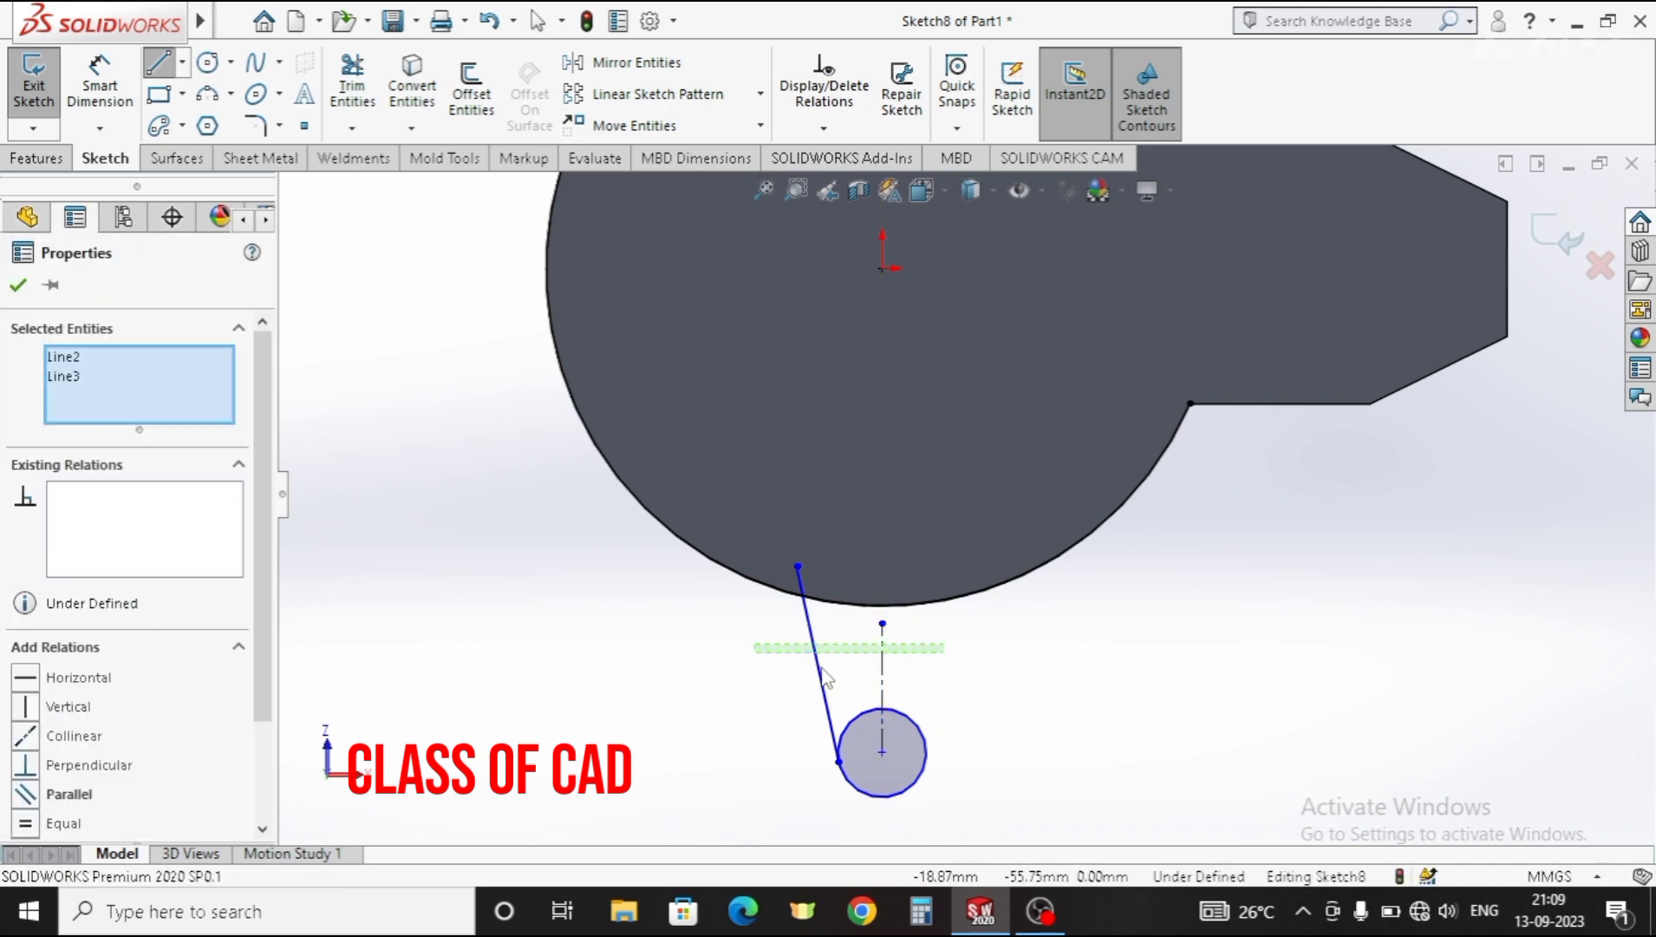
{"action": "left_click", "coordinate": [637, 64]}
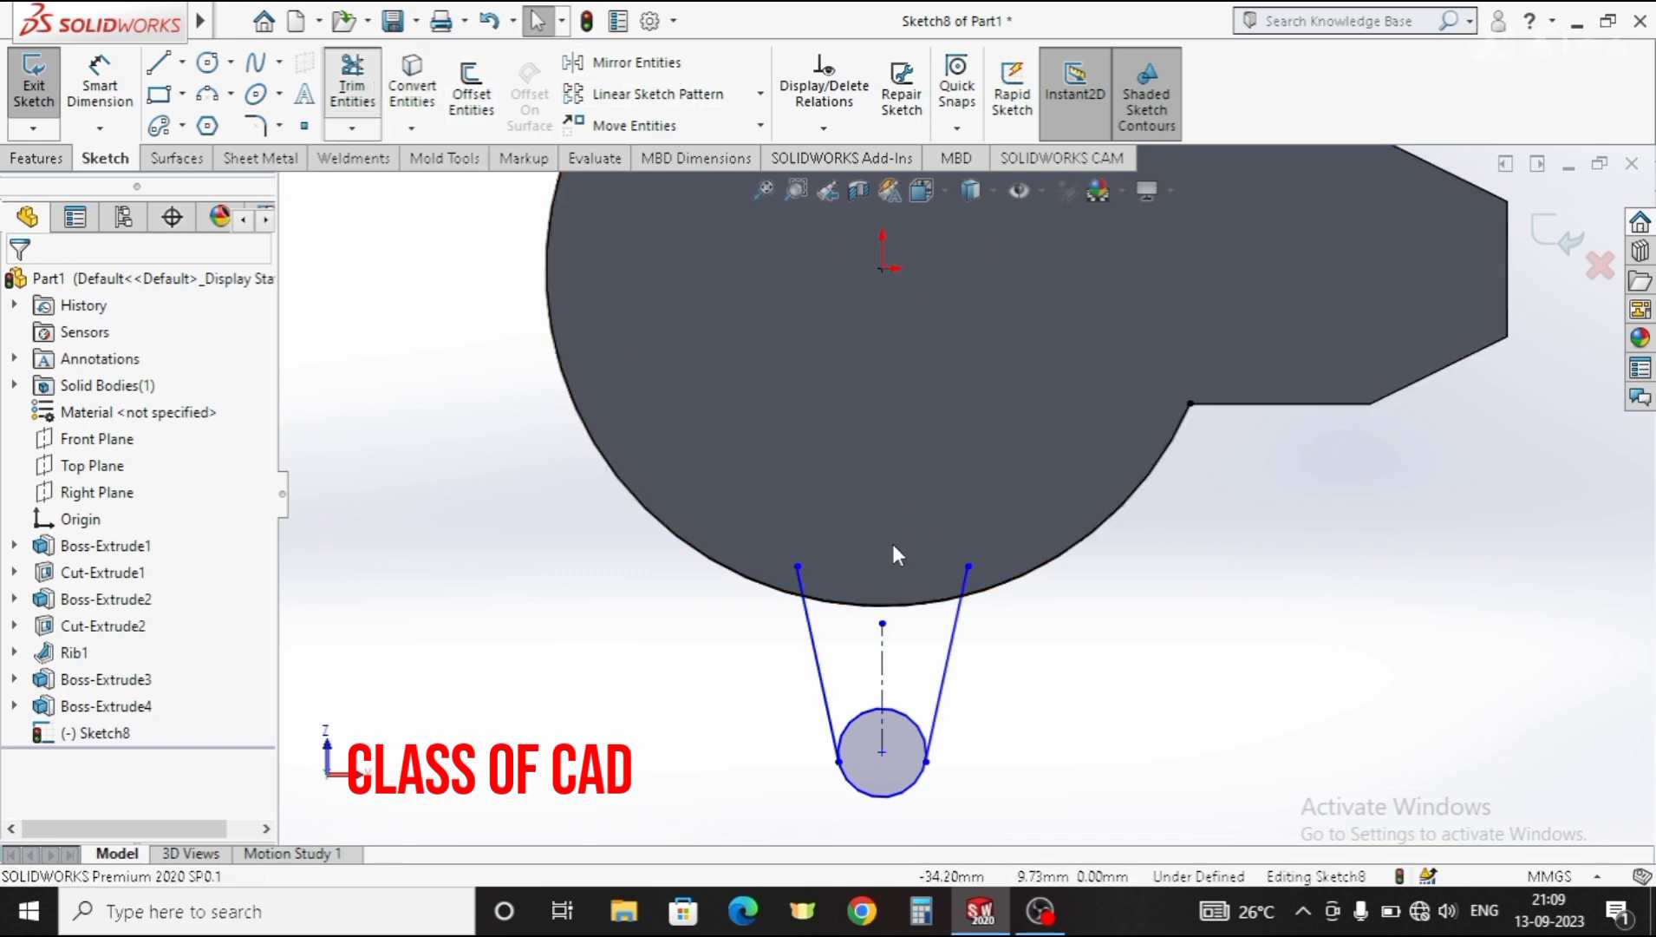
Step: Trim the slanted lines' ends inside the disc and the small circle's upper arc to leave a closed tapered lug profile
{"action": "left_click", "coordinate": [802, 576]}
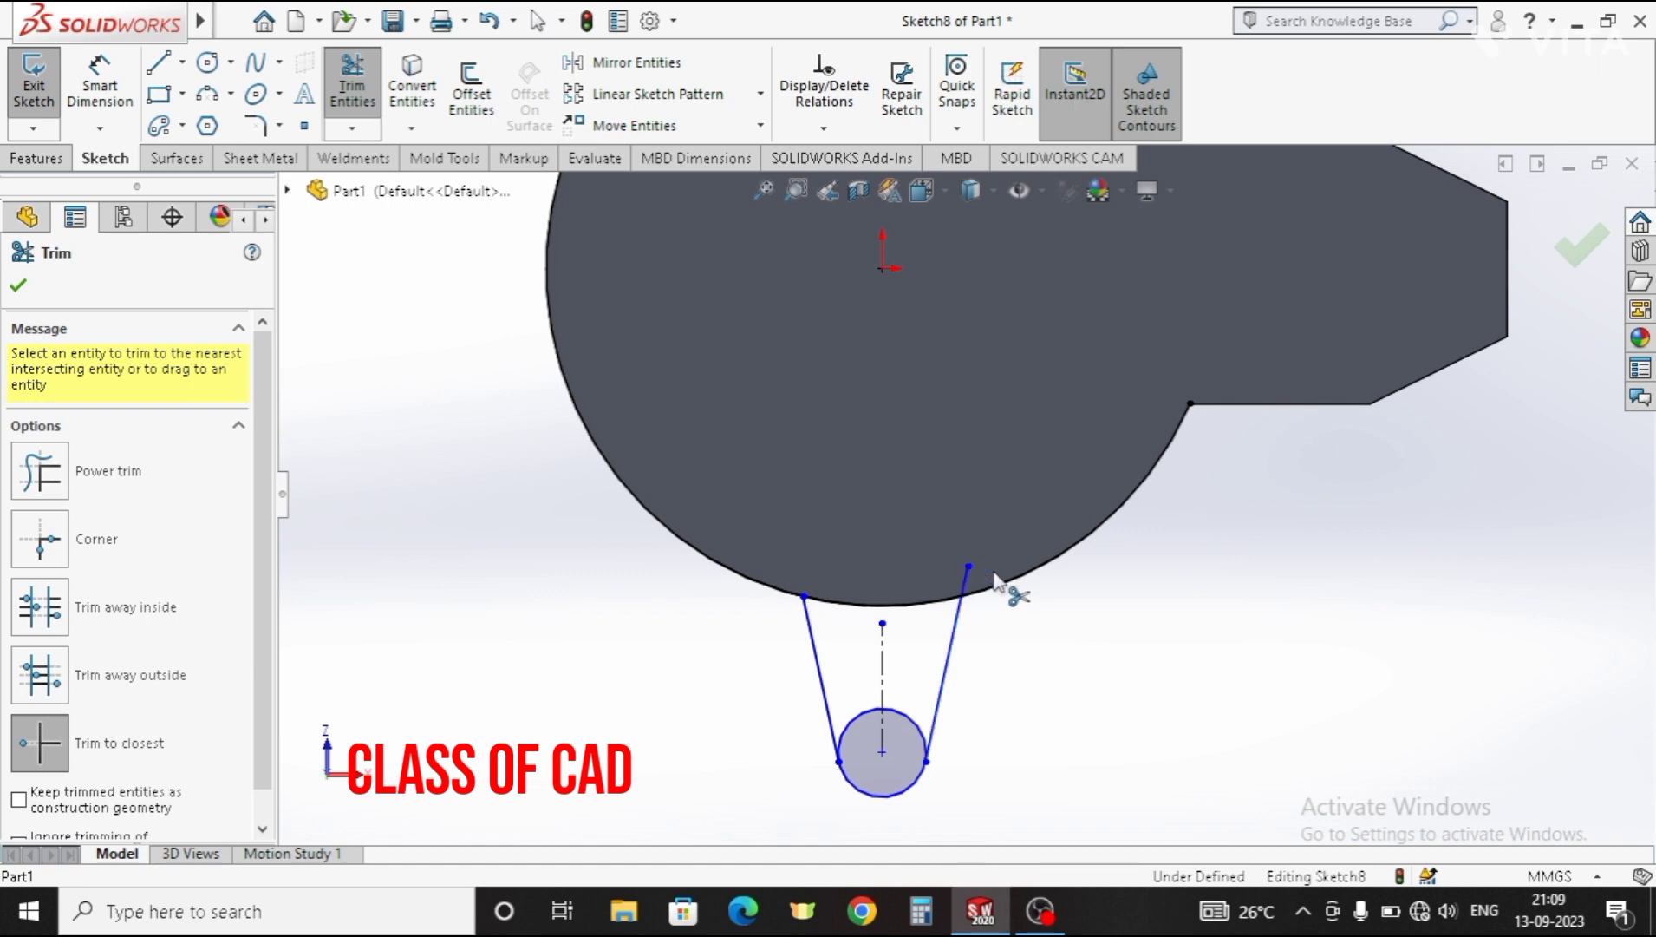
{"action": "left_click", "coordinate": [966, 580]}
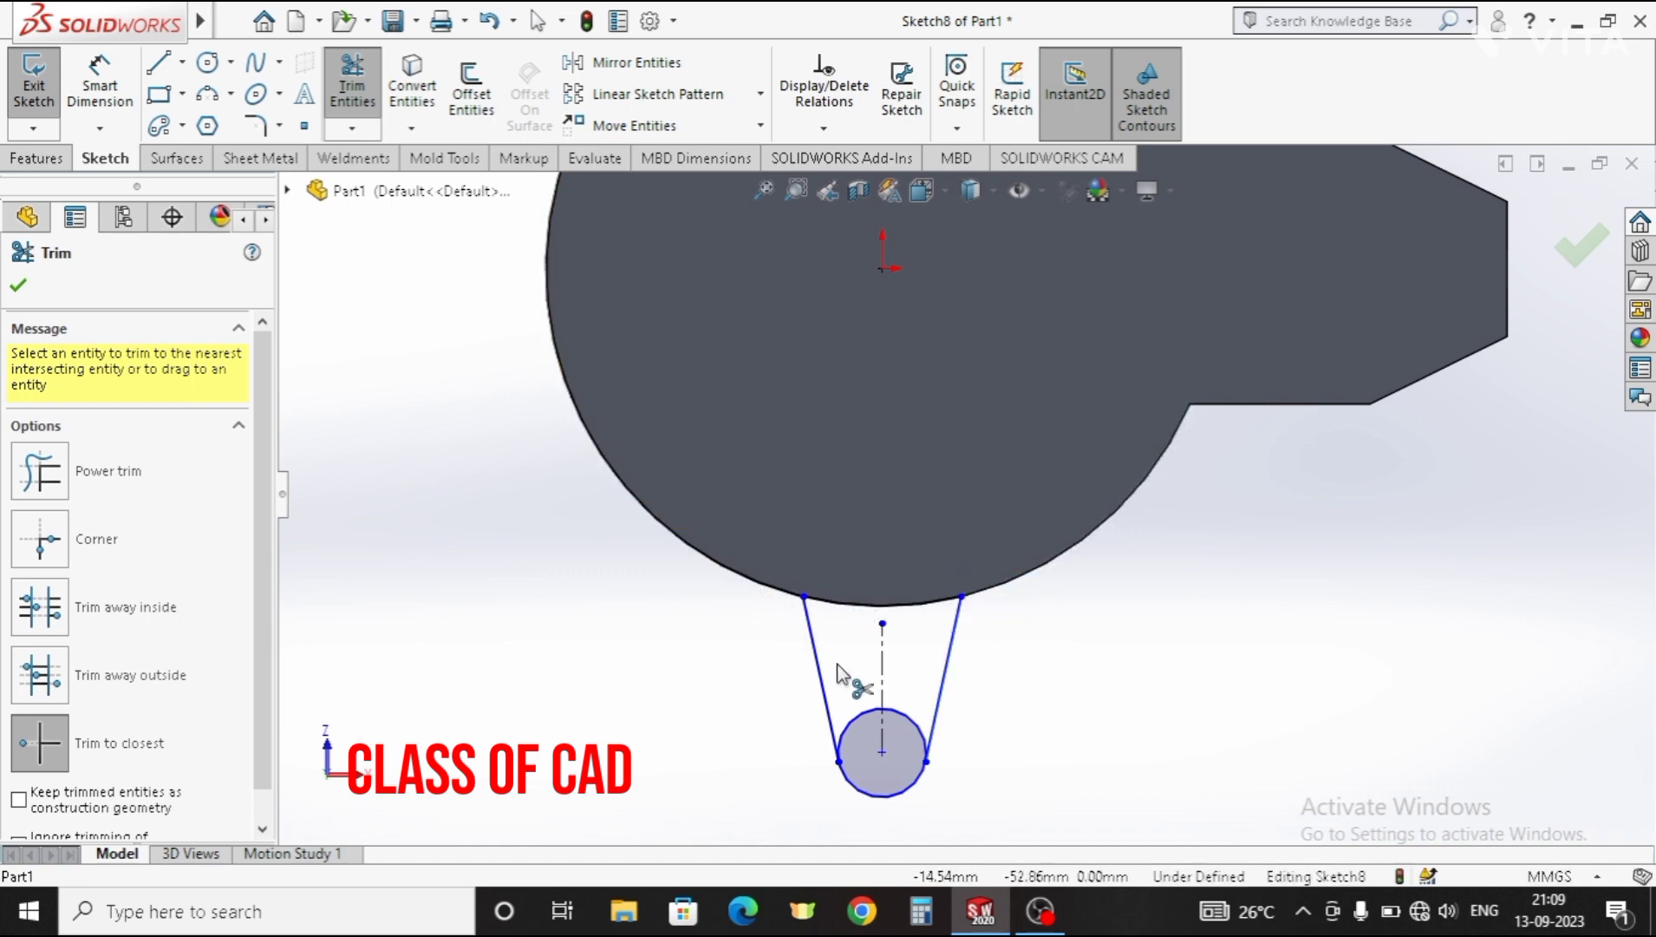
{"action": "left_click", "coordinate": [881, 713]}
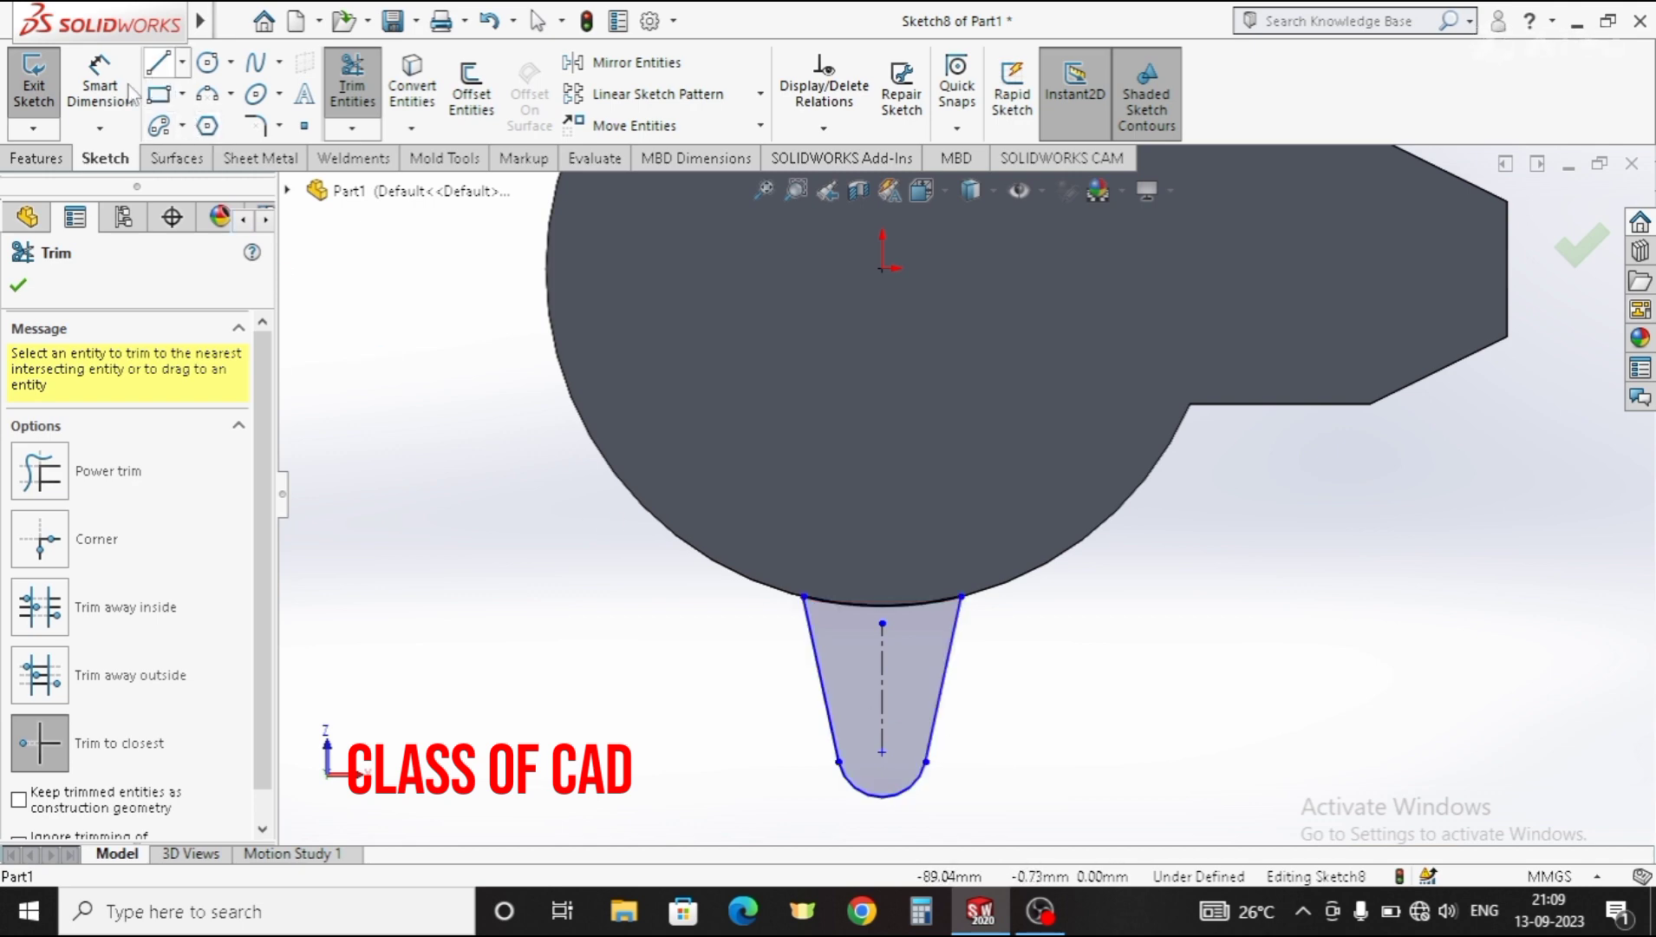
Step: Dimension the lug's rounded end with a radius of 10 mm
{"action": "left_click", "coordinate": [99, 87]}
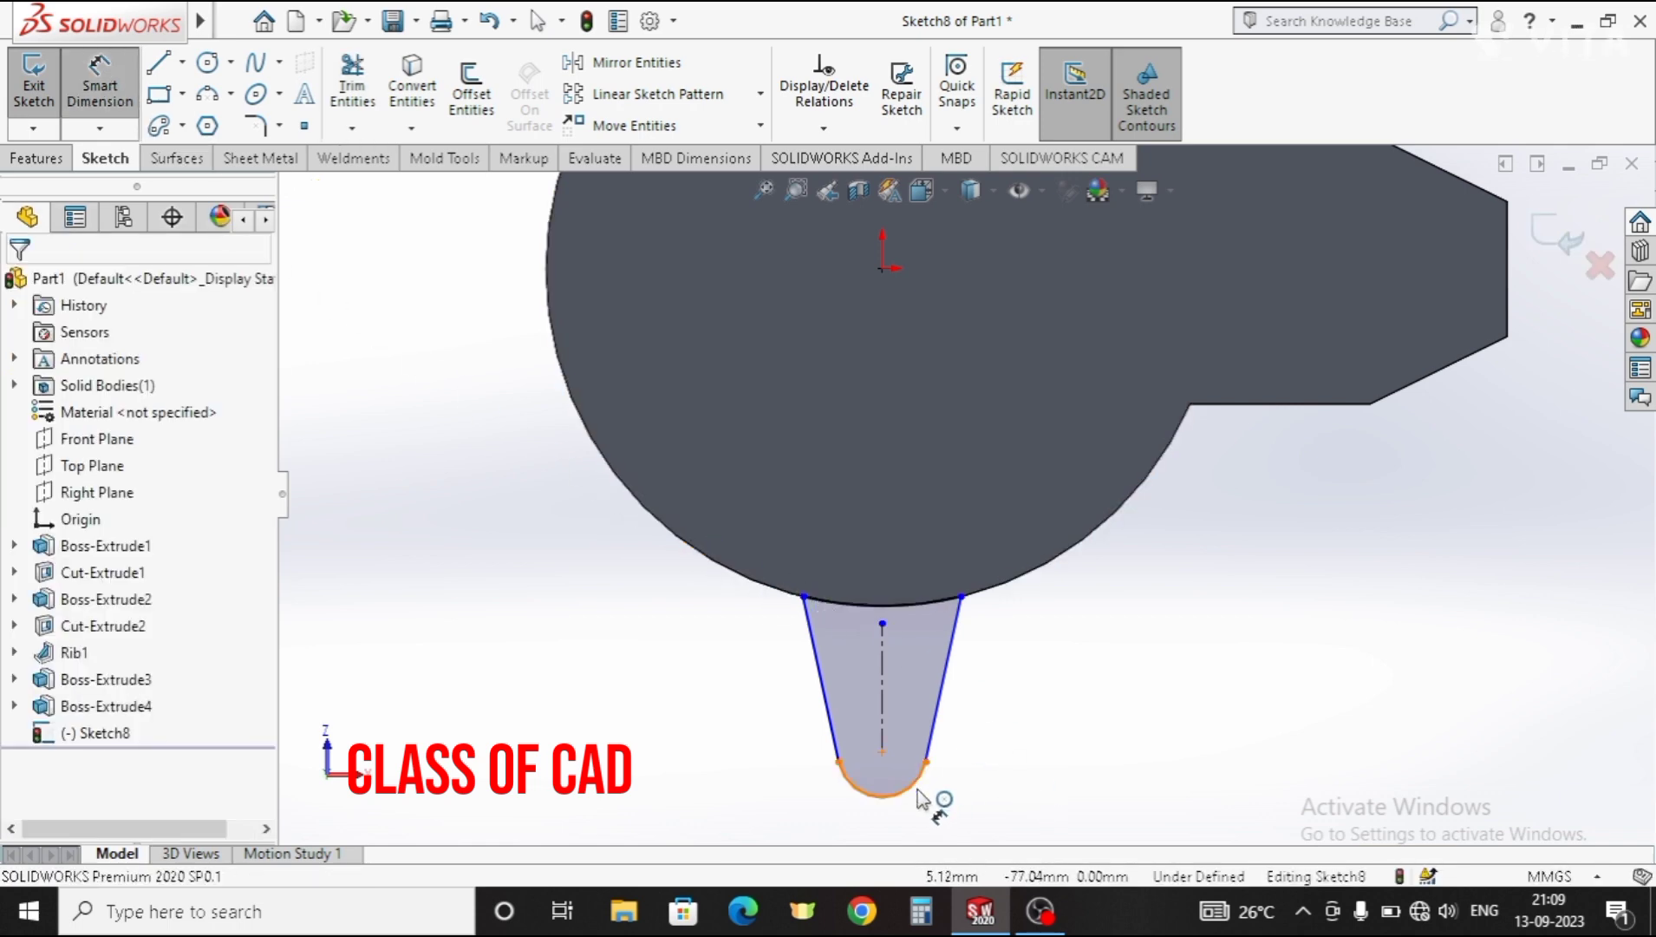
{"action": "left_click", "coordinate": [987, 815]}
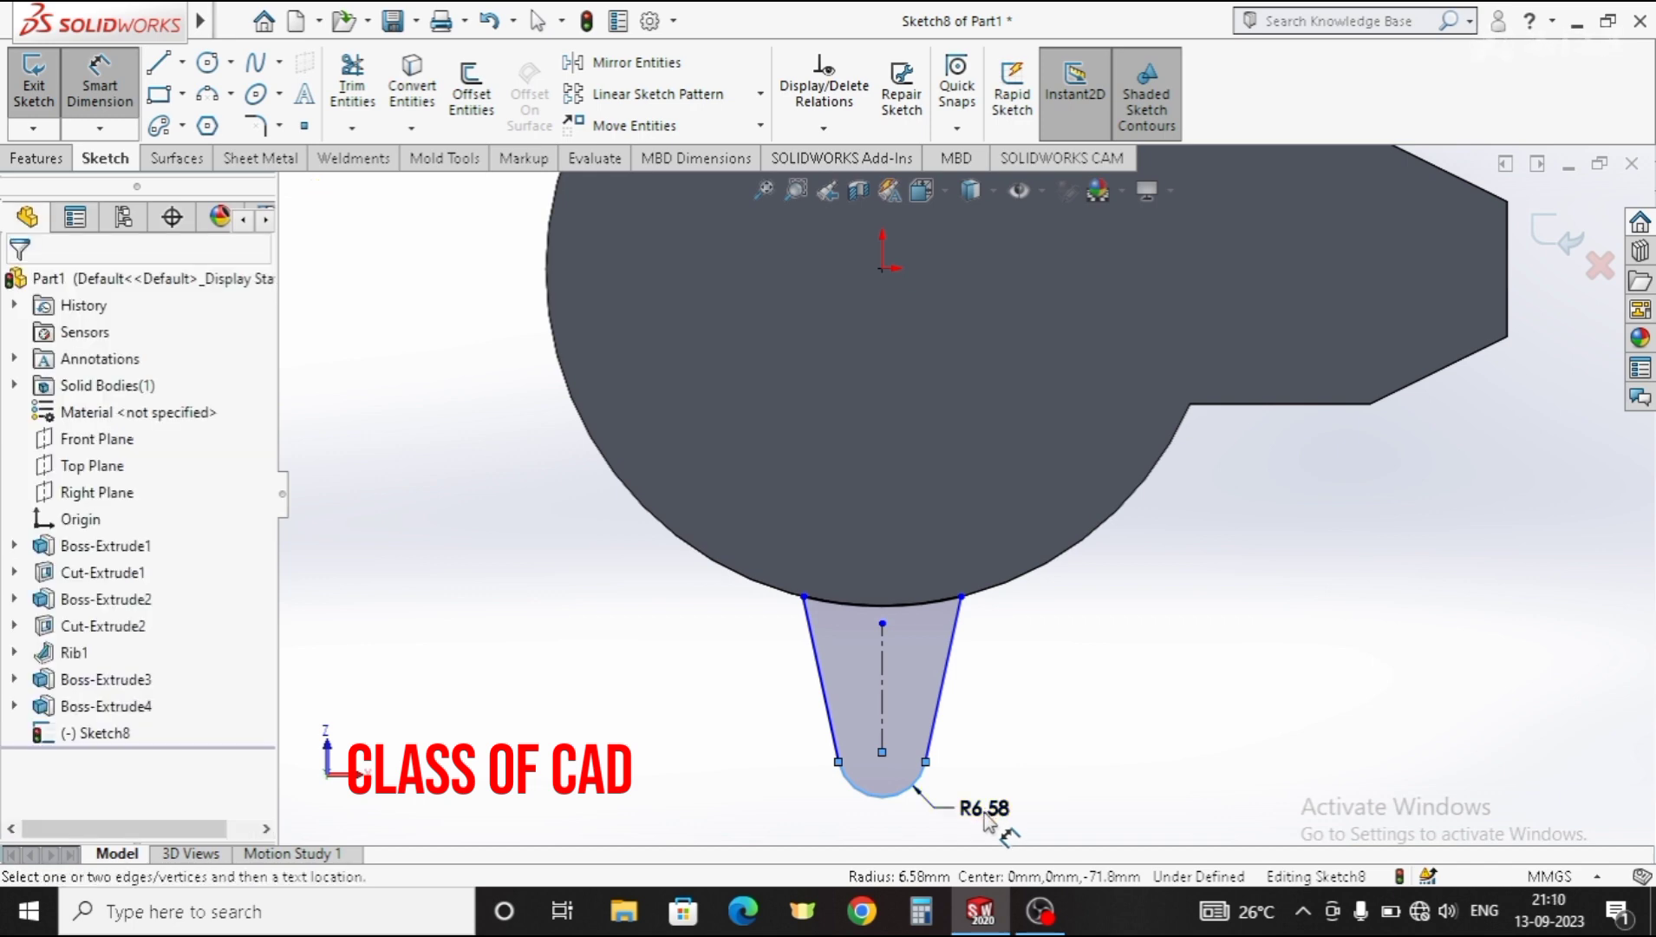
{"action": "left_click", "coordinate": [987, 819]}
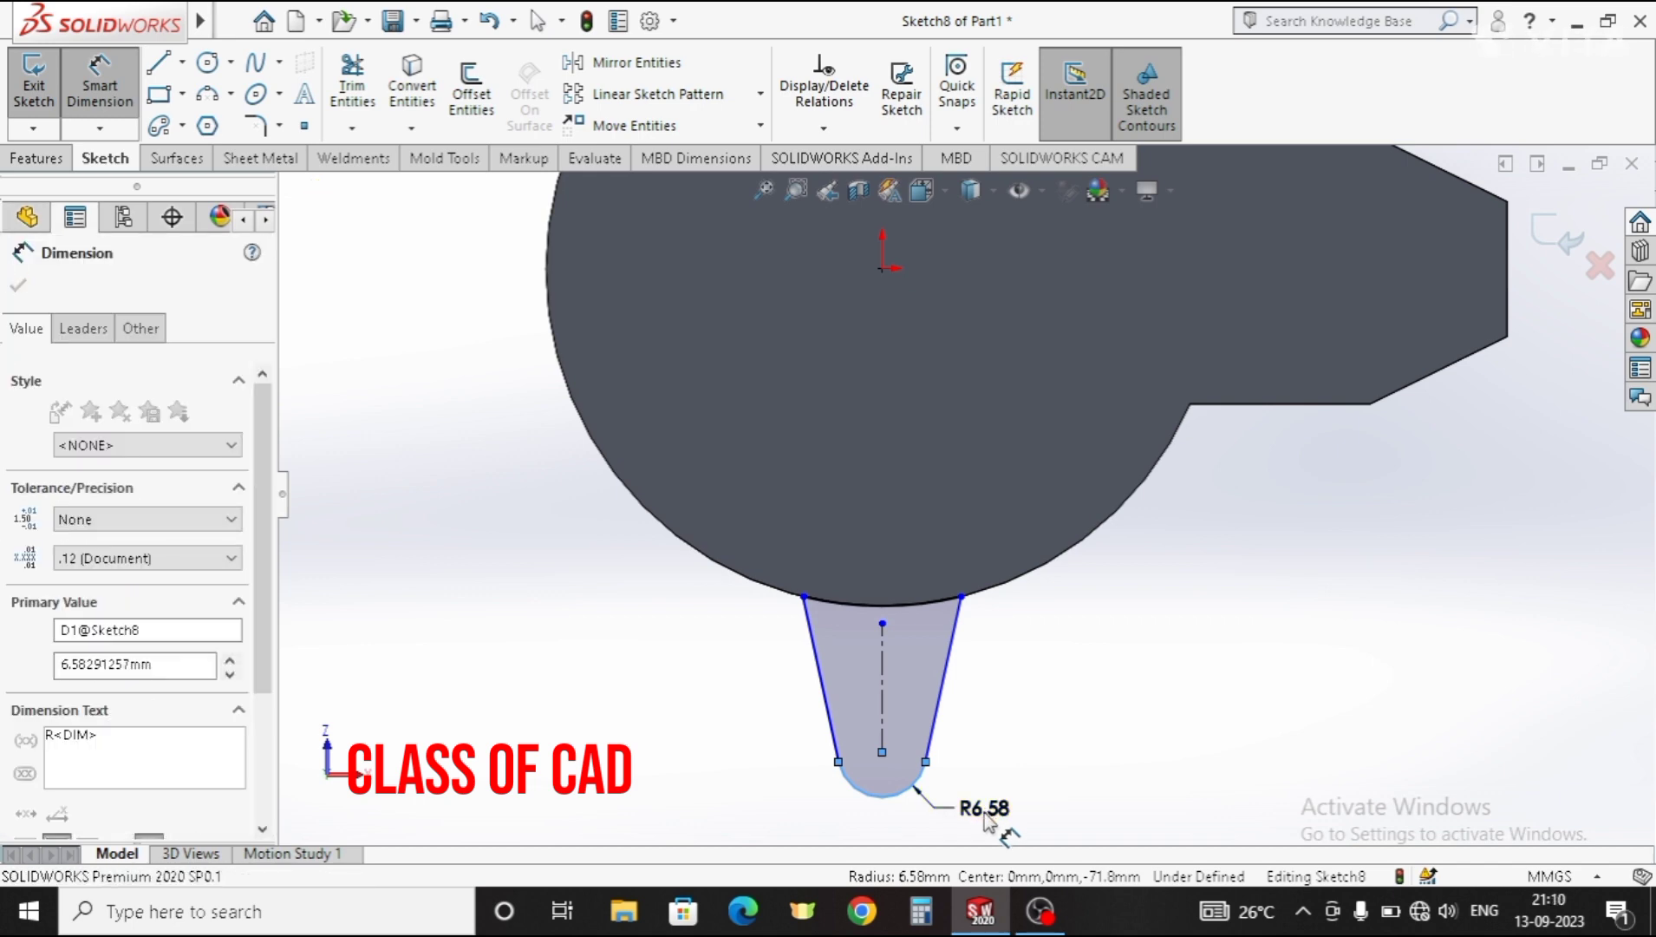
{"action": "type", "text": "10"}
{"action": "key", "text": "Escape"}
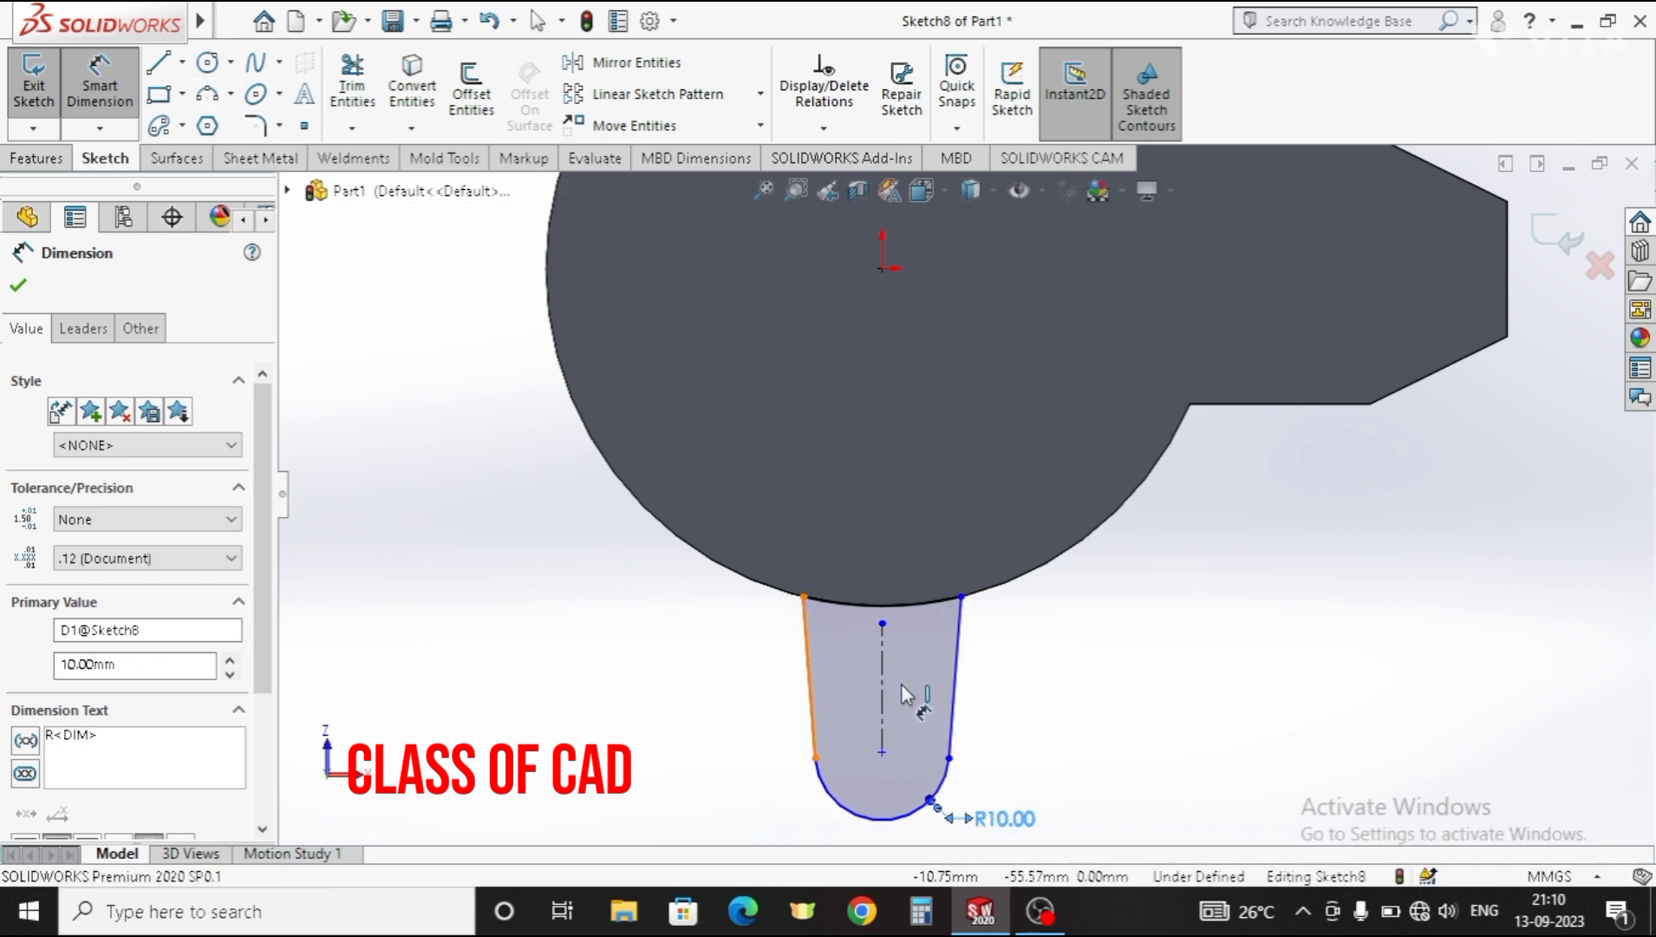
Step: Dimension the angle between the lug's two slanted sides as 30°
{"action": "left_click", "coordinate": [957, 701]}
{"action": "left_click", "coordinate": [809, 668]}
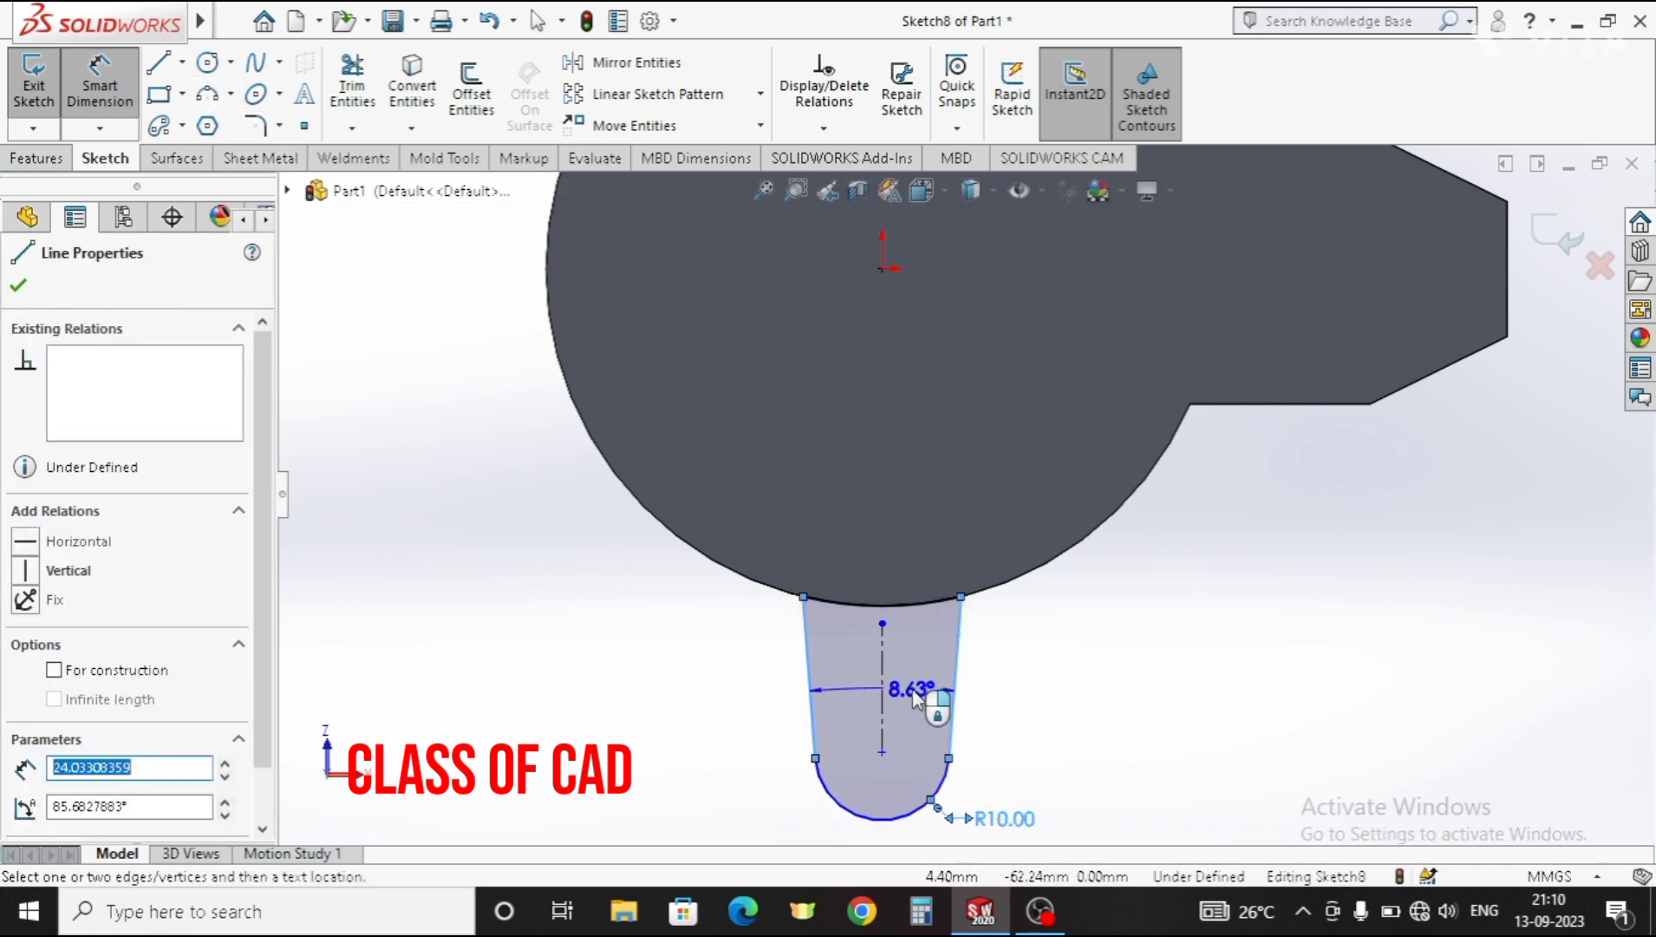
{"action": "left_click", "coordinate": [917, 698]}
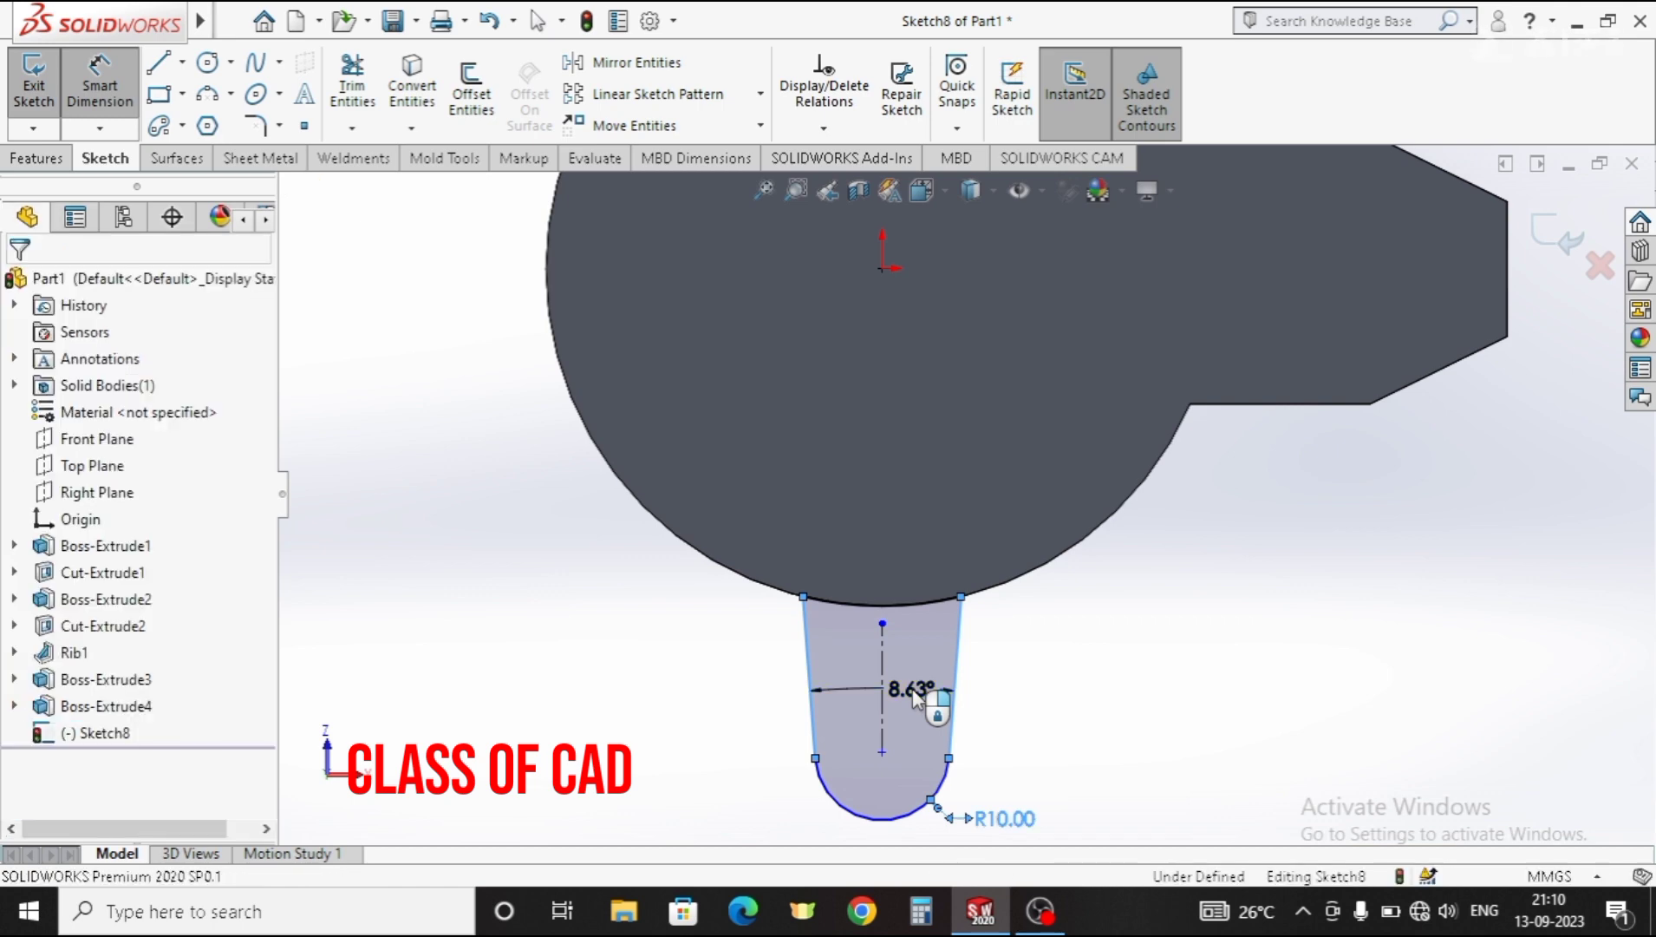
{"action": "double_click", "coordinate": [915, 694]}
{"action": "type", "text": "30"}
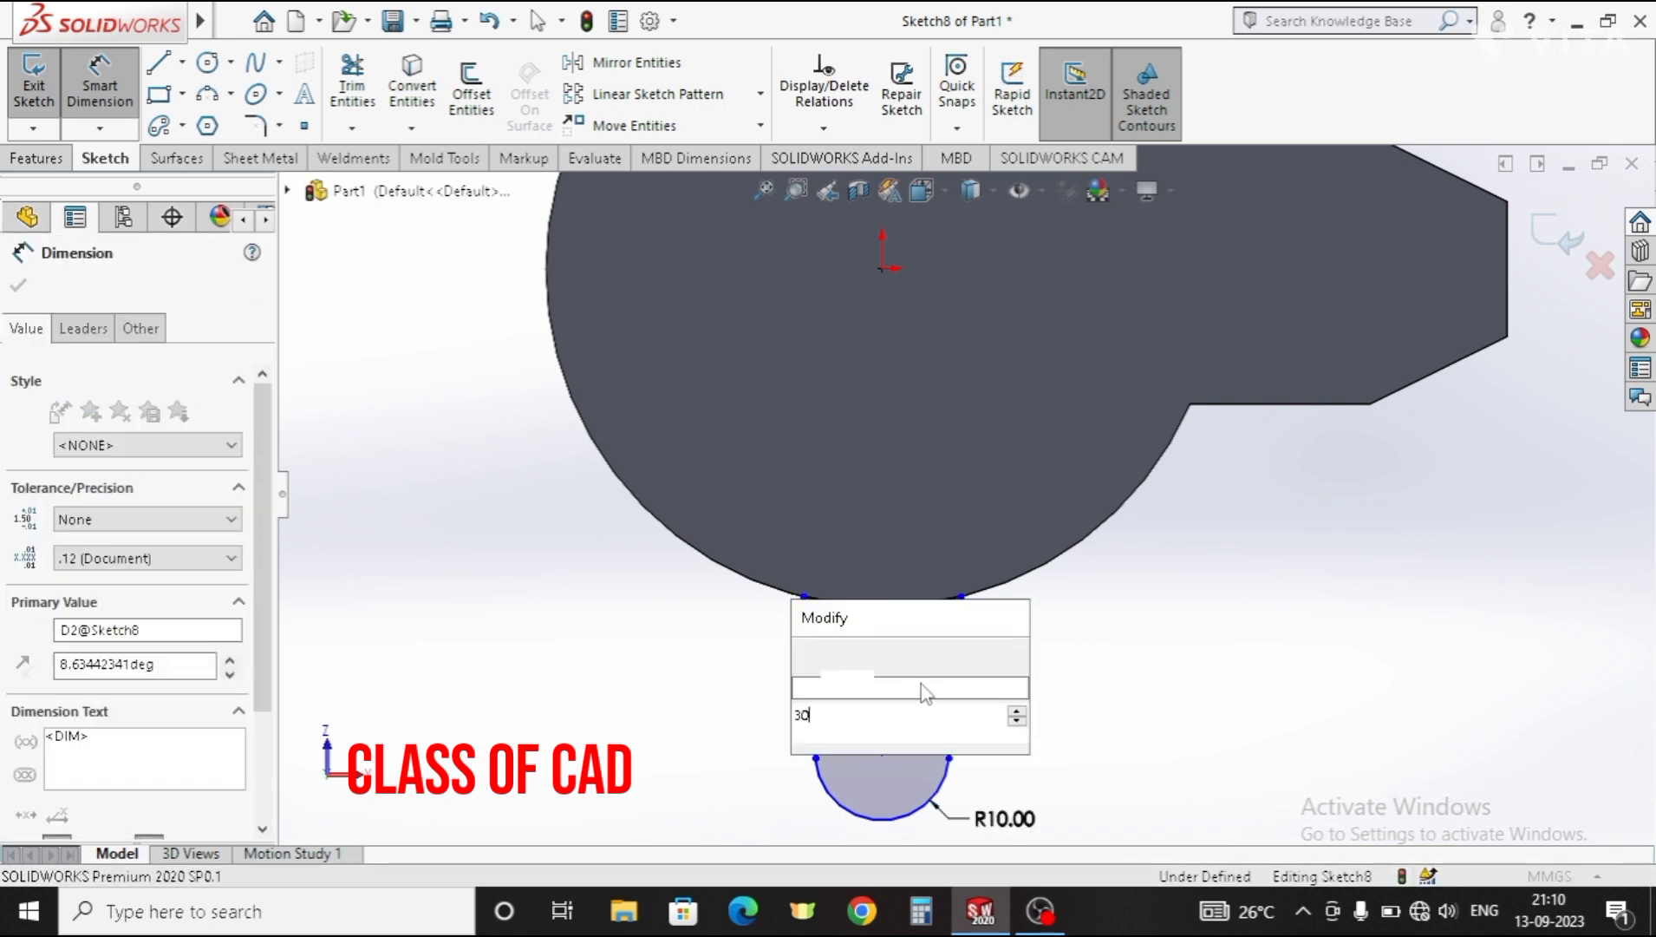
{"action": "key", "text": "Return"}
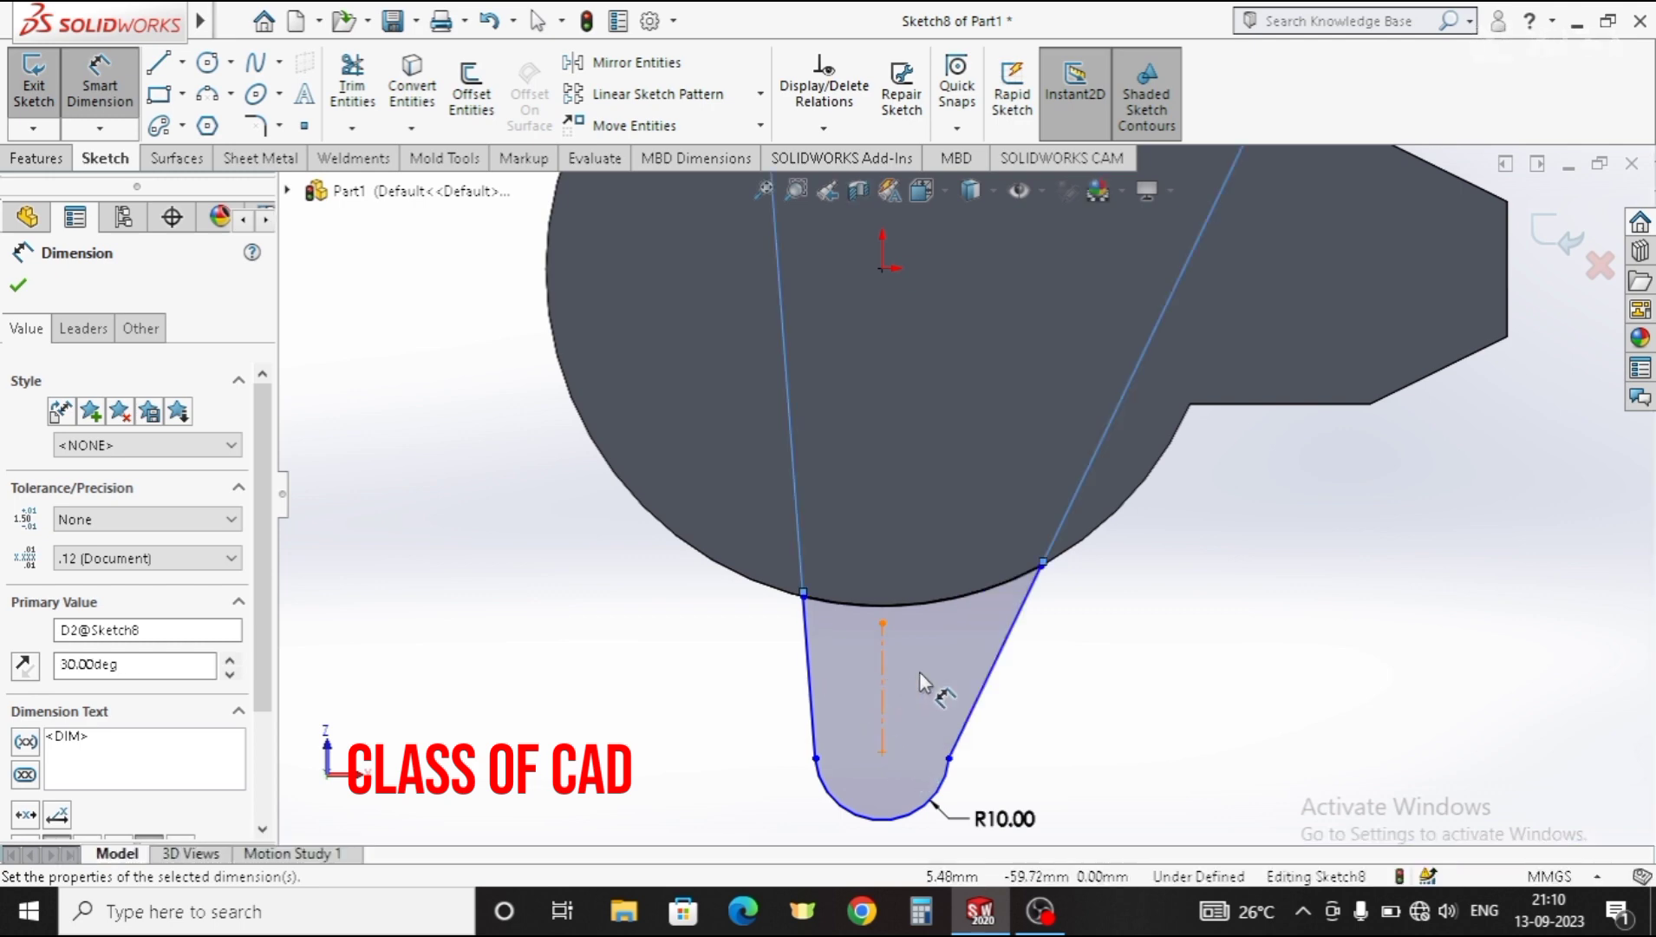
{"action": "key", "text": "Escape"}
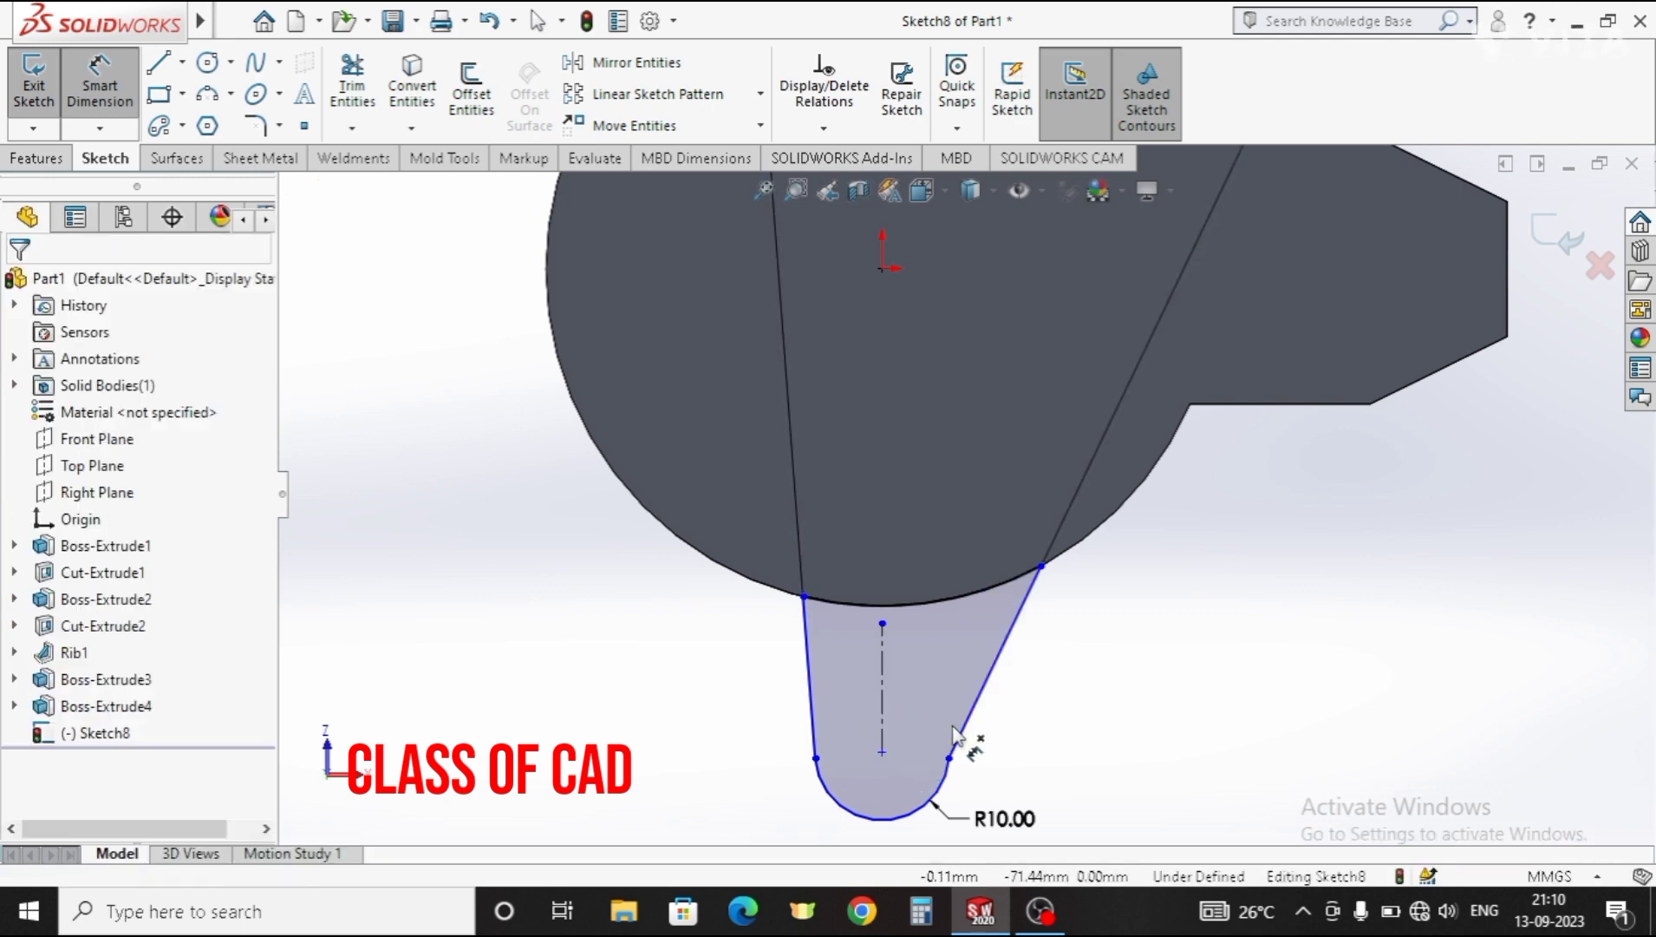
{"action": "key", "text": "Escape"}
{"action": "left_click_drag", "start_coordinate": [1029, 675], "coordinate": [803, 696]}
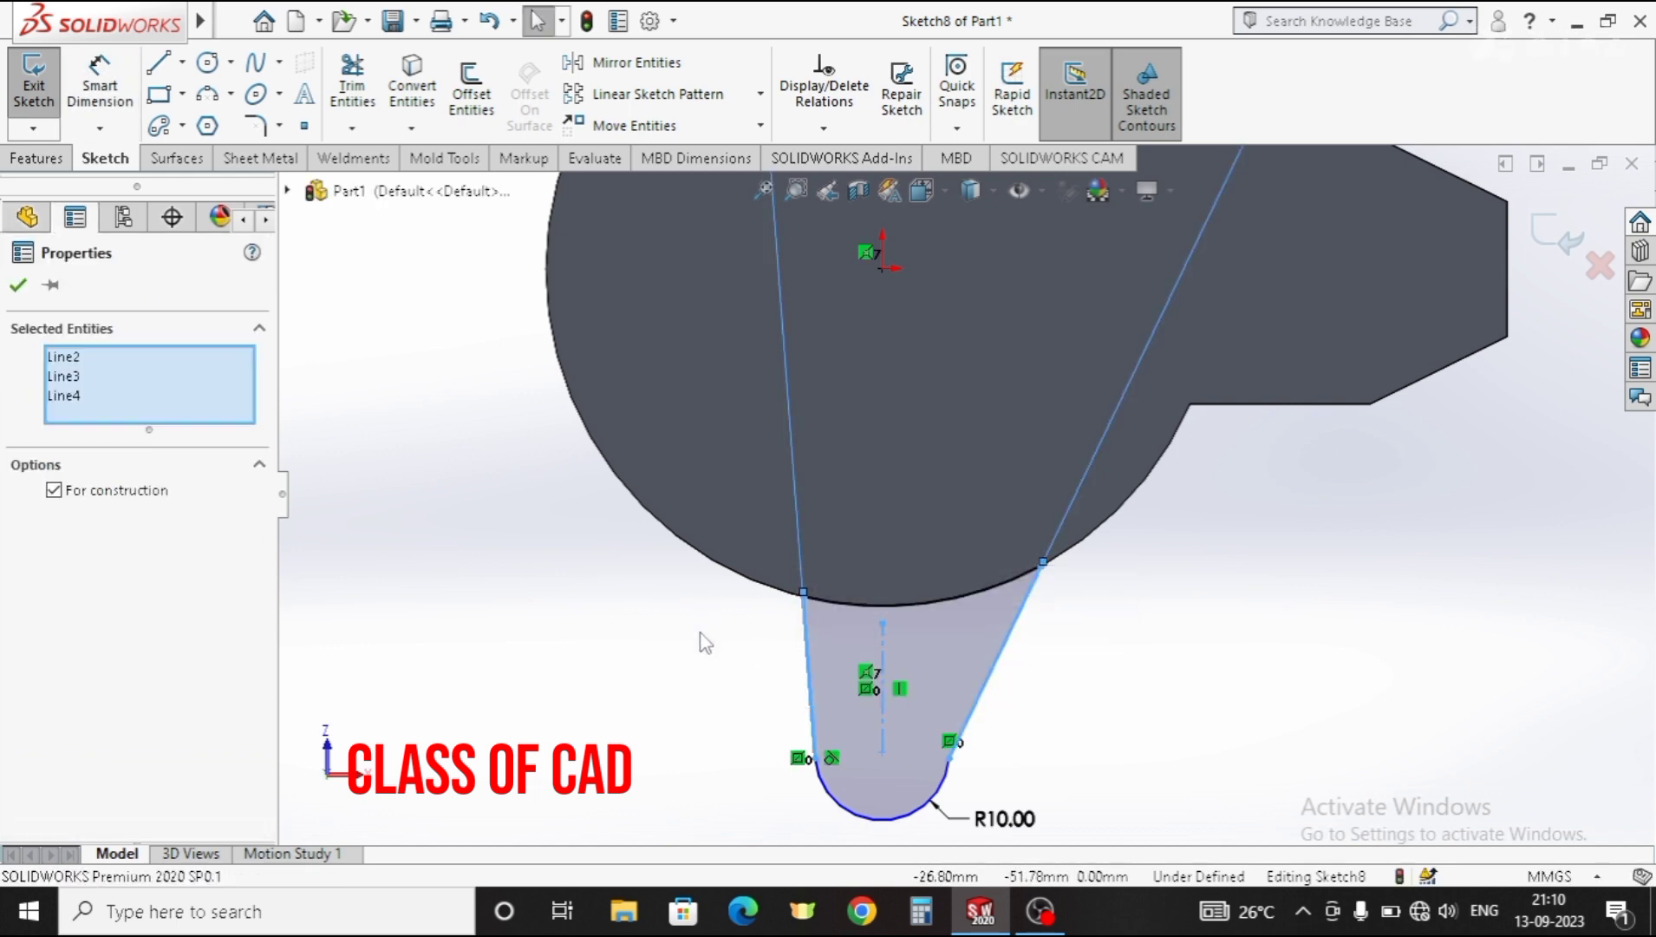
{"action": "left_click", "coordinate": [701, 634]}
{"action": "double_click", "coordinate": [982, 681]}
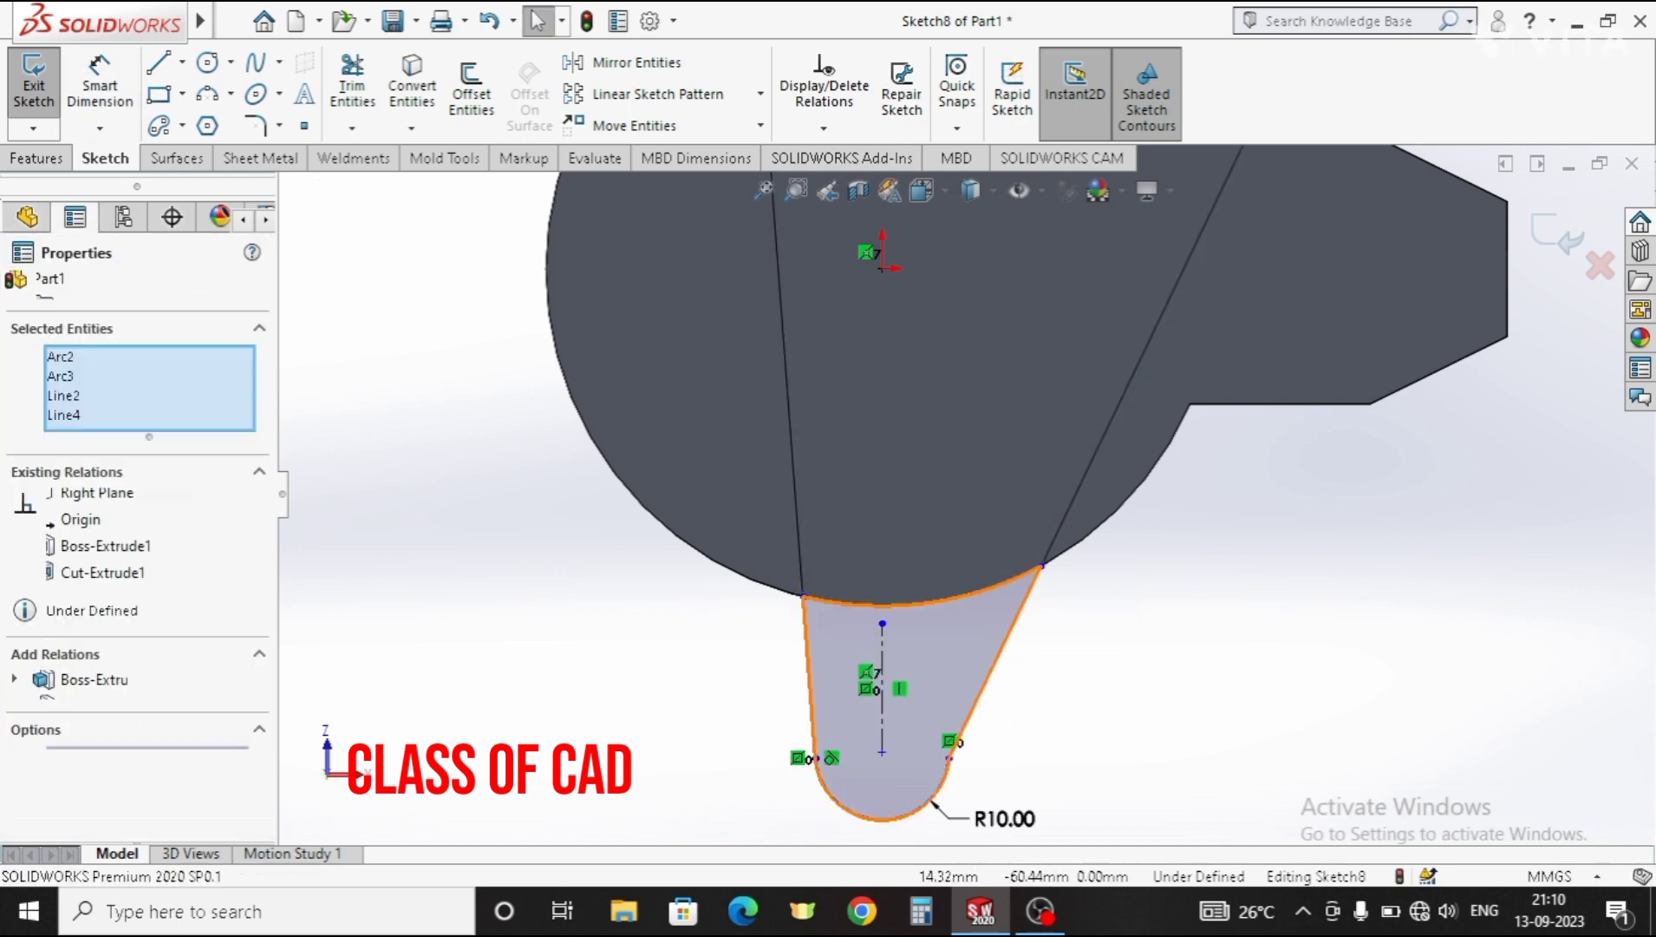
{"action": "left_click", "coordinate": [1024, 678]}
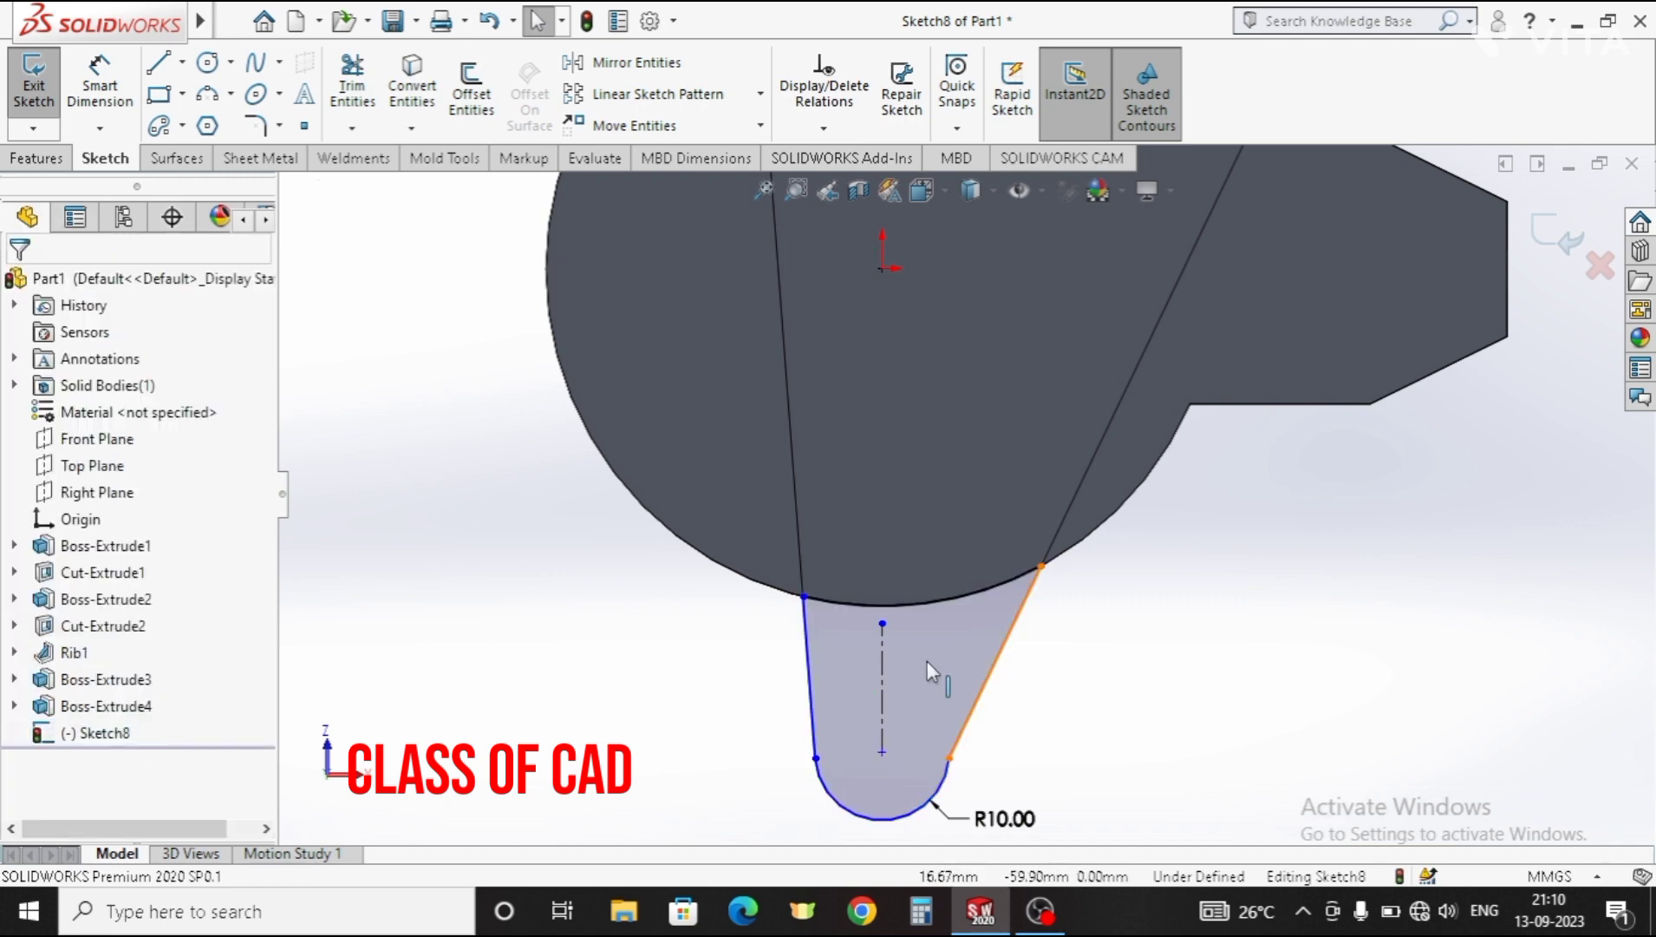
Step: Make the lug's two slanted sides symmetric about the vertical construction line
{"action": "left_click", "coordinate": [993, 668]}
{"action": "left_click", "coordinate": [883, 661], "text": "ctrl"}
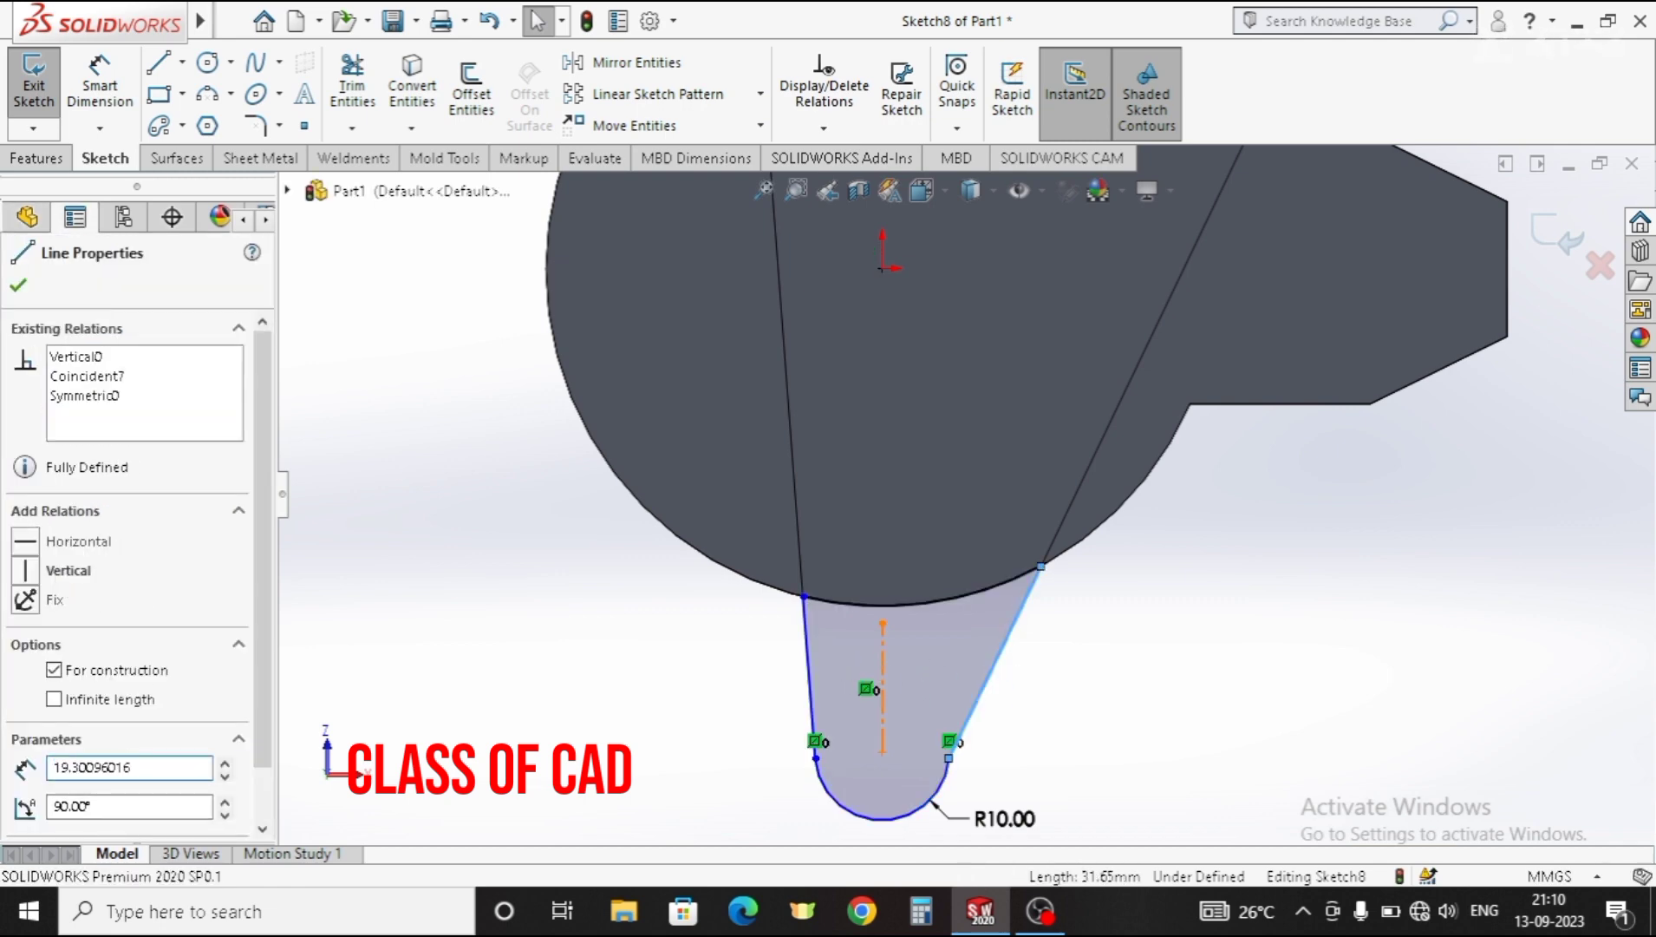
{"action": "left_click", "coordinate": [809, 677]}
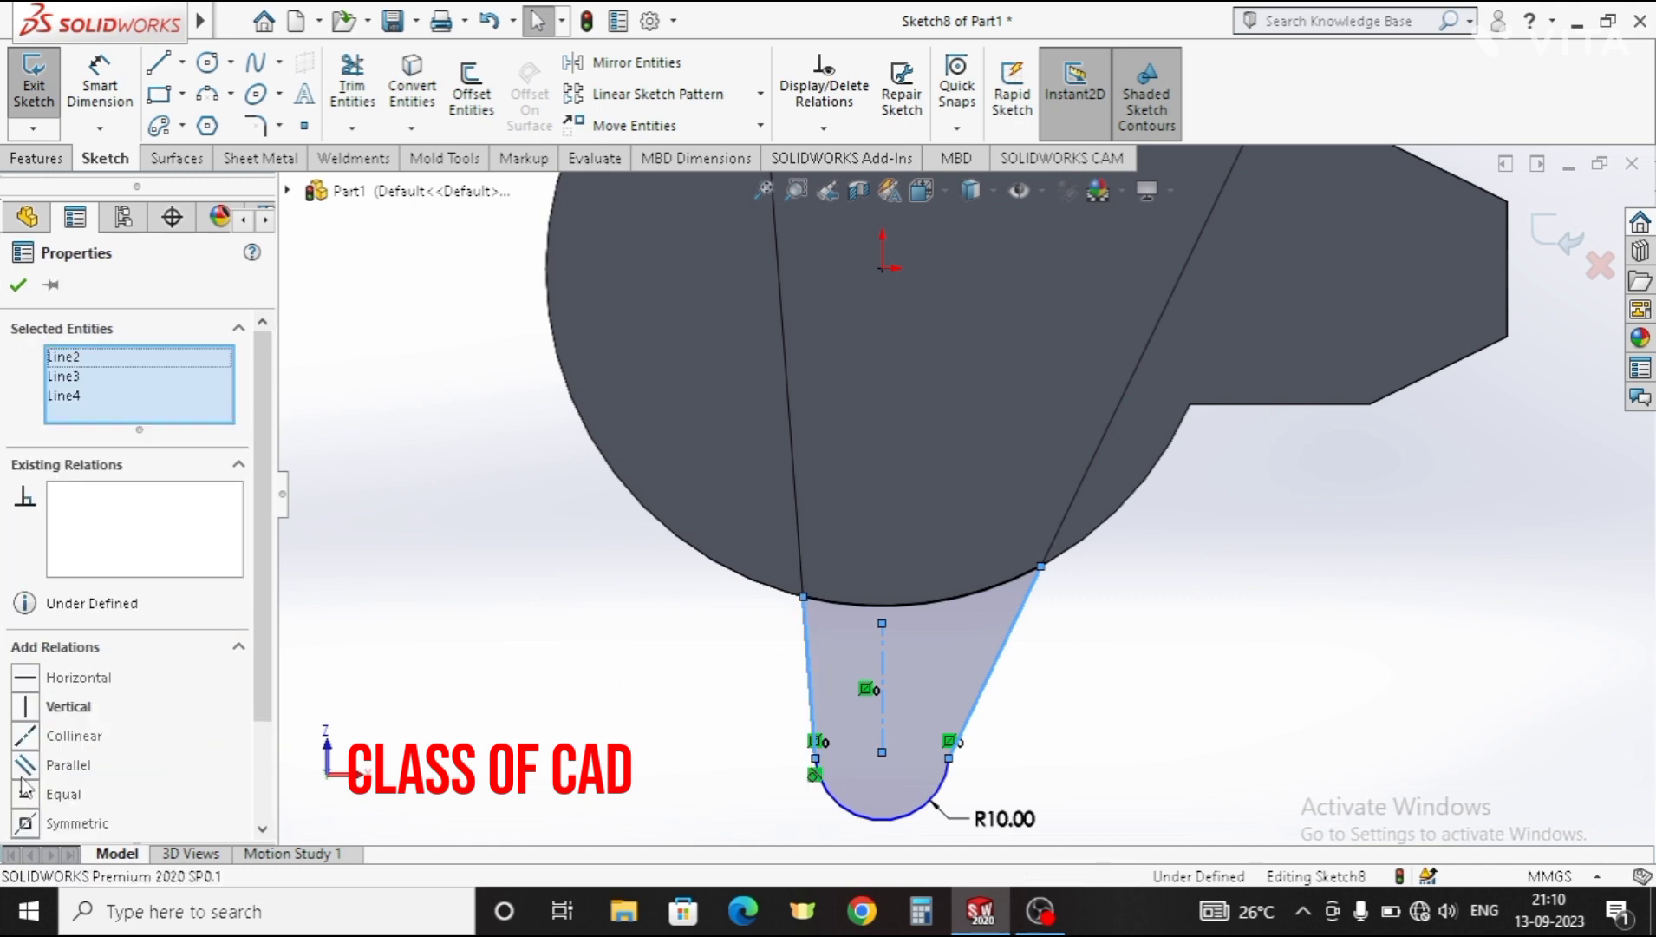
{"action": "left_click", "coordinate": [42, 824]}
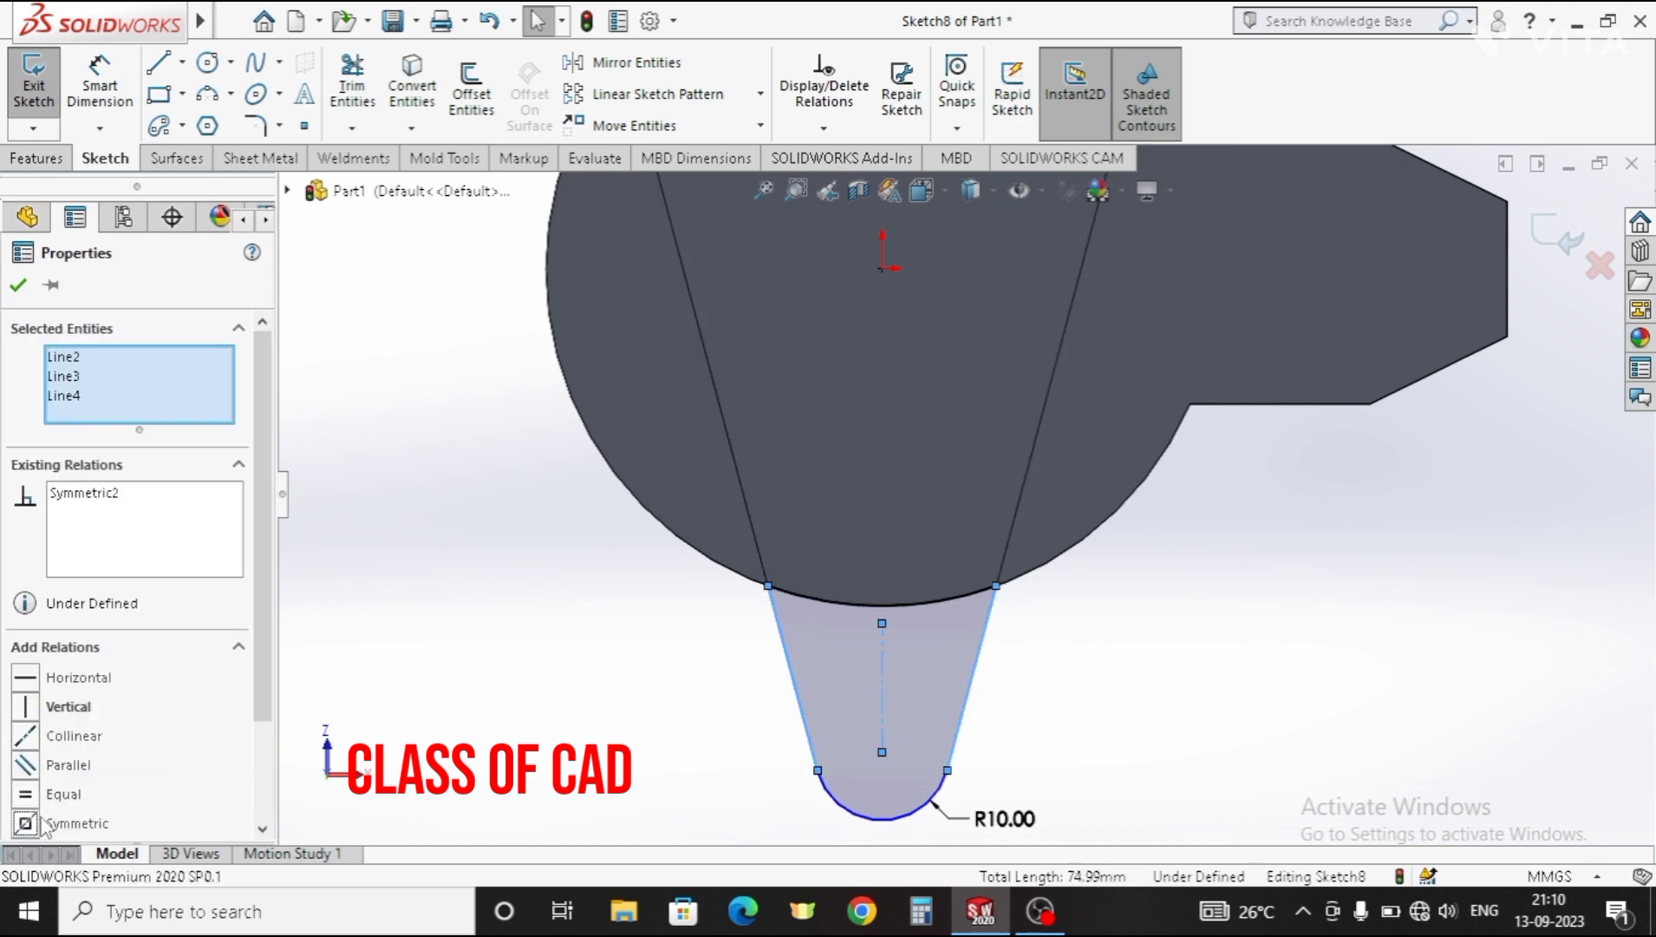
{"action": "left_click", "coordinate": [19, 286]}
Step: Dimension the distance from the origin to the centre of the lug's rounded end as 62 mm
{"action": "left_click", "coordinate": [102, 86]}
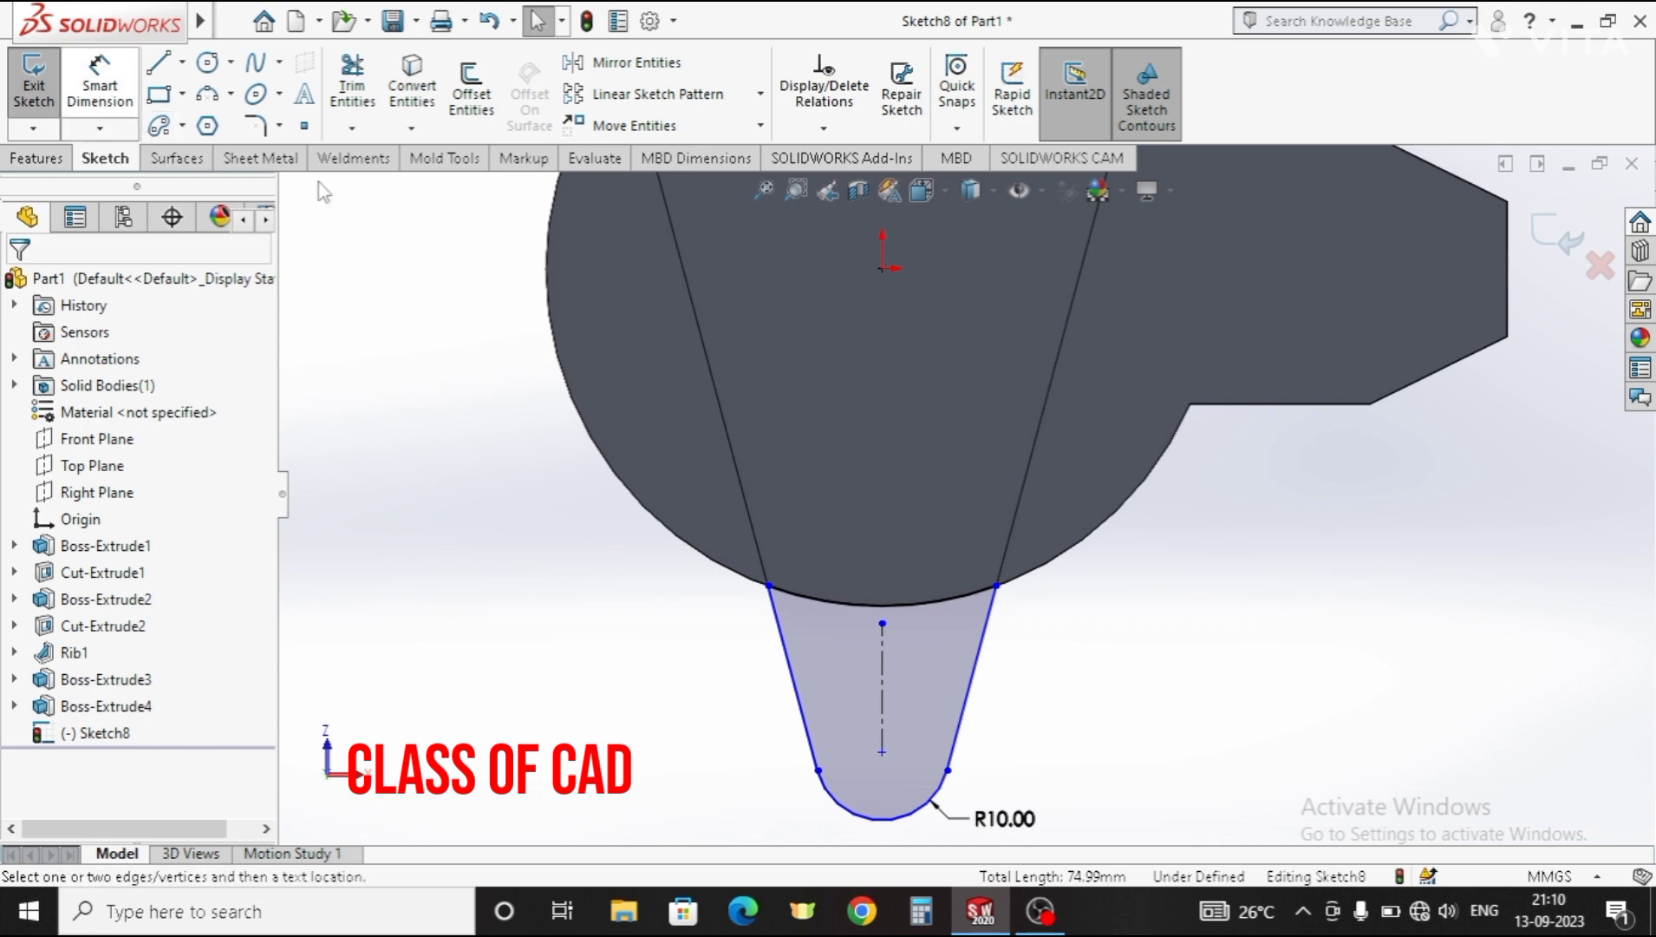
{"action": "left_click", "coordinate": [881, 269]}
{"action": "left_click", "coordinate": [882, 753]}
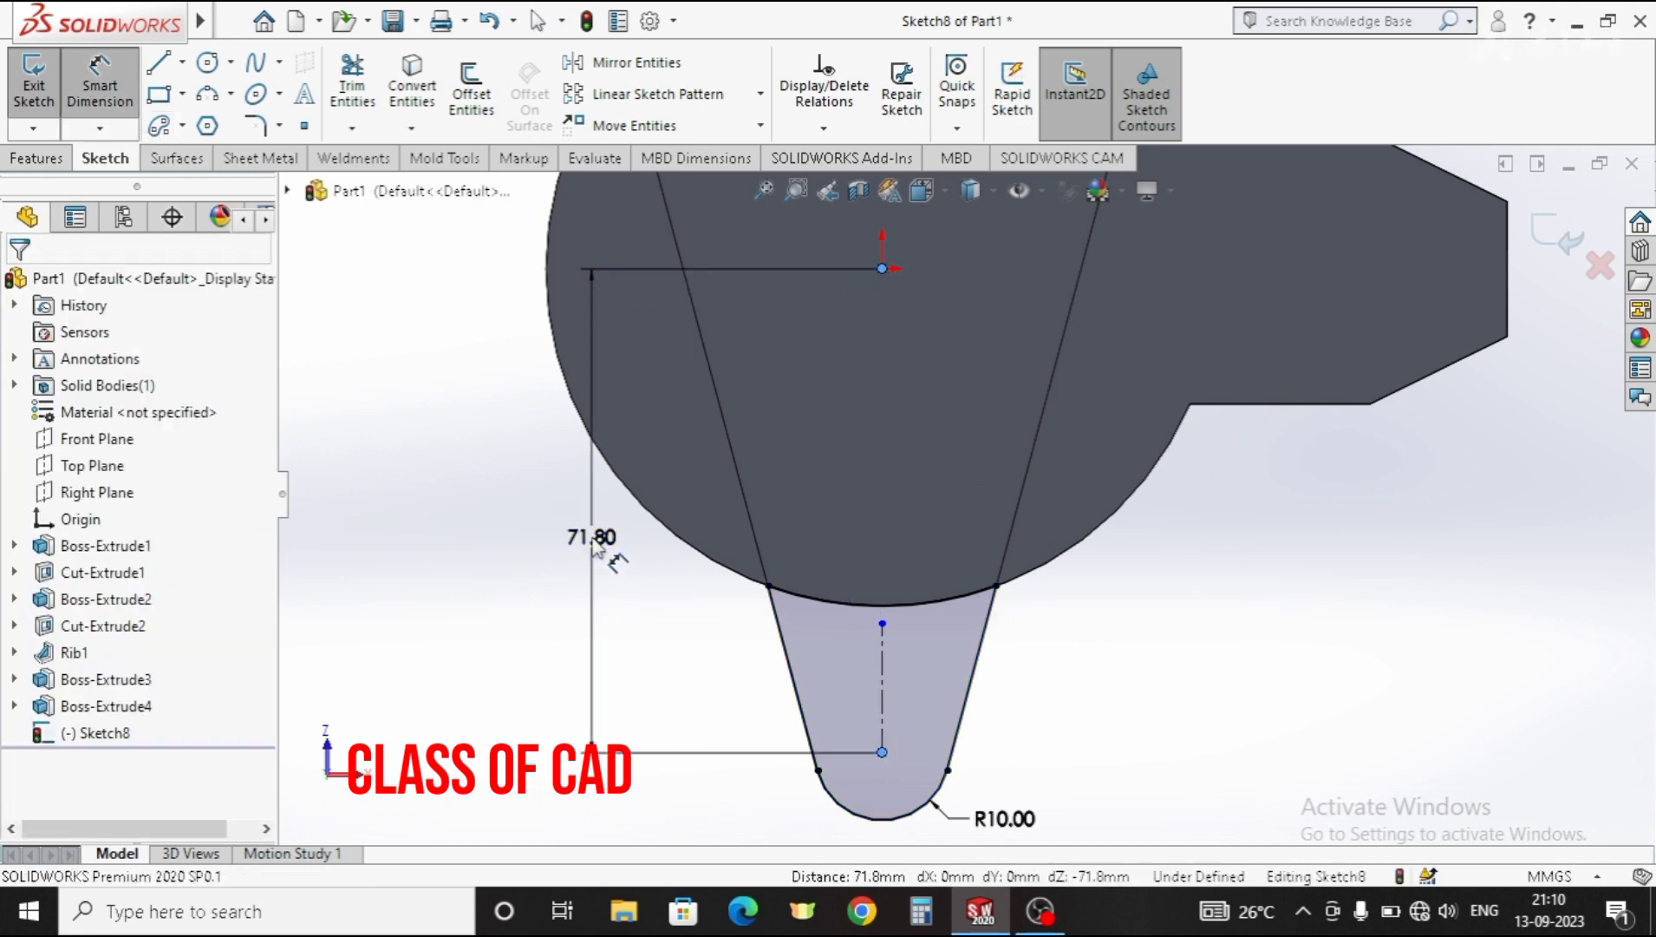
{"action": "left_click", "coordinate": [595, 541]}
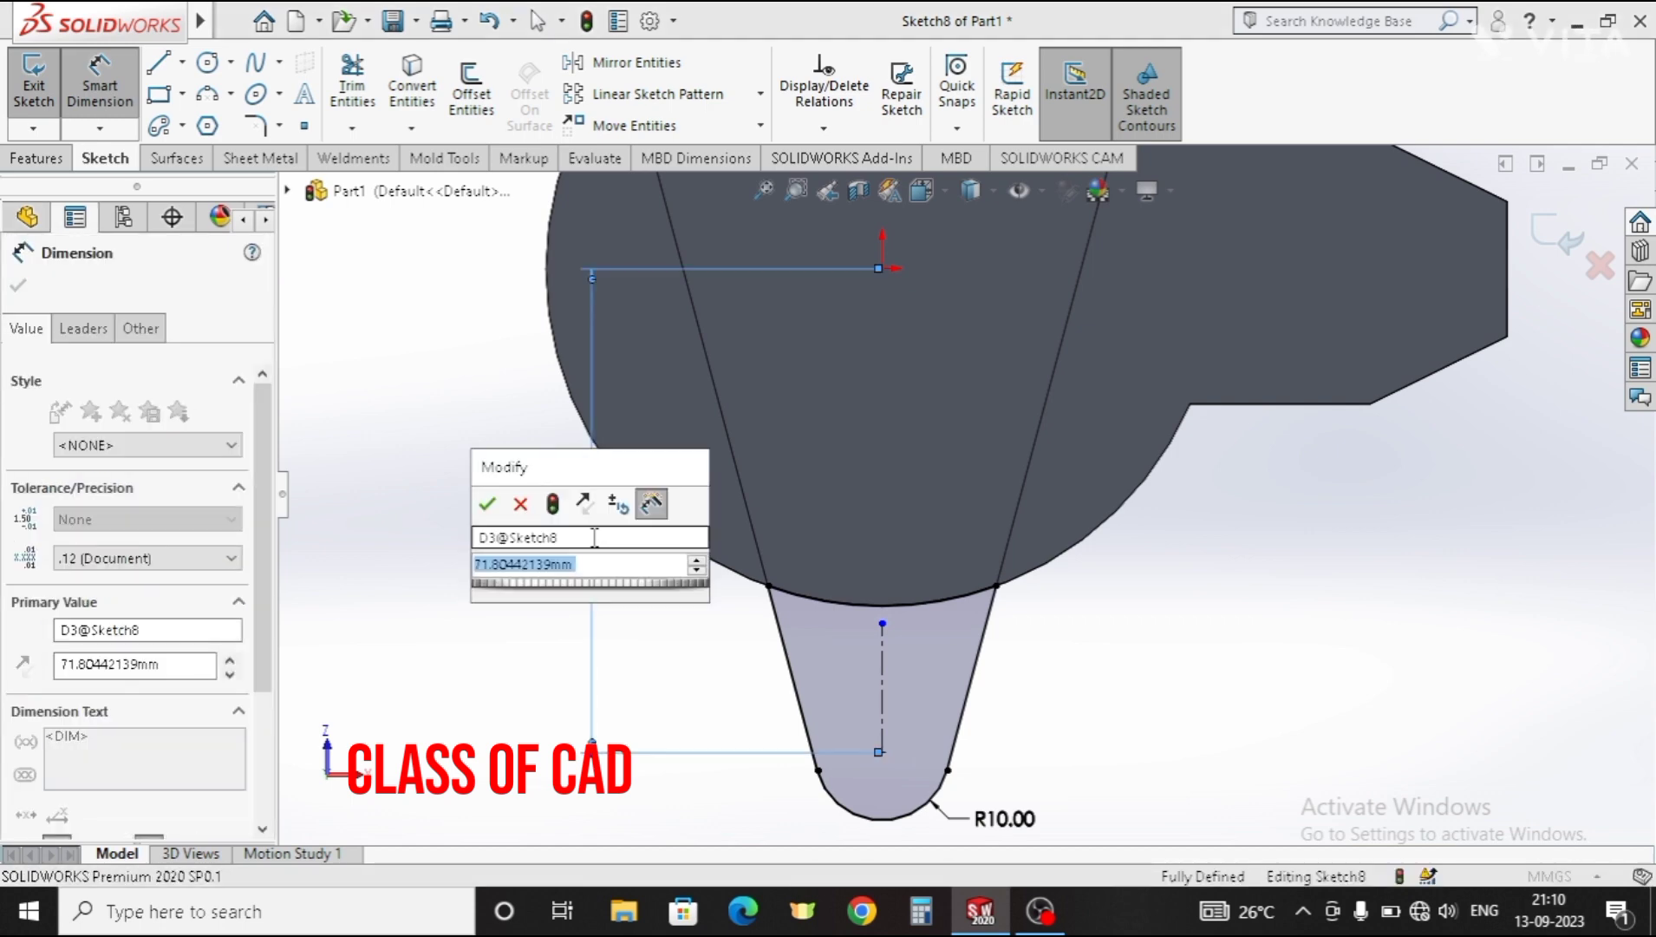
{"action": "type", "text": "65"}
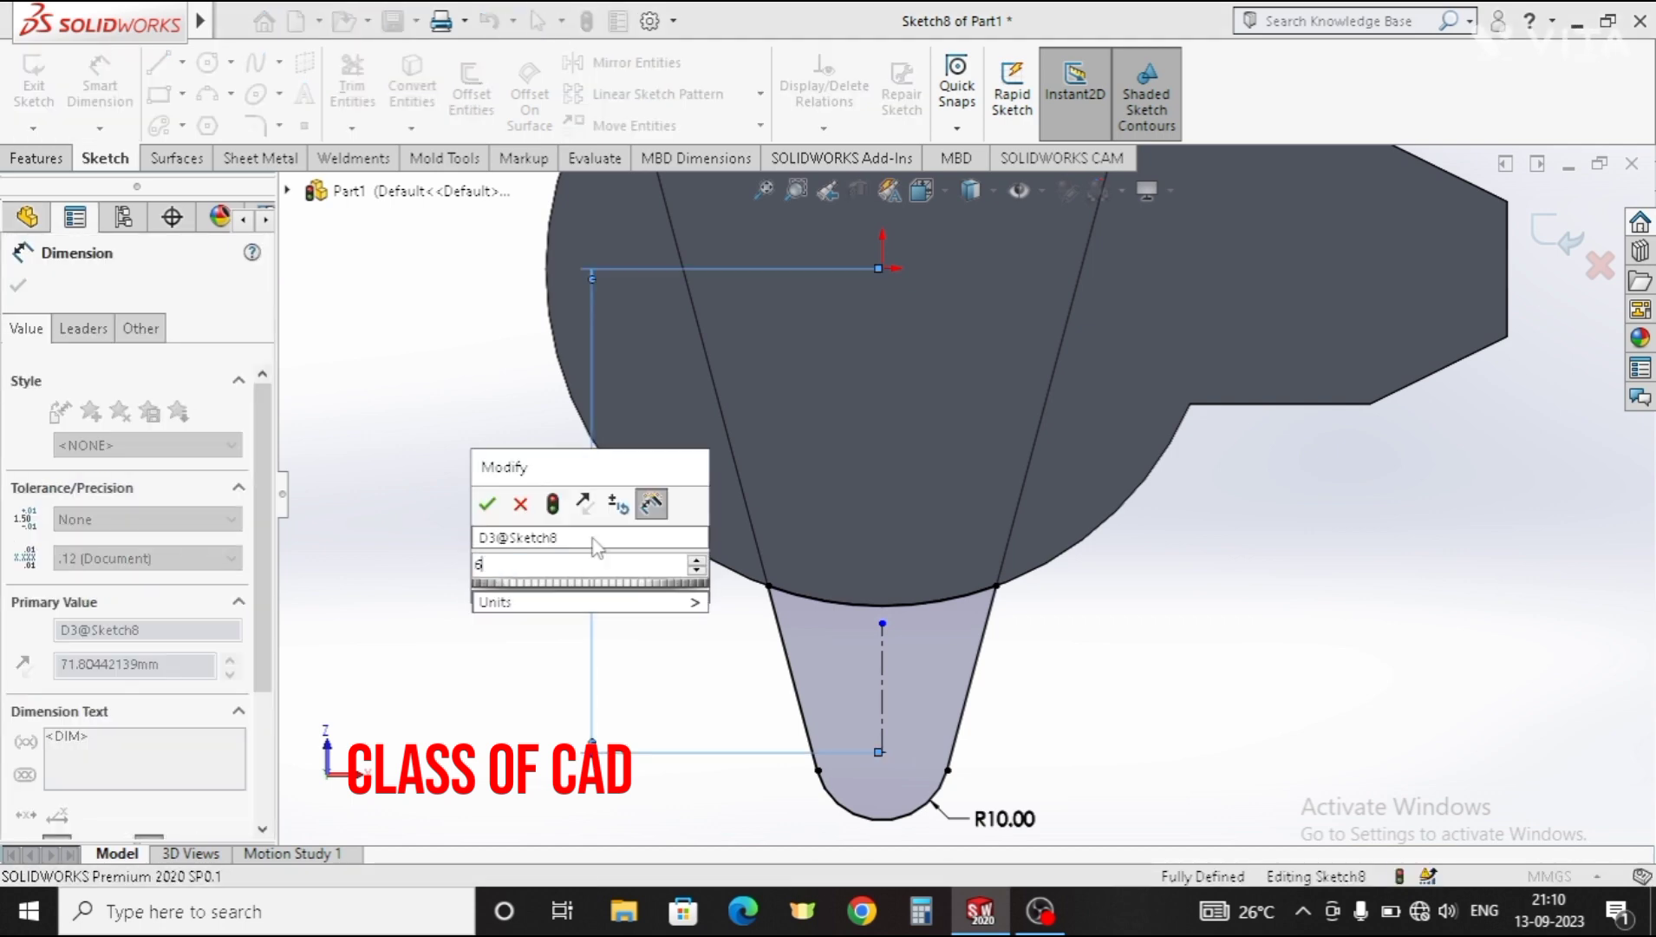
{"action": "key", "text": "Return"}
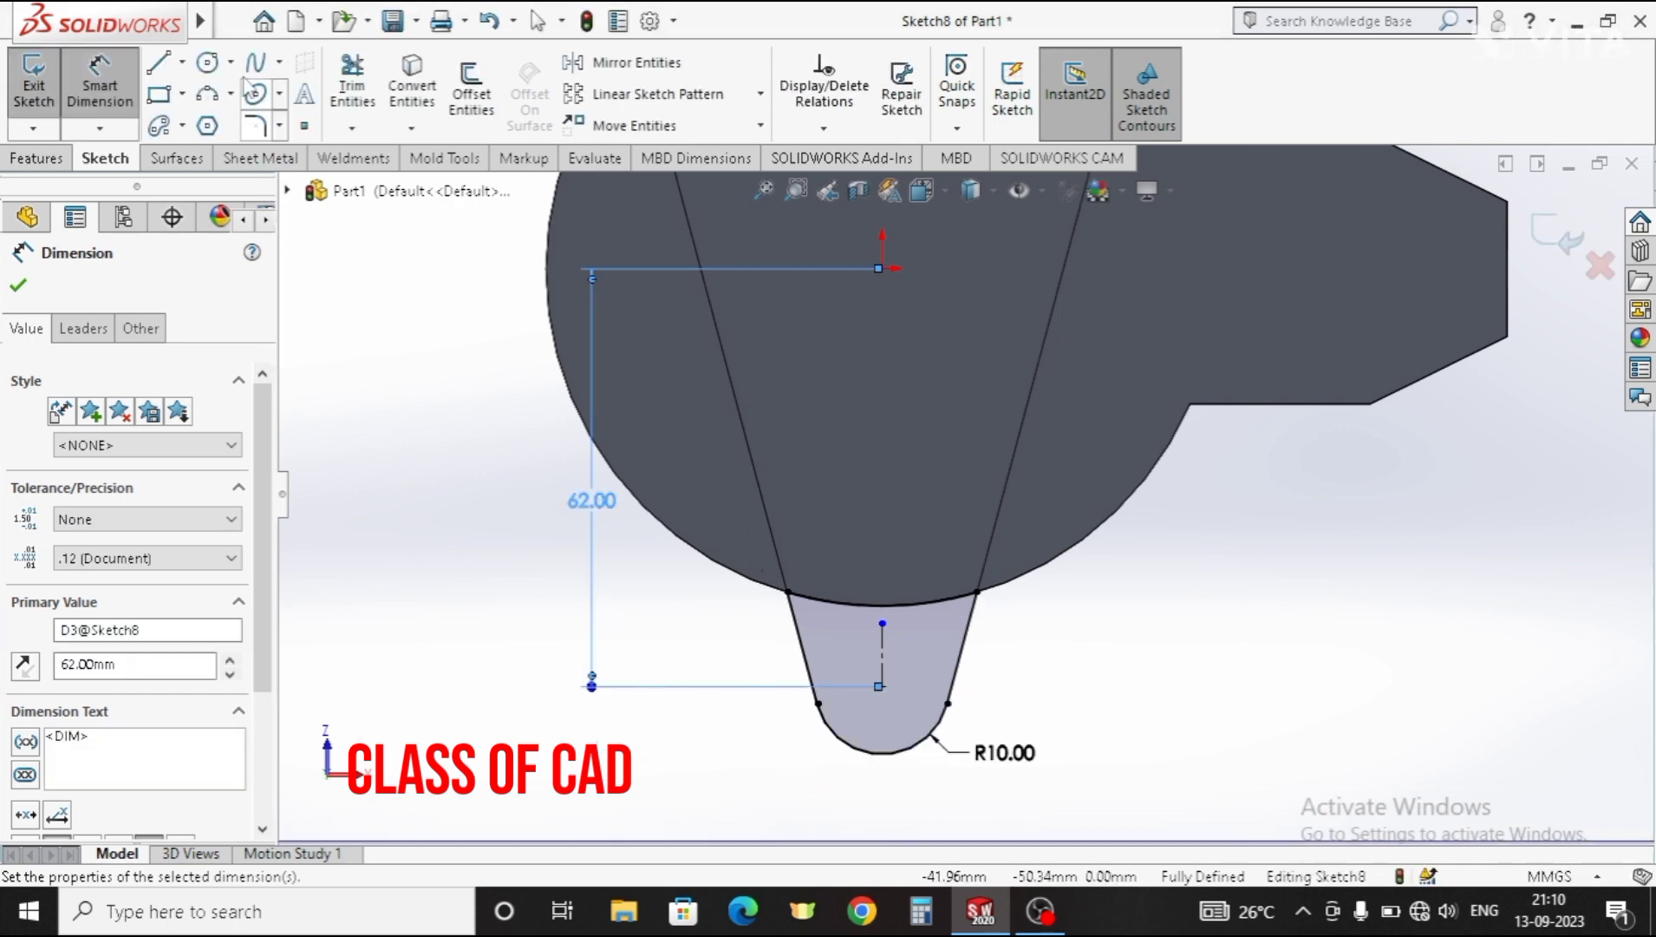
Step: Sketch a circle at the centre of the lug's rounded end and set its diameter to 10 mm
{"action": "left_click", "coordinate": [208, 61]}
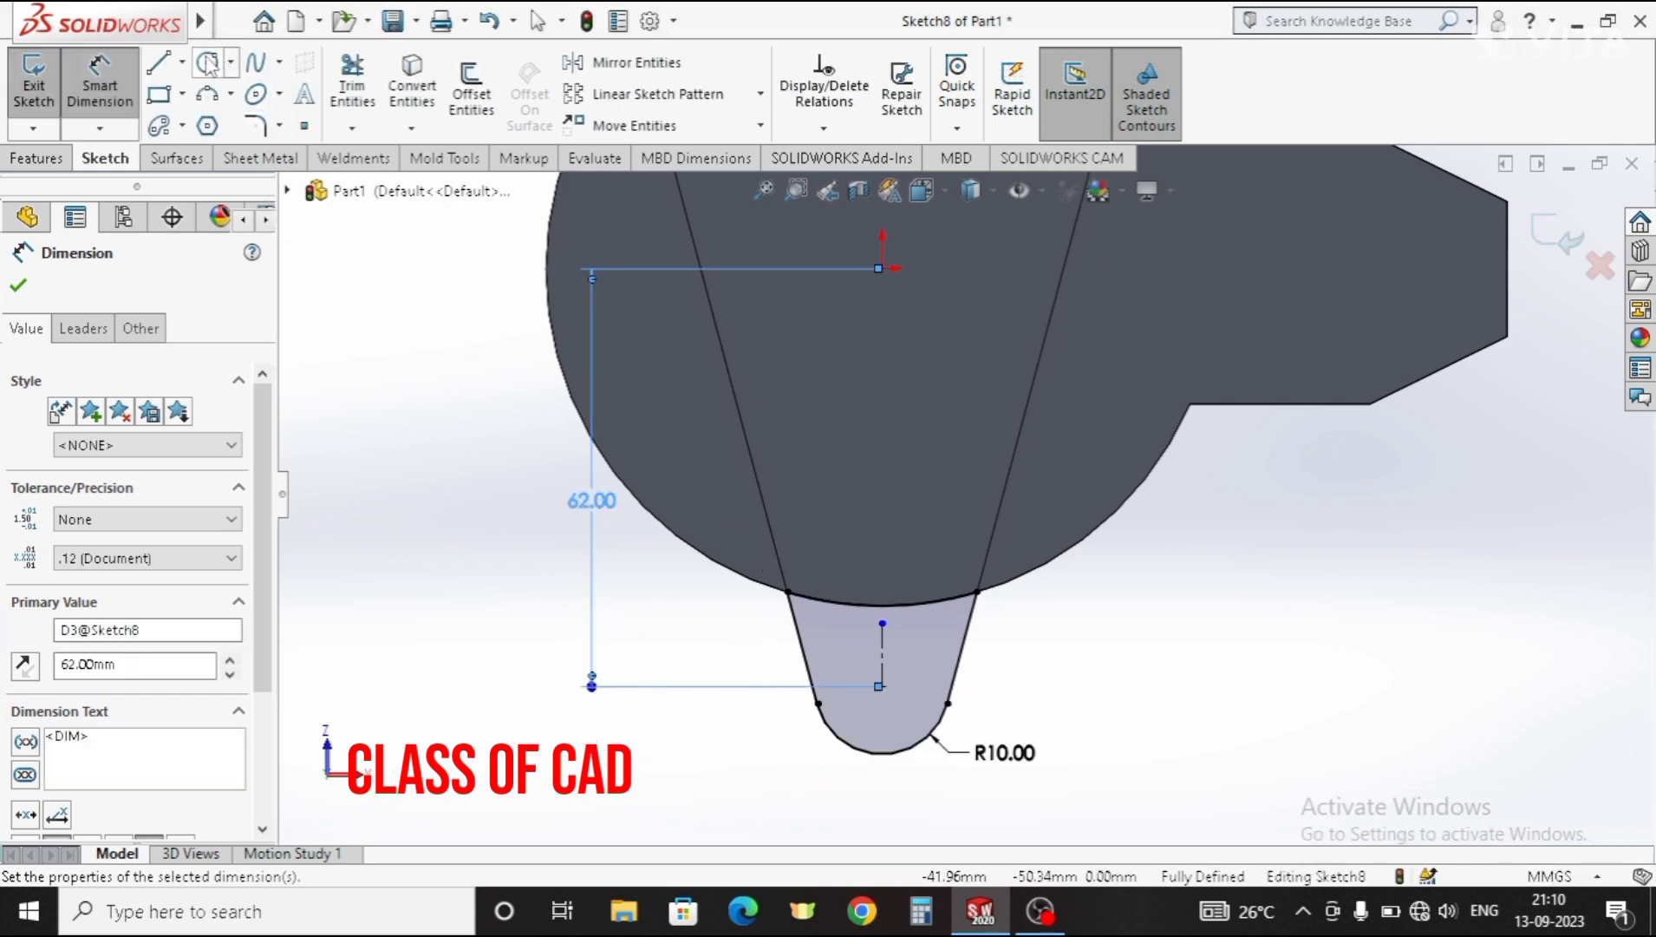
{"action": "left_click", "coordinate": [882, 686]}
{"action": "left_click", "coordinate": [888, 704]}
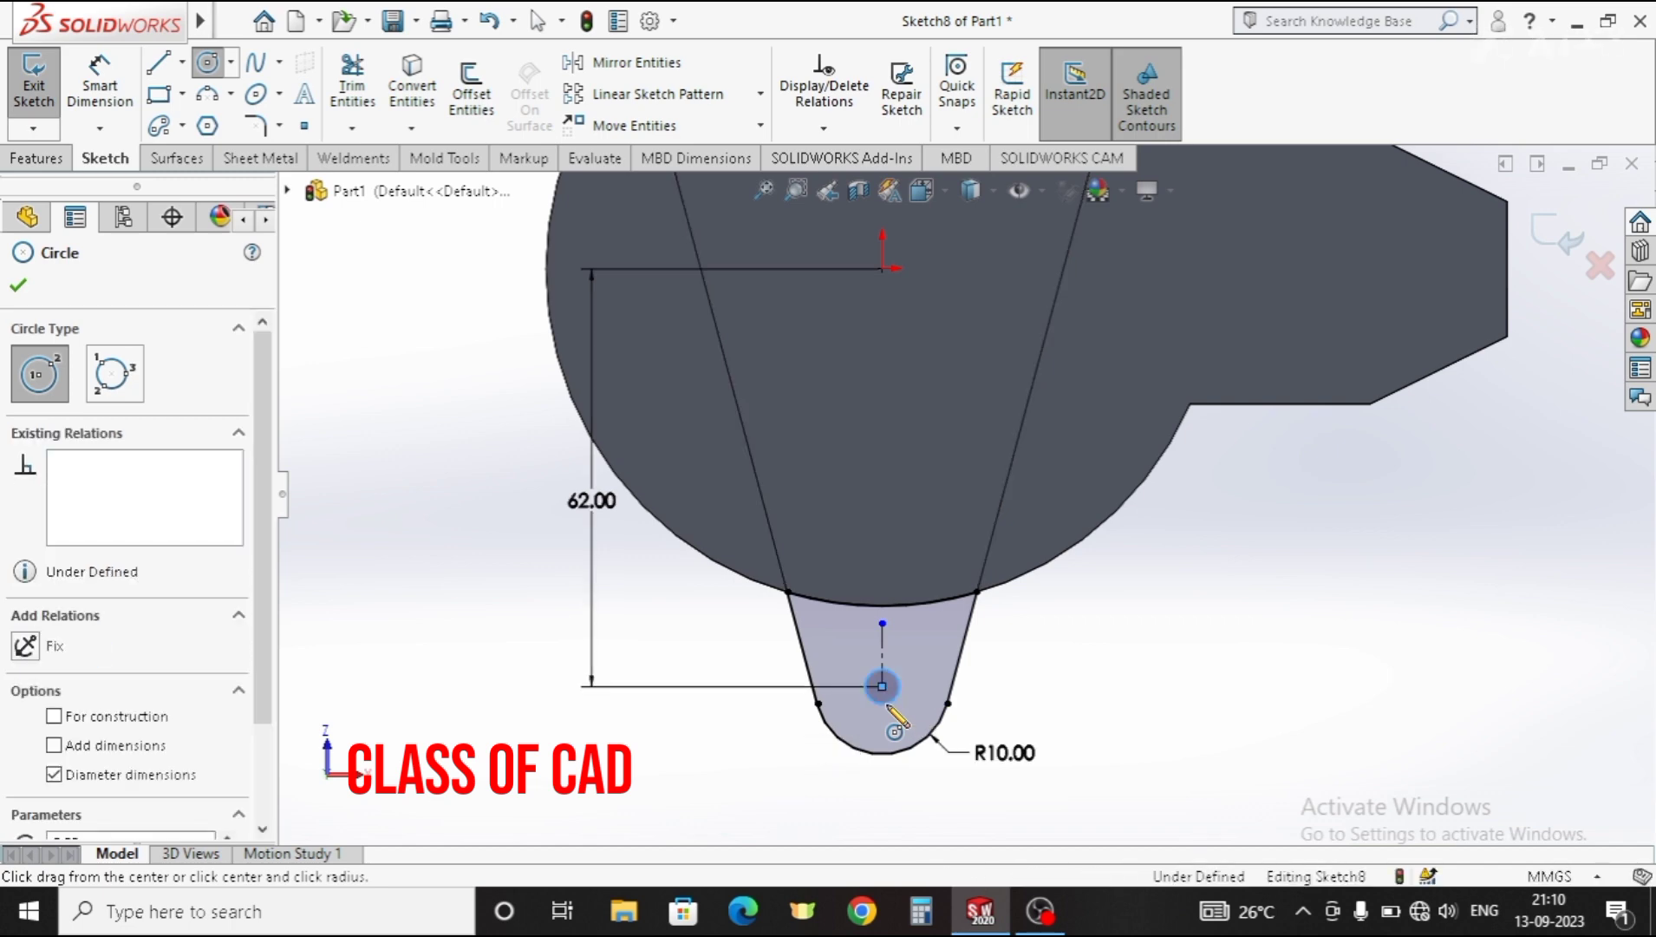
{"action": "left_click", "coordinate": [100, 85]}
{"action": "left_click", "coordinate": [895, 701]}
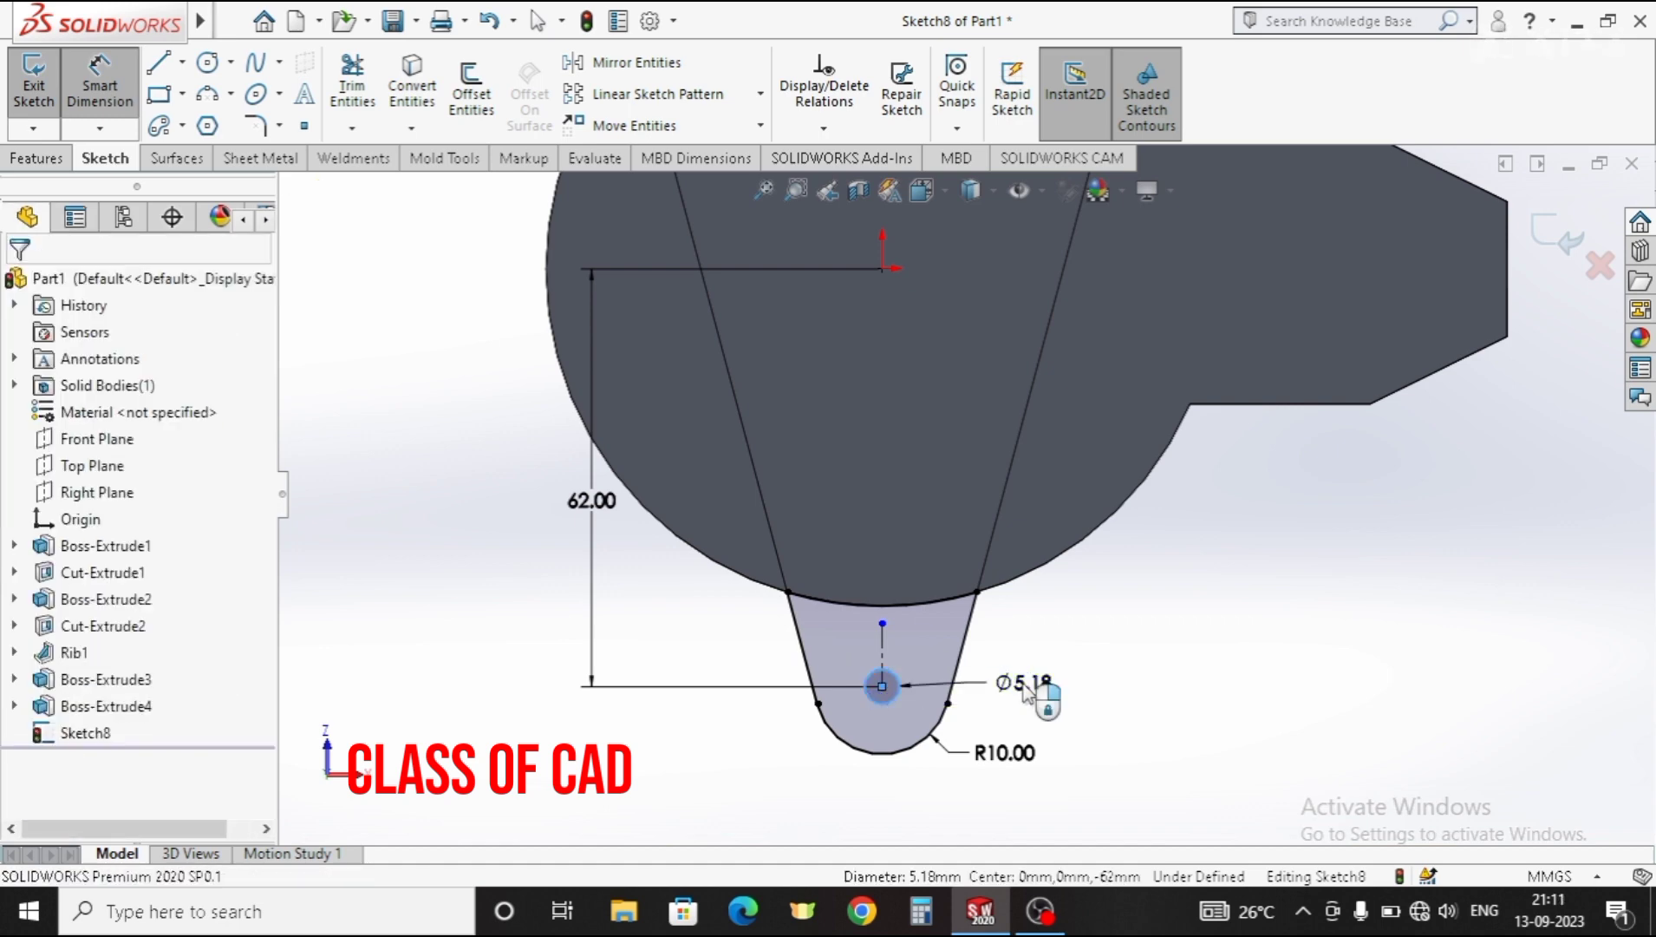
{"action": "left_click", "coordinate": [1026, 691]}
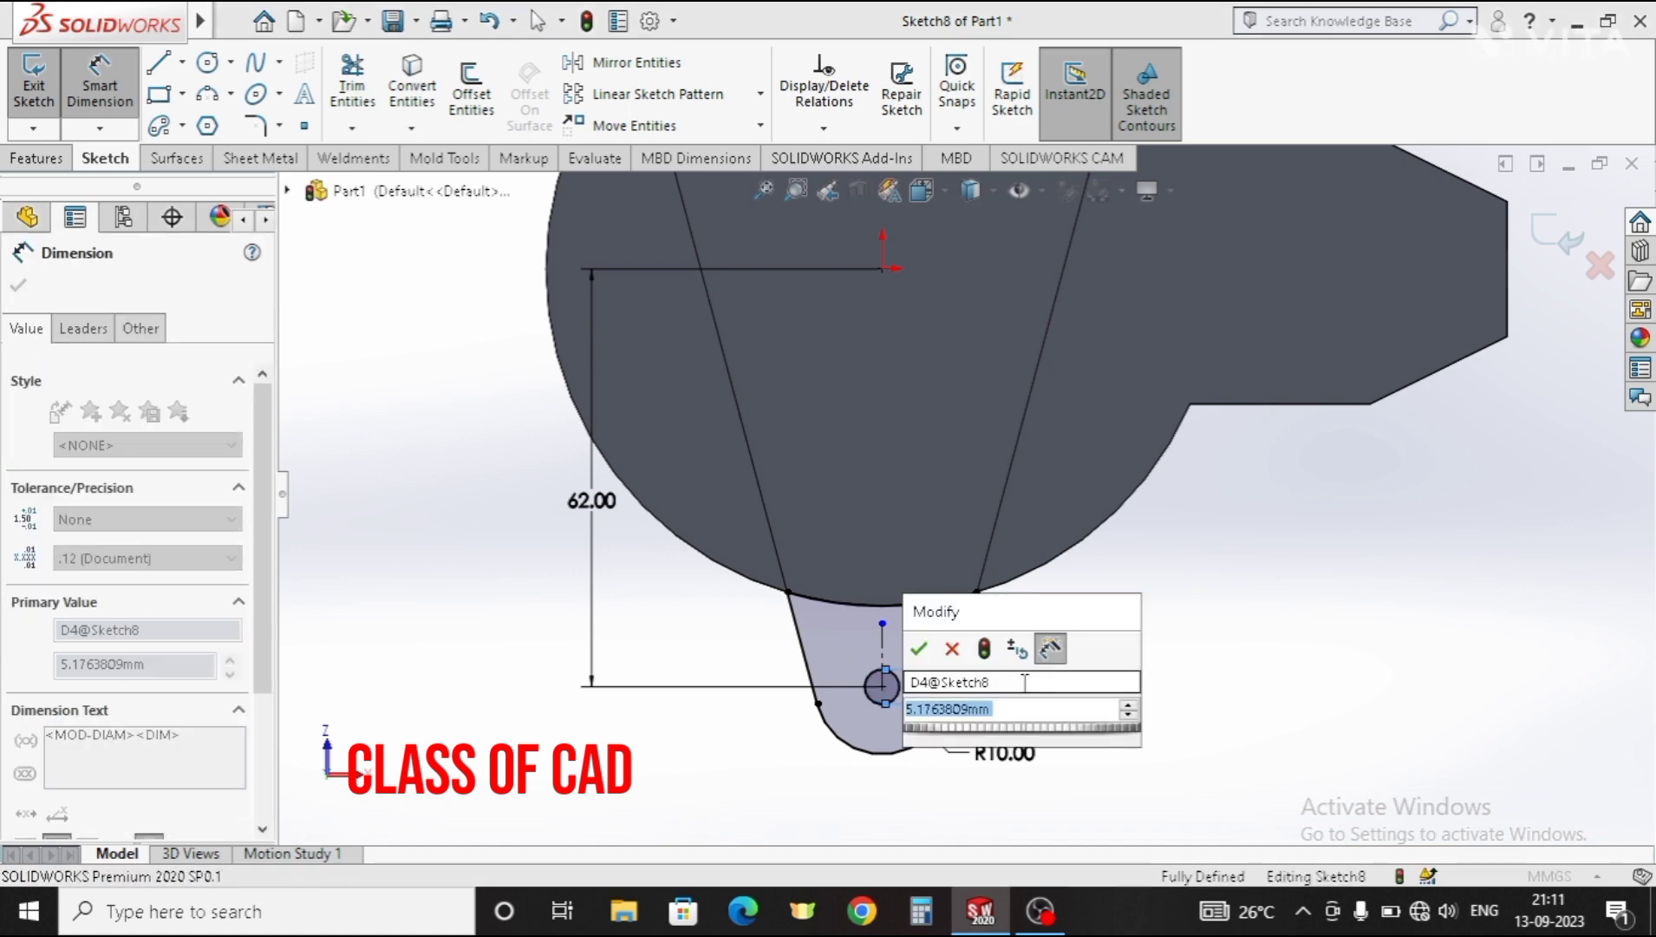
{"action": "type", "text": "10"}
{"action": "key", "text": "Escape"}
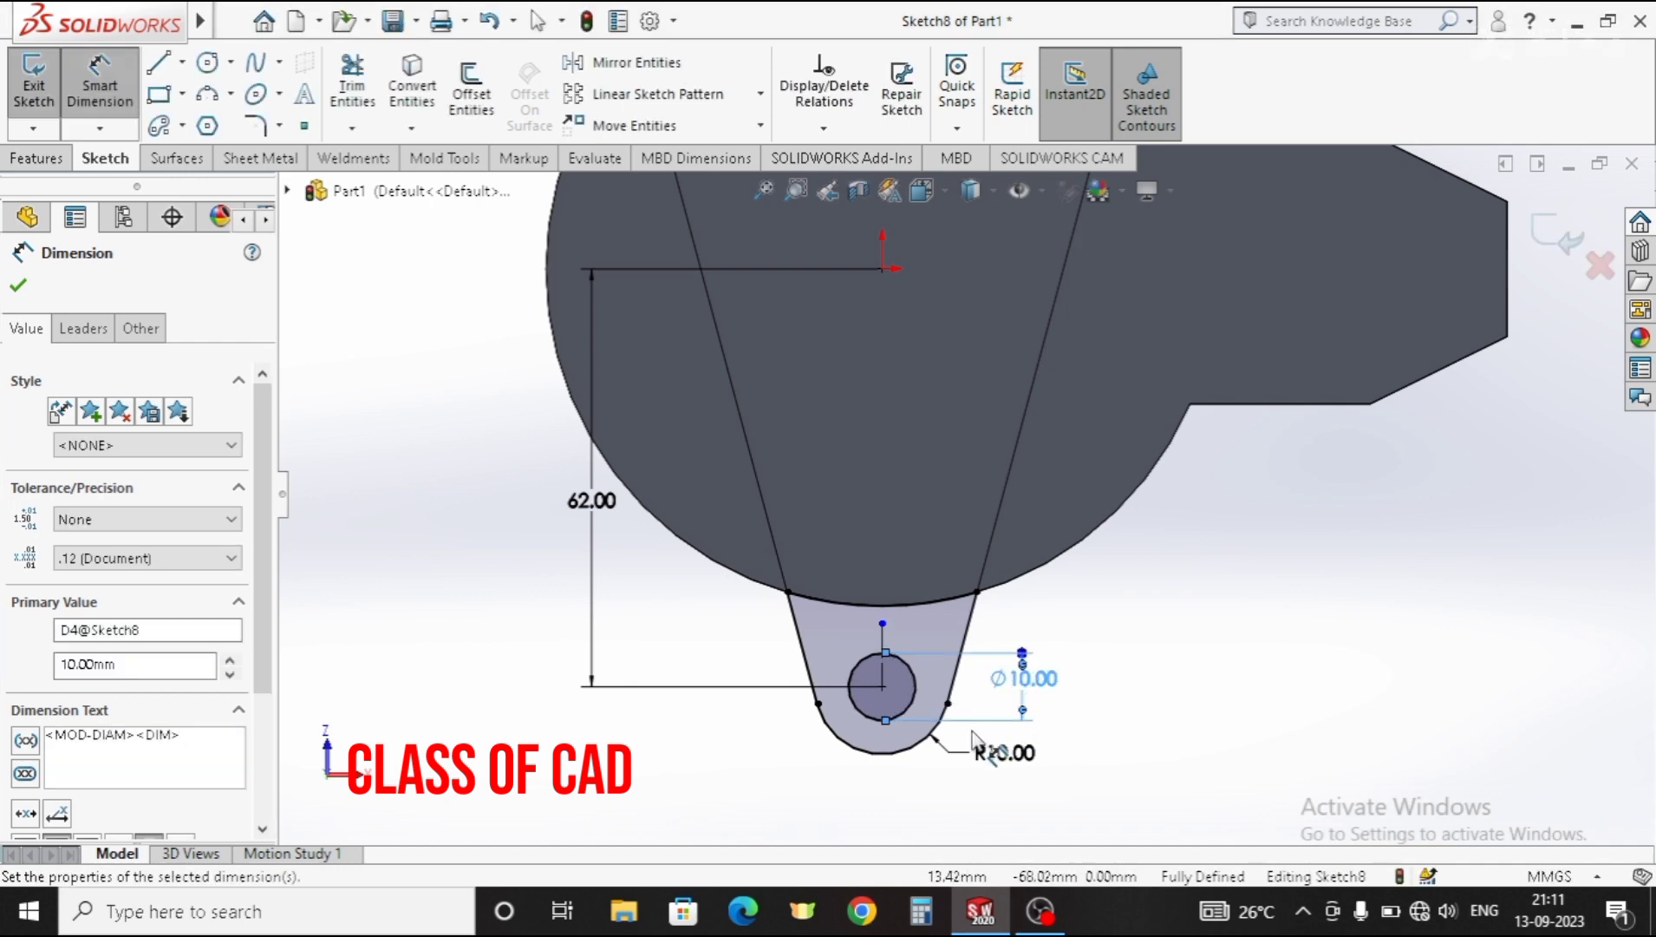
{"action": "scroll", "coordinate": [1054, 644], "scroll_direction": "up", "scroll_amount": 1}
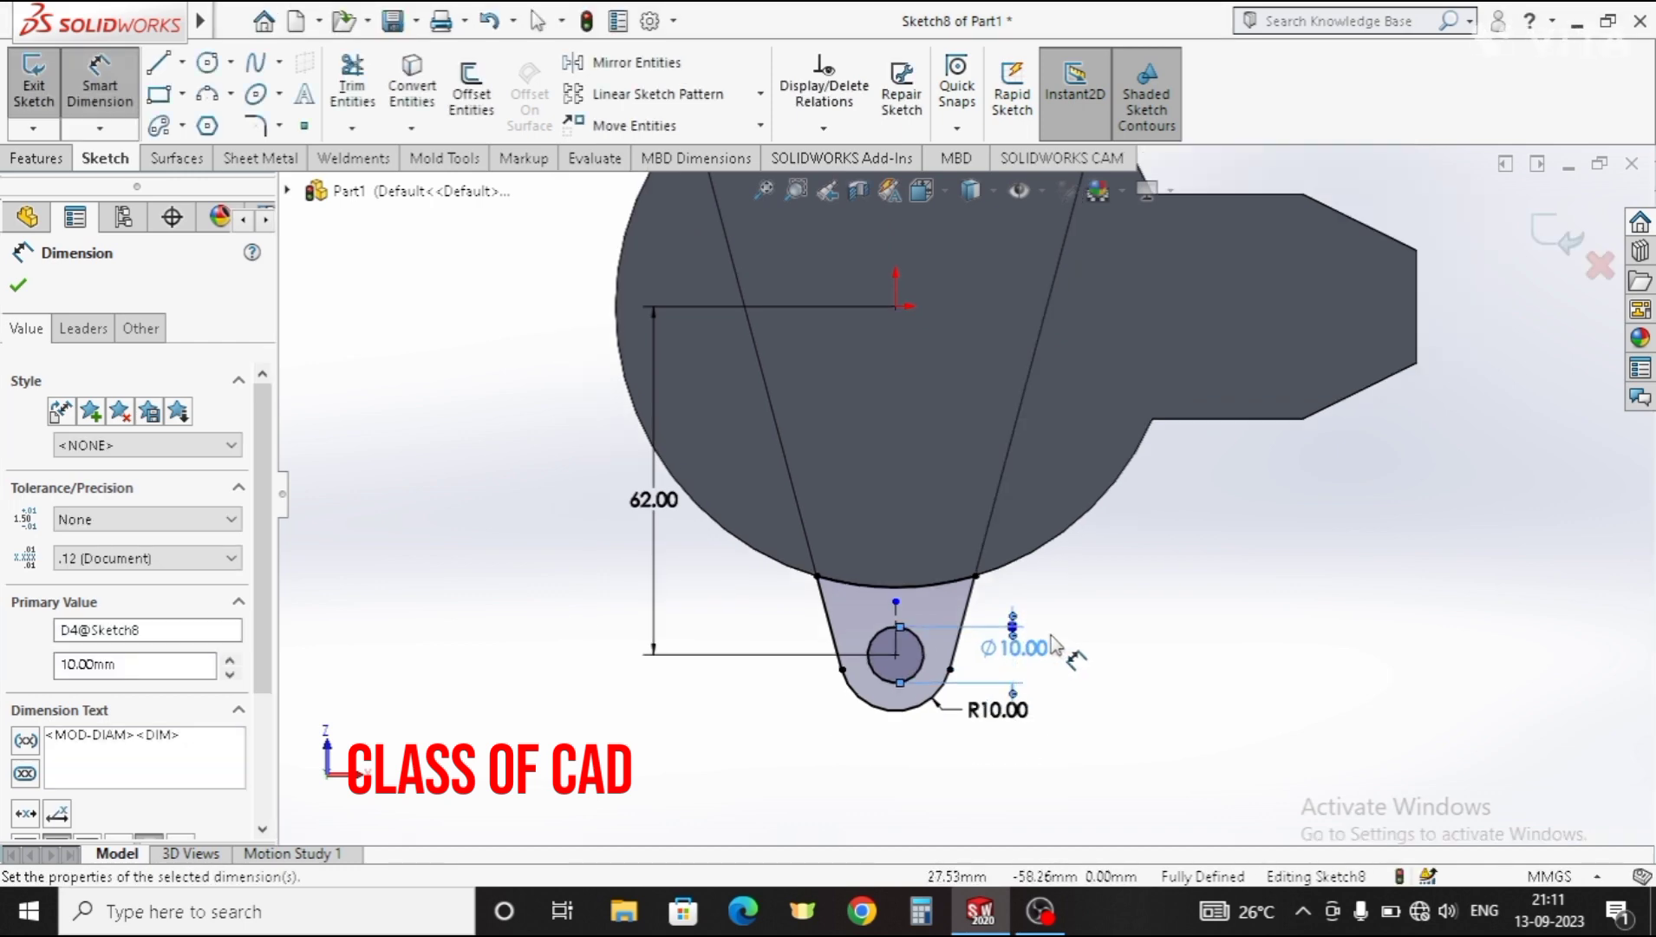
{"action": "scroll", "coordinate": [1082, 600], "scroll_direction": "up", "scroll_amount": 2}
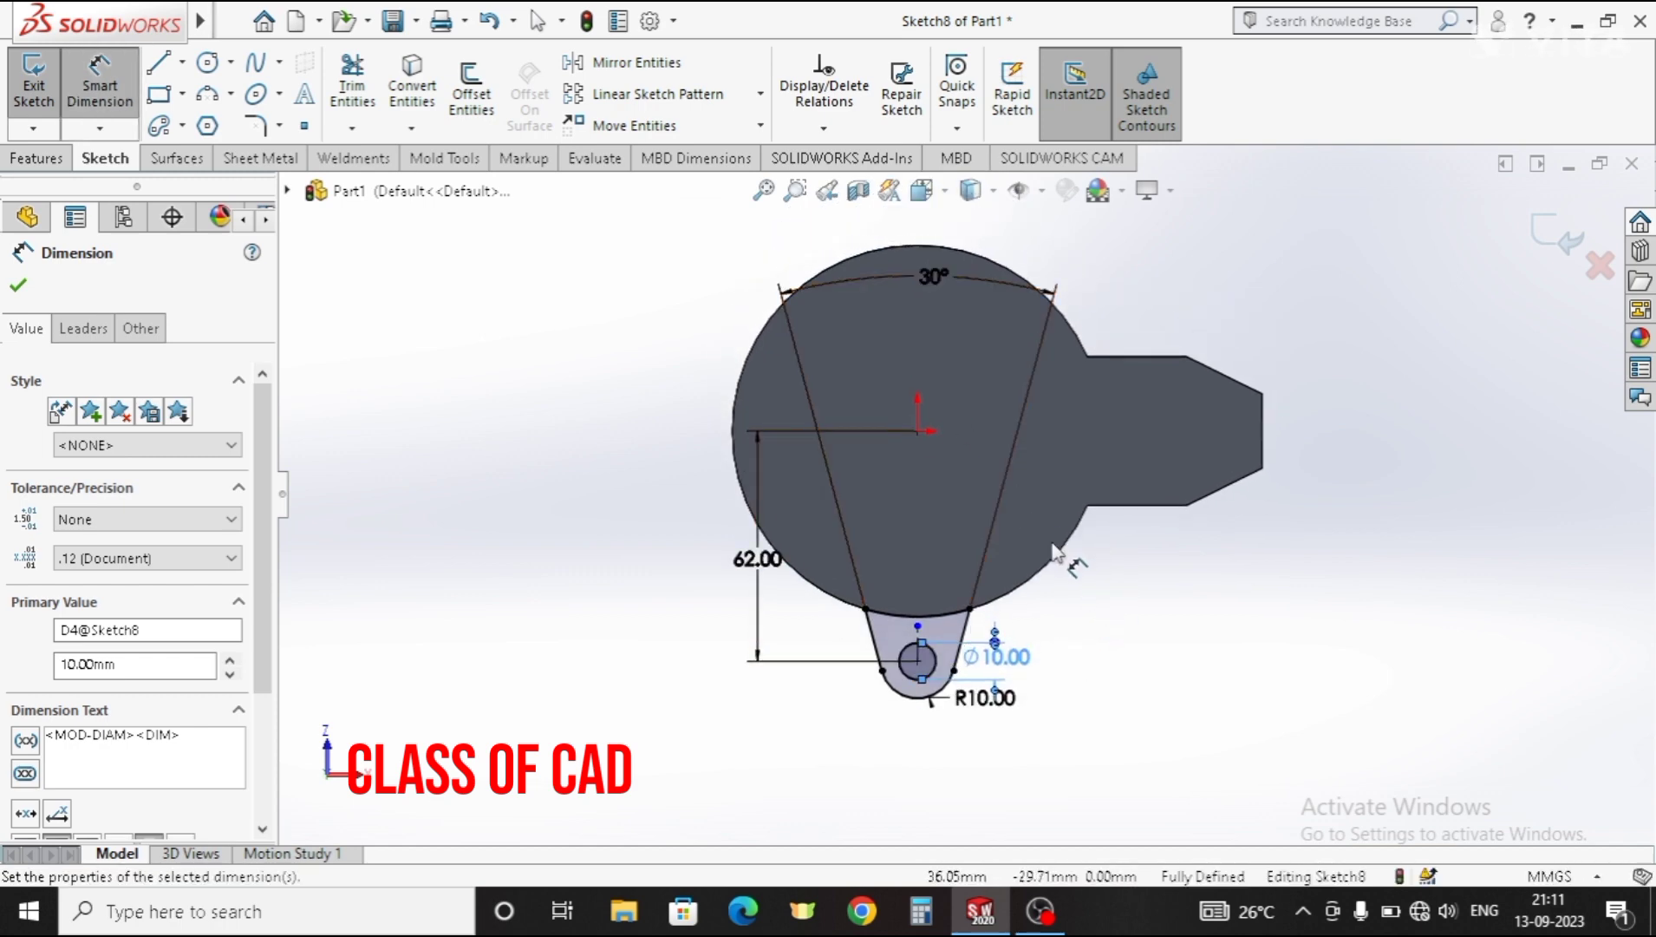
Step: Set up a circular sketch pattern of the lug's sides, rounded end and hole around the disc's circular edge with 3 instances
{"action": "left_click", "coordinate": [761, 94]}
{"action": "left_click", "coordinate": [677, 154]}
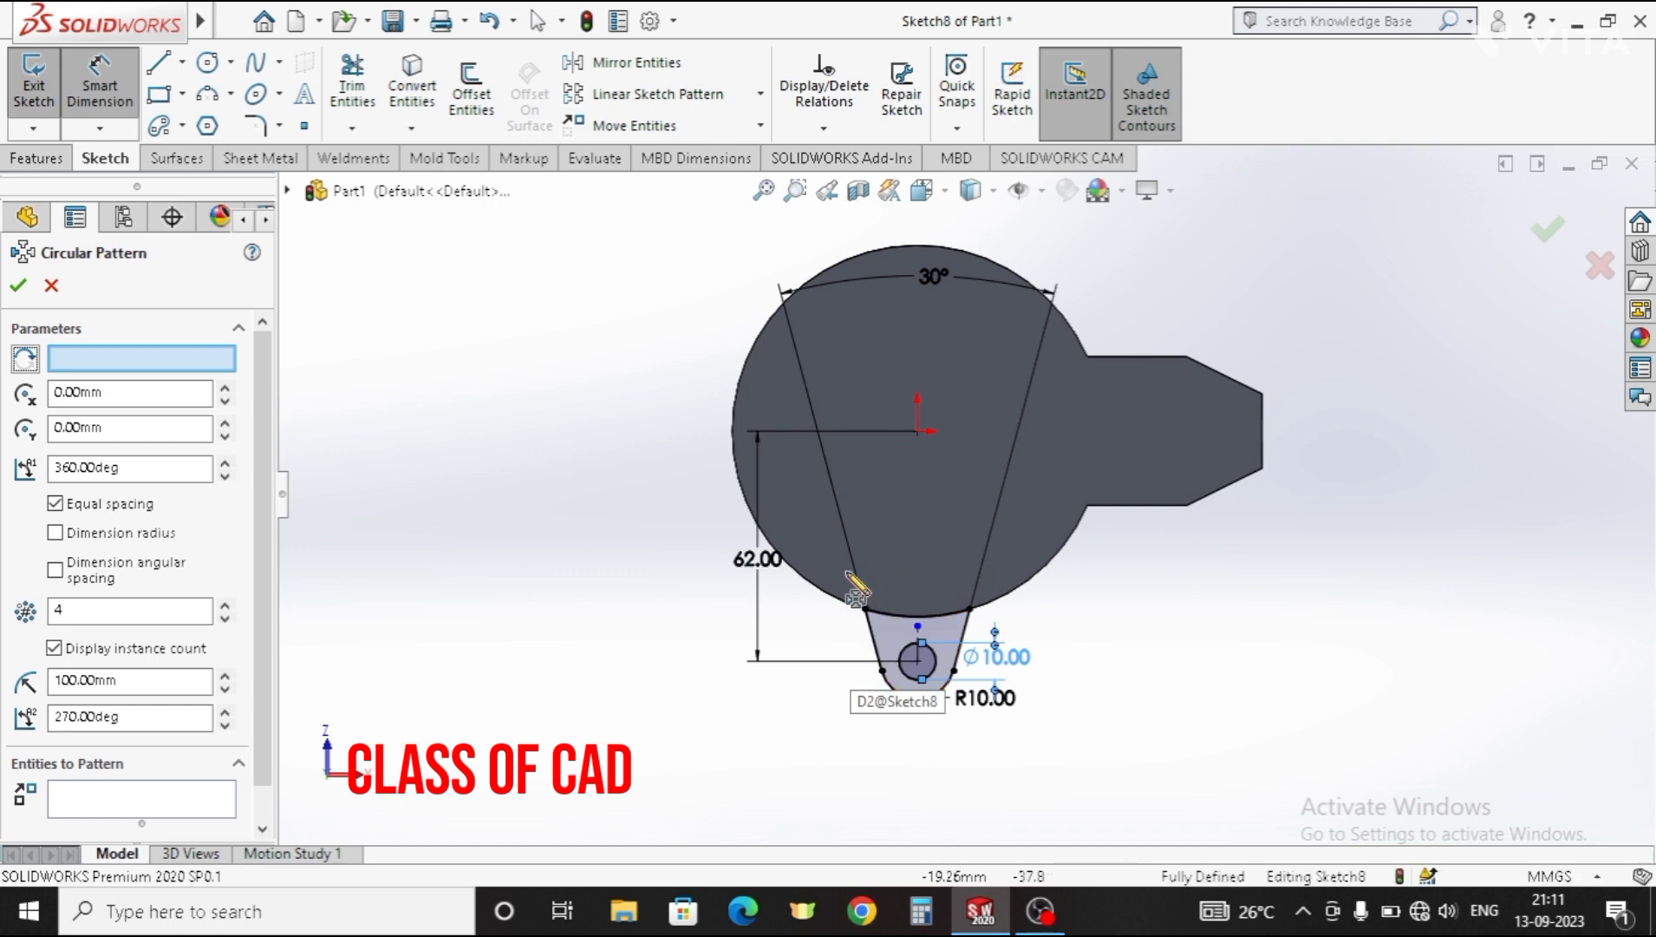
{"action": "left_click", "coordinate": [815, 594]}
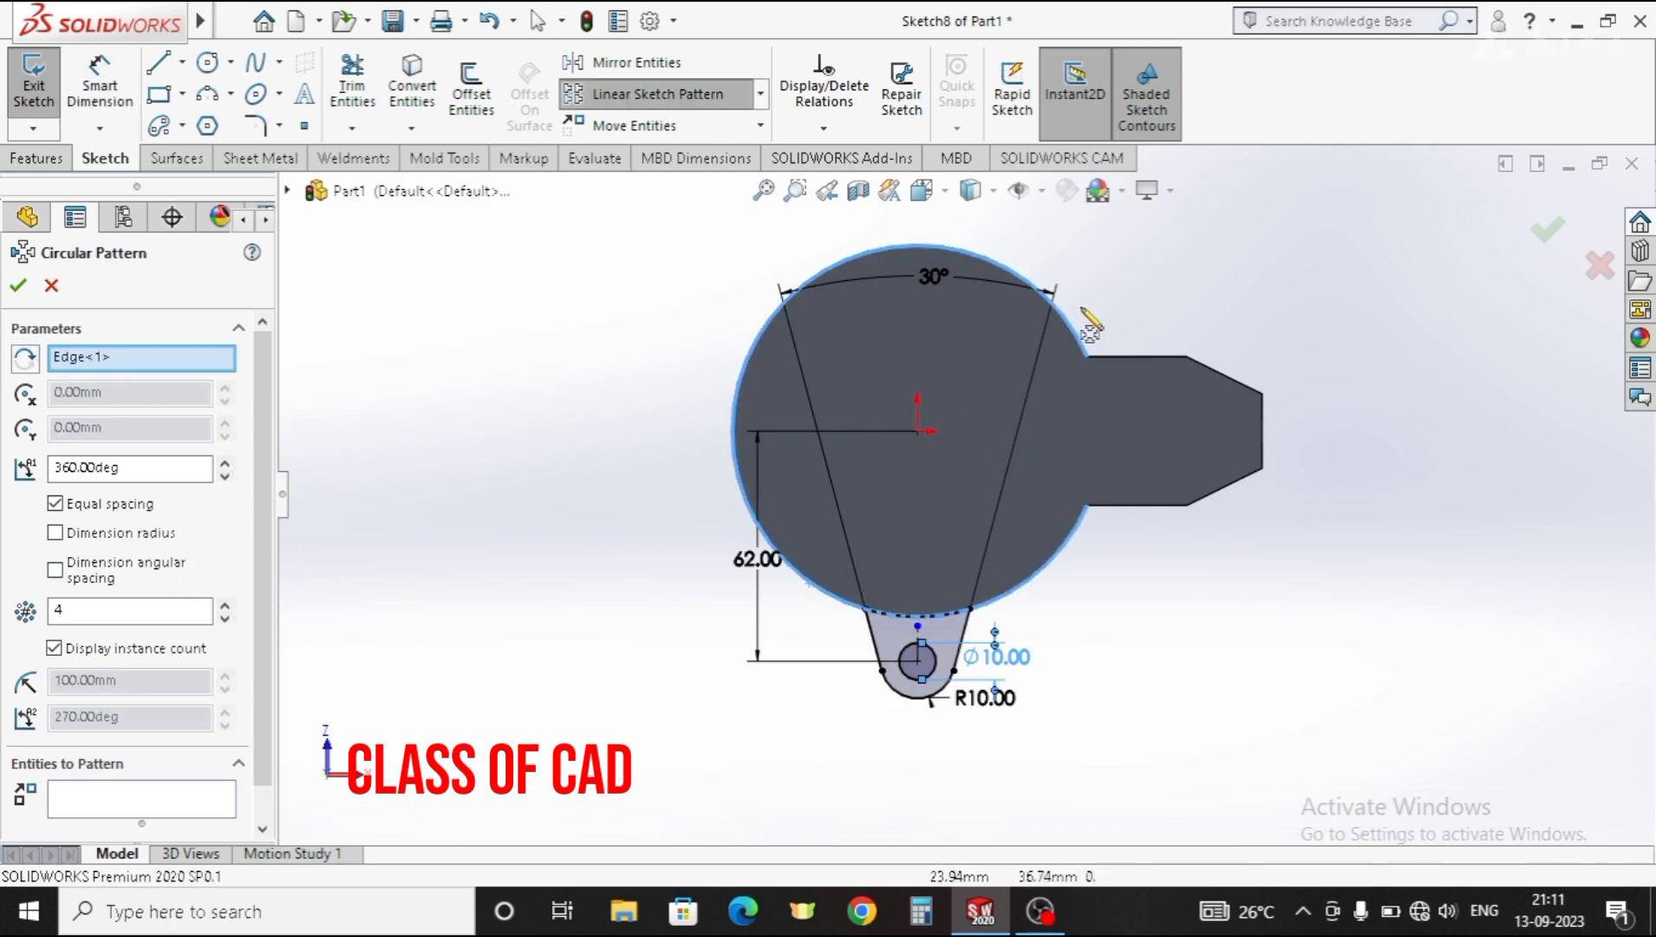
{"action": "double_click", "coordinate": [60, 610]}
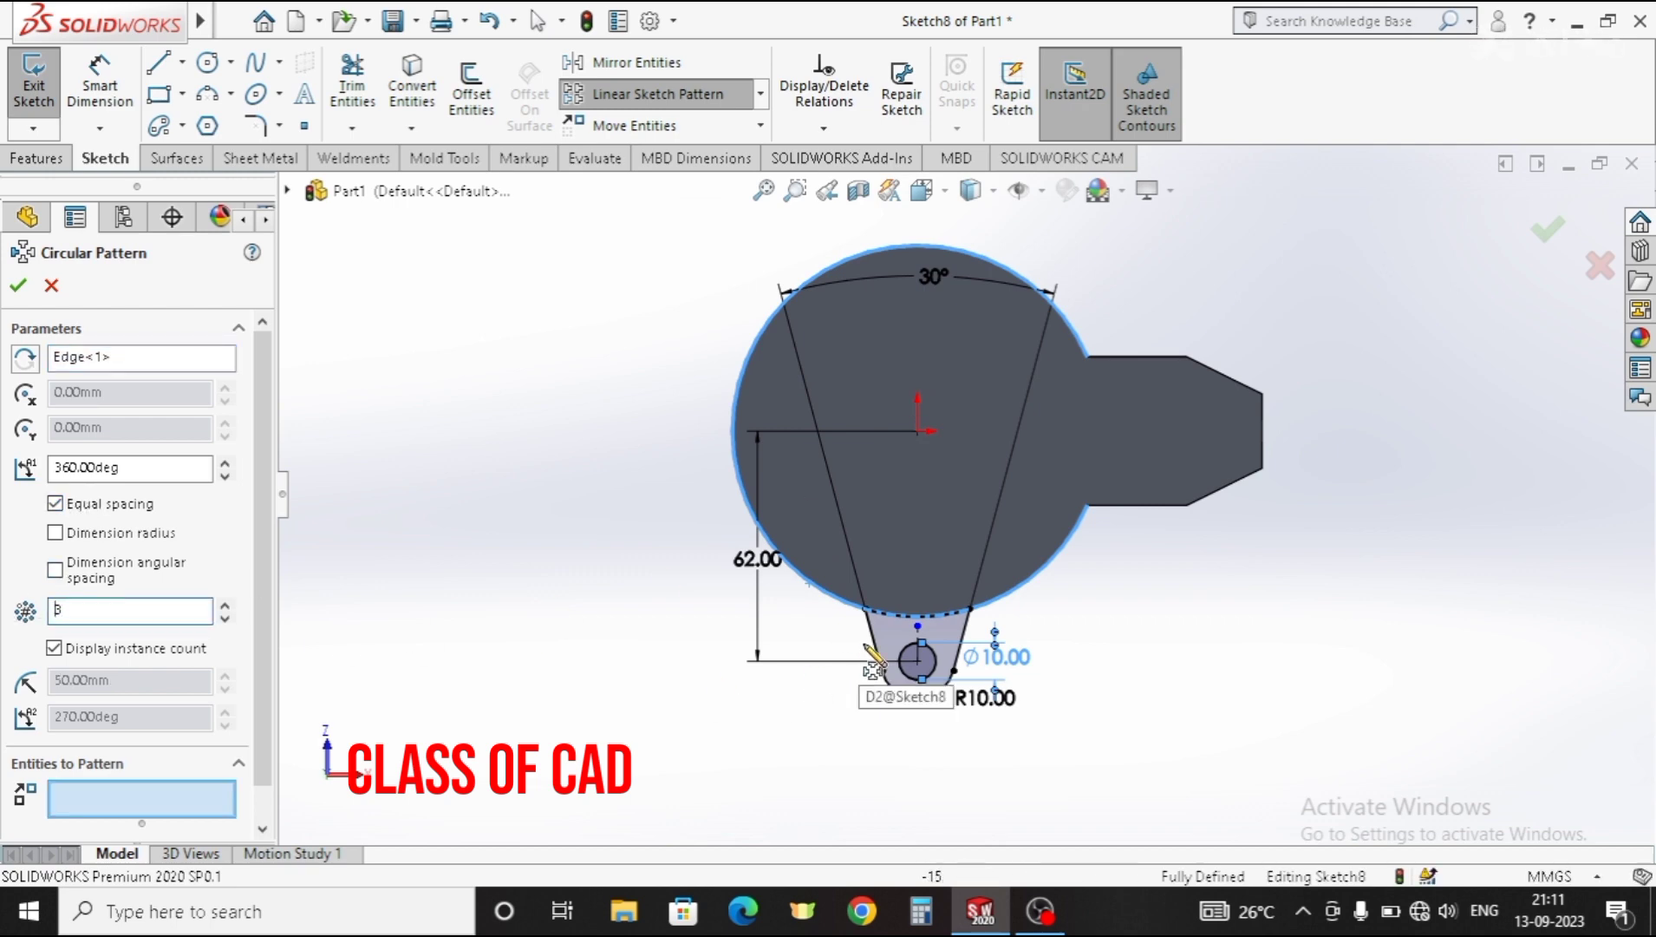
{"action": "left_click", "coordinate": [128, 798]}
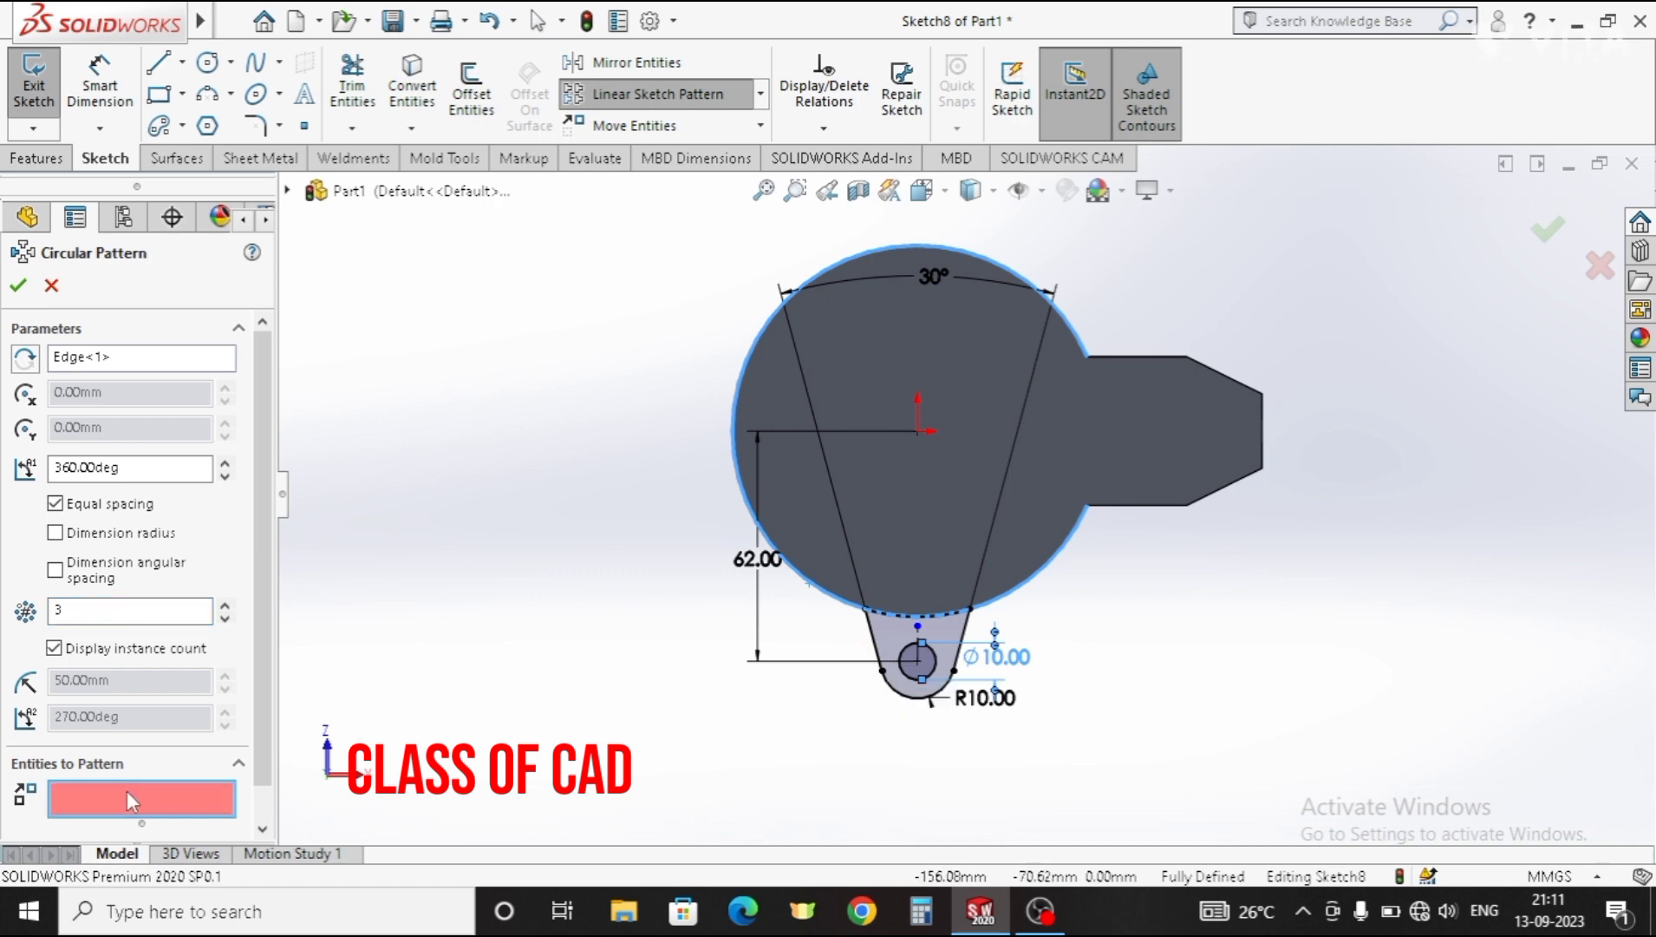
{"action": "left_click", "coordinate": [876, 650]}
{"action": "scroll", "coordinate": [916, 666], "scroll_direction": "down", "scroll_amount": 1}
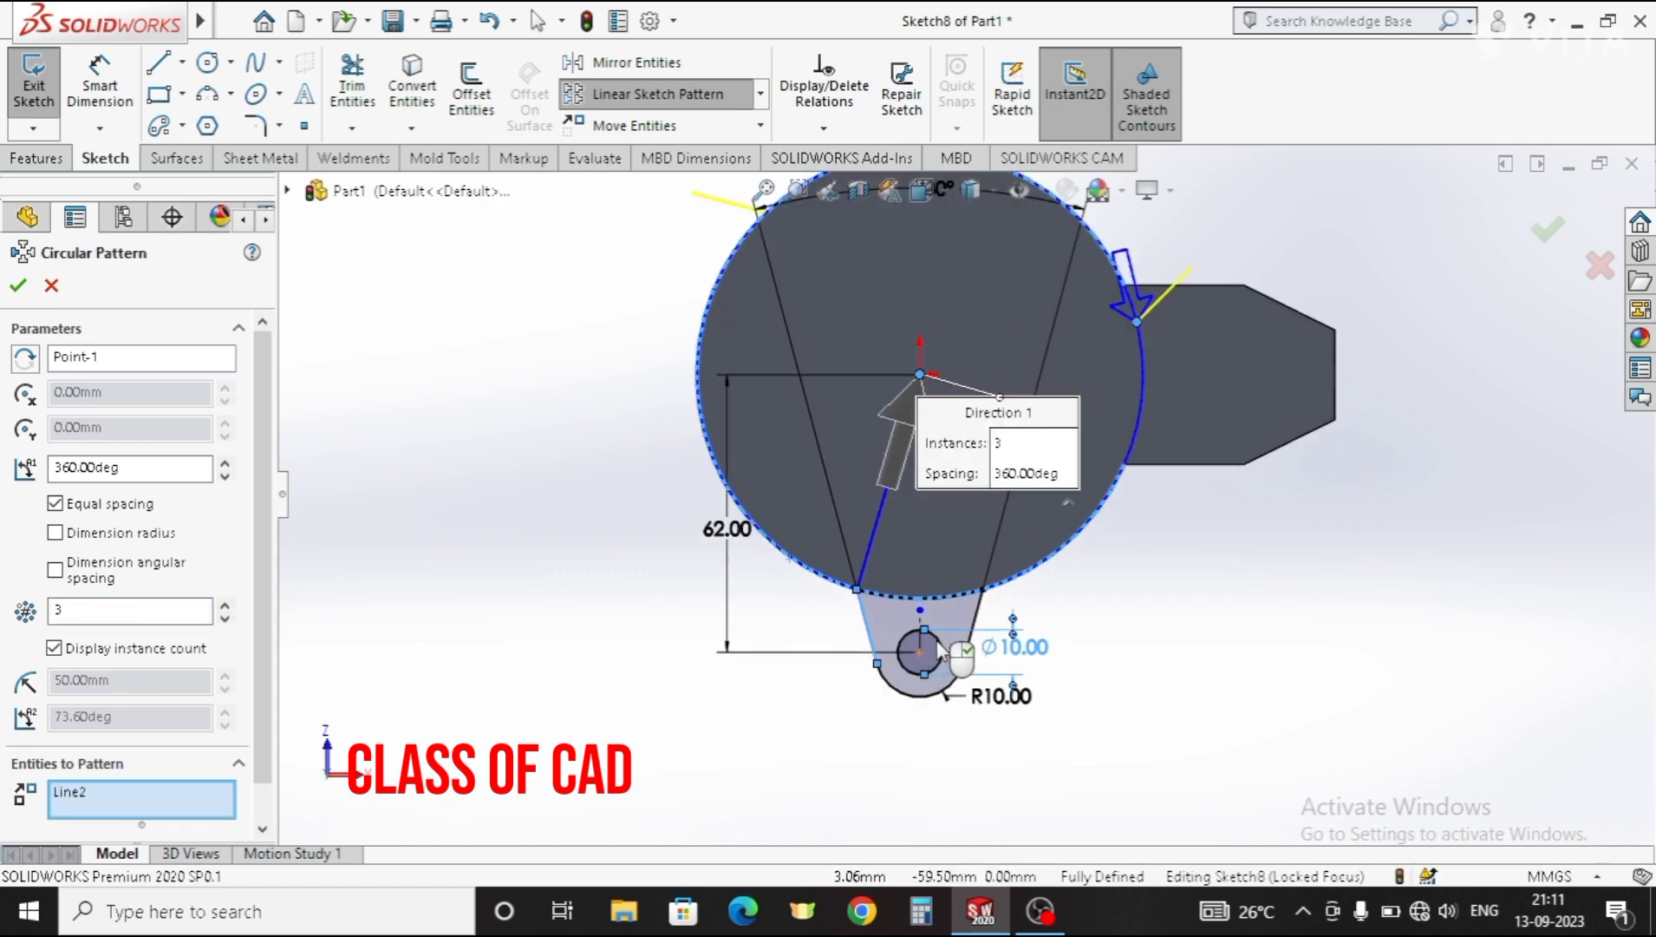
{"action": "left_click", "coordinate": [941, 649]}
{"action": "left_click", "coordinate": [911, 692]}
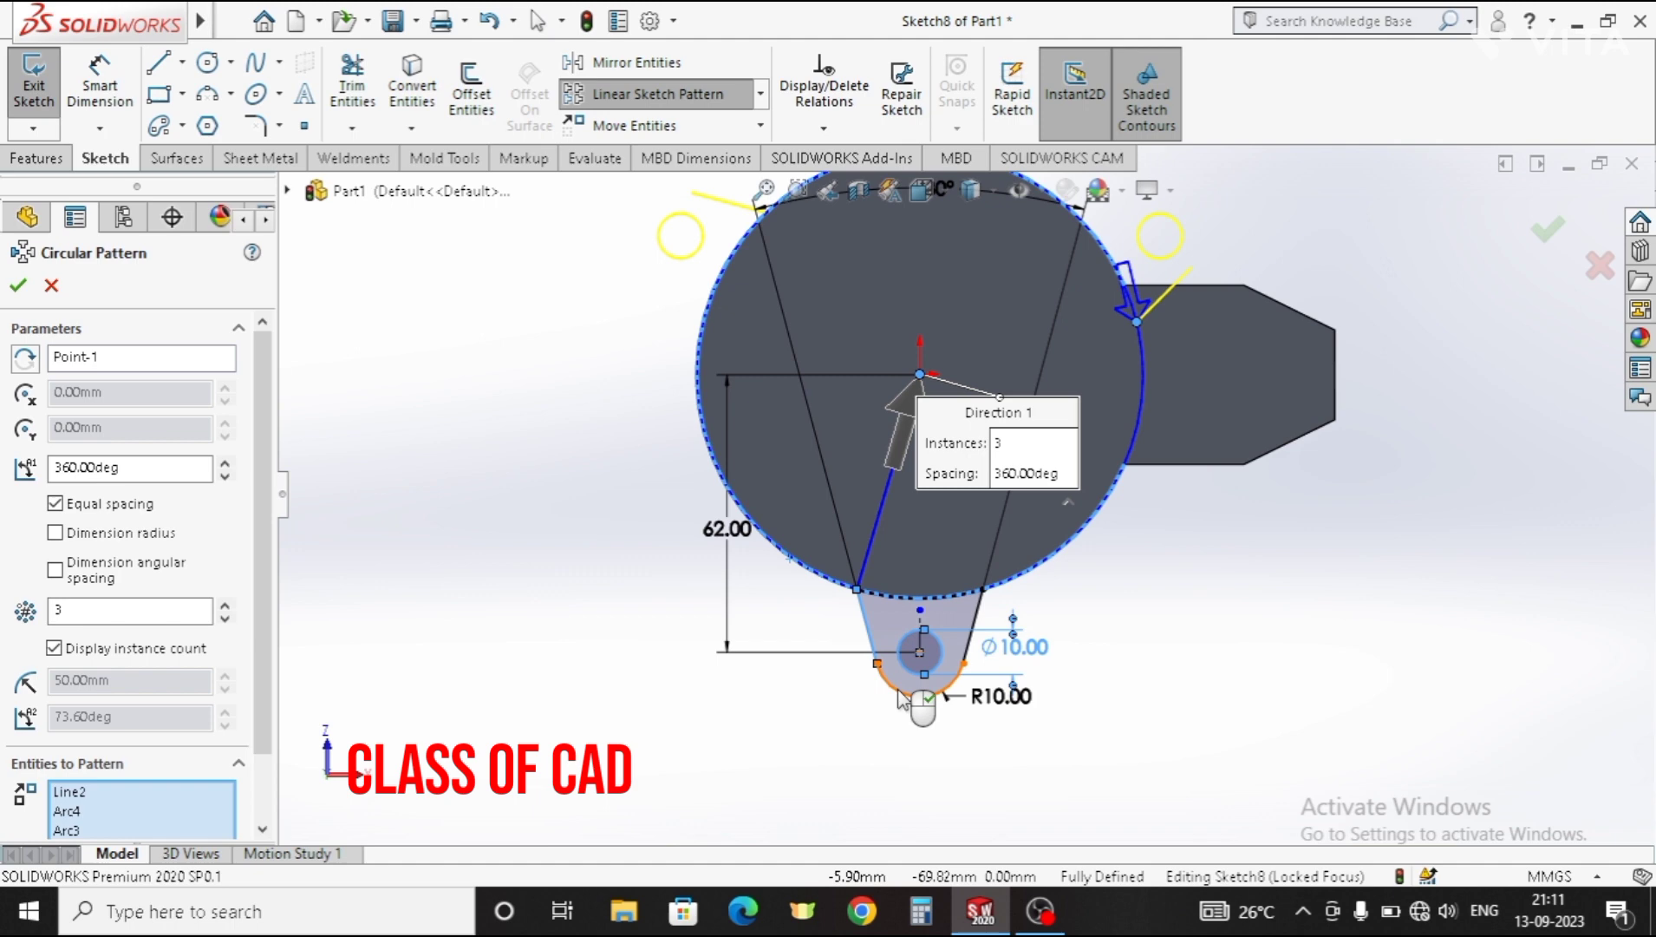
{"action": "left_click", "coordinate": [969, 649]}
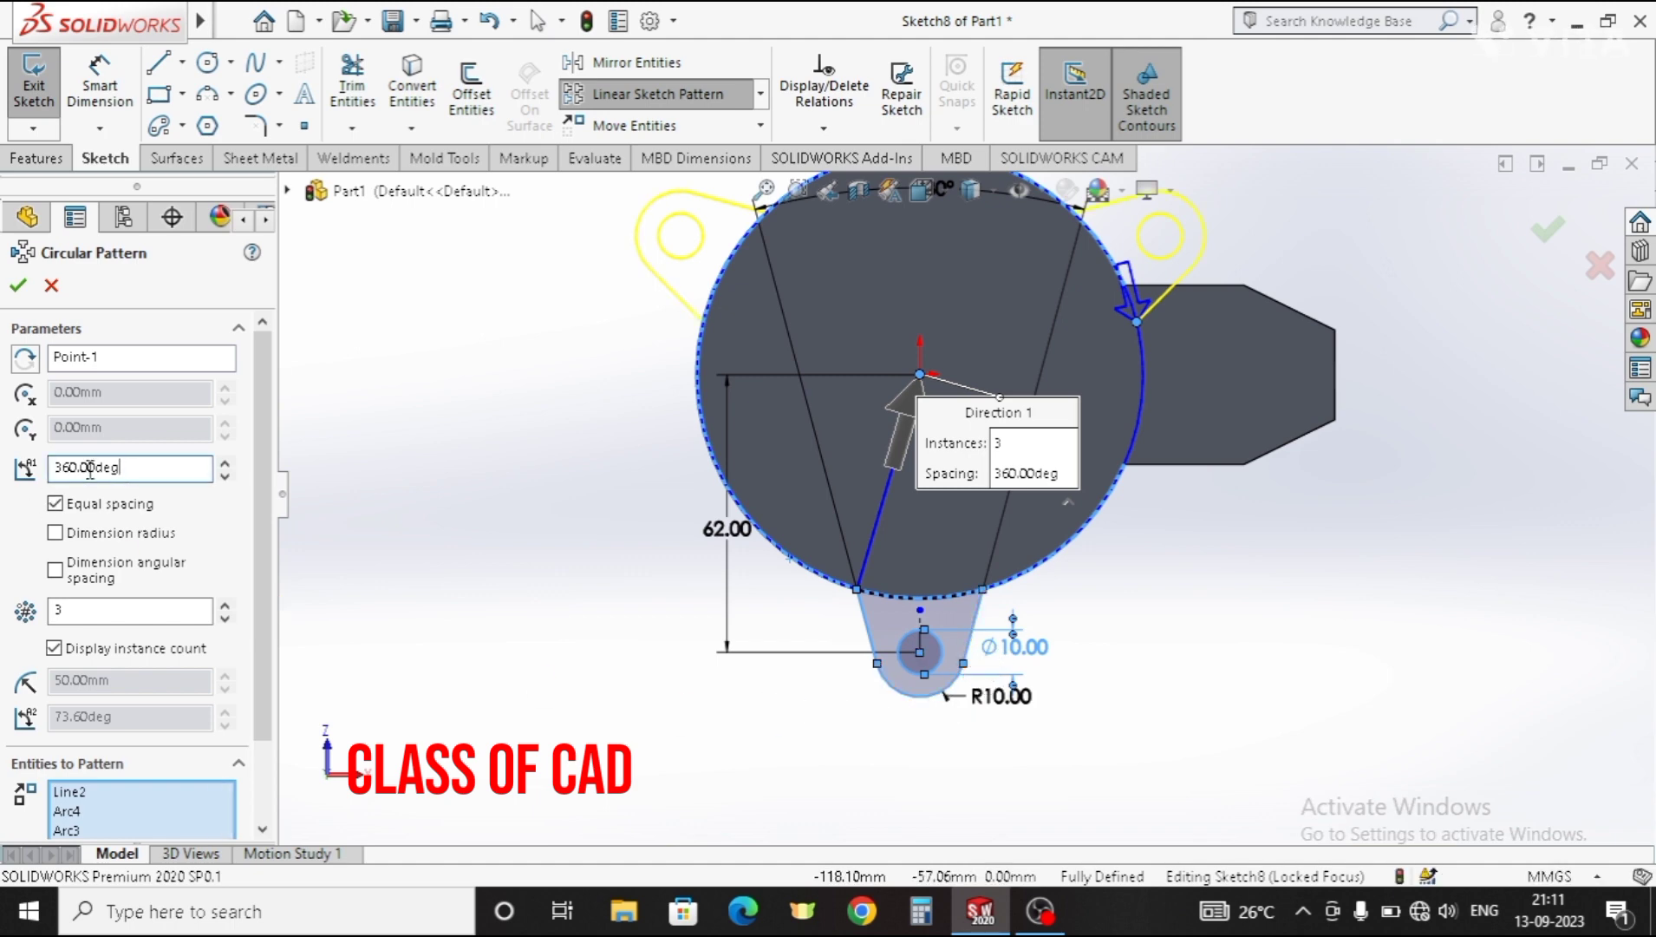
Step: Set the circular pattern's total angle to 180° and complete the pattern
{"action": "key", "text": "Return"}
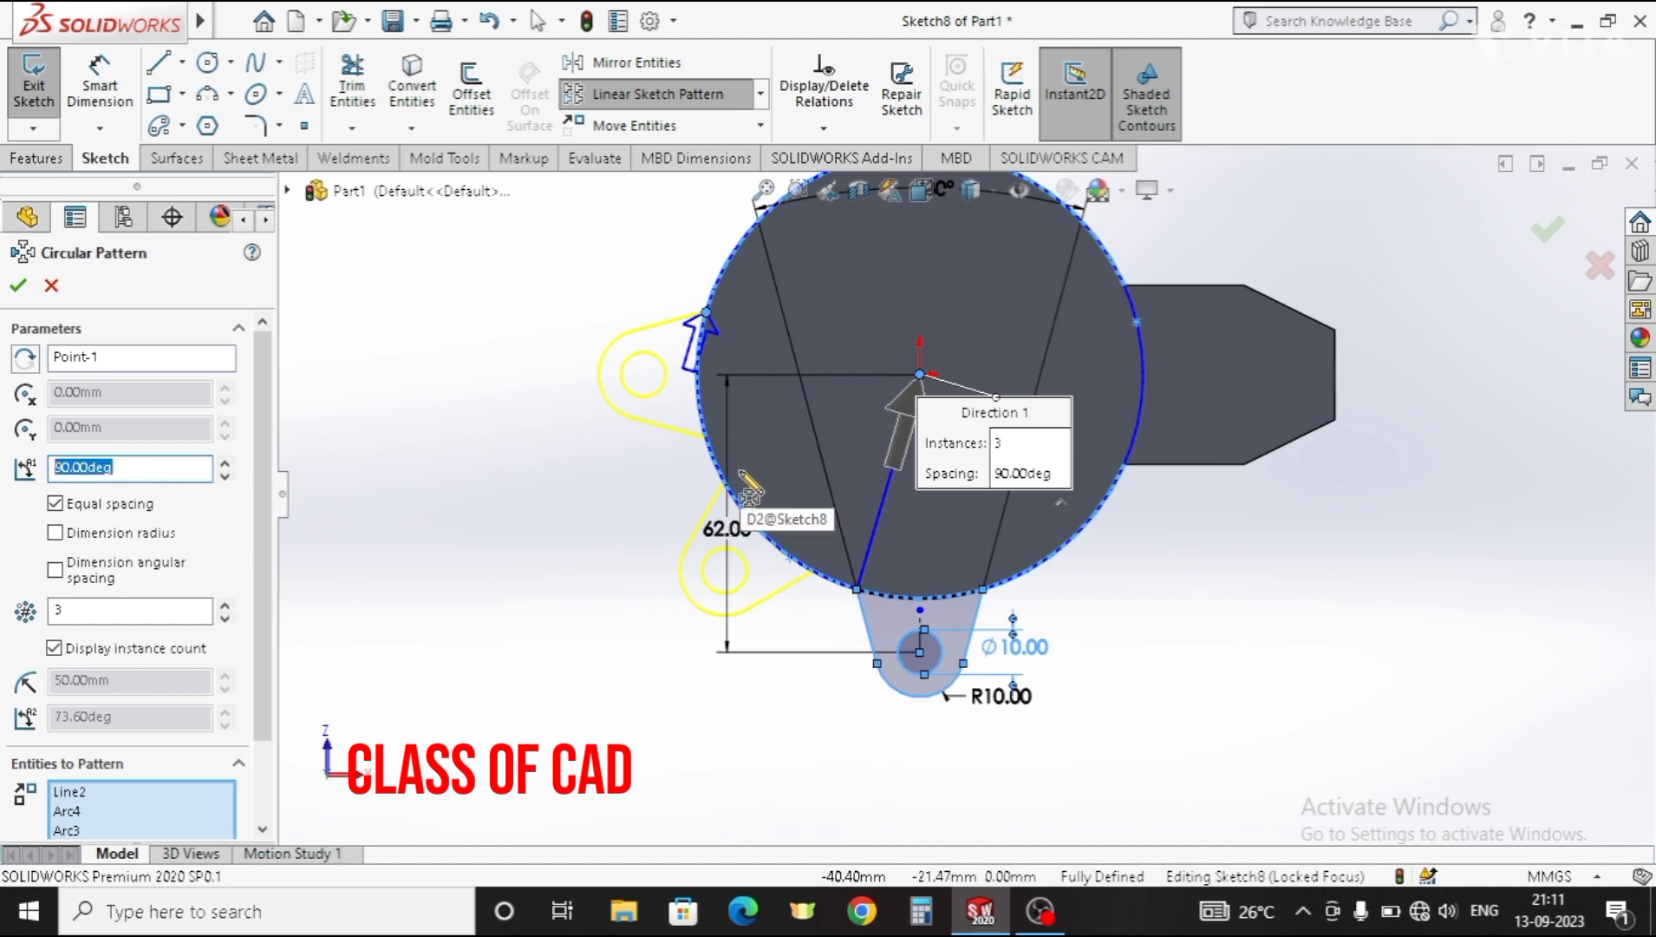
{"action": "key", "text": "Return"}
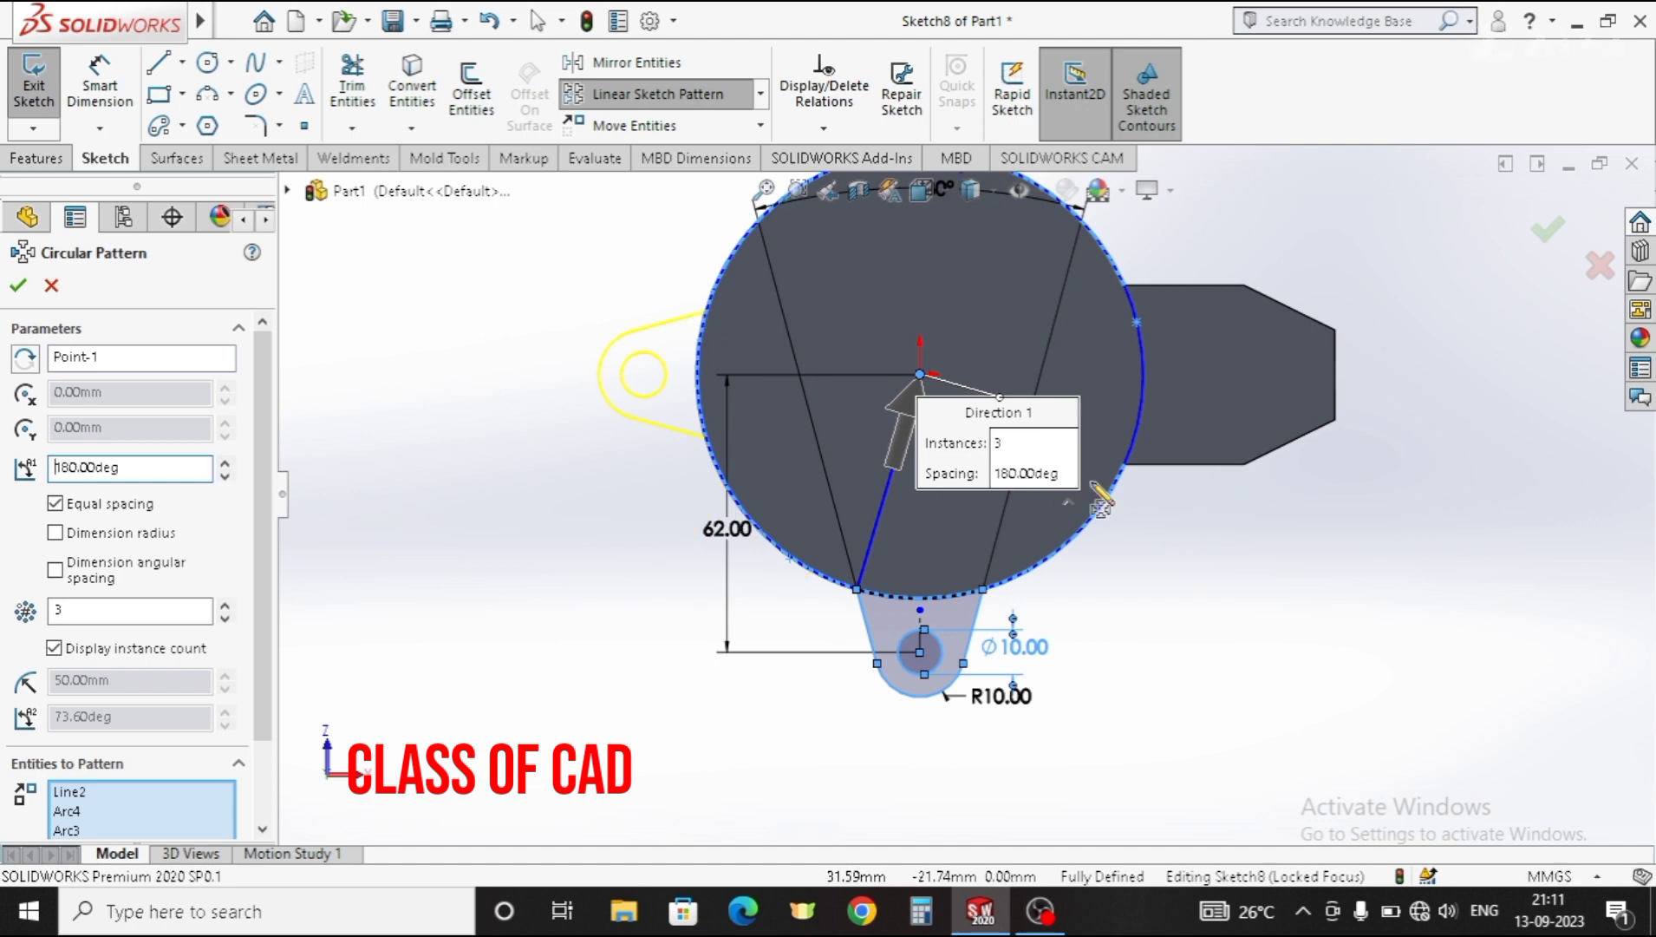
{"action": "scroll", "coordinate": [1099, 498], "scroll_direction": "up", "scroll_amount": 3}
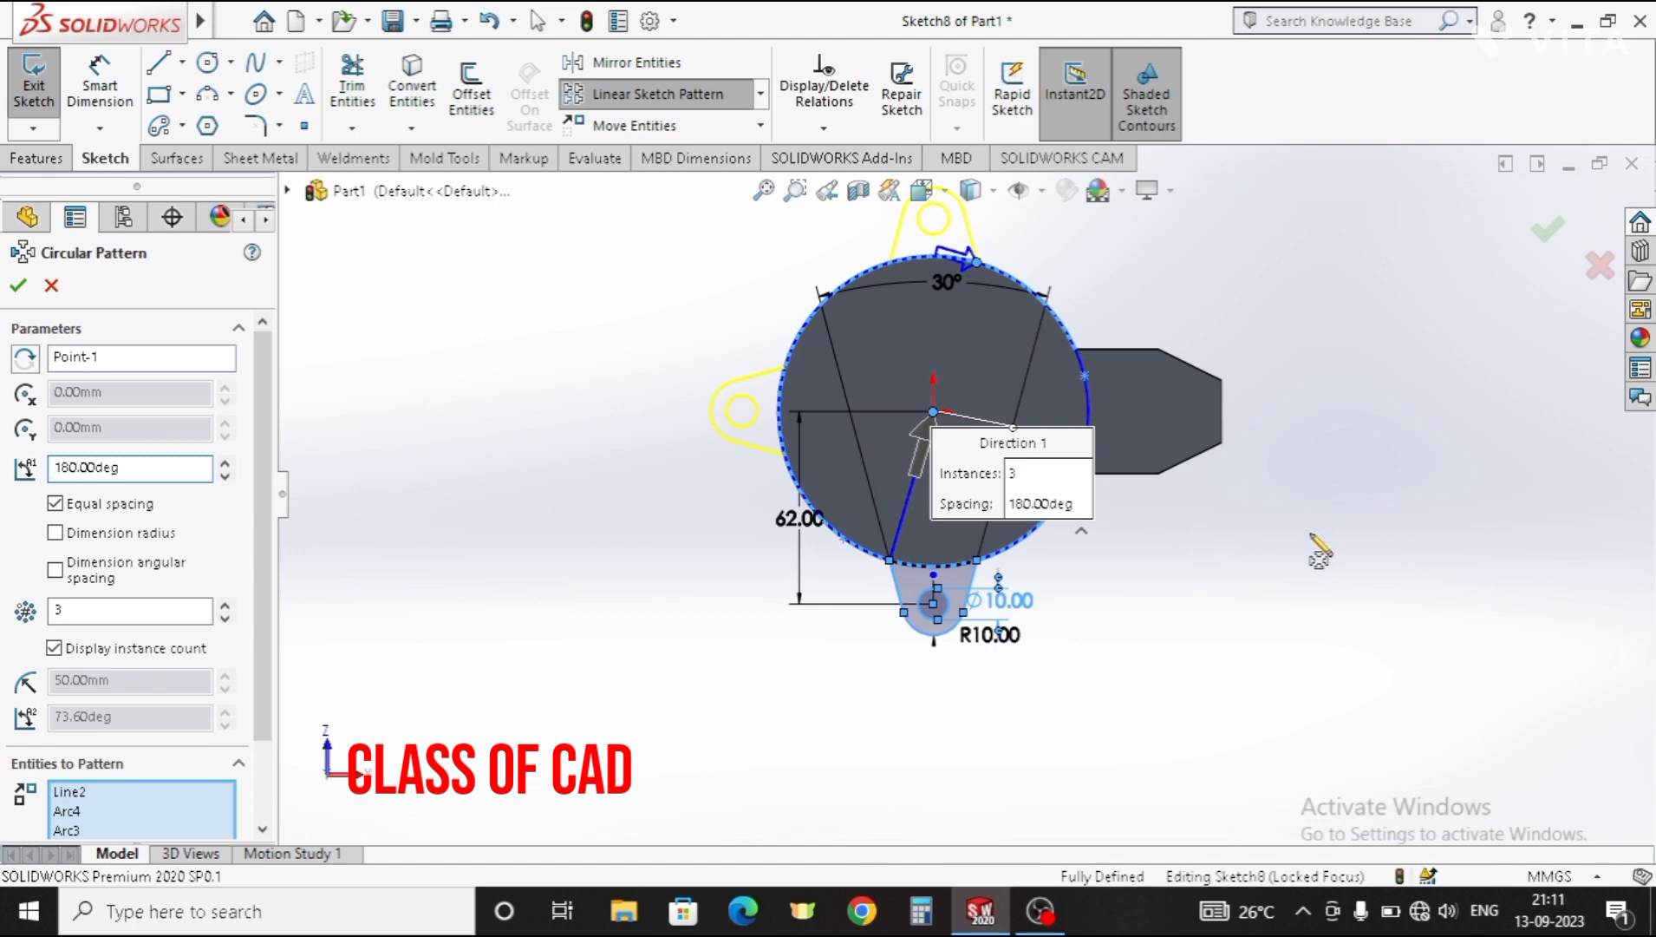
{"action": "middle_click_drag", "start_coordinate": [1312, 548], "coordinate": [1402, 738]}
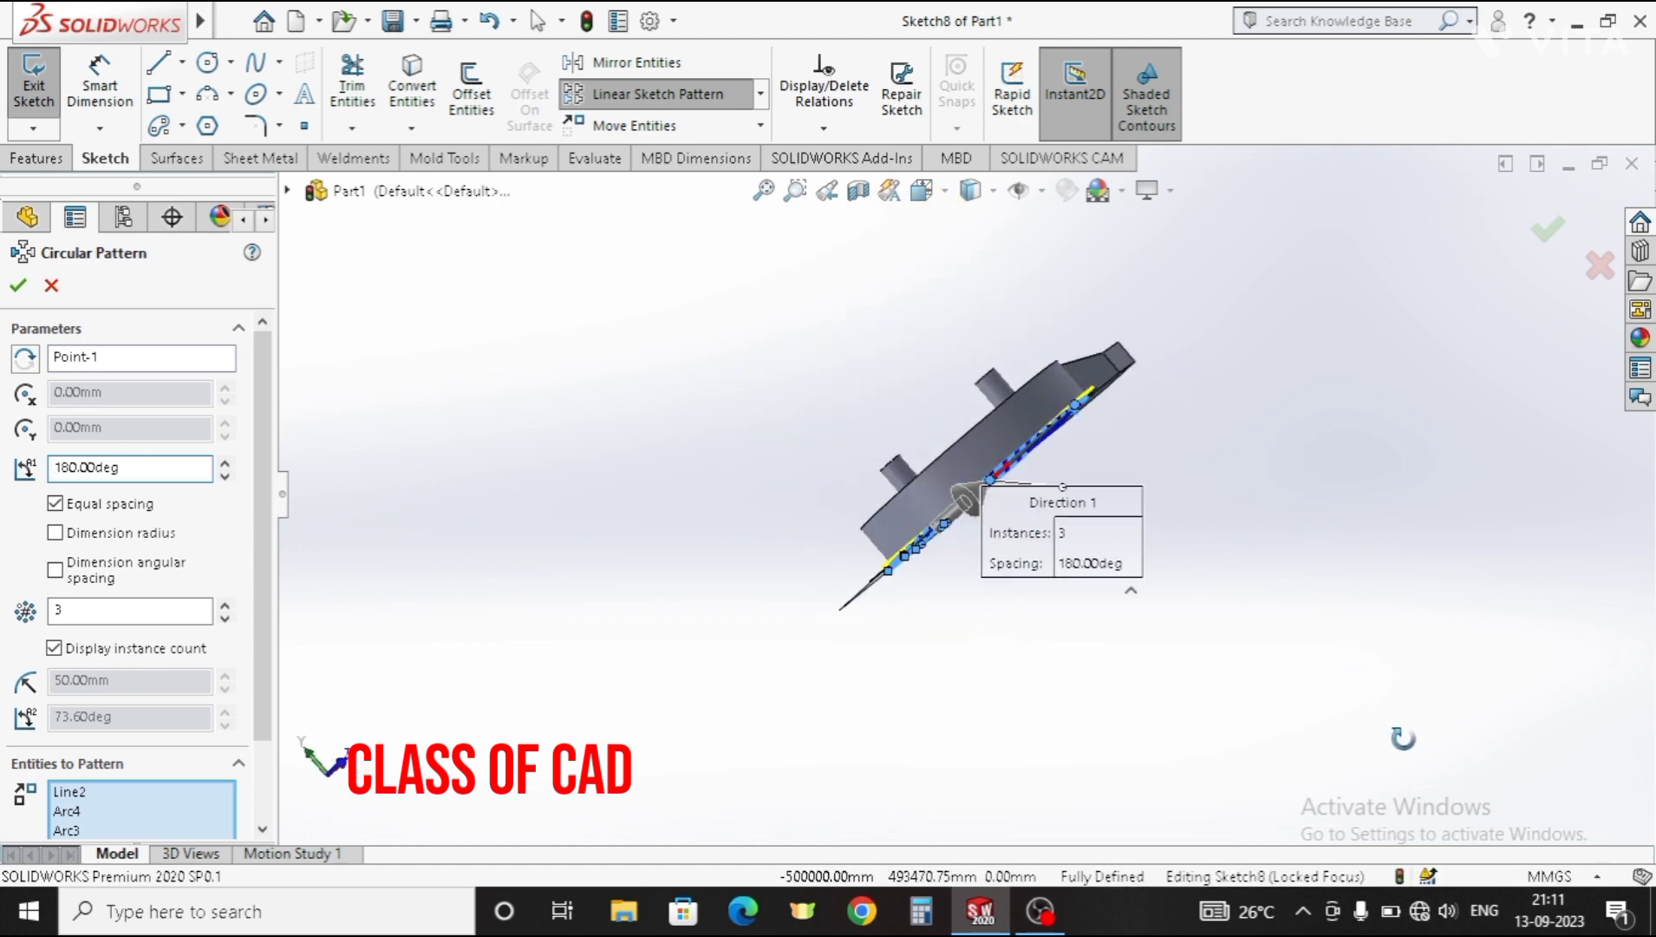
{"action": "left_click", "coordinate": [17, 284]}
Step: Extrude the three lug regions, leaving out their holes, 13 mm upward along the disc's side, merged with the body
{"action": "left_click", "coordinate": [41, 160]}
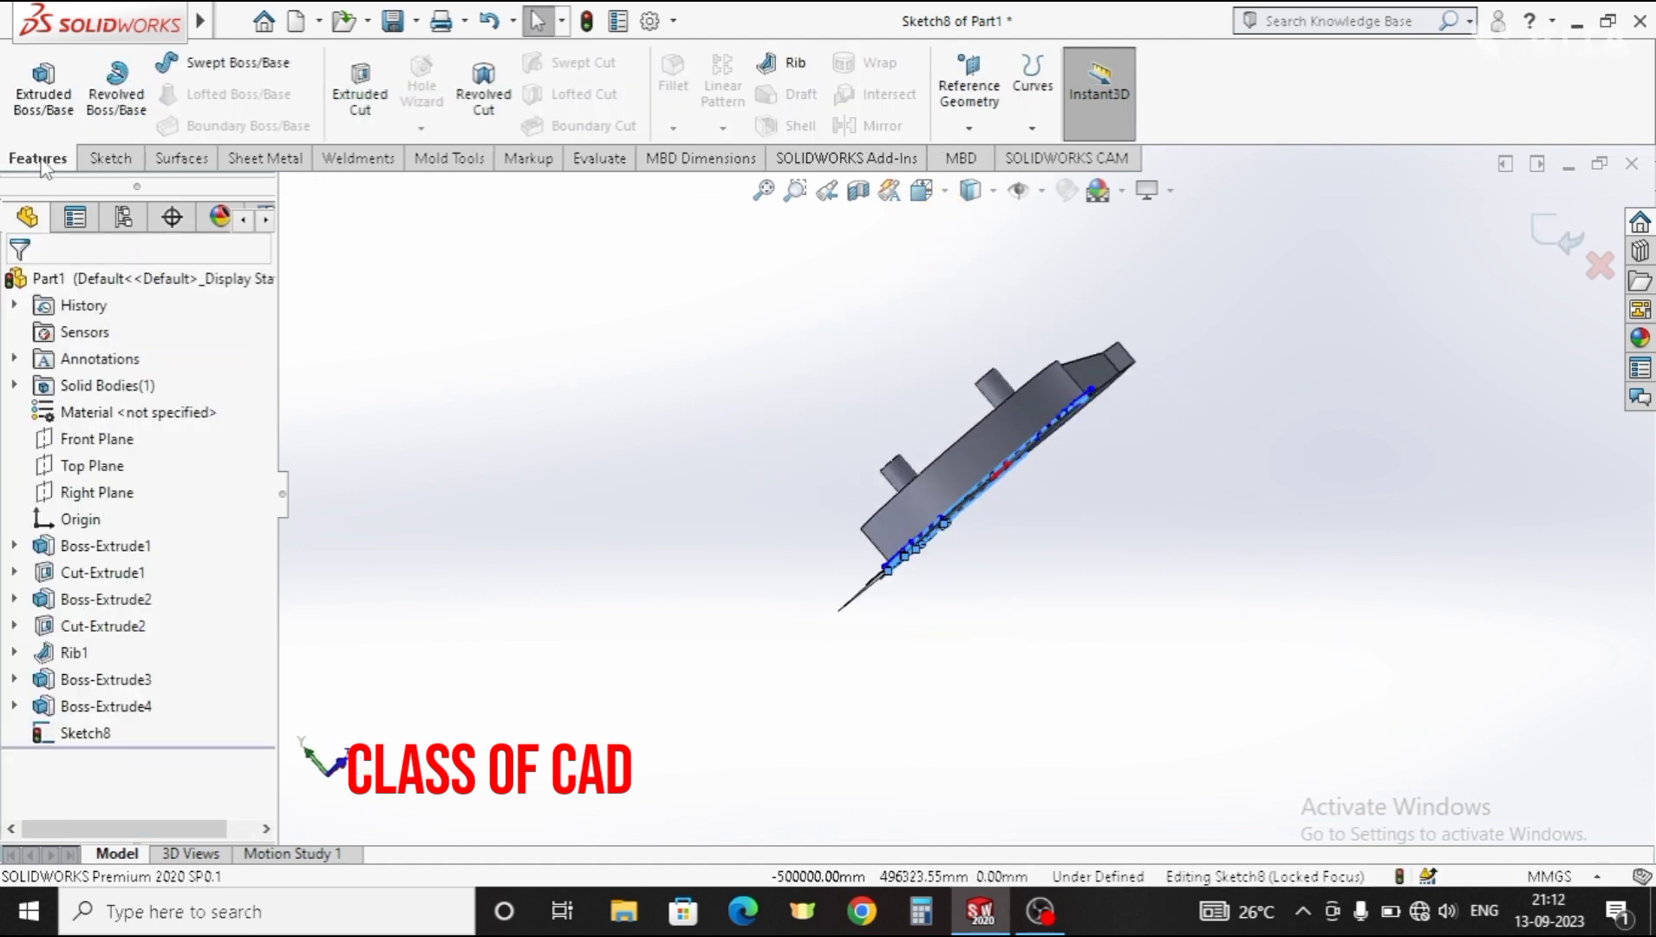
{"action": "left_click", "coordinate": [43, 91]}
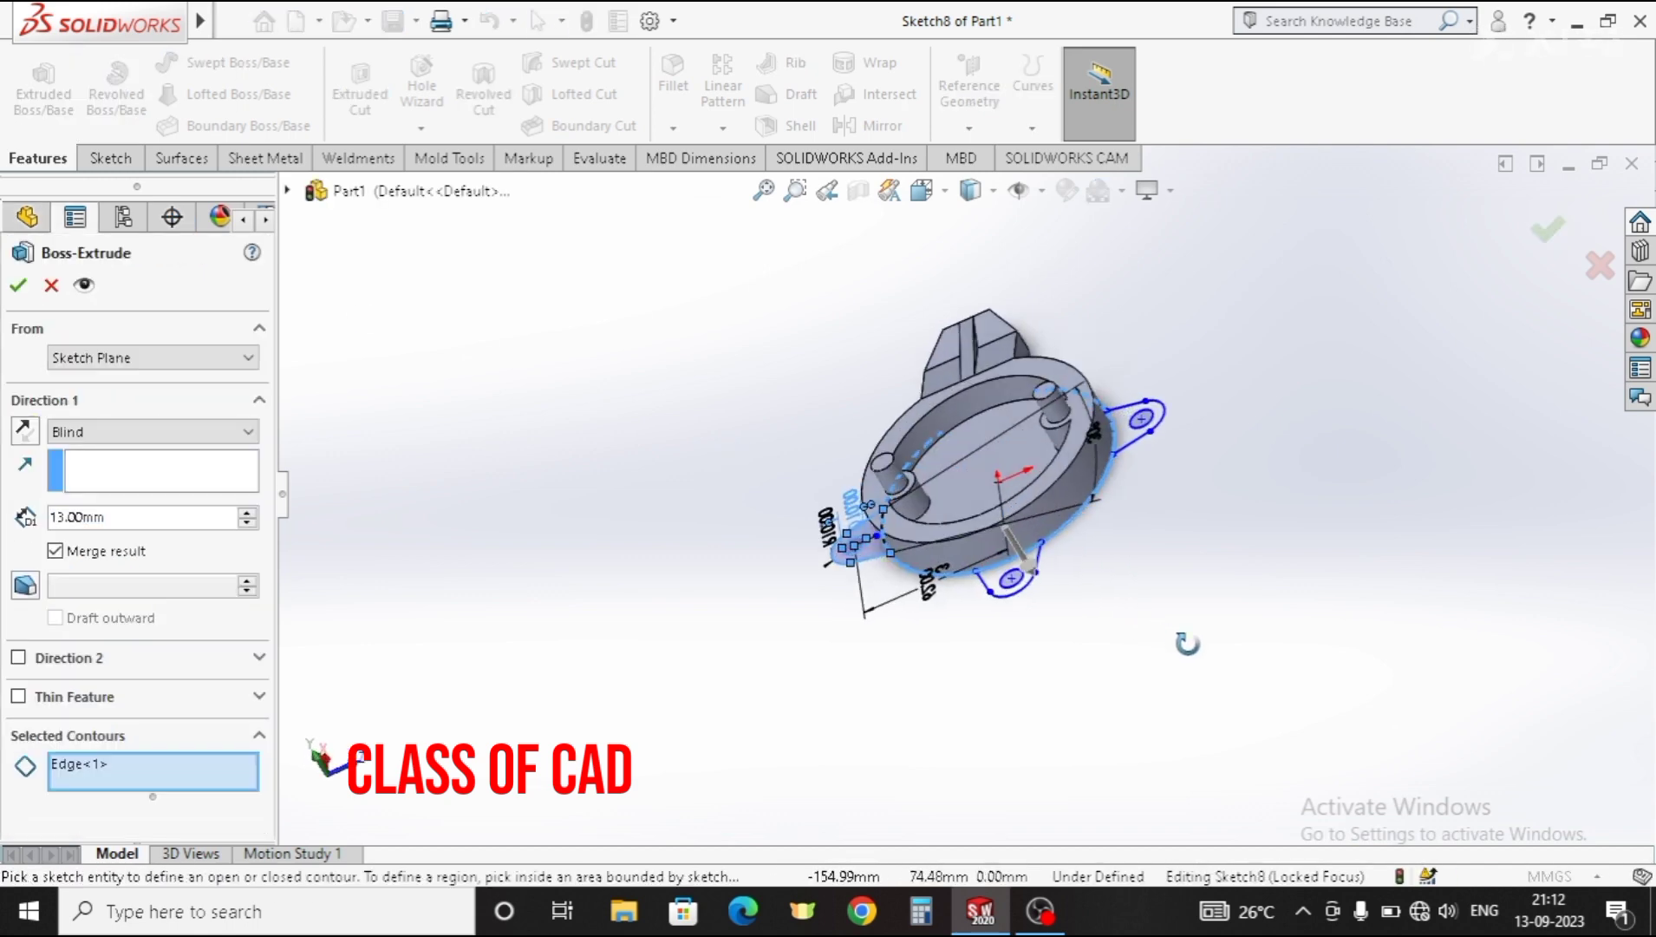
{"action": "scroll", "coordinate": [1183, 470], "scroll_direction": "down", "scroll_amount": 4}
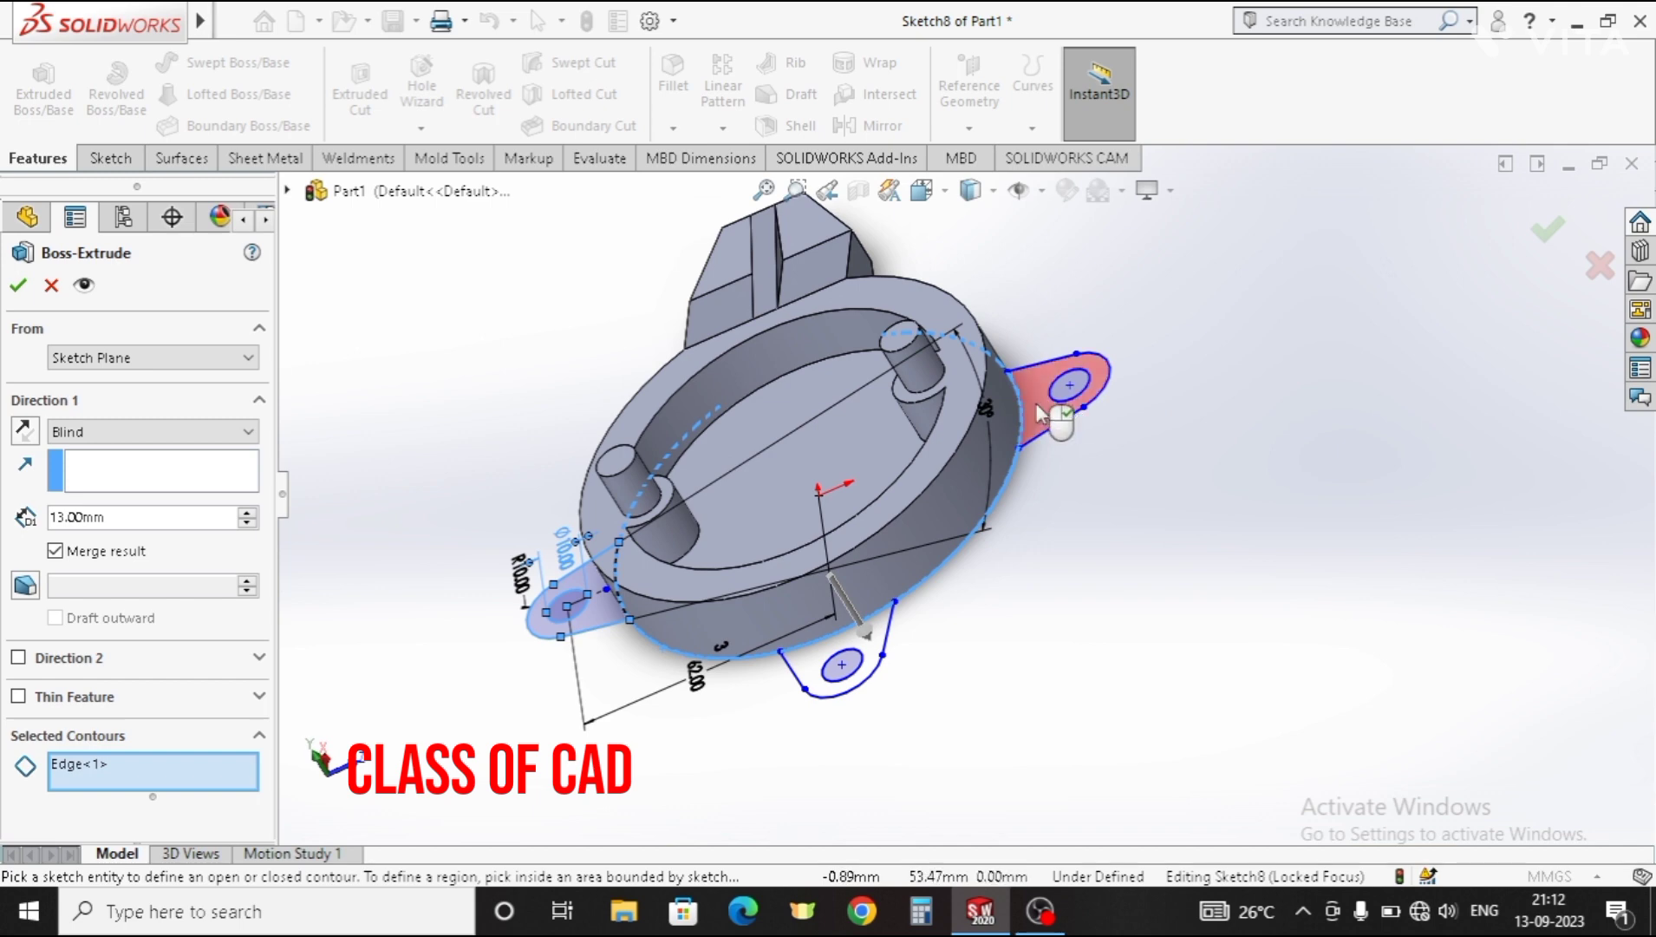
{"action": "left_click", "coordinate": [1043, 415]}
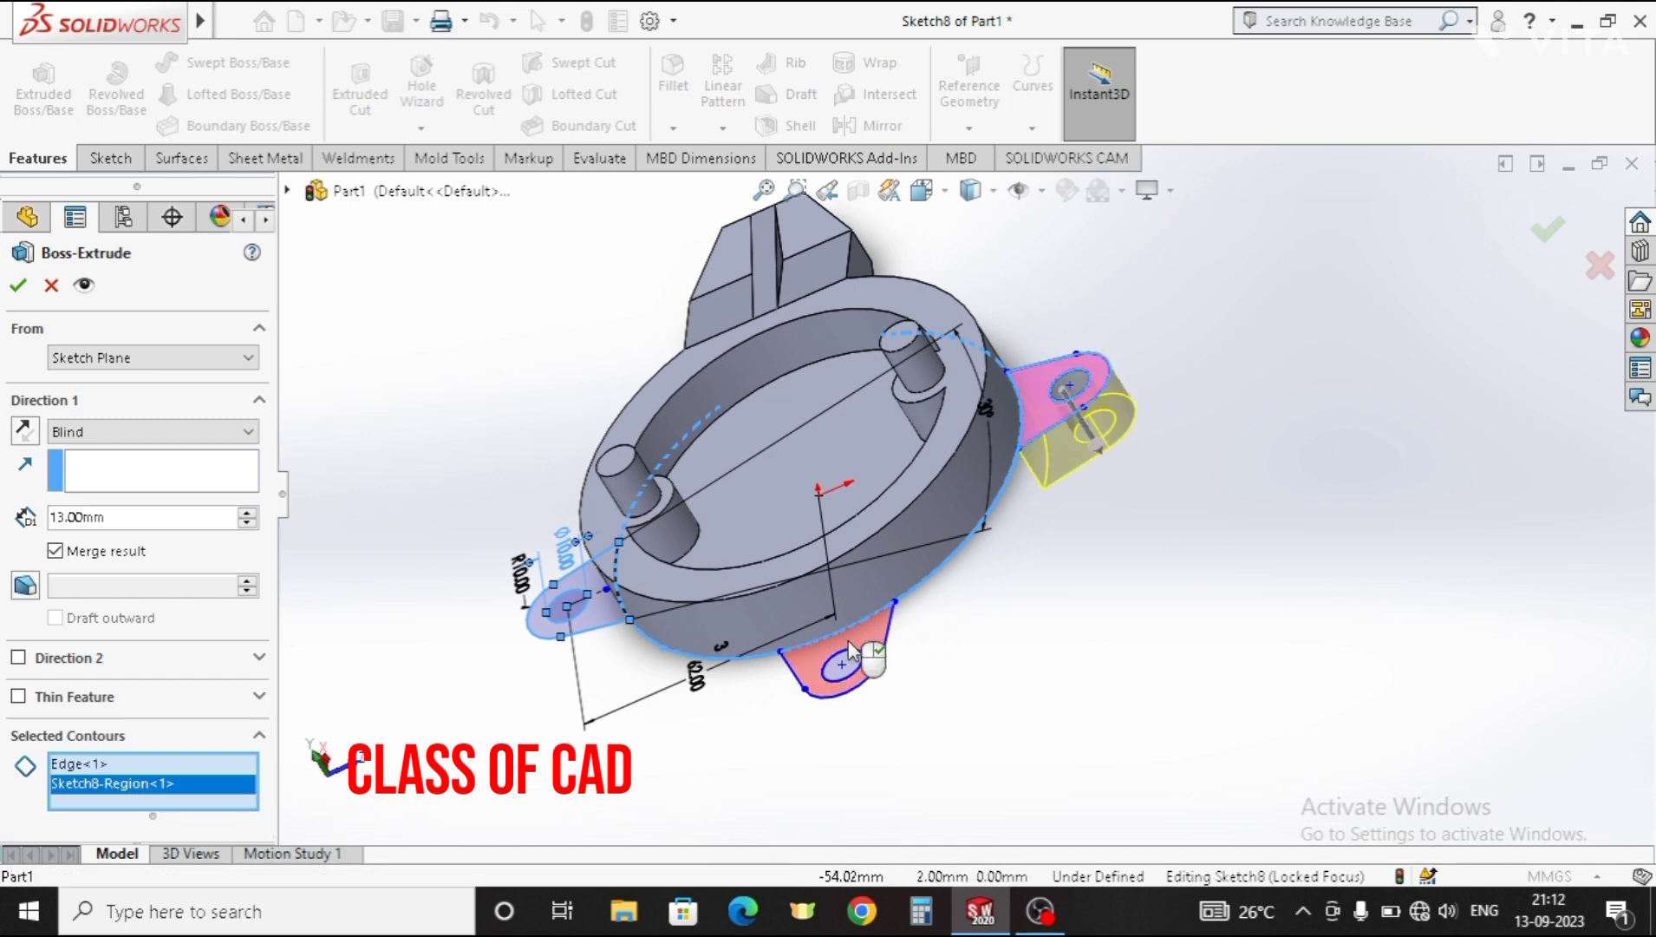
{"action": "left_click", "coordinate": [850, 647]}
{"action": "left_click", "coordinate": [567, 640]}
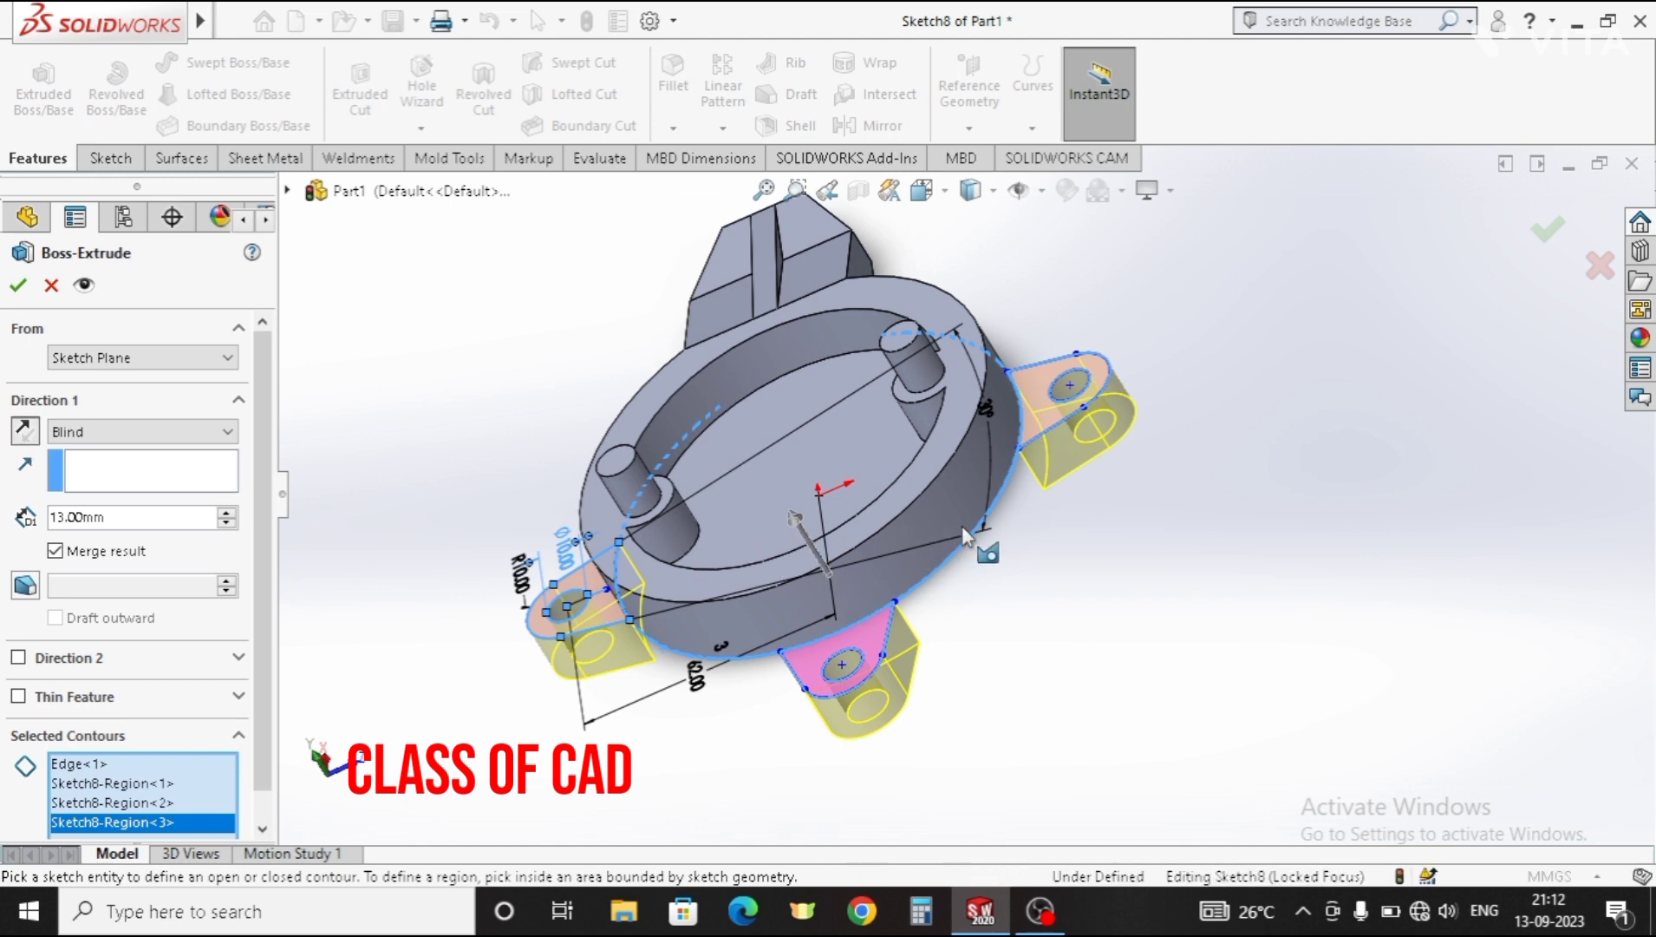
{"action": "middle_click_drag", "start_coordinate": [1135, 536], "coordinate": [1195, 420]}
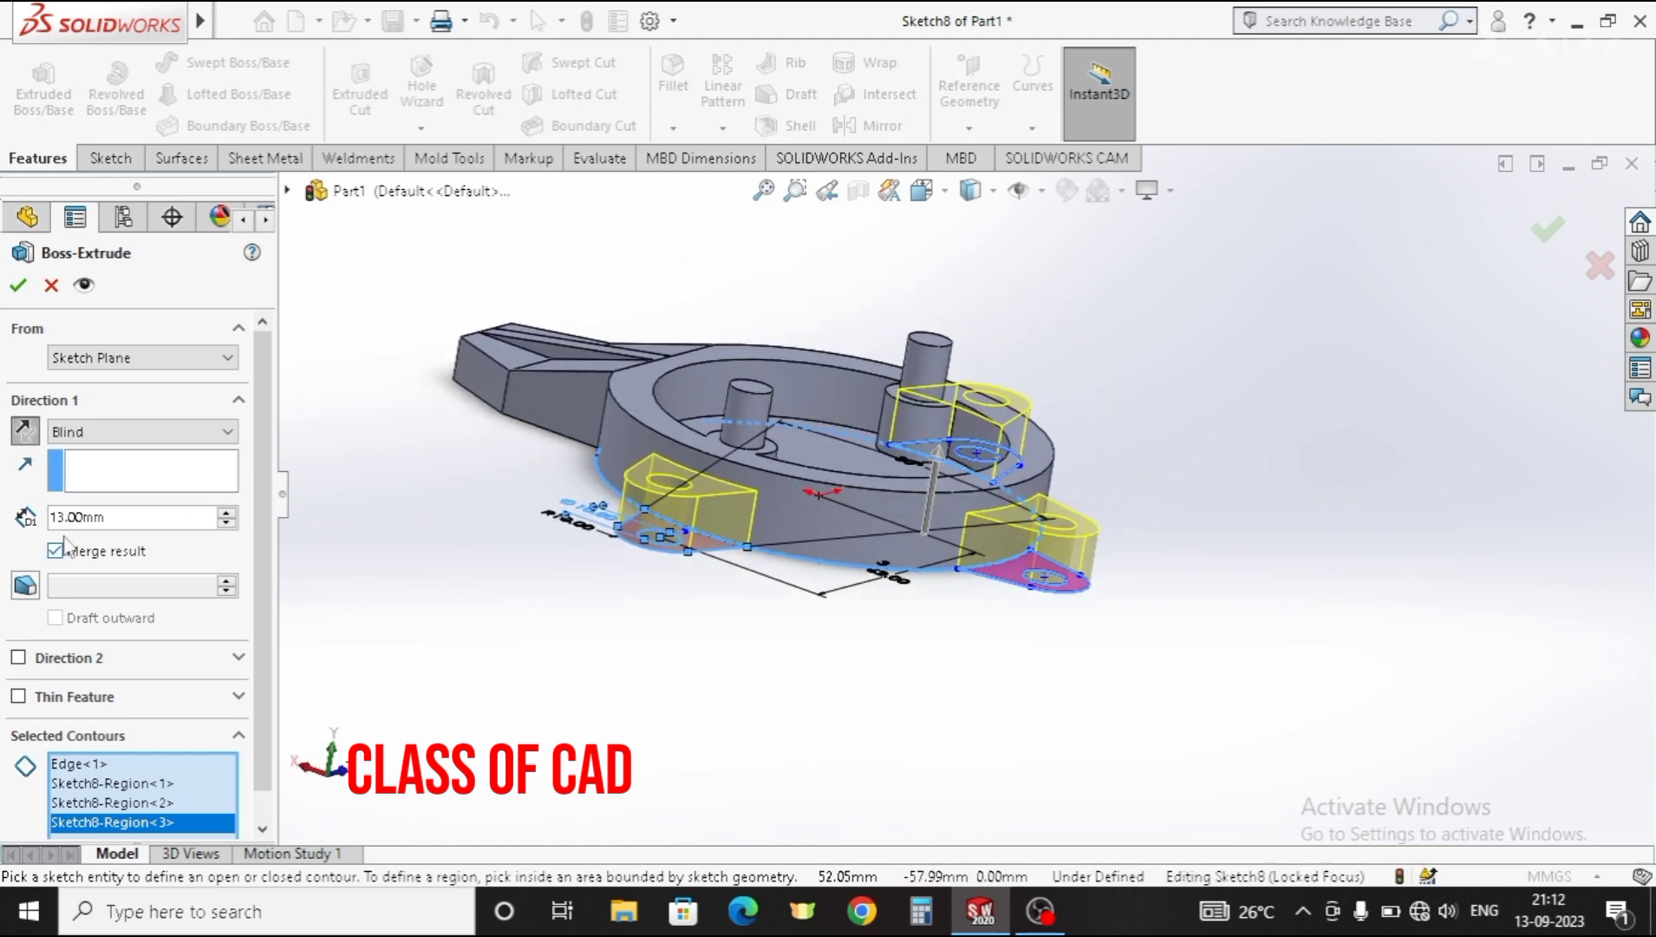
{"action": "left_click", "coordinate": [19, 286]}
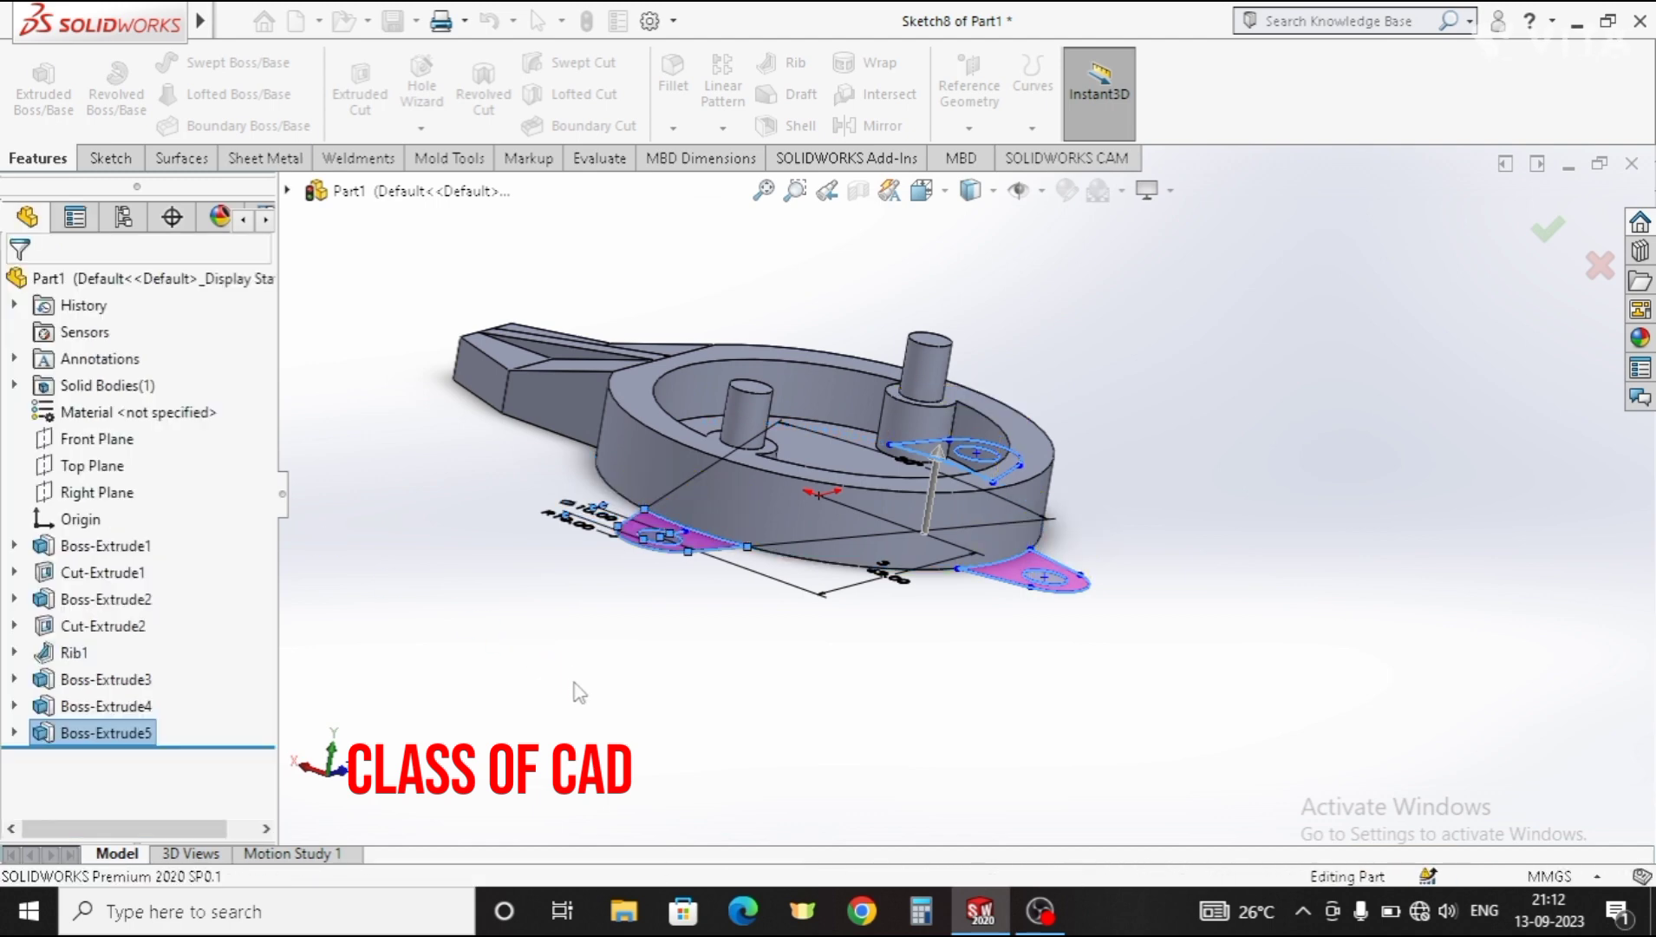
Step: Fillet the six edges where the sides of the three lugs meet the disc with a 10 mm radius
{"action": "middle_click_drag", "start_coordinate": [763, 679], "coordinate": [795, 733]}
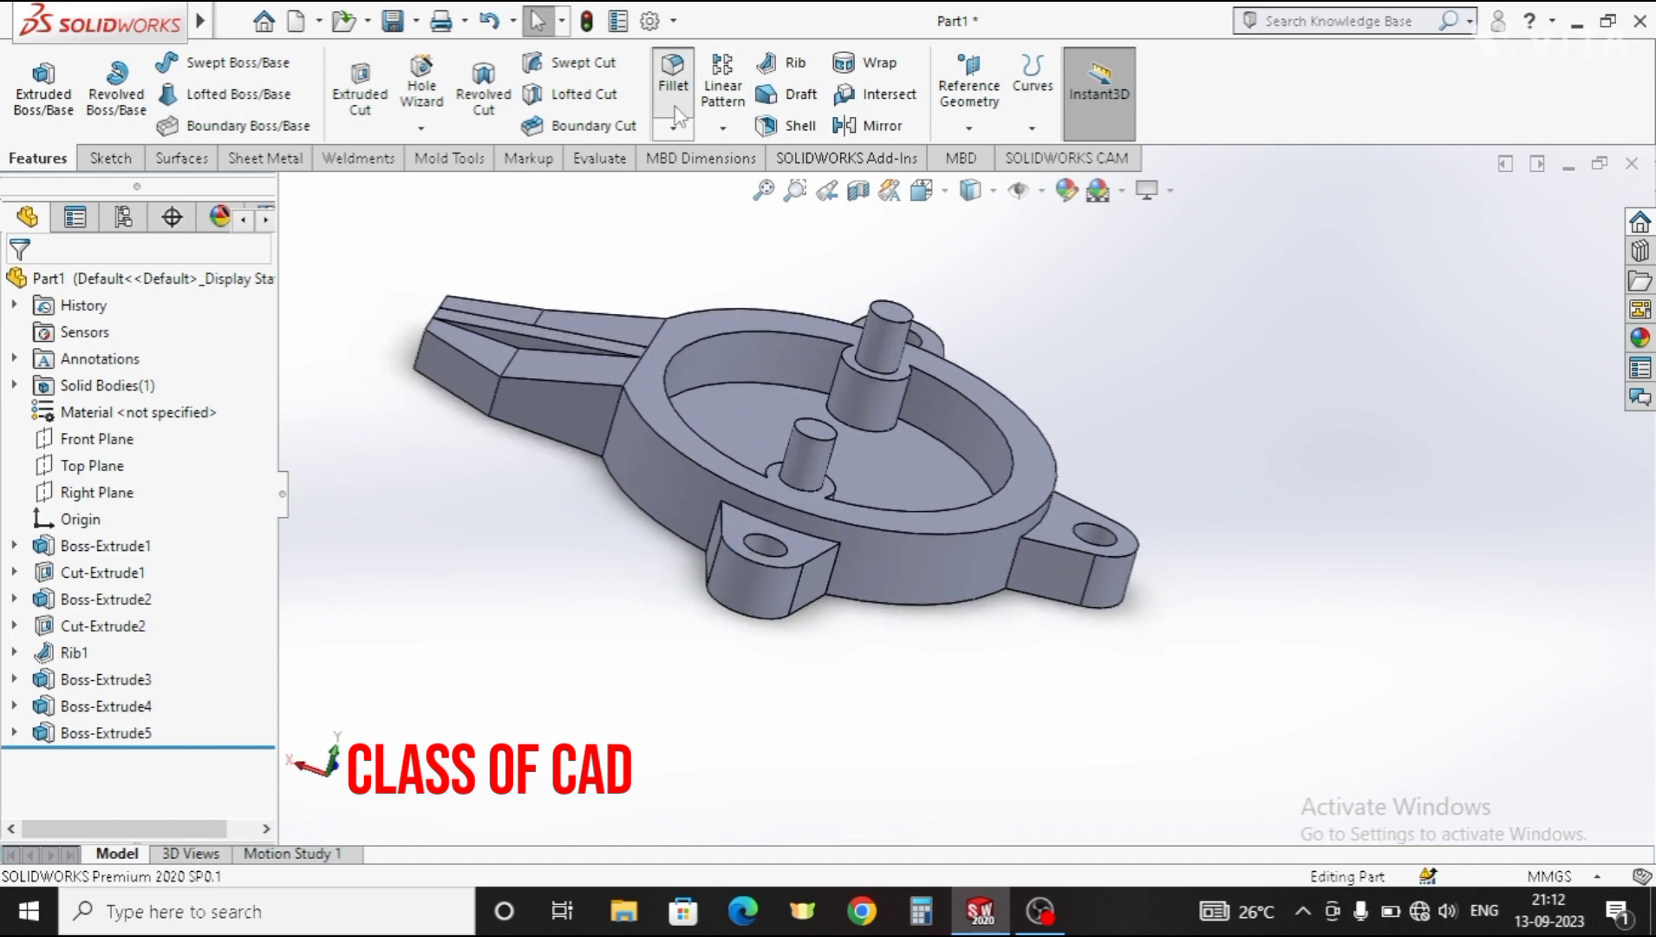
{"action": "left_click", "coordinate": [837, 556]}
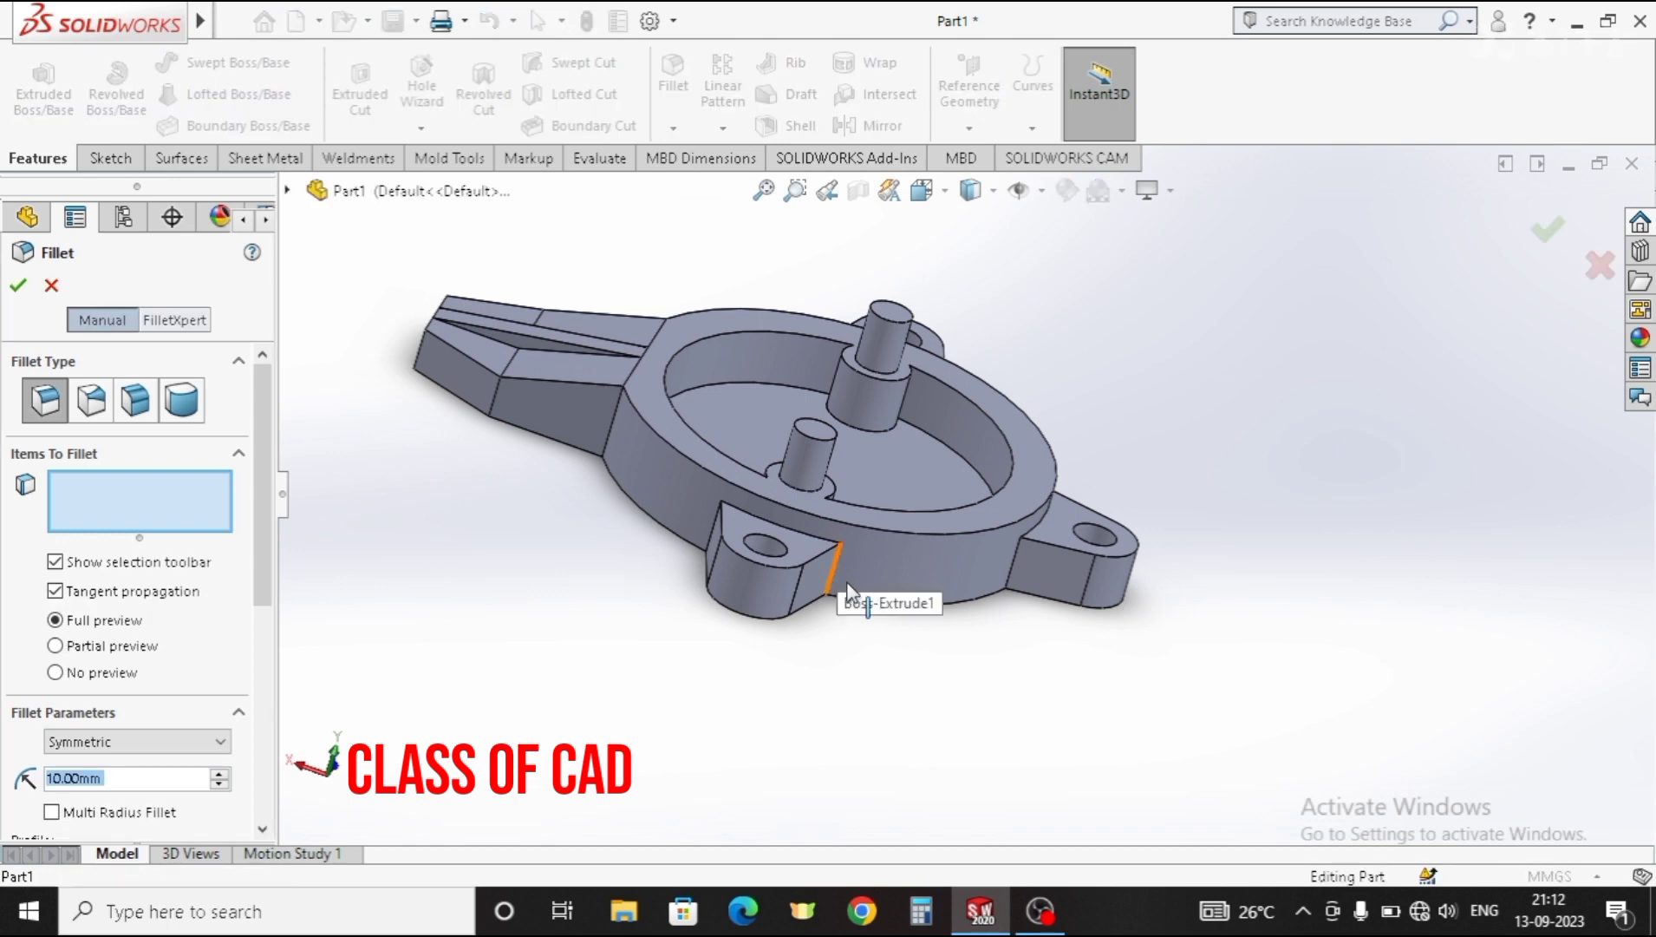
{"action": "middle_click_drag", "start_coordinate": [843, 684], "coordinate": [846, 542]}
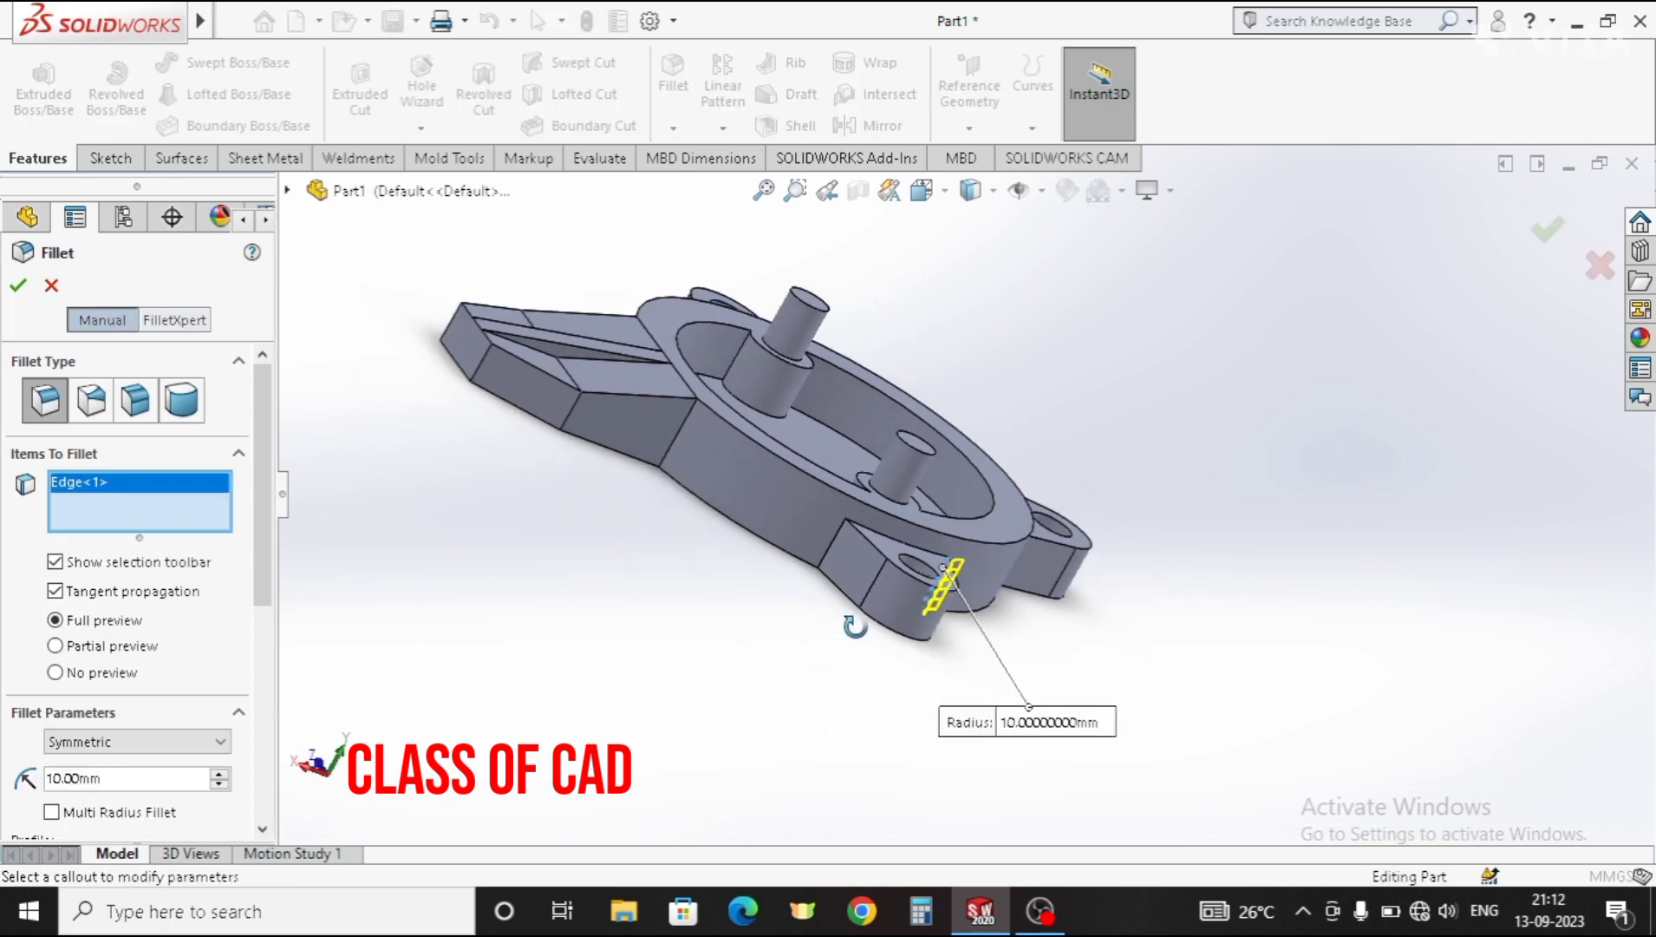
{"action": "left_click", "coordinate": [843, 542]}
{"action": "middle_click_drag", "start_coordinate": [1183, 626], "coordinate": [1019, 595]}
{"action": "left_click", "coordinate": [1010, 559]}
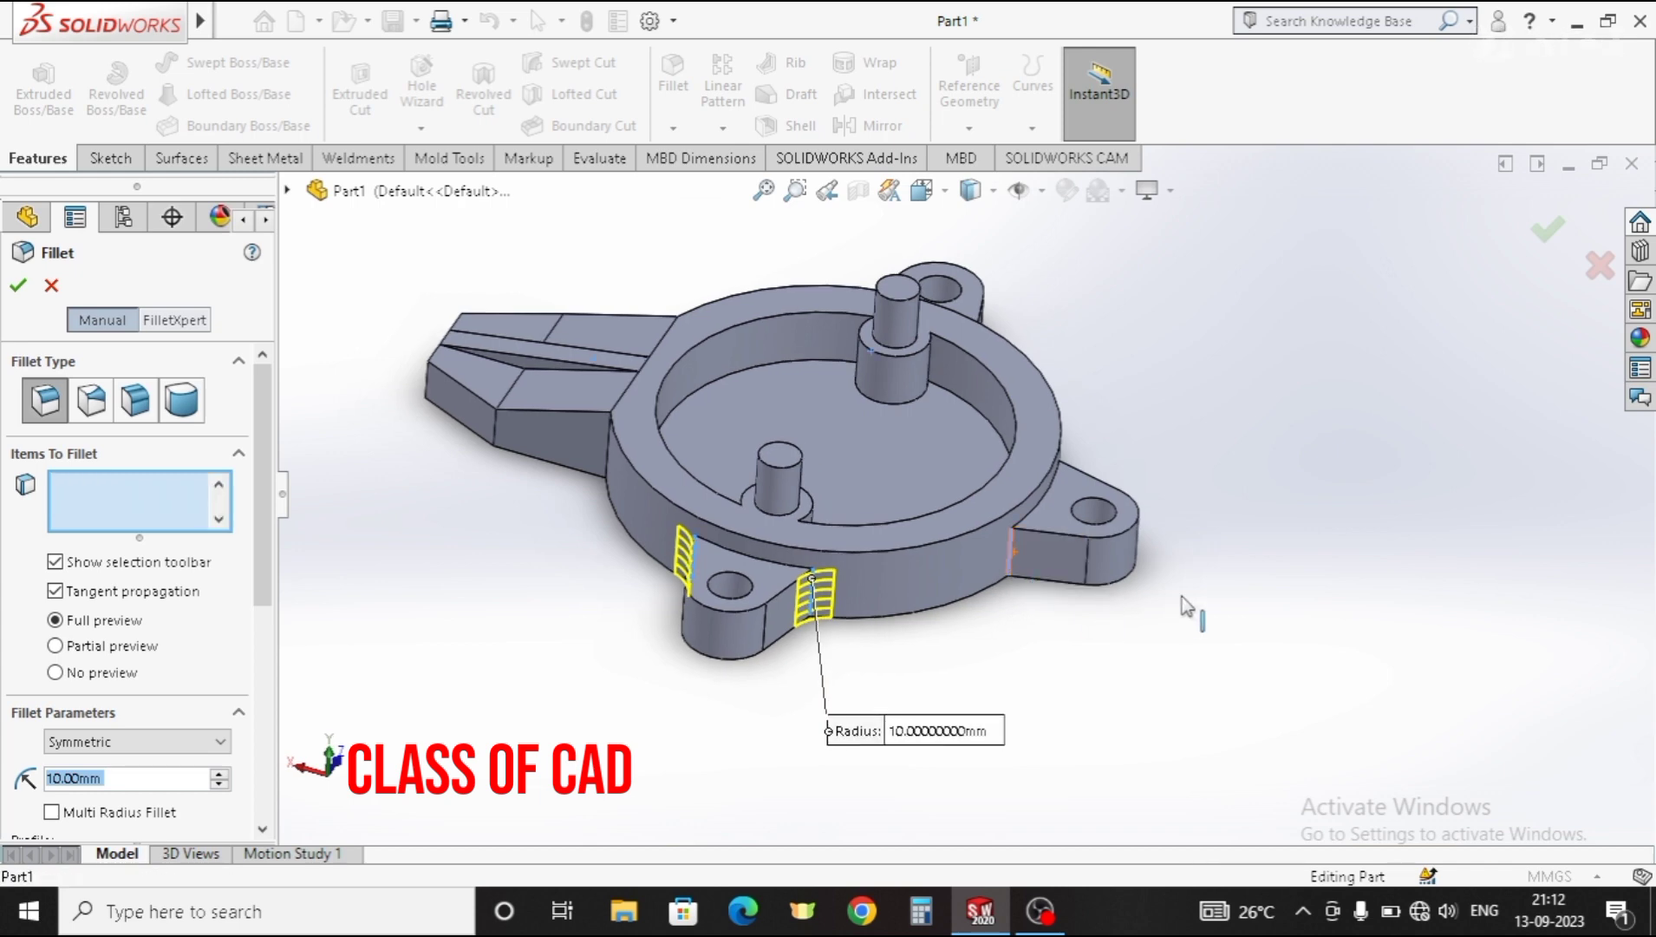
{"action": "middle_click_drag", "start_coordinate": [1183, 599], "coordinate": [873, 552]}
{"action": "left_click", "coordinate": [858, 536]}
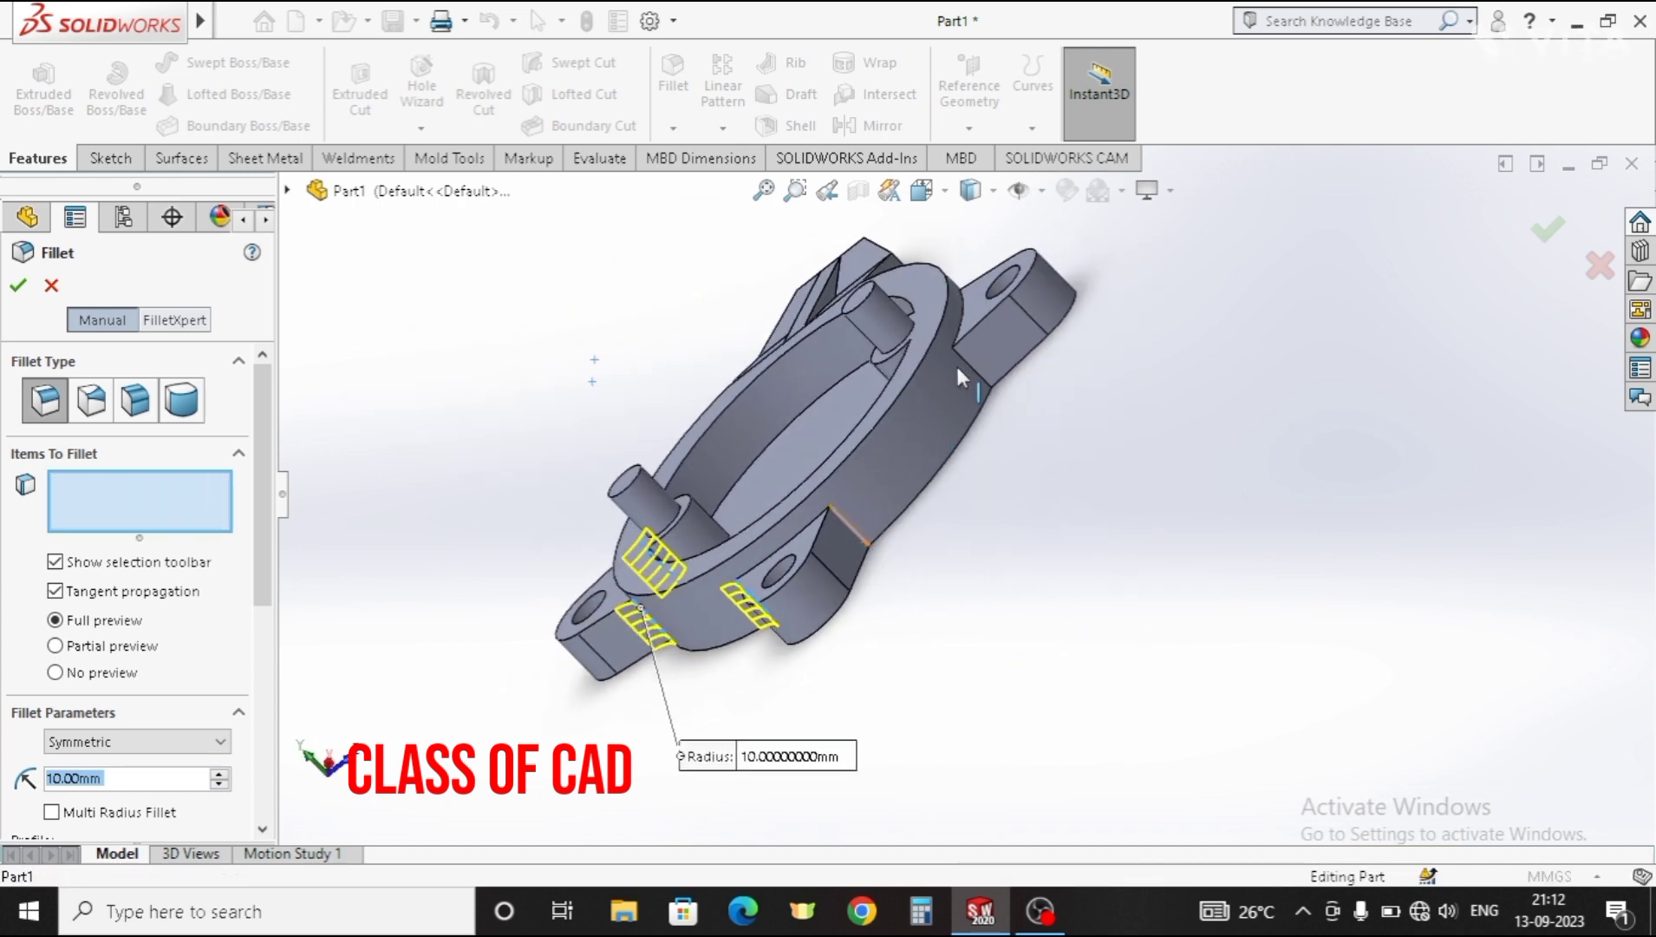
{"action": "left_click", "coordinate": [971, 360]}
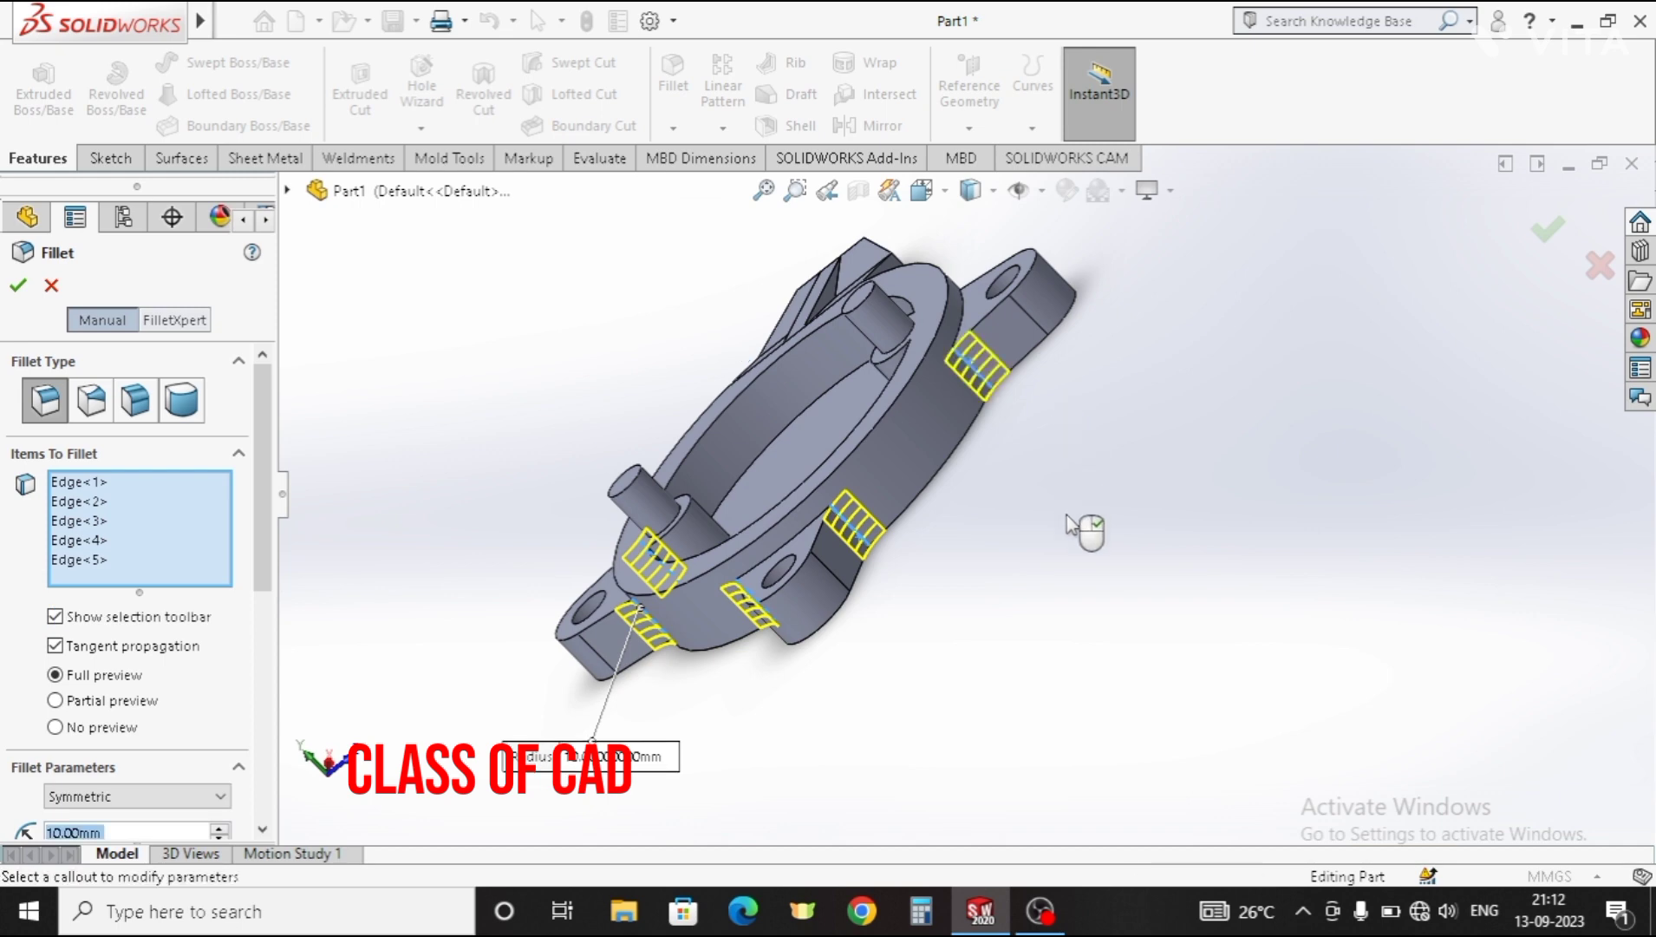
{"action": "middle_click_drag", "start_coordinate": [1083, 518], "coordinate": [1039, 640]}
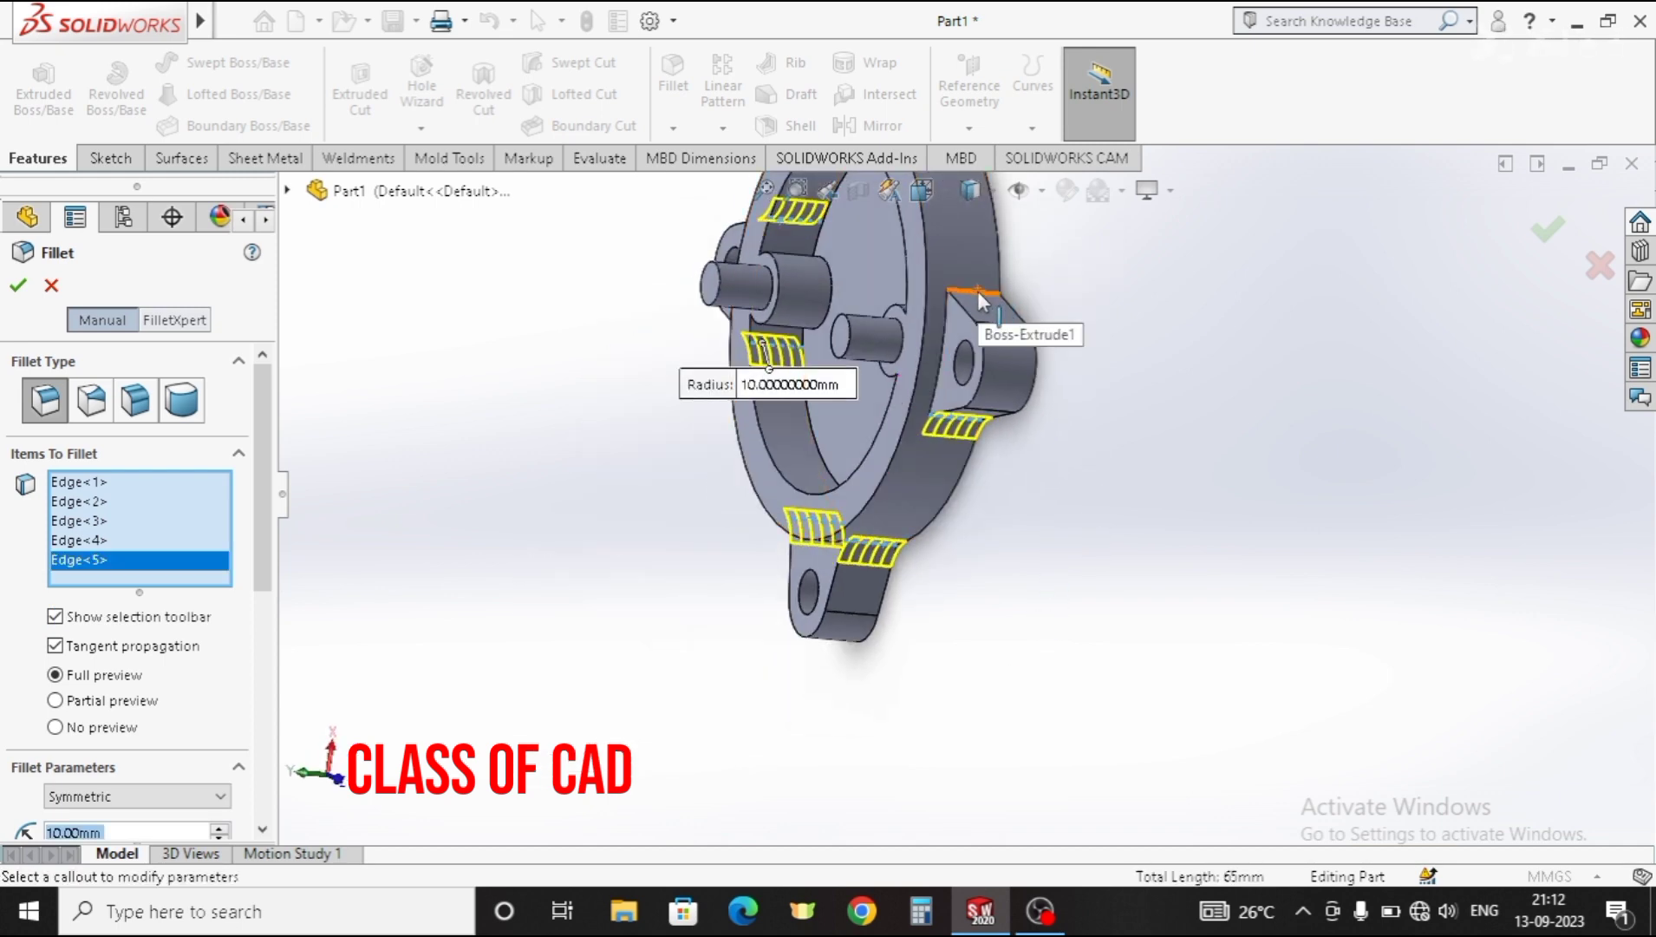
{"action": "left_click", "coordinate": [954, 300]}
{"action": "left_click", "coordinate": [18, 285]}
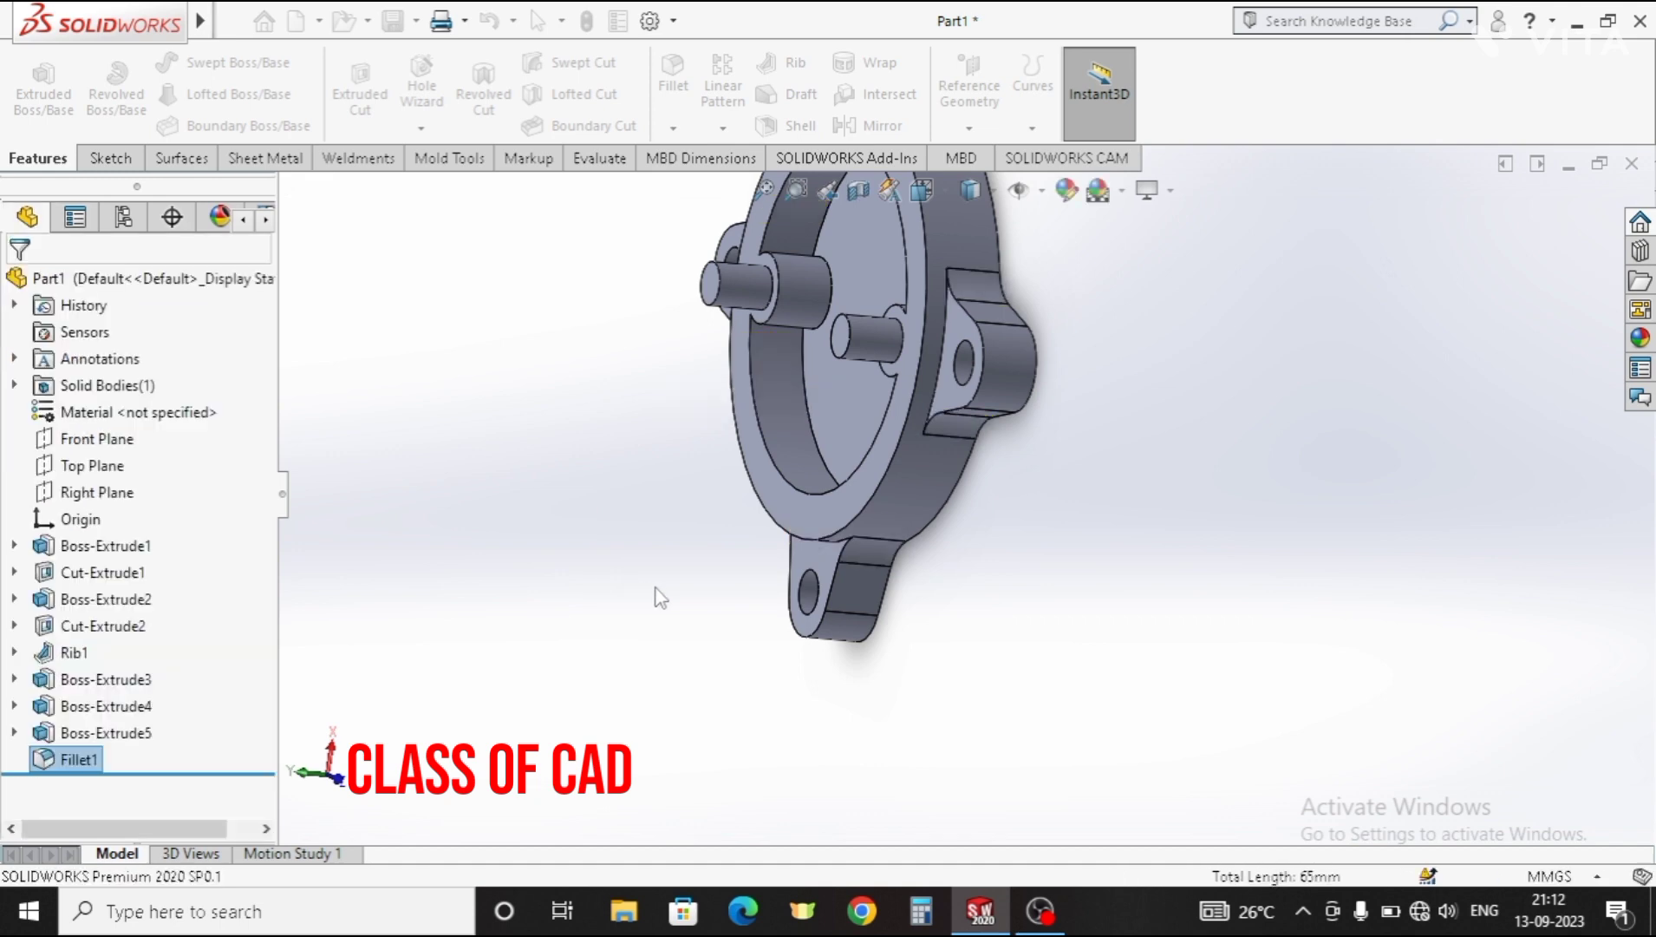
{"action": "middle_click_drag", "start_coordinate": [835, 552], "coordinate": [810, 575]}
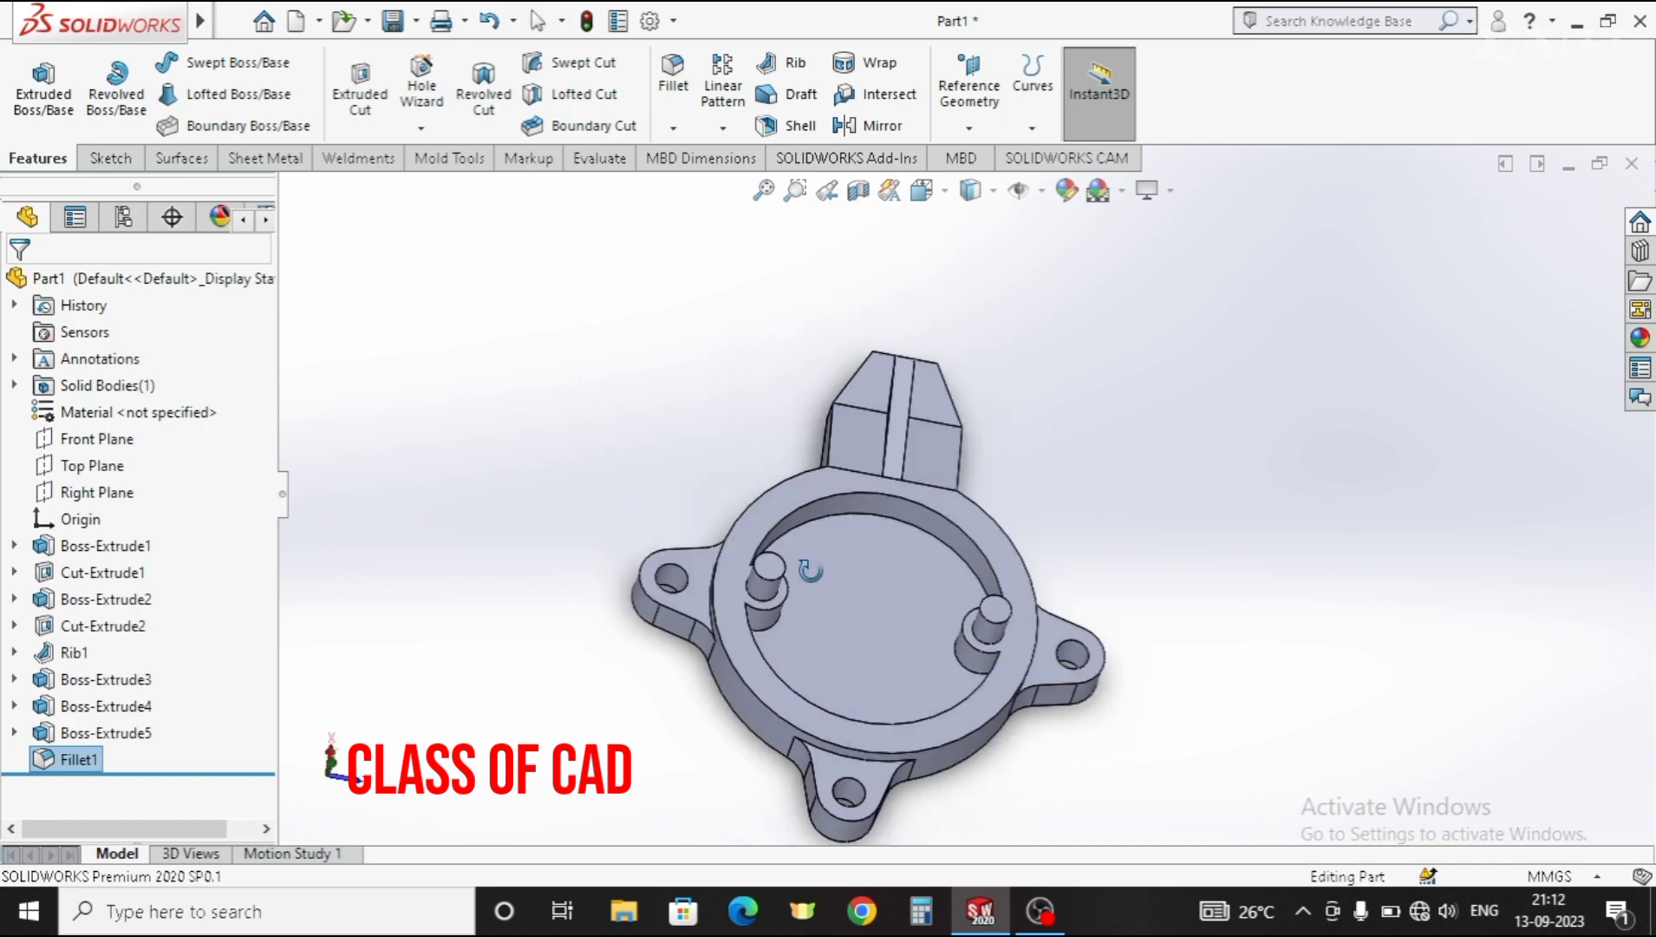